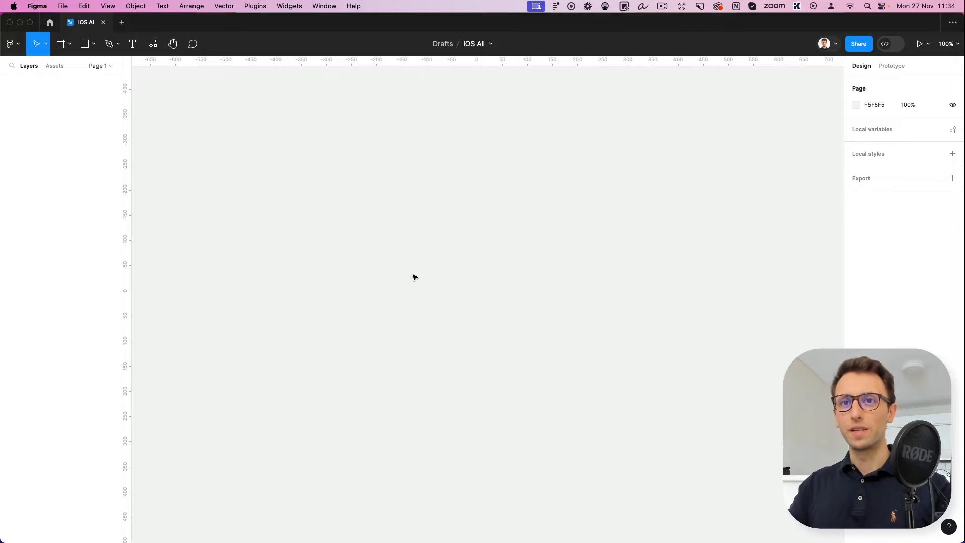
# Add a new frame using the iPhone 8 phone preset (375 × 667)
pyautogui.click(71, 46)
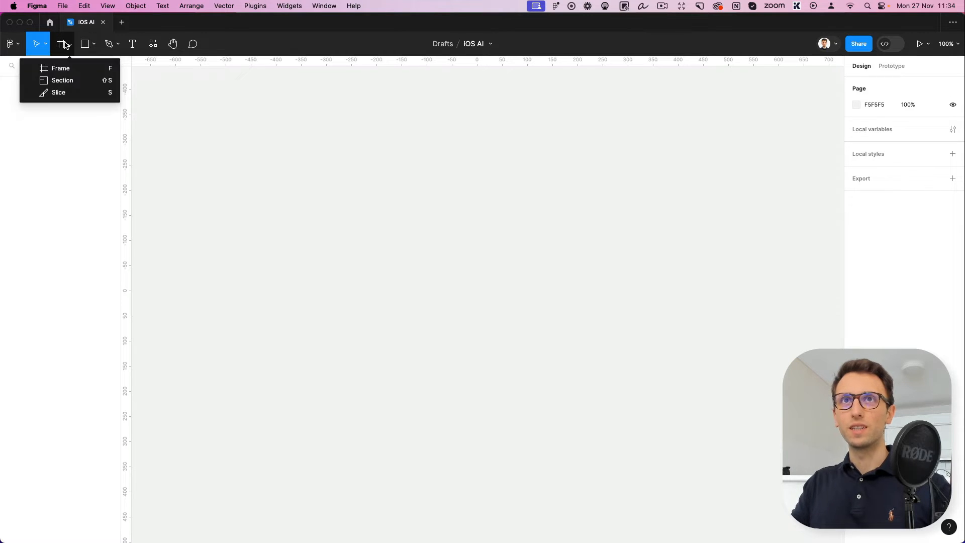
pyautogui.click(61, 67)
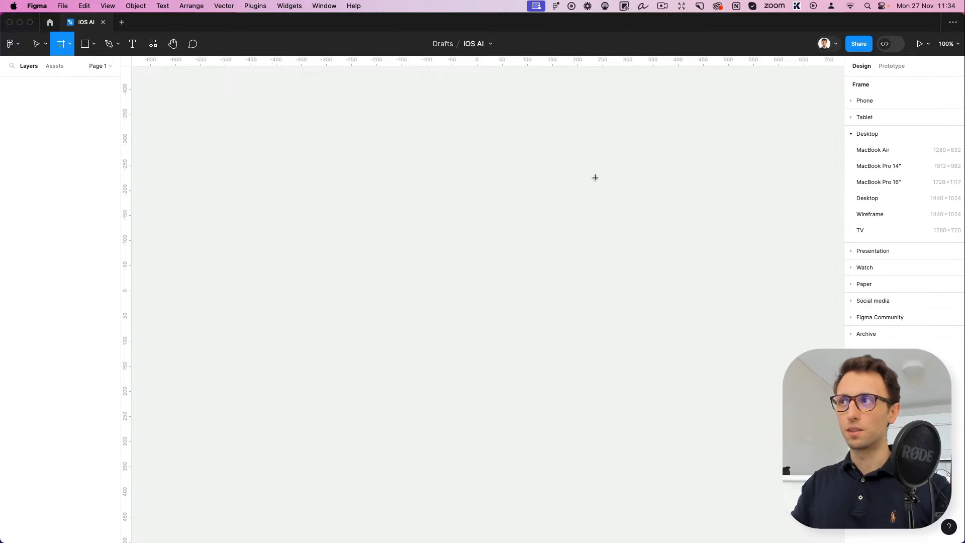
pyautogui.click(874, 100)
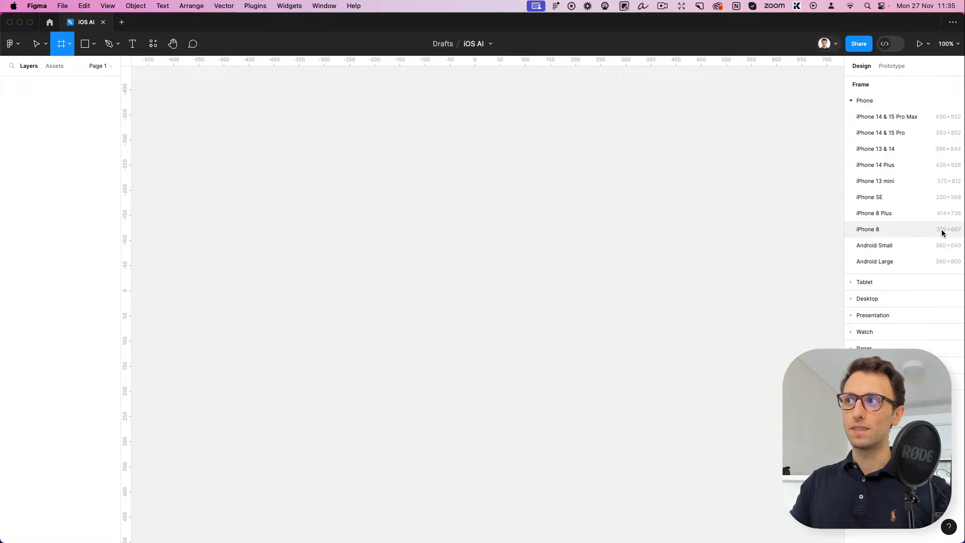
pyautogui.click(873, 230)
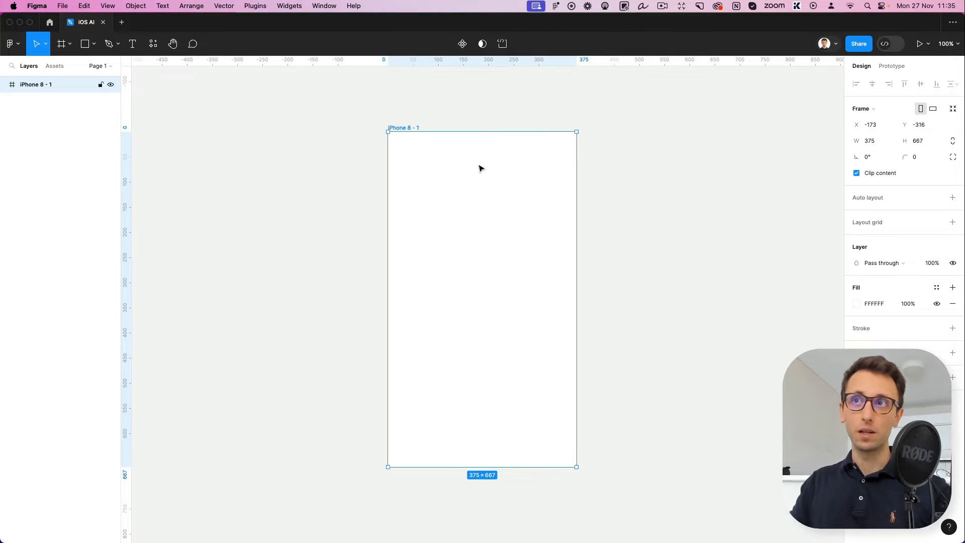
# Extend the iPhone 8 frame downward to a height of 780
pyautogui.scroll(-3, 483, 169)
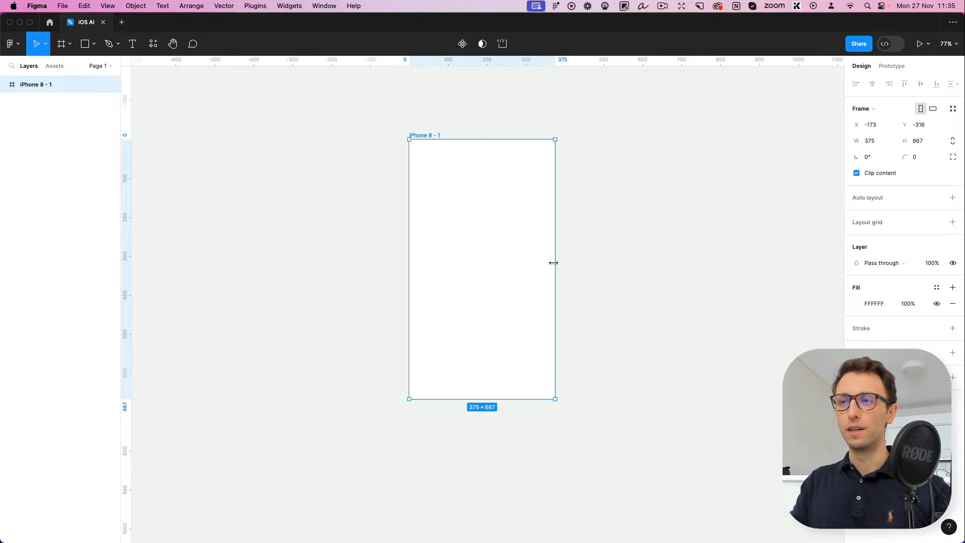
pyautogui.moveTo(523, 398); pyautogui.dragTo(524, 443)
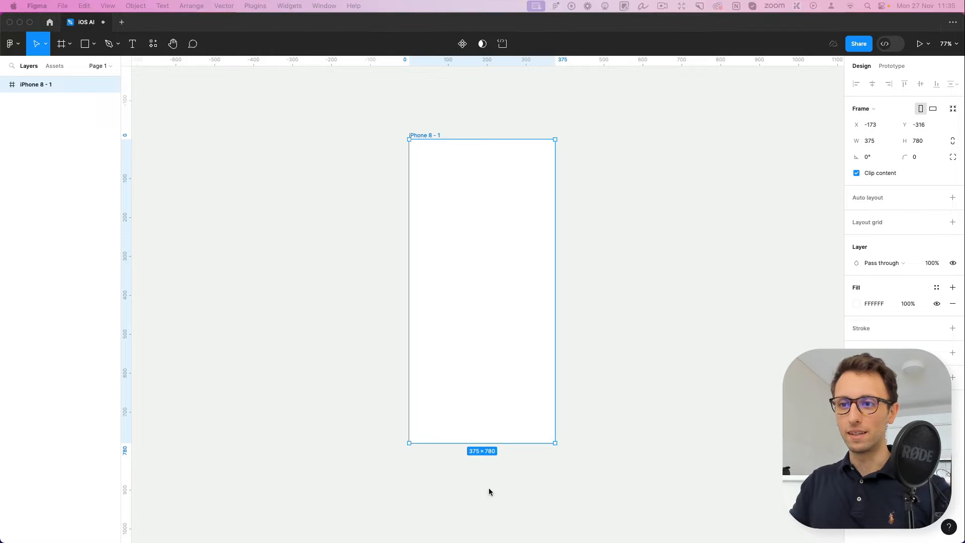
pyautogui.click(610, 304)
pyautogui.scroll(3, 525, 140)
pyautogui.click(558, 158)
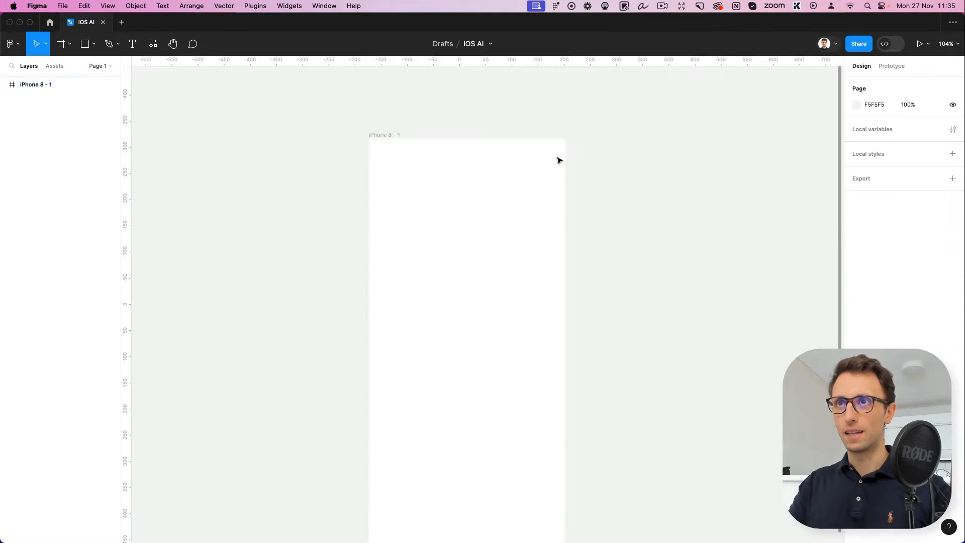
# Add a layout grid to the iPhone 8 frame as columns with a count of 2
pyautogui.click(389, 136)
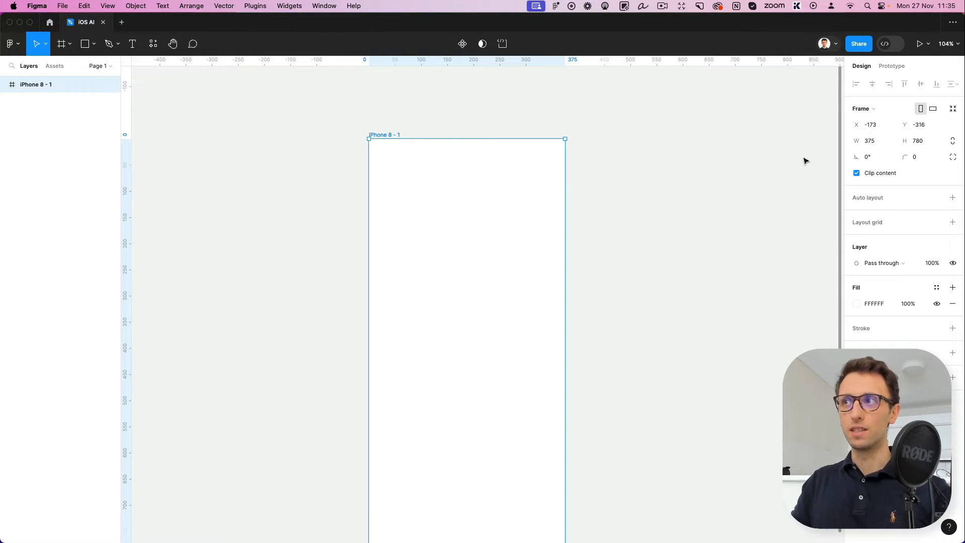
pyautogui.click(856, 173)
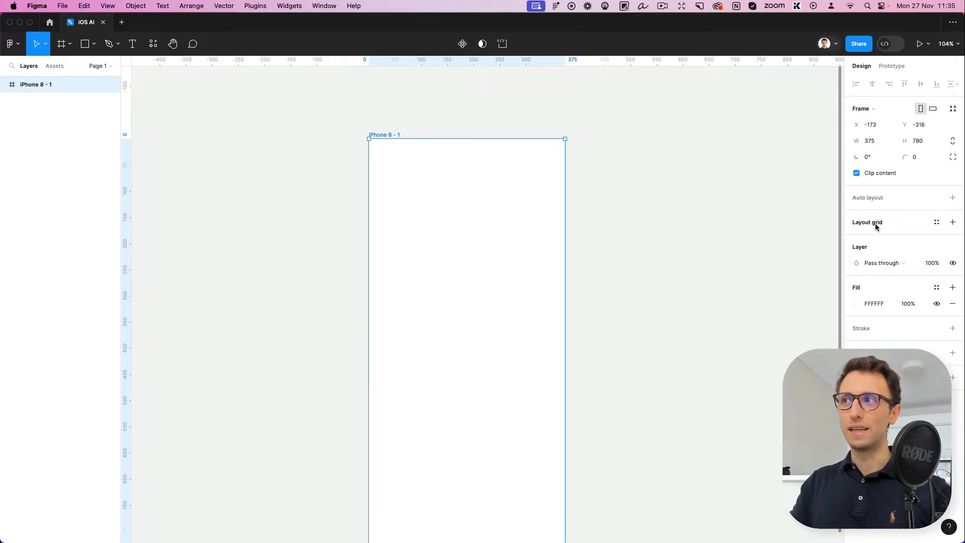
pyautogui.click(875, 226)
pyautogui.click(855, 237)
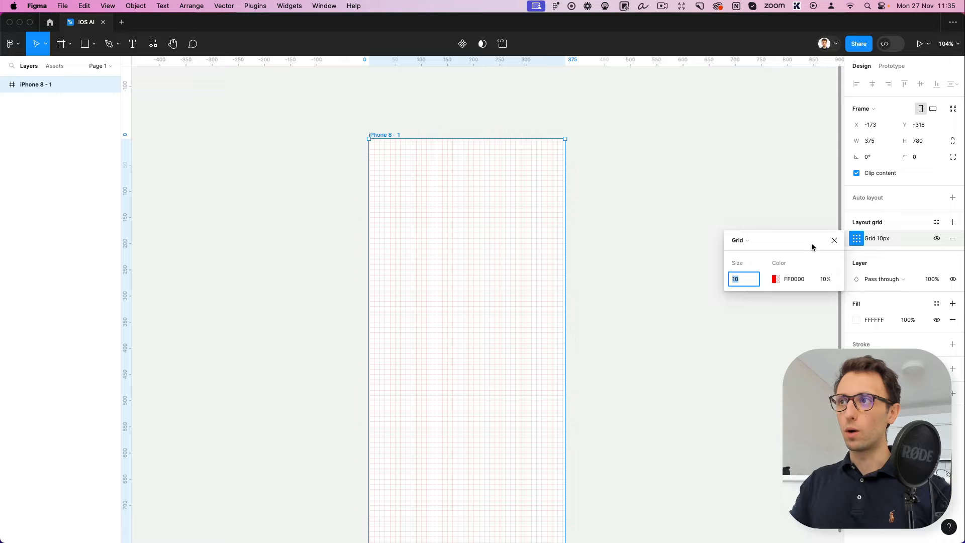
pyautogui.click(747, 241)
pyautogui.click(756, 251)
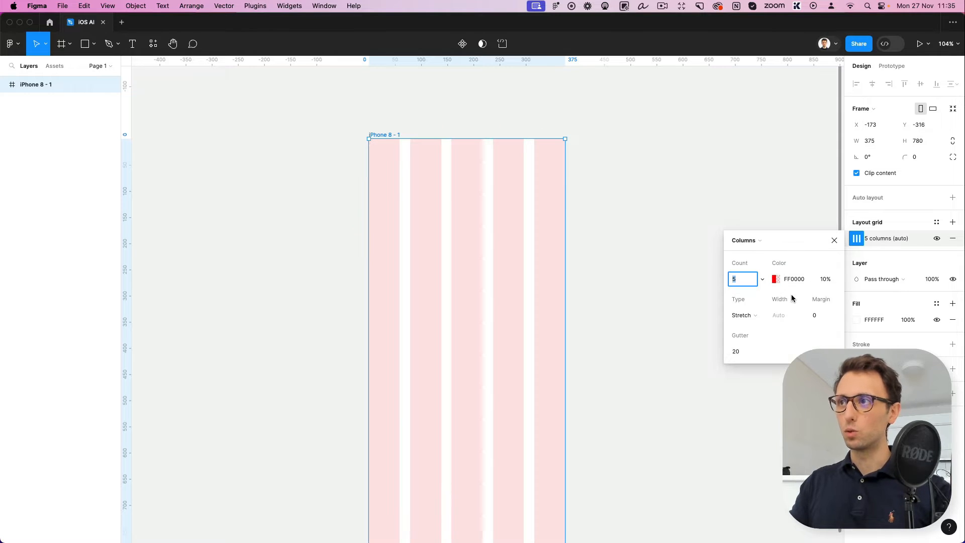
pyautogui.press('Down')
pyautogui.press('Down')
pyautogui.press('Down')
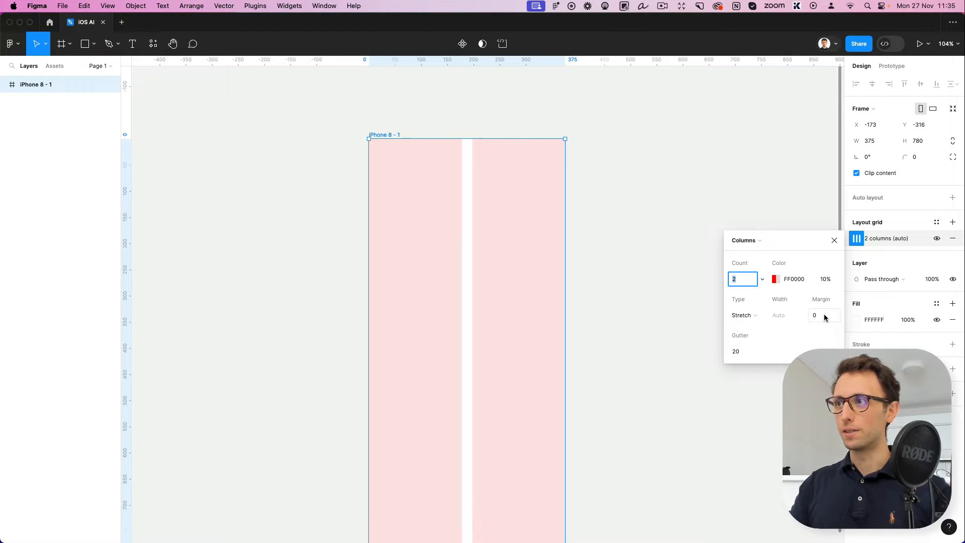
# Set the margin of the column layout grid to 13
pyautogui.click(824, 316)
pyautogui.hotkey('shift', 'Up')
pyautogui.hotkey('shift', 'Up')
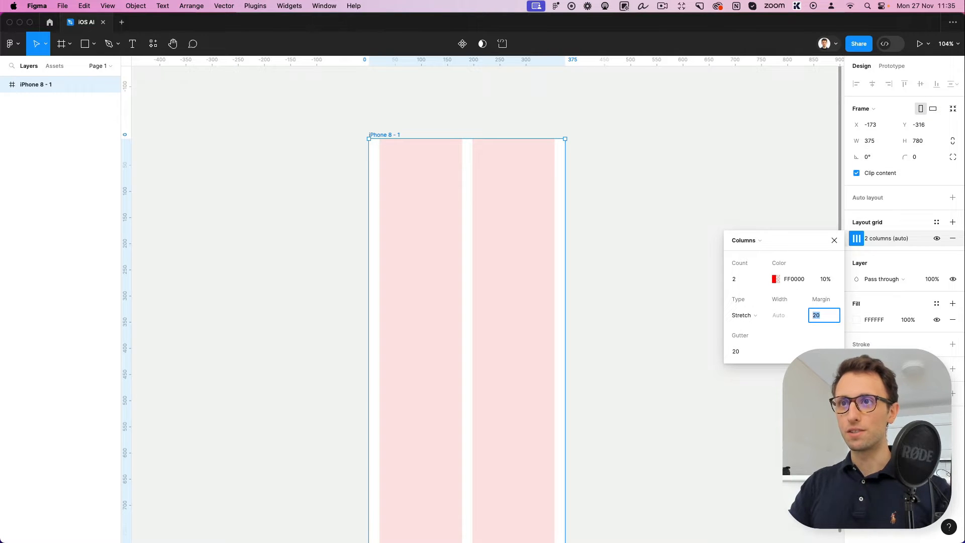
pyautogui.press('Down')
pyautogui.press('Down')
pyautogui.press('Down')
pyautogui.press('Down')
pyautogui.press('Down')
pyautogui.press('Down')
pyautogui.press('Down')
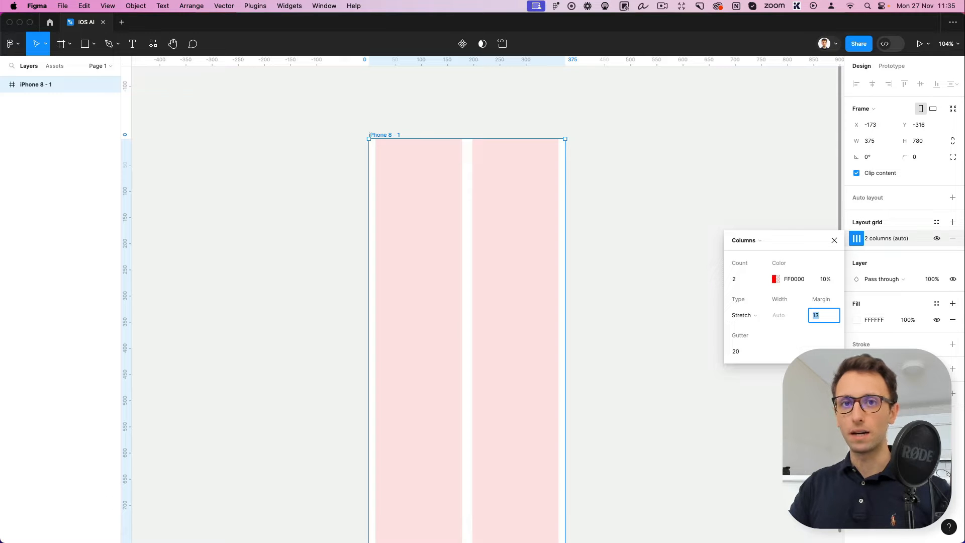
# Change the column grid's color to the pale grey-blue C6CDDD at 10% opacity
pyautogui.click(775, 279)
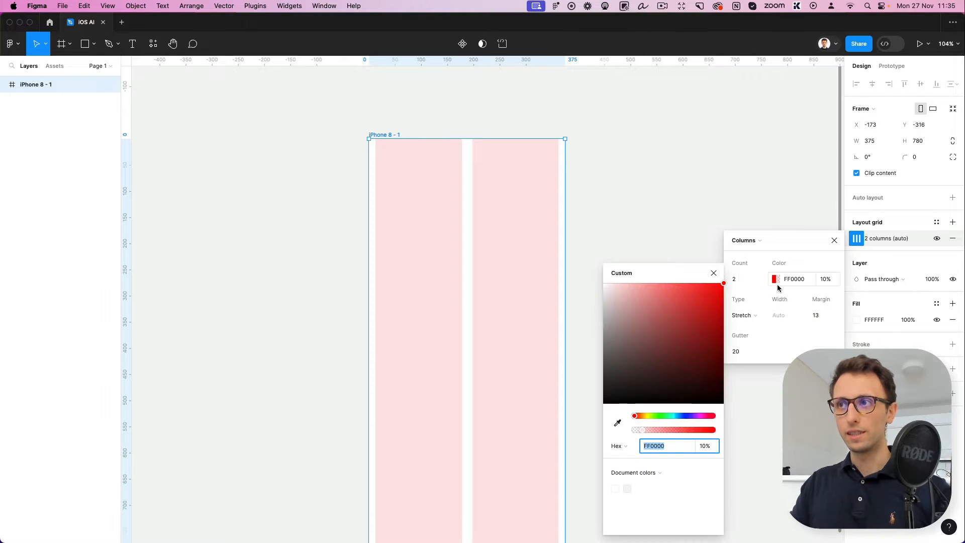
pyautogui.click(683, 416)
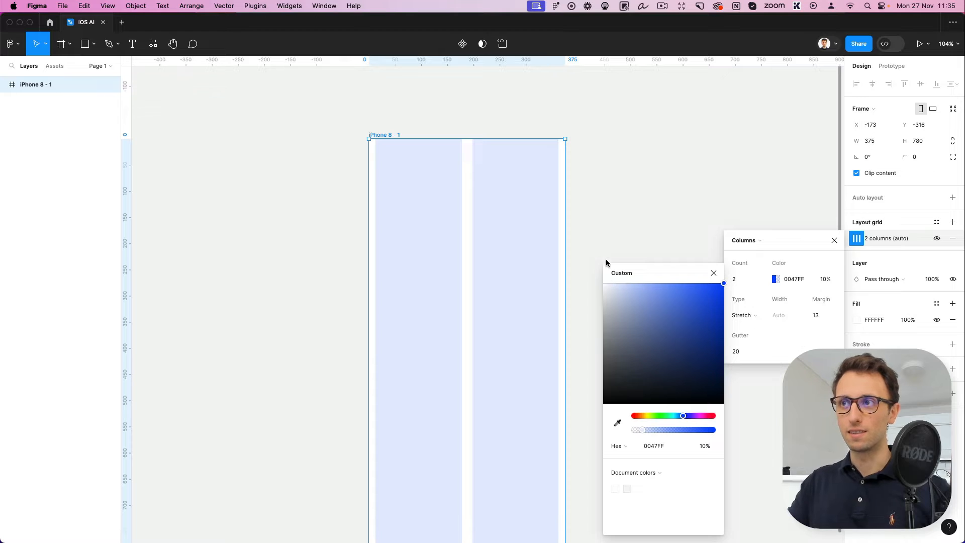
pyautogui.moveTo(604, 286); pyautogui.dragTo(615, 302)
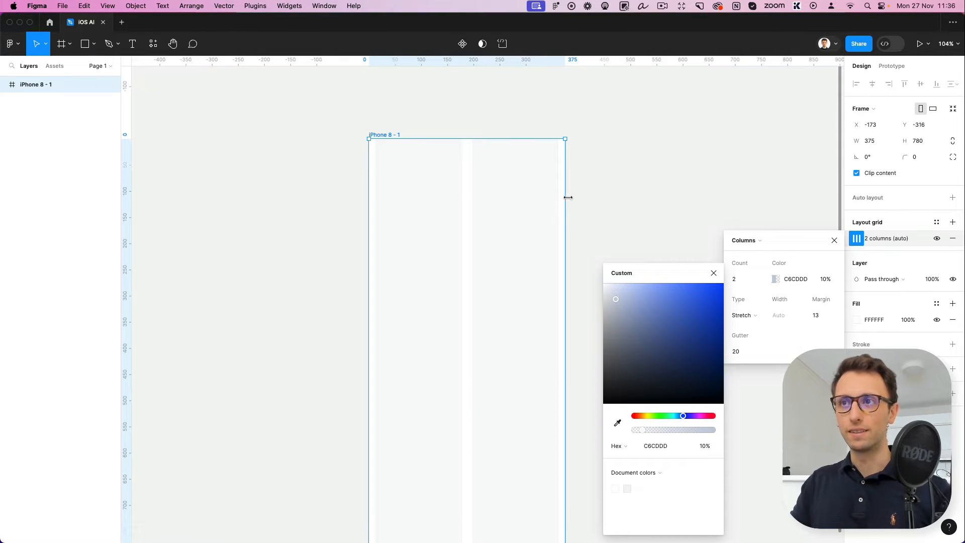
pyautogui.click(582, 199)
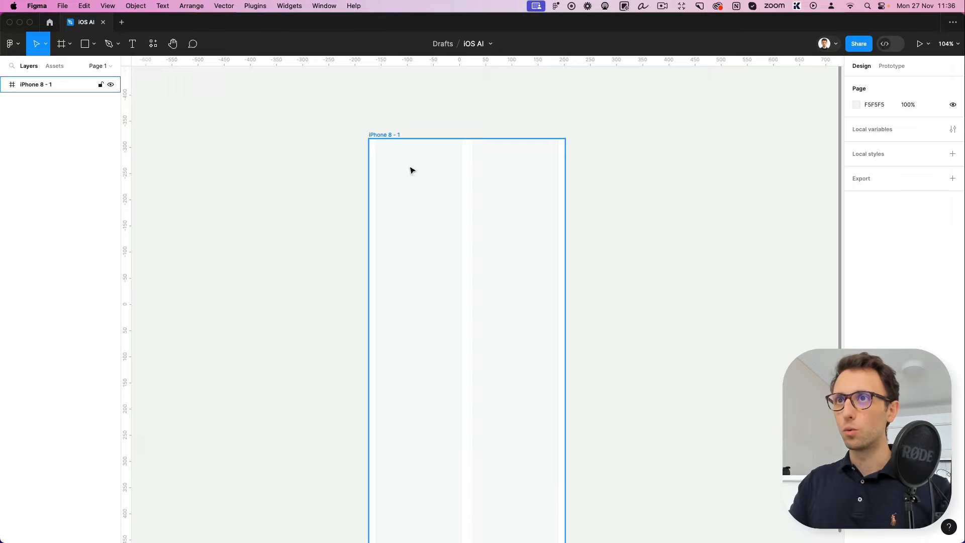
# Draw a circle about 46 × 46 near the frame's top-left corner, aligned to the first column's left edge
pyautogui.press('o')
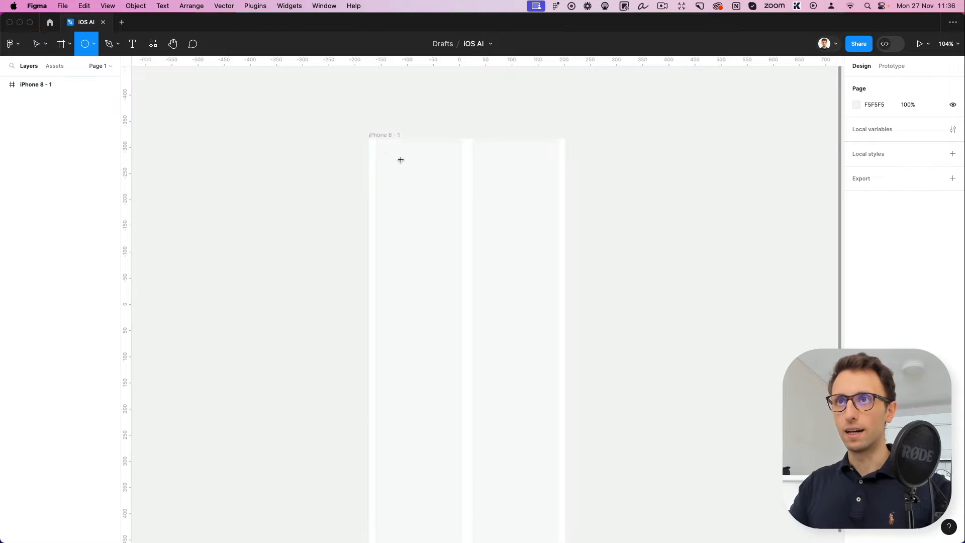
pyautogui.moveTo(375, 150); pyautogui.dragTo(401, 170)
pyautogui.scroll(5, 399, 161)
pyautogui.press('Escape')
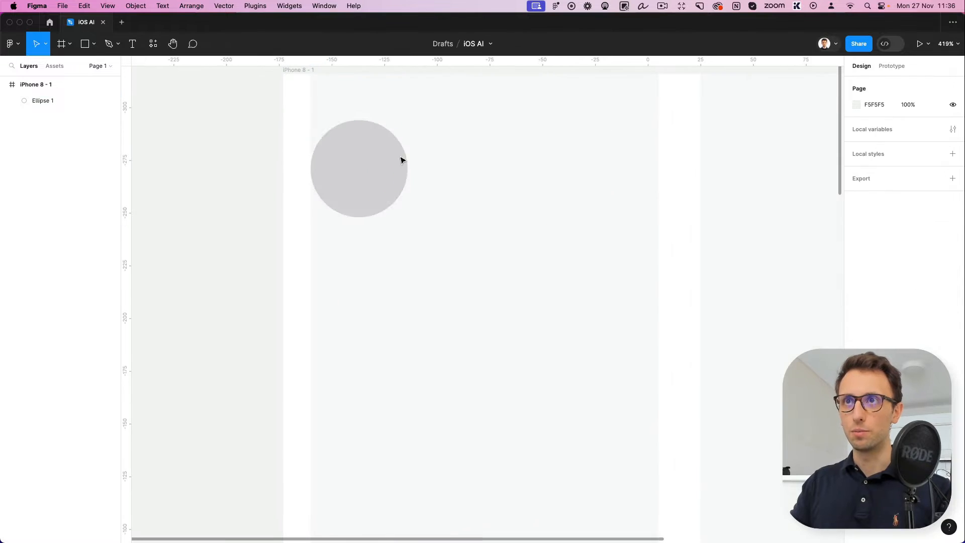
pyautogui.scroll(-5, 358, 145)
pyautogui.click(368, 153)
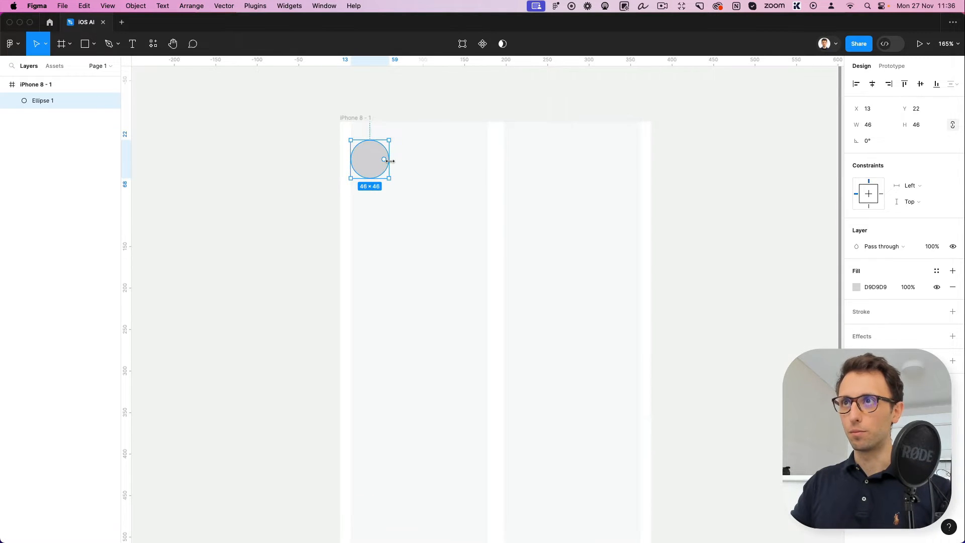
pyautogui.click(474, 541)
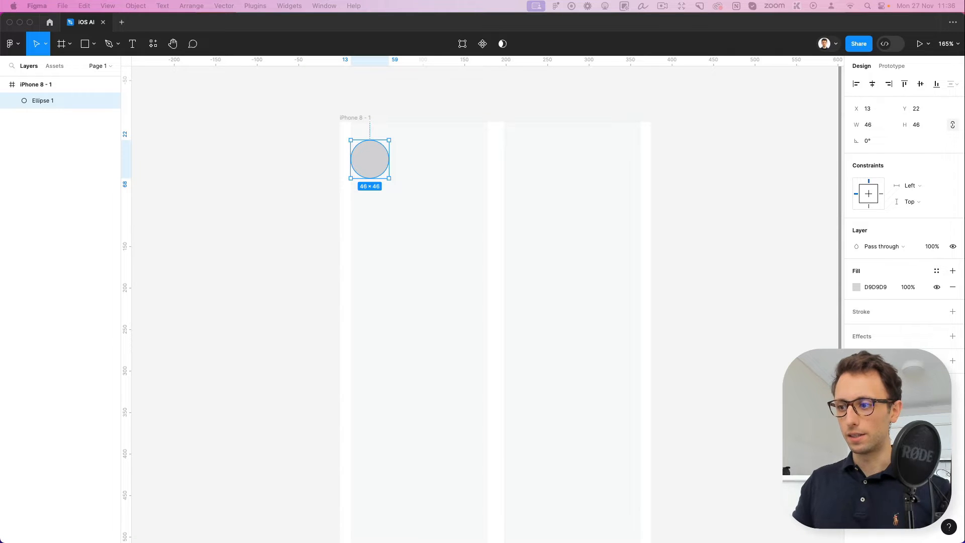
# Set the circle's fill color to E8ECEF
pyautogui.click(384, 145)
pyautogui.click(876, 287)
pyautogui.write('E8ECEF')
pyautogui.press('Return')
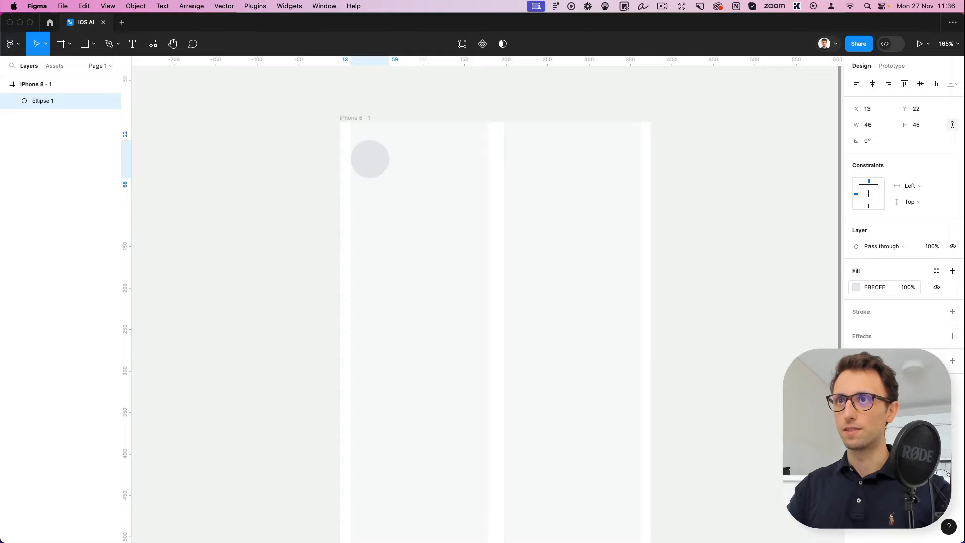
pyautogui.press('Return')
pyautogui.press('Escape')
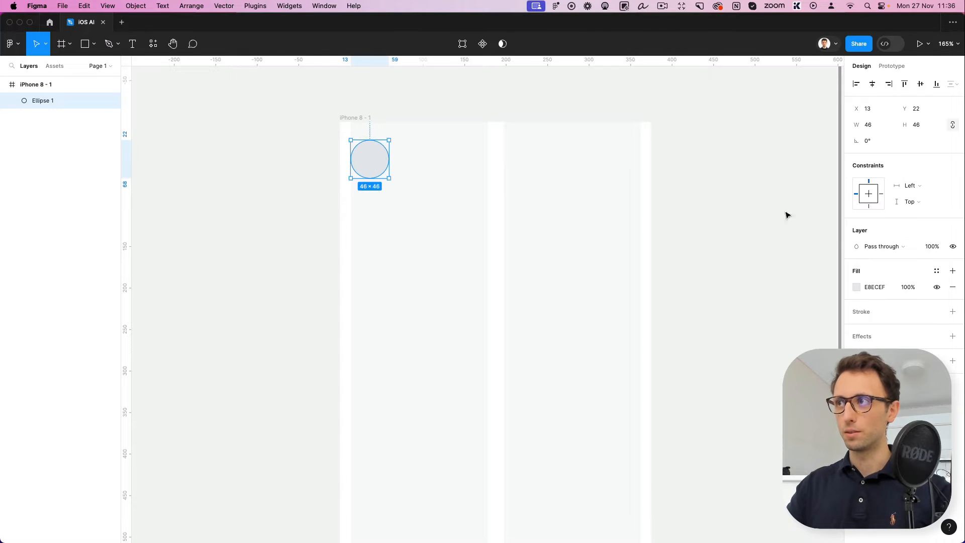
pyautogui.click(898, 284)
pyautogui.click(883, 285)
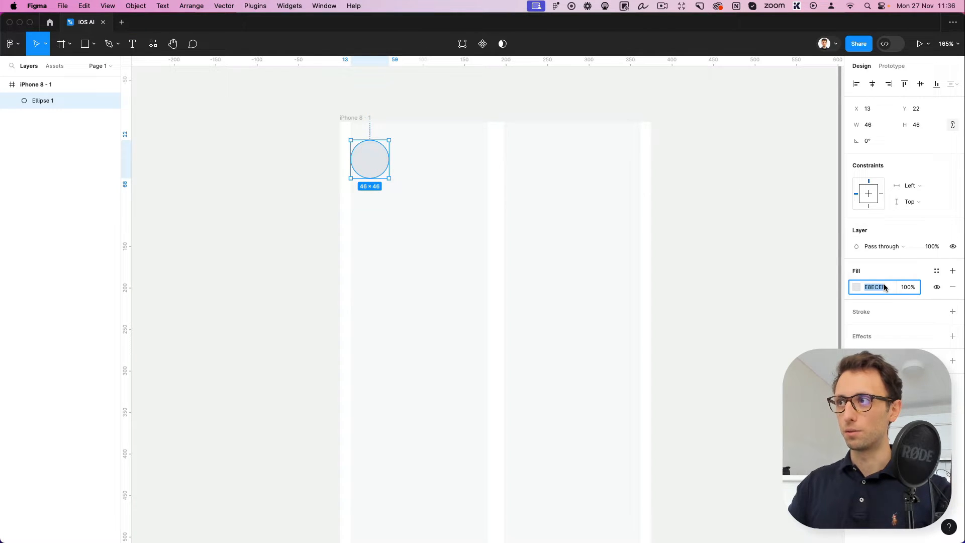
pyautogui.click(883, 284)
pyautogui.click(527, 176)
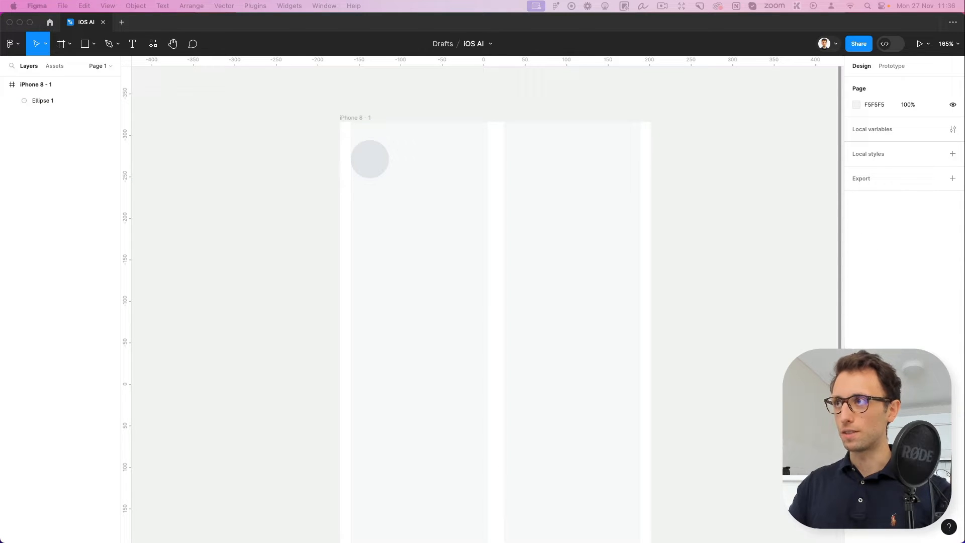
pyautogui.click(538, 237)
pyautogui.click(370, 157)
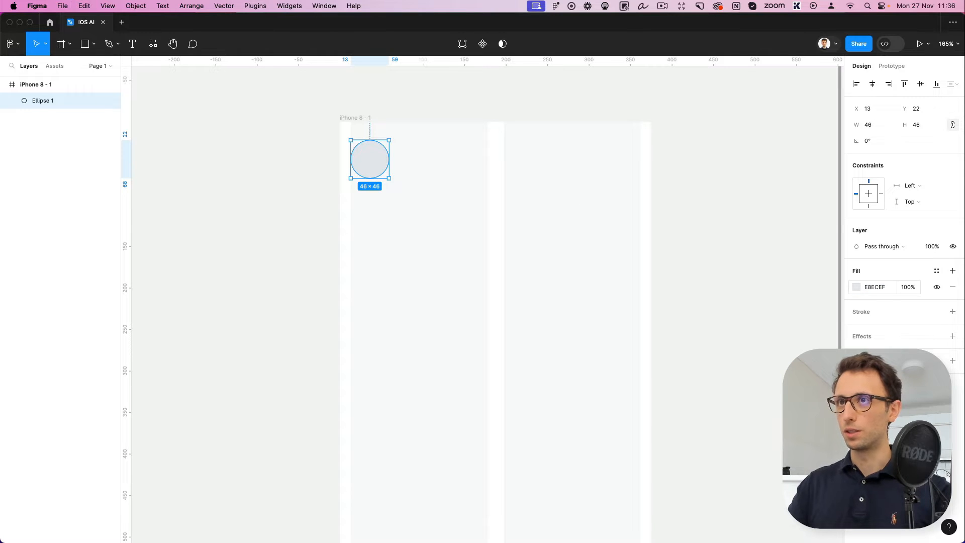
pyautogui.click(474, 204)
# Draw a thin 26 × 3 bar inside the circle and duplicate it below with a spacing of 6
pyautogui.scroll(2, 355, 120)
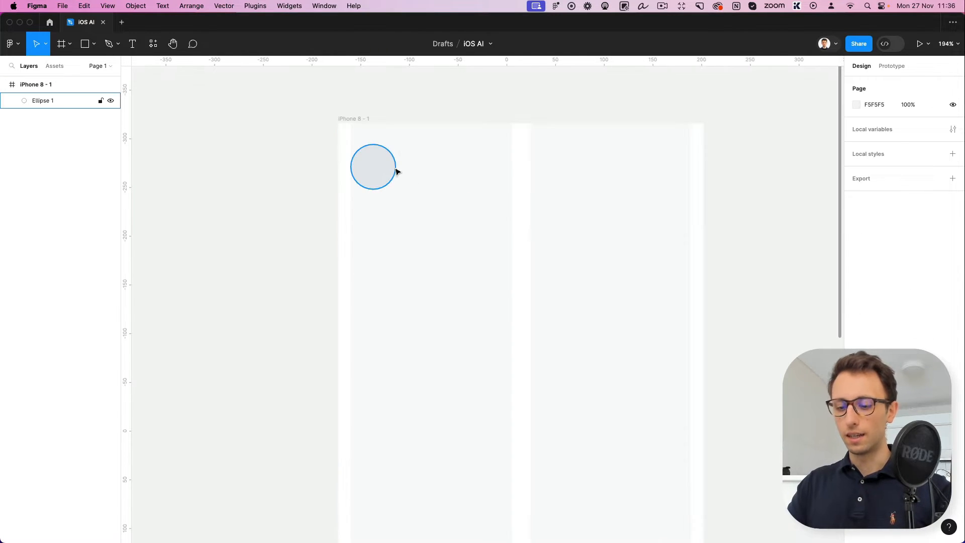
pyautogui.scroll(5, 378, 146)
pyautogui.press('r')
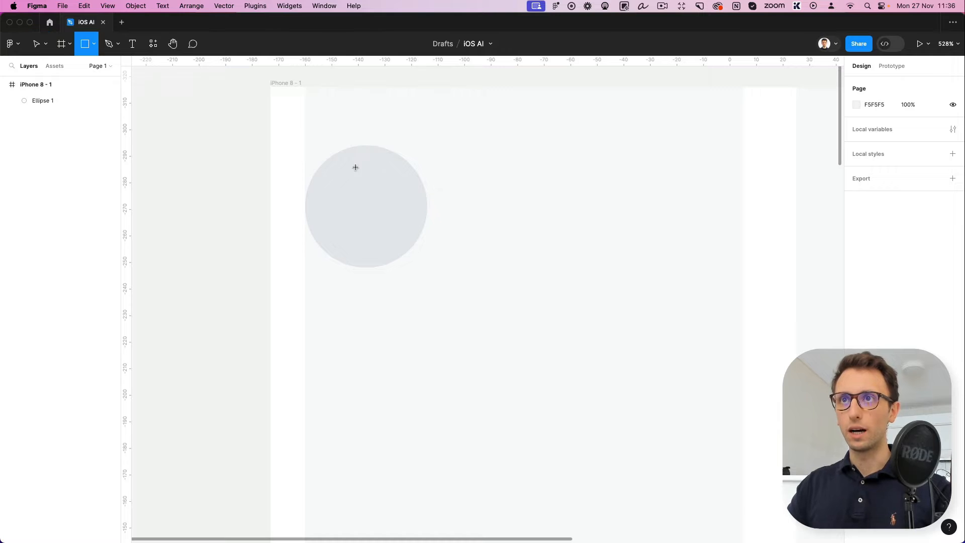
pyautogui.moveTo(332, 188); pyautogui.dragTo(386, 223)
pyautogui.keyDown('shift'); pyautogui.click(378, 195); pyautogui.keyUp('shift')
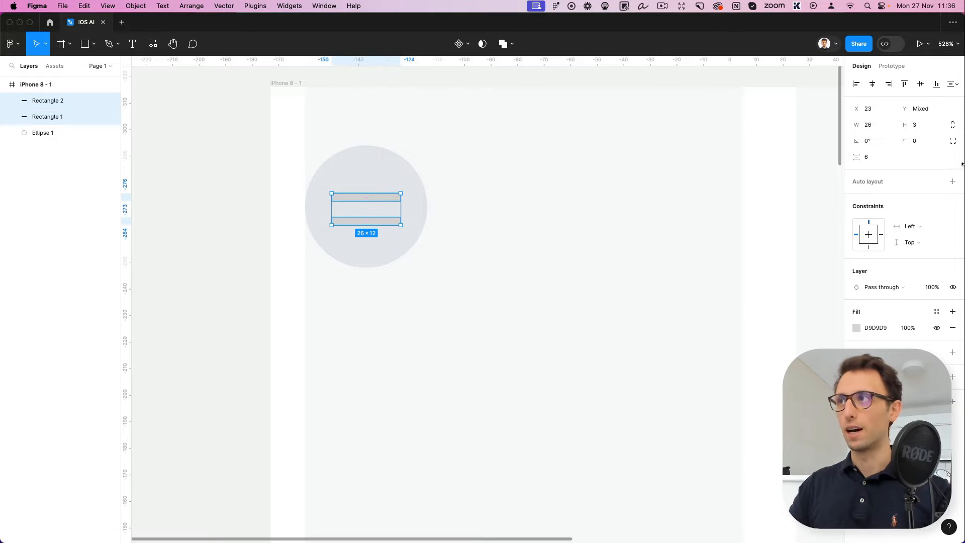
# Give both bars in the circle a corner radius of 40 and a dark 303030 fill
pyautogui.click(915, 140)
pyautogui.write('40')
pyautogui.press('Return')
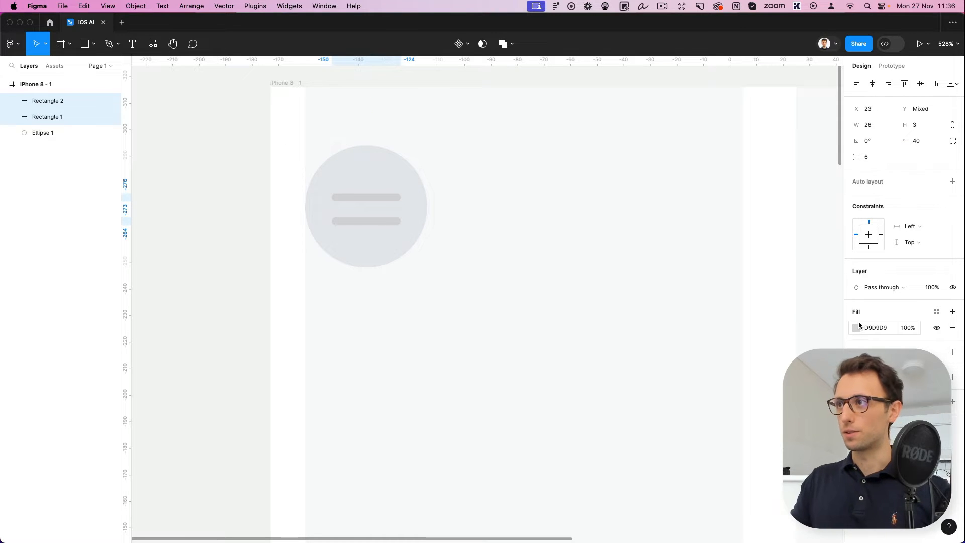
pyautogui.click(855, 332)
pyautogui.write('303030')
pyautogui.press('Return')
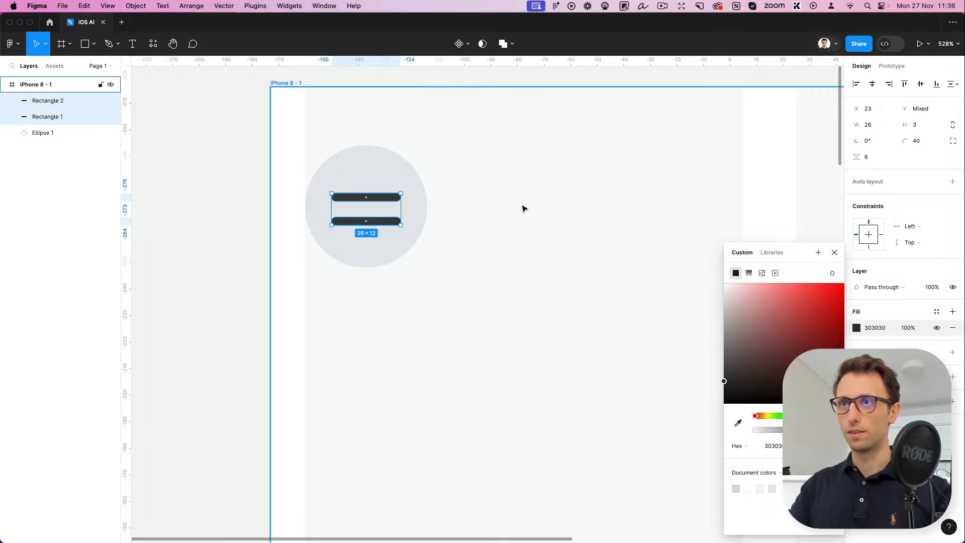
# Group the two dark bars and select the group together with the circle behind it
pyautogui.scroll(-5, 525, 201)
pyautogui.scroll(-3, 648, 244)
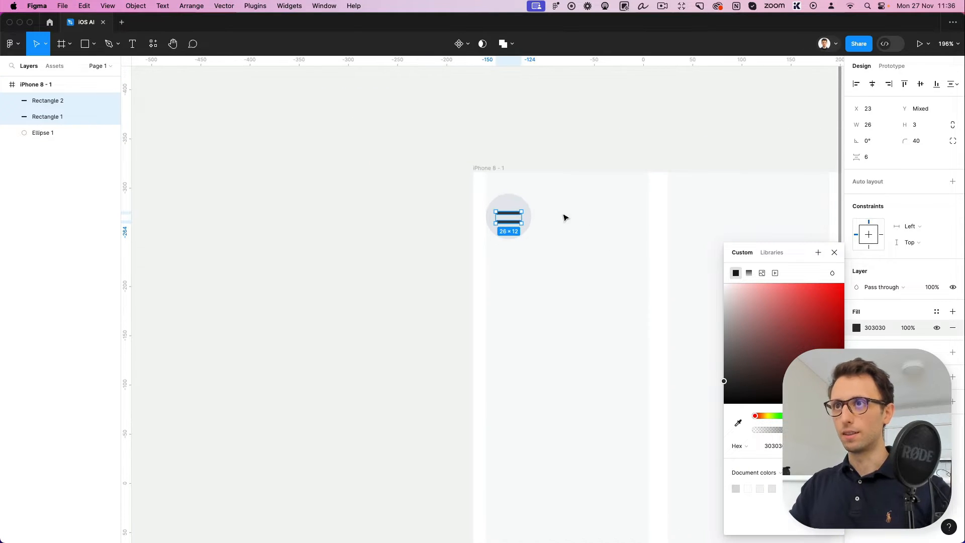
pyautogui.hotkey('ctrl', 'g')
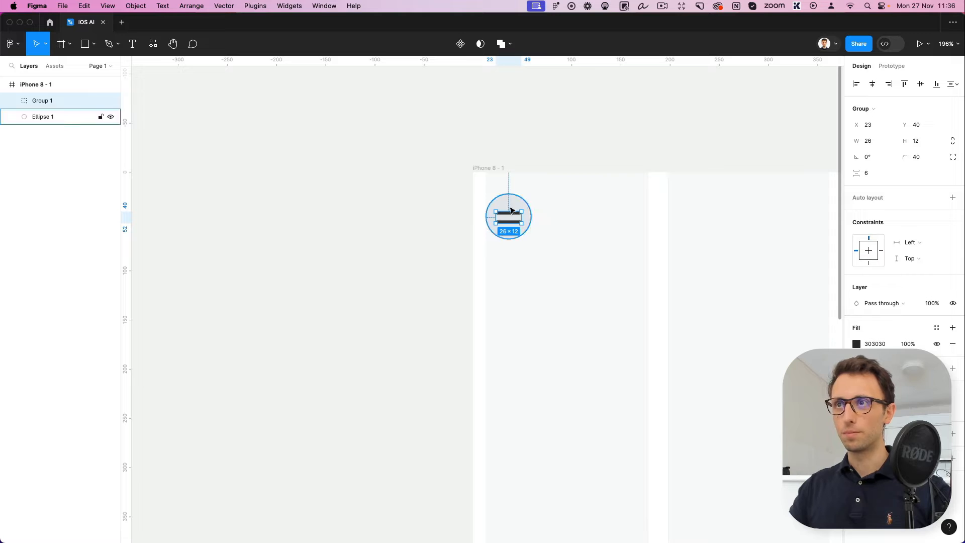
pyautogui.keyDown('shift'); pyautogui.click(513, 208); pyautogui.keyUp('shift')
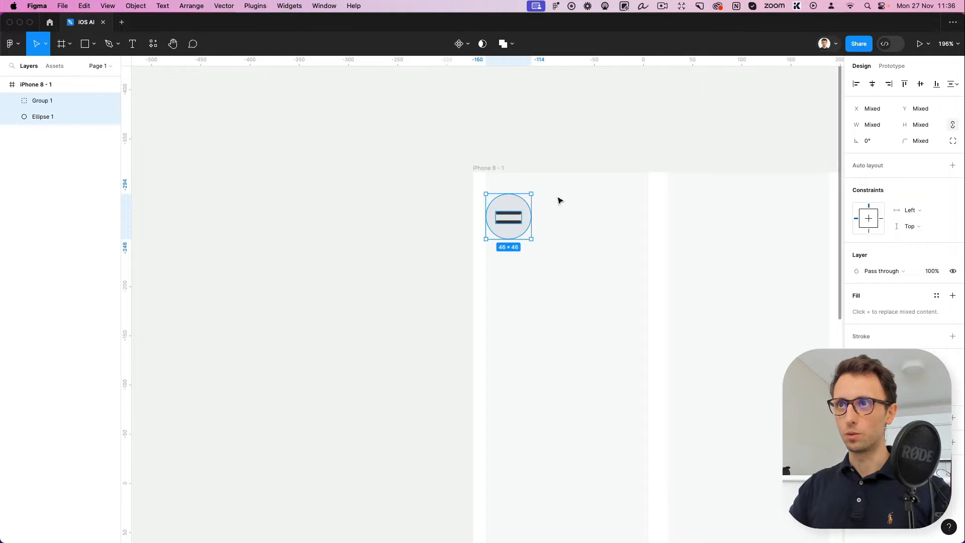
# Wrap the menu circle and bar group in an auto layout frame and rename it Icon
pyautogui.hotkey('shift', 'a')
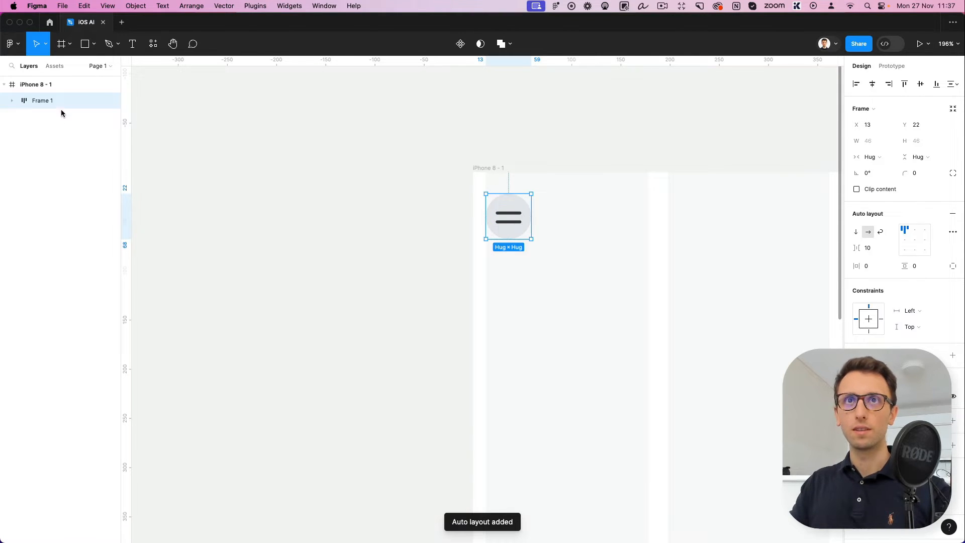
pyautogui.doubleClick(47, 101)
pyautogui.press('BackSpace')
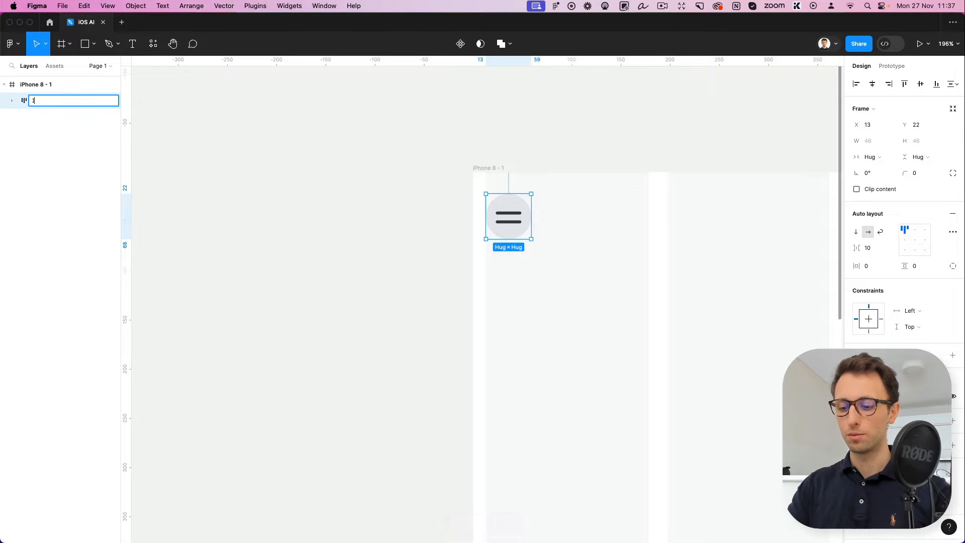
pyautogui.write('Icon')
pyautogui.press('Return')
pyautogui.hscroll(5, 358, 242)
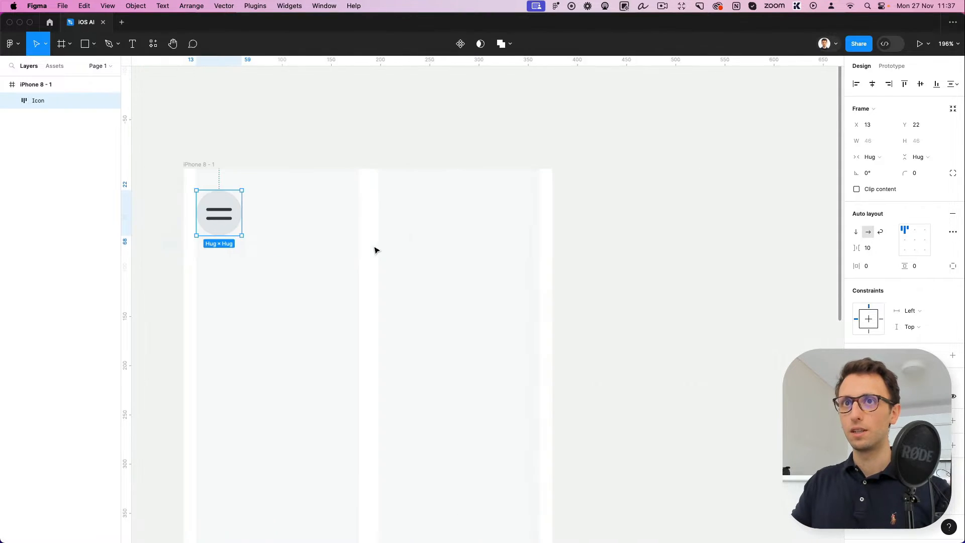
pyautogui.click(358, 241)
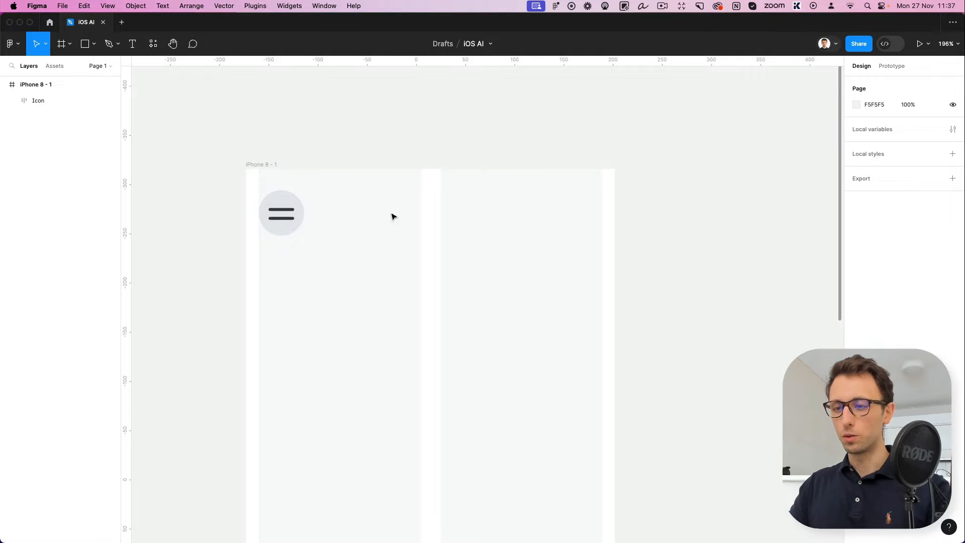
# Draw a 45 × 45 circle level with the menu icon, against the outer edge of the second column
pyautogui.press('o')
pyautogui.moveTo(284, 190)
pyautogui.mouseDown()
pyautogui.moveTo(336, 232)
pyautogui.moveTo(404, 216)
pyautogui.moveTo(572, 216)
pyautogui.mouseUp()
pyautogui.click(508, 259)
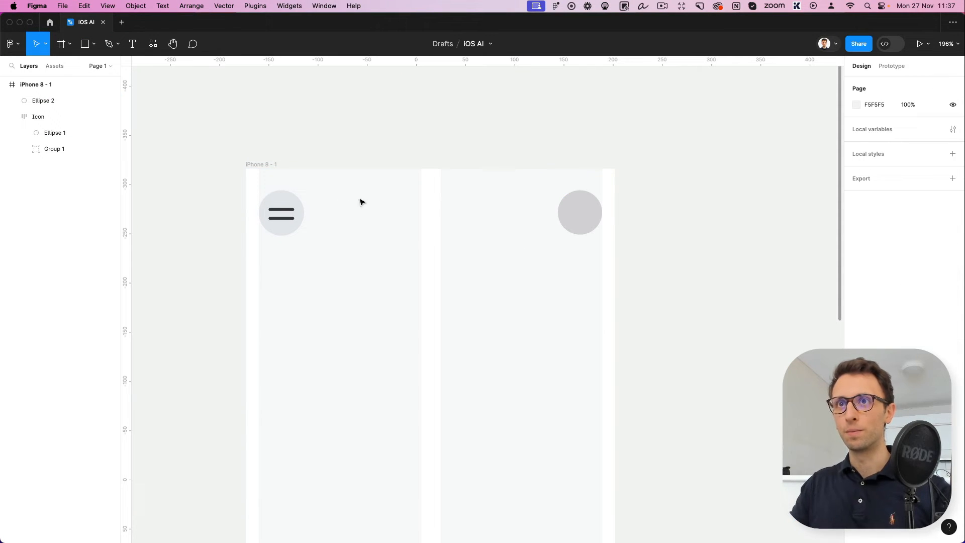
# Fill the new circle with a portrait of a woman on a purple background from the Unsplash plugin's portrait category
pyautogui.click(577, 211)
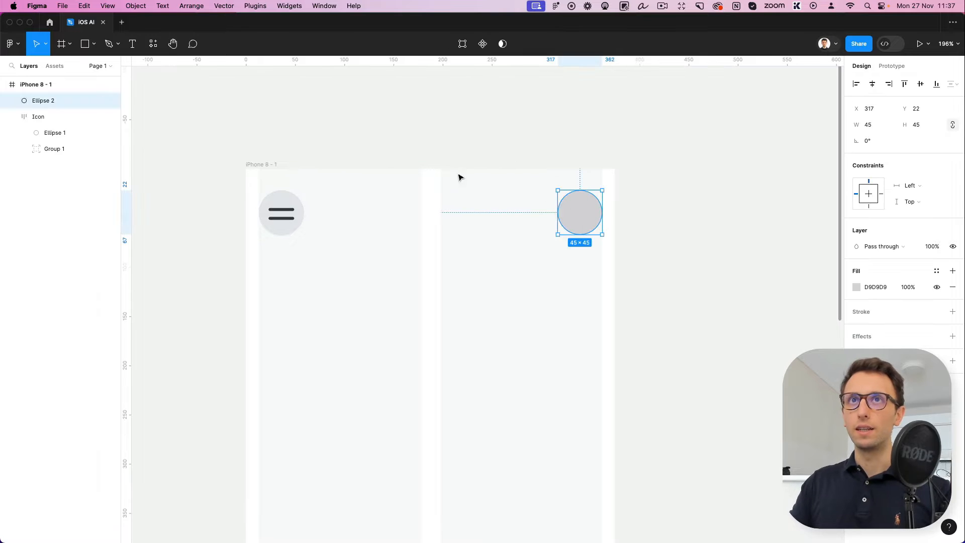
pyautogui.click(11, 44)
pyautogui.moveTo(56, 181)
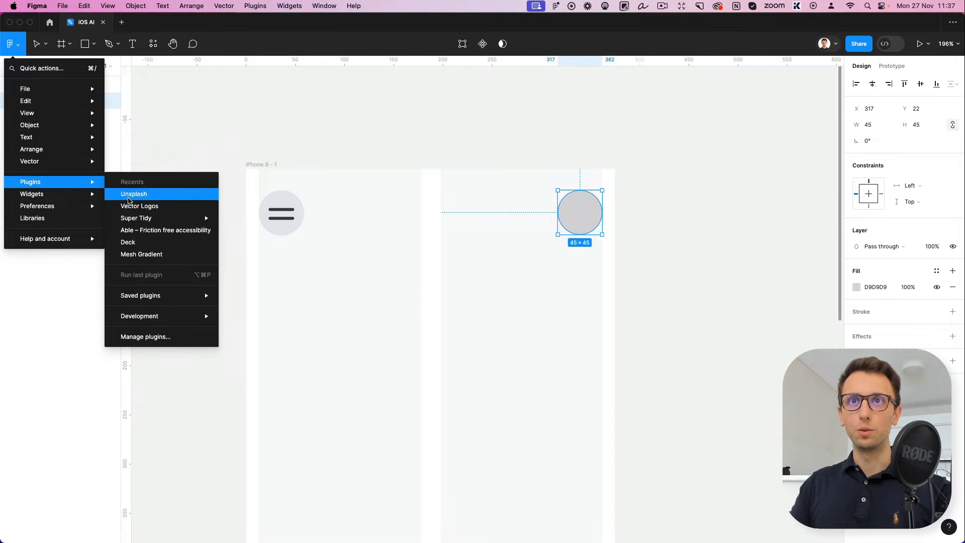
pyautogui.click(144, 196)
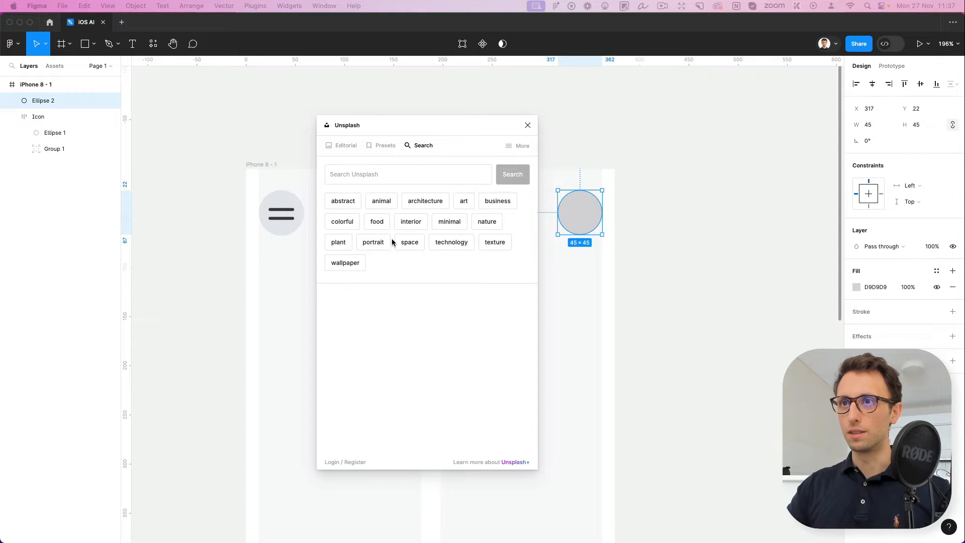
pyautogui.click(382, 244)
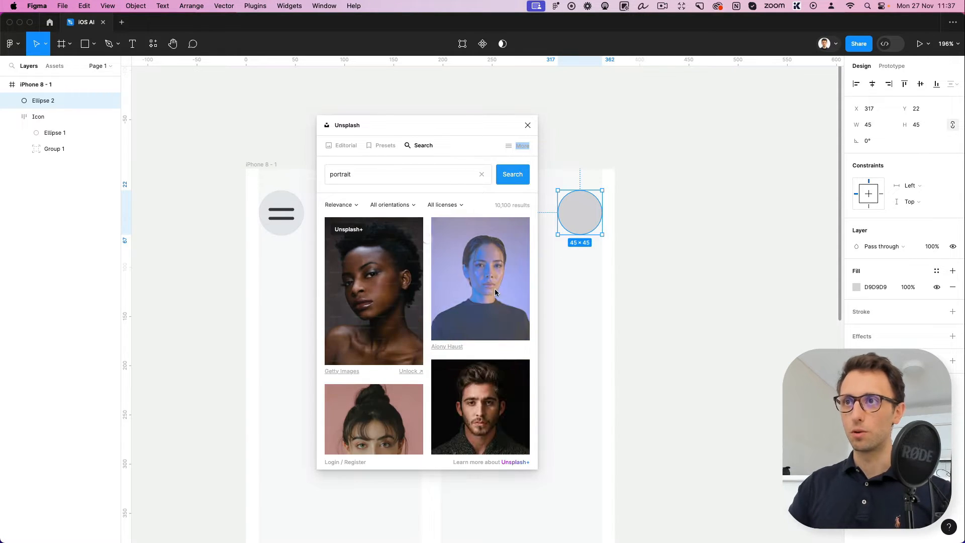
pyautogui.click(496, 288)
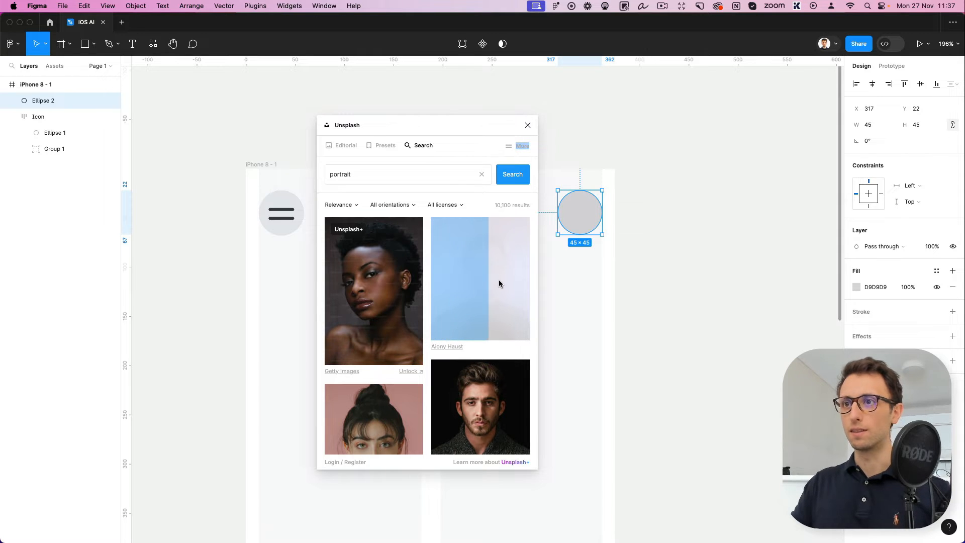
pyautogui.click(527, 125)
# Switch the avatar circle's image fill to Crop and enlarge the portrait slightly inside the circle
pyautogui.scroll(-3, 583, 198)
pyautogui.click(613, 212)
pyautogui.doubleClick(578, 216)
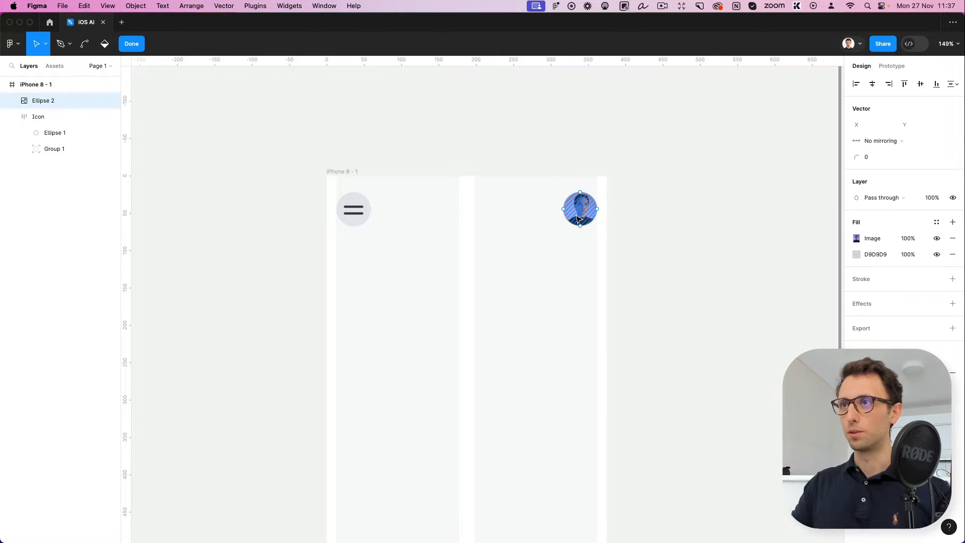
pyautogui.scroll(5, 676, 217)
pyautogui.press('Escape')
pyautogui.click(856, 239)
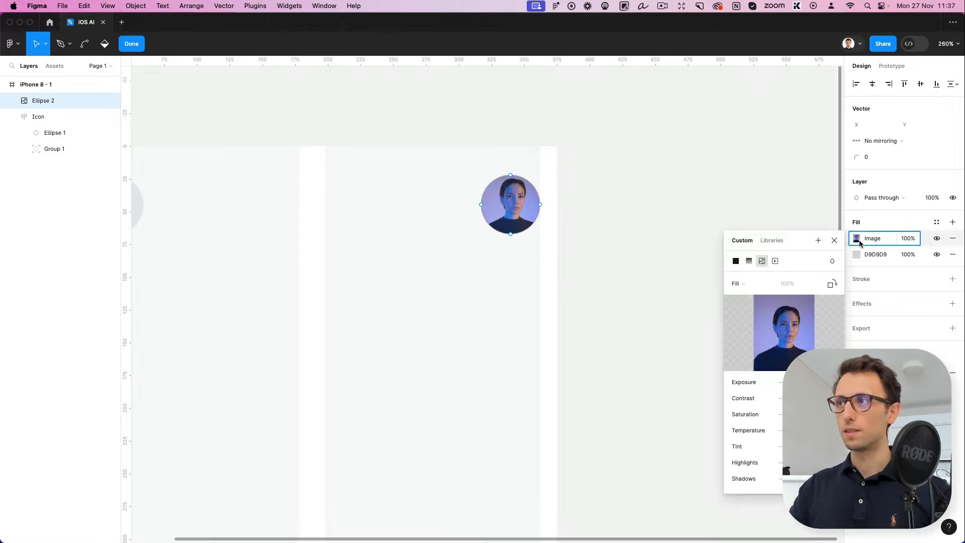
pyautogui.click(738, 283)
pyautogui.click(749, 308)
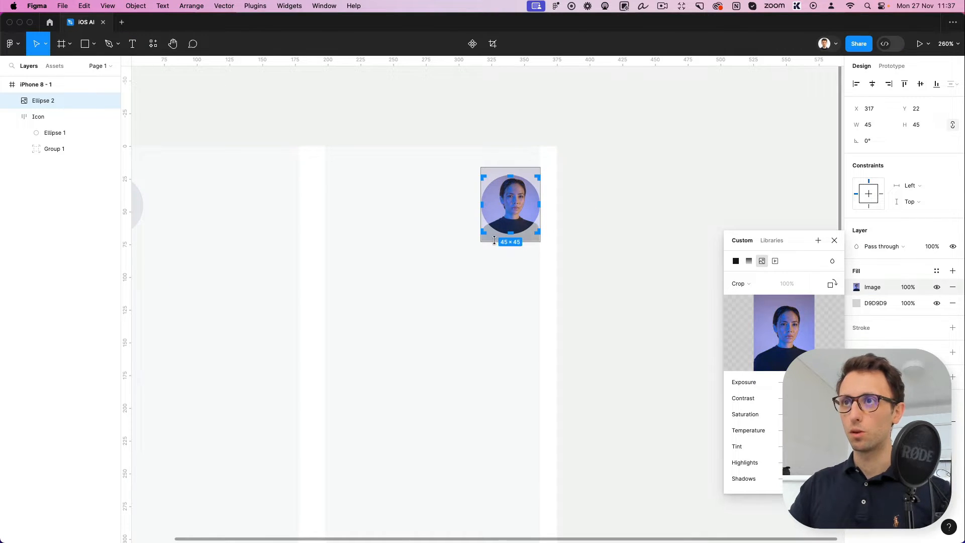
pyautogui.moveTo(480, 242); pyautogui.dragTo(475, 246)
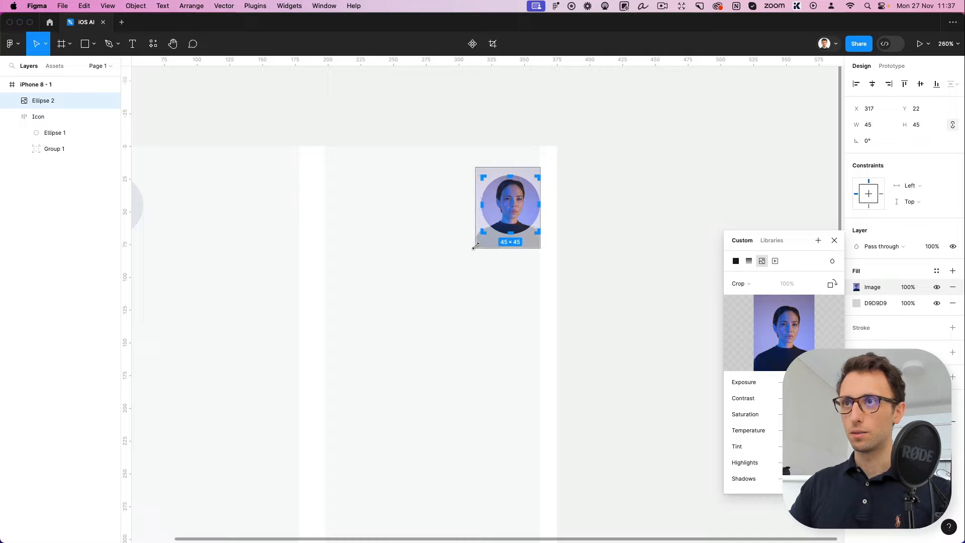
pyautogui.press('Escape')
pyautogui.click(555, 269)
pyautogui.scroll(-2, 555, 269)
pyautogui.scroll(-5, 555, 269)
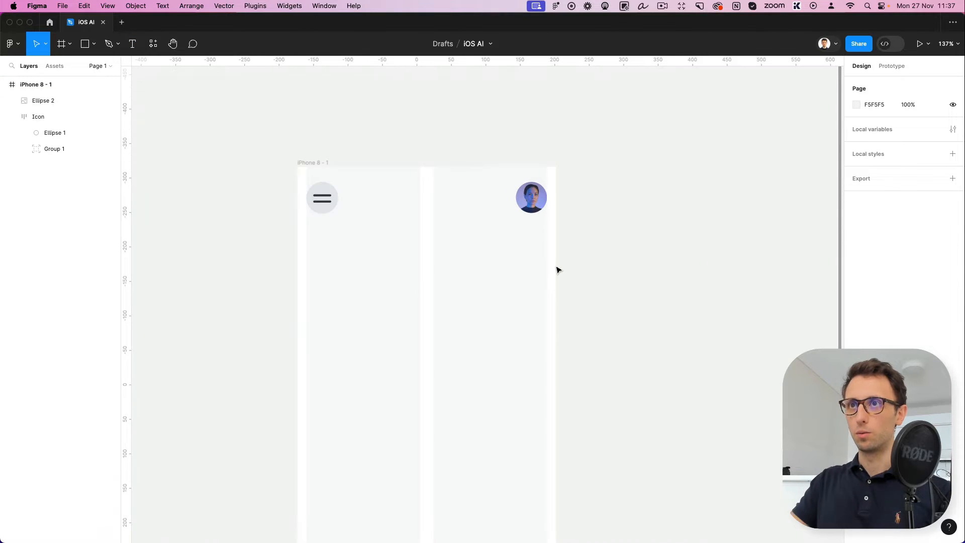
# Add a two-line greeting below the menu icon with "Hello," on the first line and a full name on the second
pyautogui.scroll(-3, 557, 270)
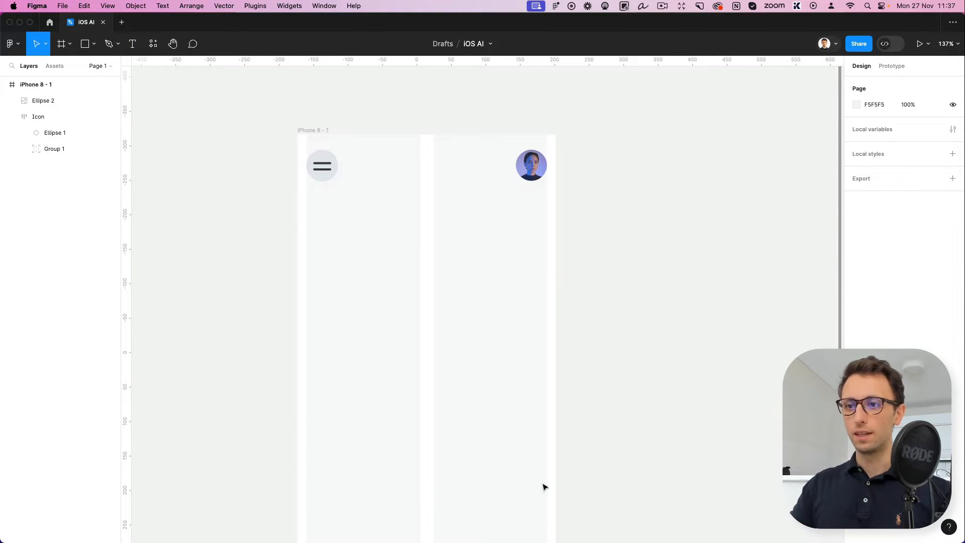
pyautogui.press('t')
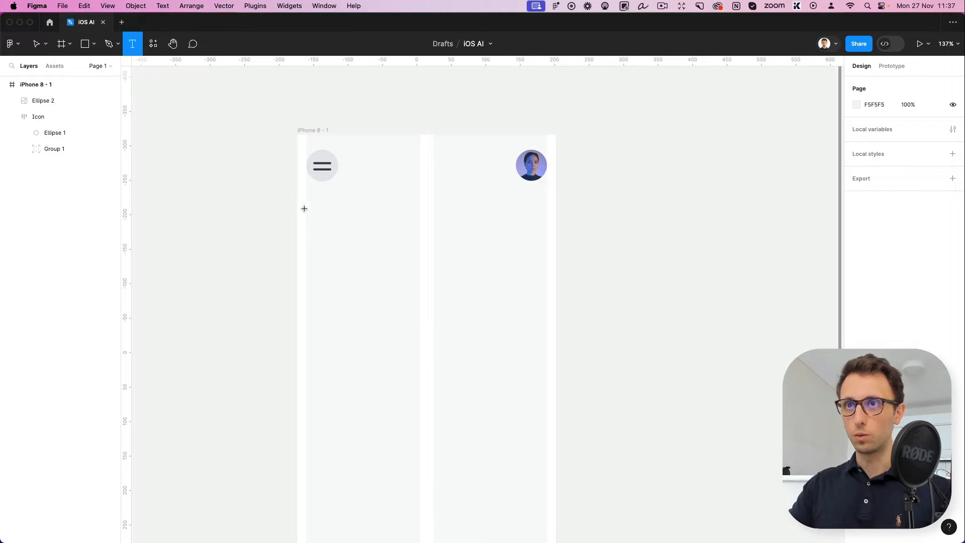
pyautogui.click(324, 220)
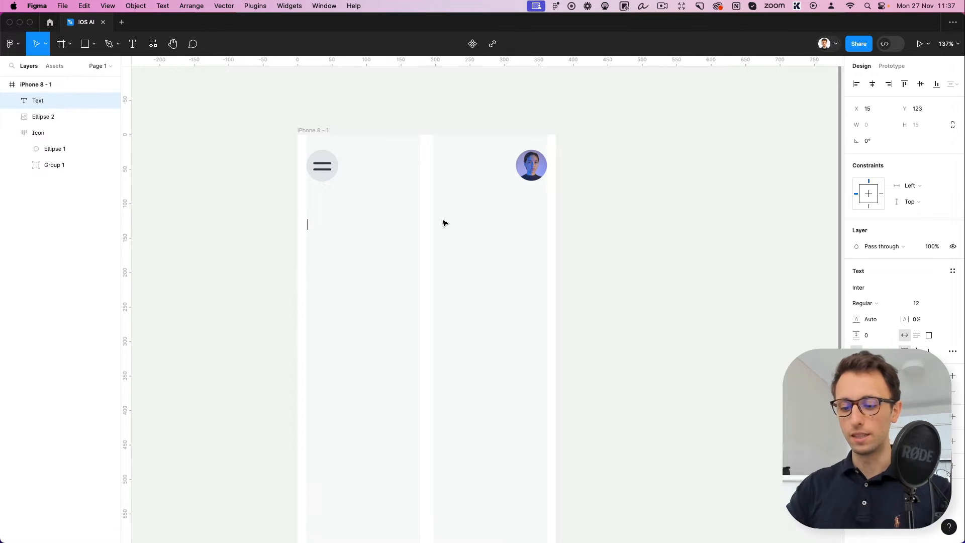
pyautogui.write('H')
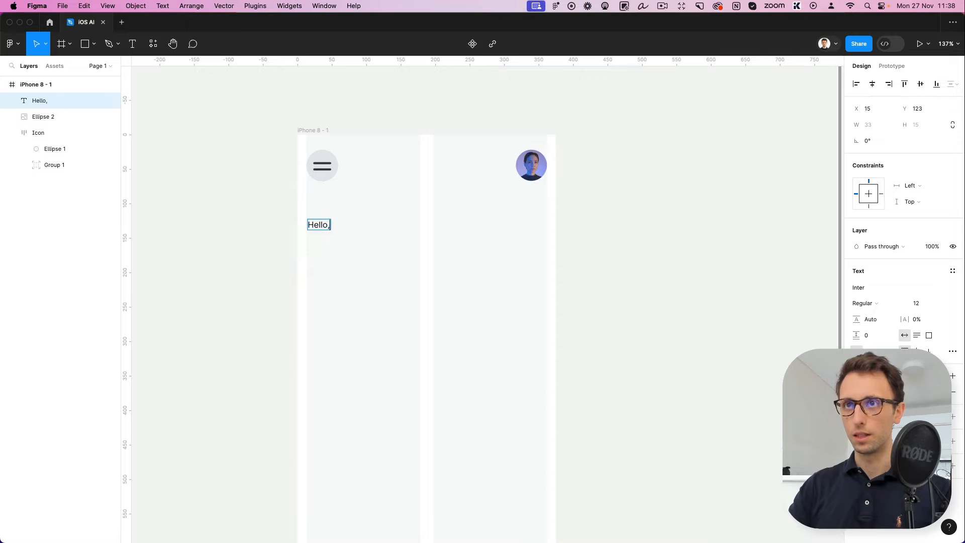
pyautogui.write('ello,')
pyautogui.press('Return')
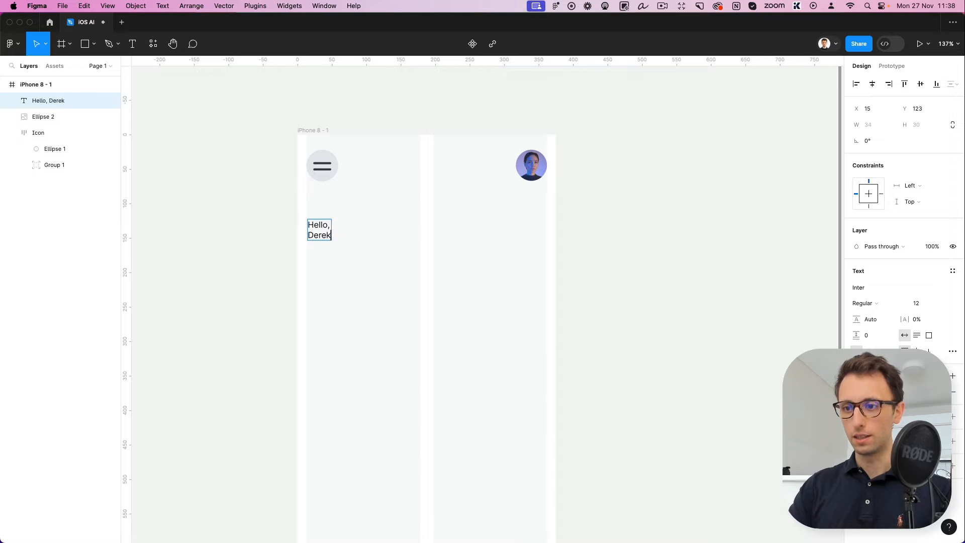
pyautogui.press('Escape')
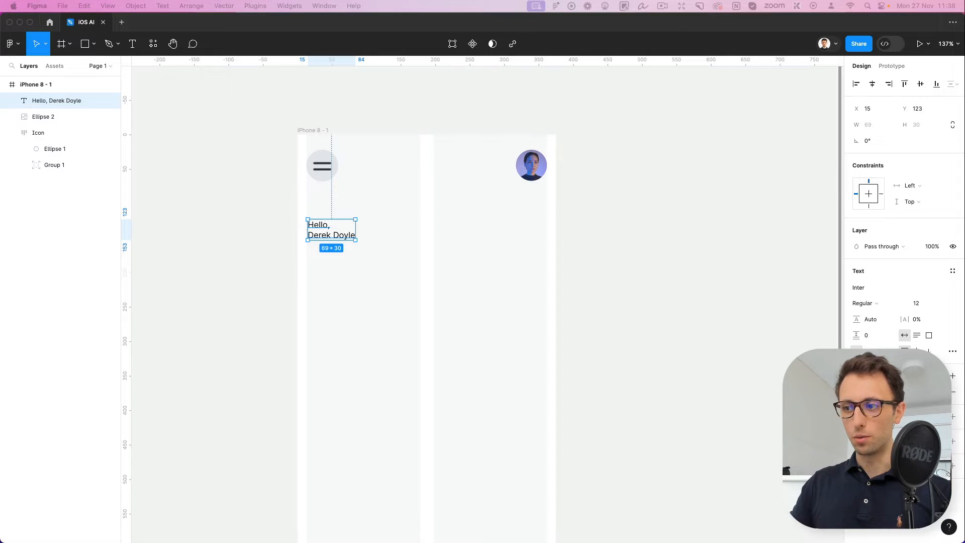
pyautogui.click(430, 354)
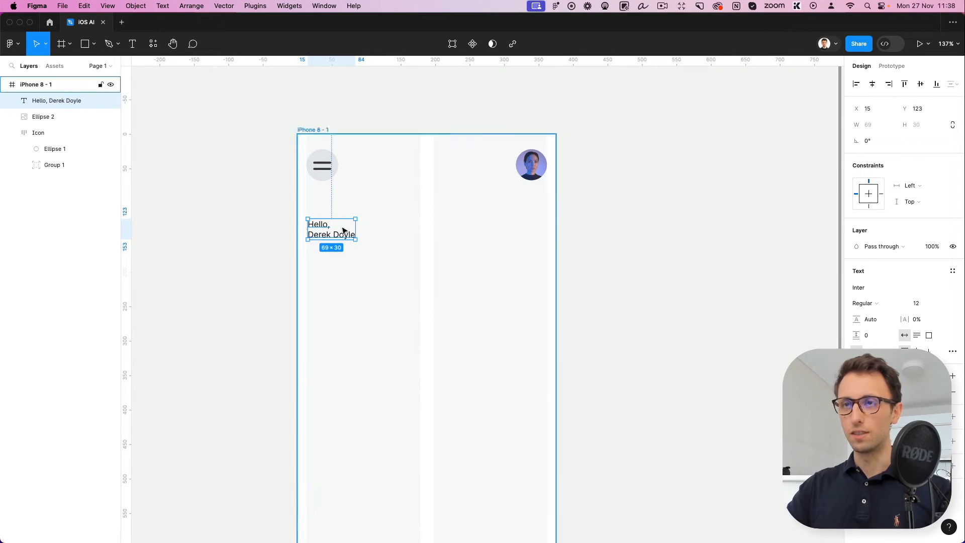
# Set the greeting text to Bold at font size 36
pyautogui.scroll(-1, 597, 255)
pyautogui.click(865, 303)
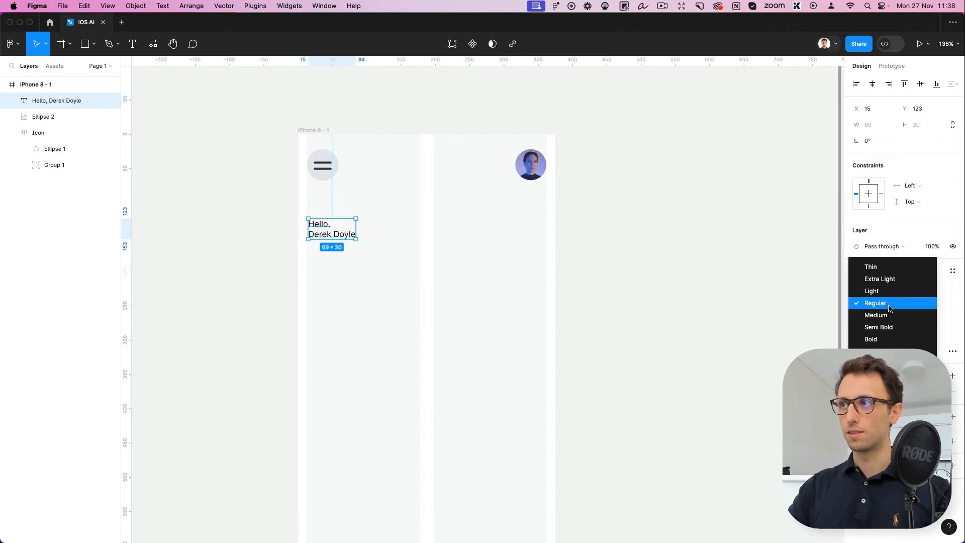
pyautogui.click(884, 339)
pyautogui.click(921, 304)
pyautogui.write('22')
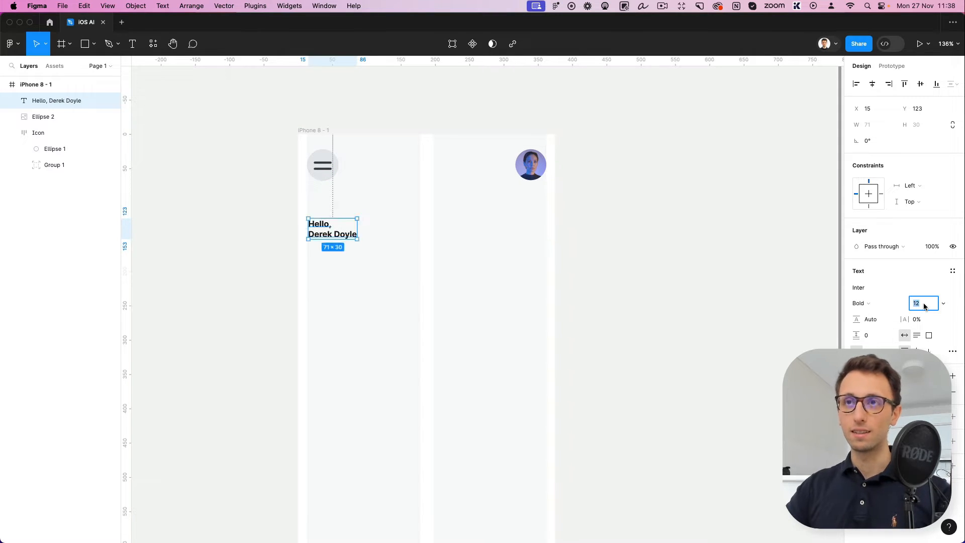
pyautogui.press('Return')
pyautogui.write('32')
pyautogui.press('Return')
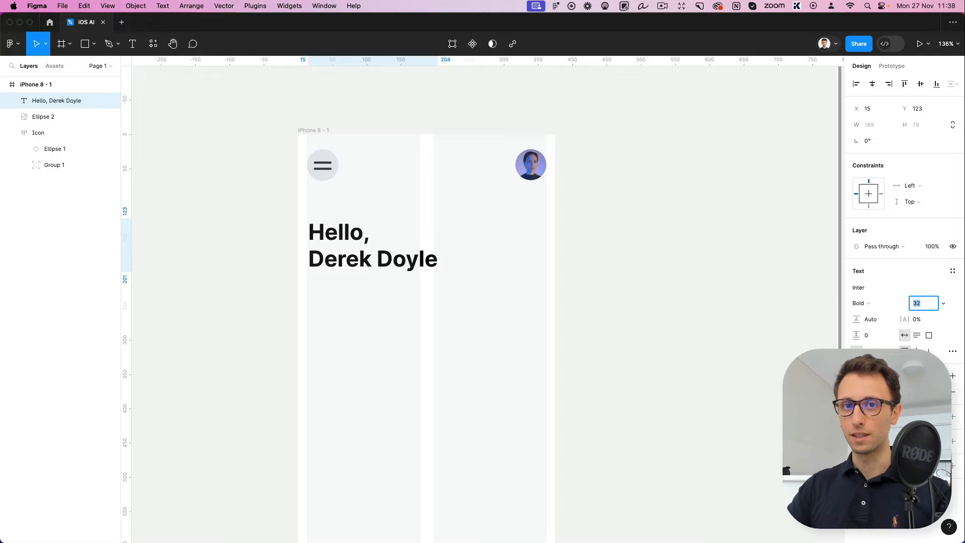
pyautogui.write('36')
pyautogui.press('Return')
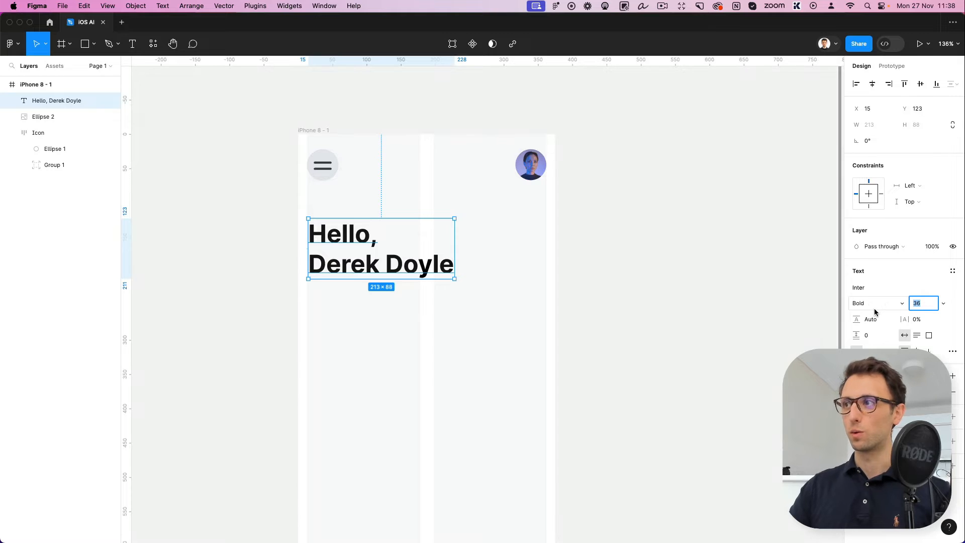
# Set the greeting's letter spacing to -3%
pyautogui.click(918, 320)
pyautogui.write('-2')
pyautogui.press('Return')
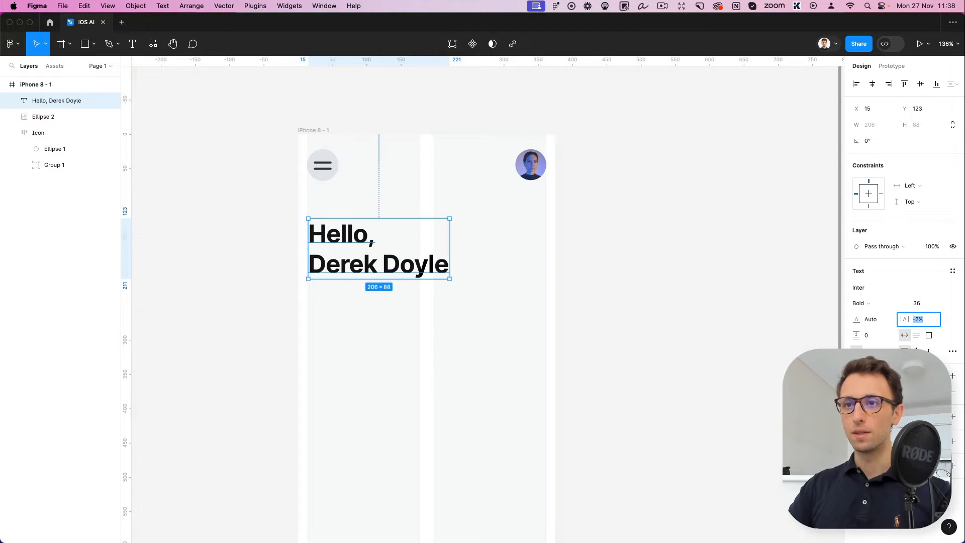
pyautogui.press('Down')
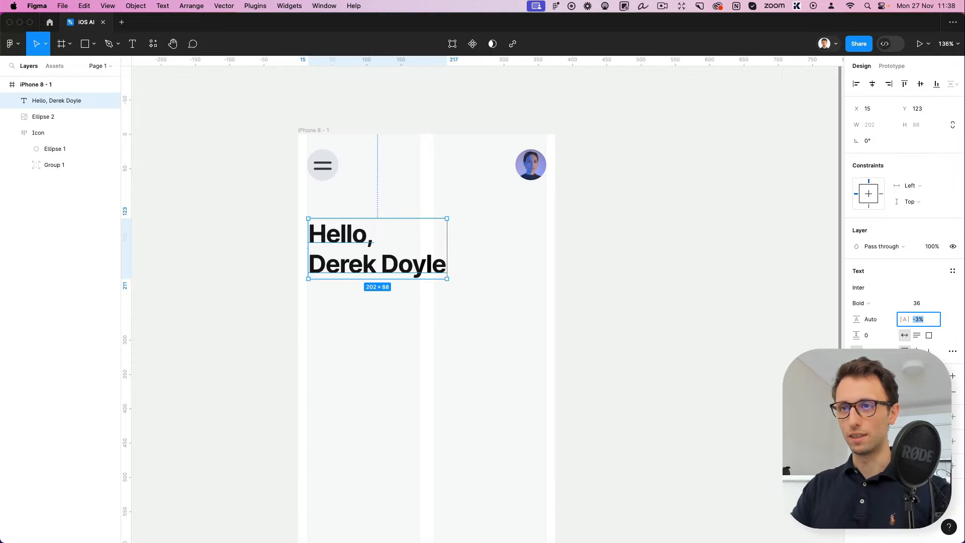
# Scale the greeting text up proportionally to about 218 × 94 with the Scale tool
pyautogui.moveTo(446, 254)
pyautogui.mouseDown()
pyautogui.moveTo(463, 252)
pyautogui.moveTo(459, 260)
pyautogui.mouseUp()
pyautogui.press('super+z')
pyautogui.press('k')
pyautogui.scroll(-5, 459, 261)
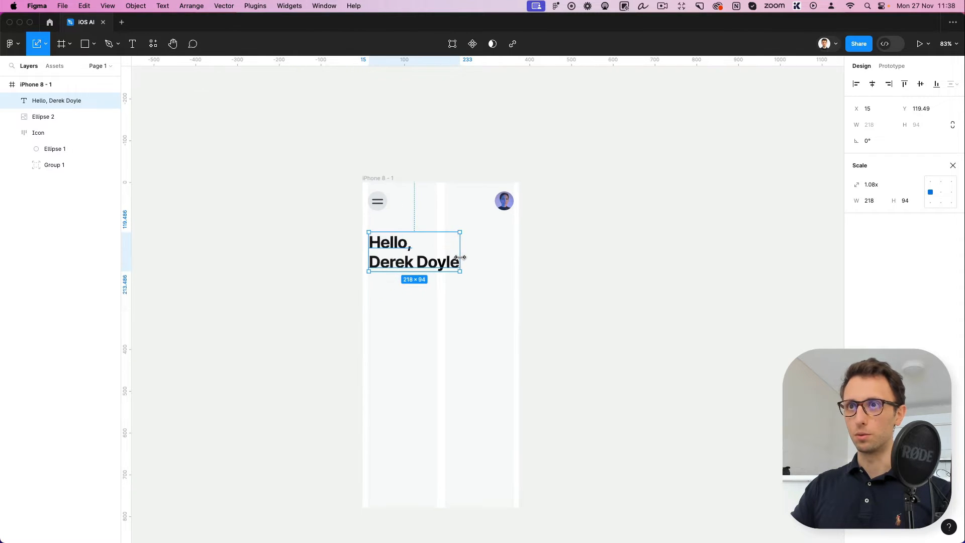
pyautogui.click(493, 252)
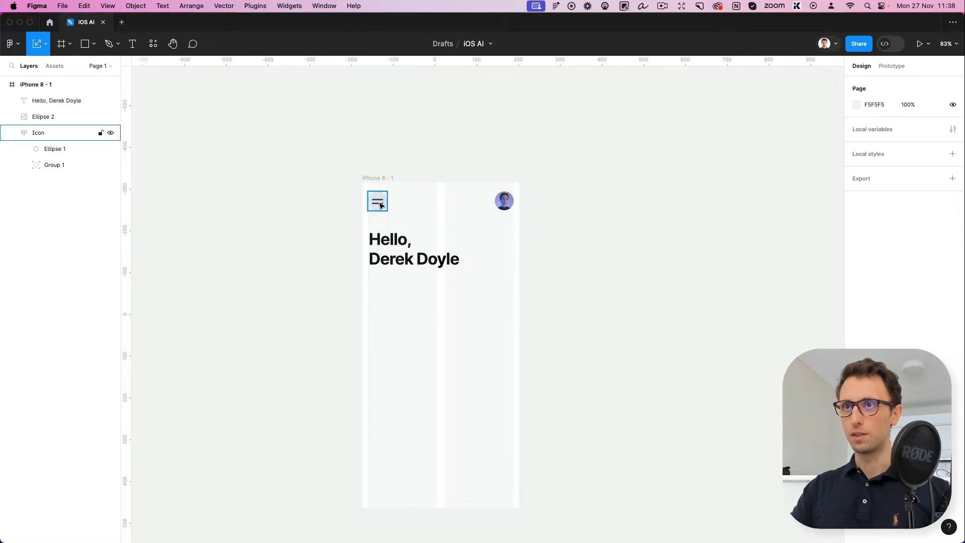
# Move the menu icon and avatar down together to about Y 50, and lower the greeting by about 20
pyautogui.click(373, 199)
pyautogui.moveTo(352, 190); pyautogui.dragTo(562, 225)
pyautogui.hotkey('shift', 'Down')
pyautogui.hotkey('shift', 'Down')
pyautogui.hotkey('shift', 'Down')
pyautogui.hotkey('shift', 'Down')
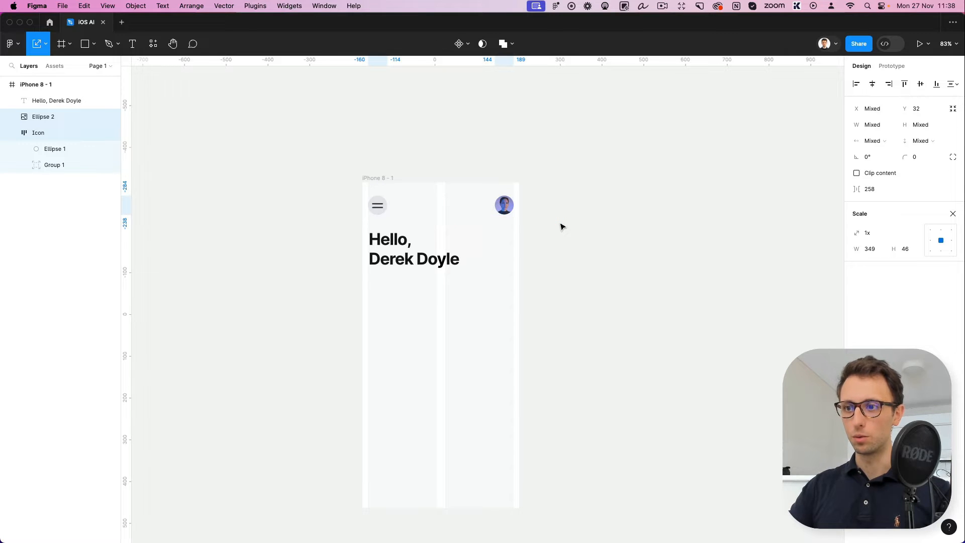
pyautogui.hotkey('shift', 'Up')
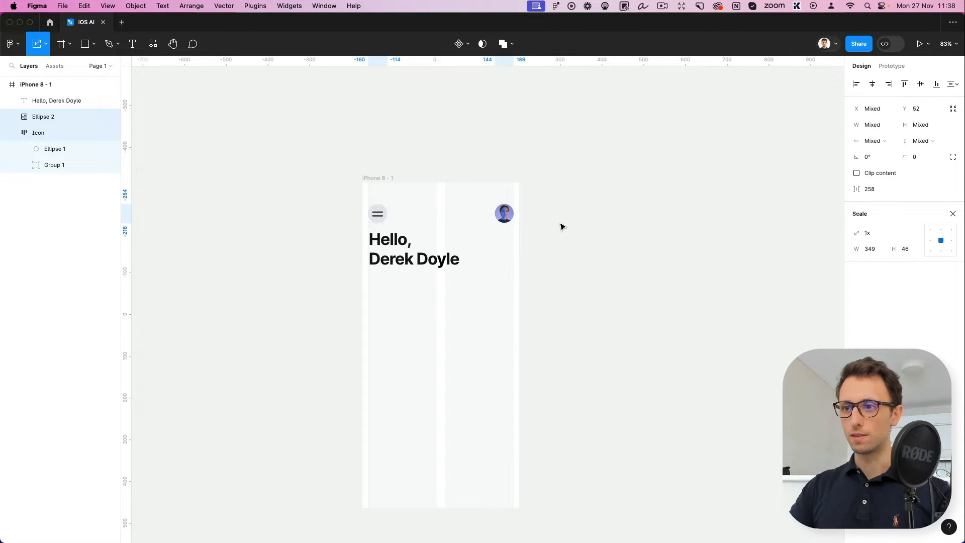
pyautogui.click(470, 276)
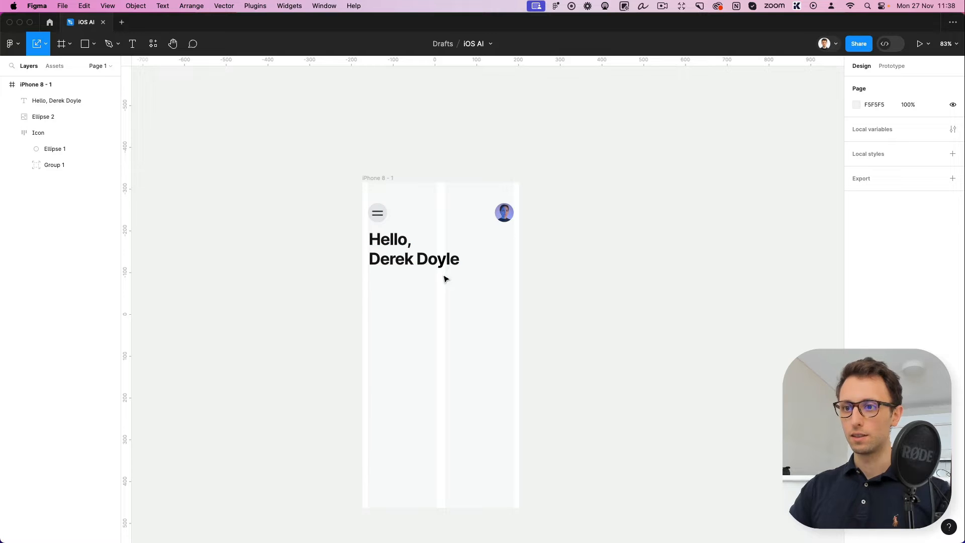
pyautogui.moveTo(442, 258); pyautogui.dragTo(441, 267)
pyautogui.click(529, 253)
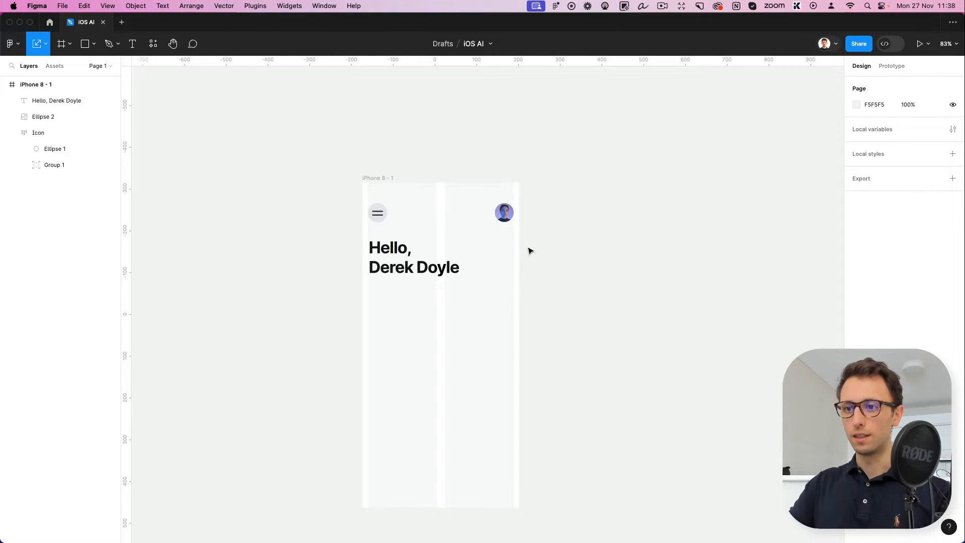
# Add the text label "All types" below the greeting, aligned with its start at about X 18, Y 257
pyautogui.press('t')
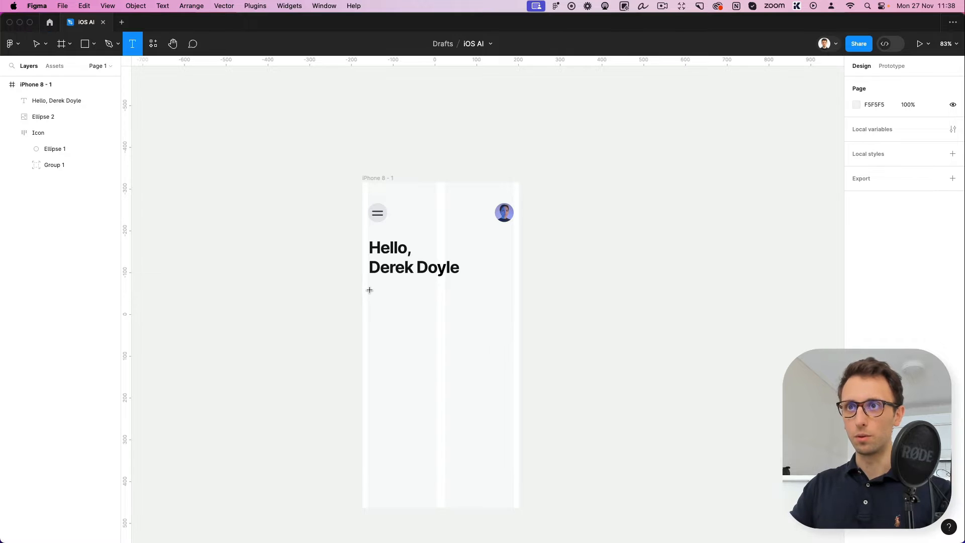
pyautogui.click(369, 290)
pyautogui.scroll(2, 407, 286)
pyautogui.write('All ')
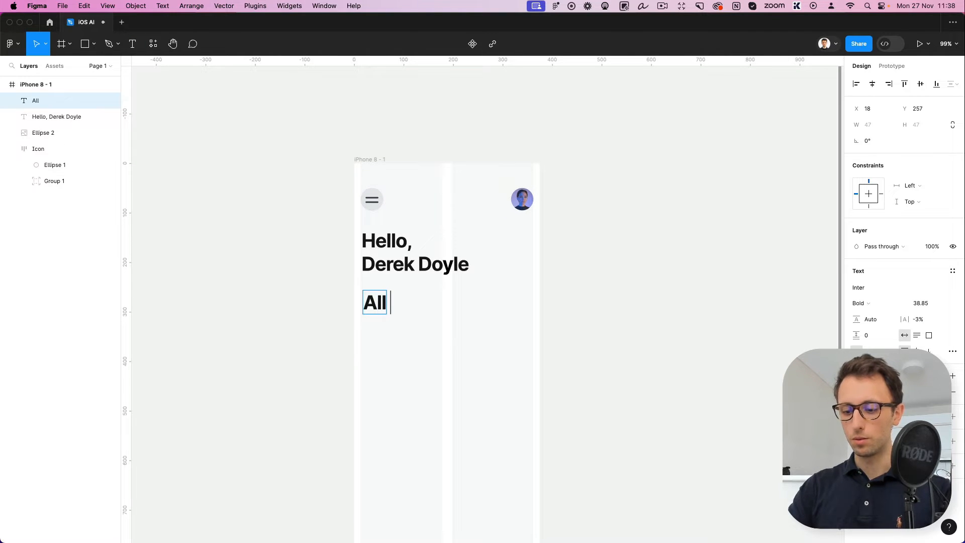
pyautogui.write('Types')
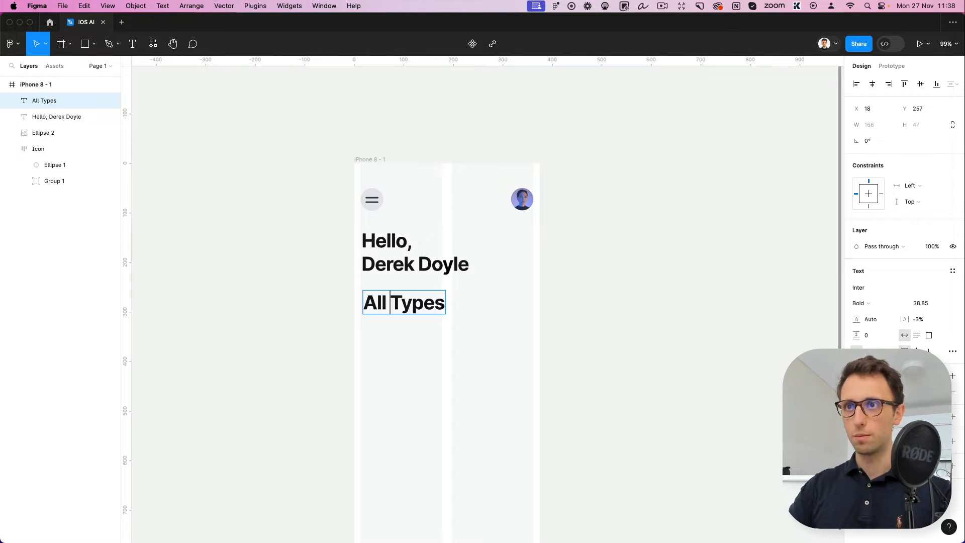
pyautogui.hotkey('shift', 'Right')
pyautogui.write('t')
pyautogui.press('Escape')
# Set the "All types" label to Semi Bold at font size 10.85
pyautogui.click(919, 303)
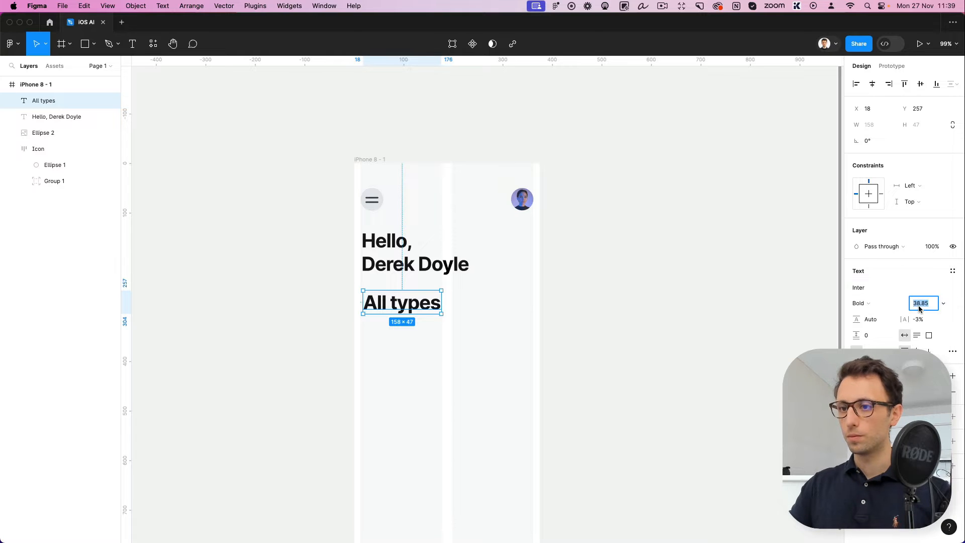
pyautogui.hotkey('shift', 'Down')
pyautogui.hotkey('shift', 'Down')
pyautogui.hotkey('shift', 'Down')
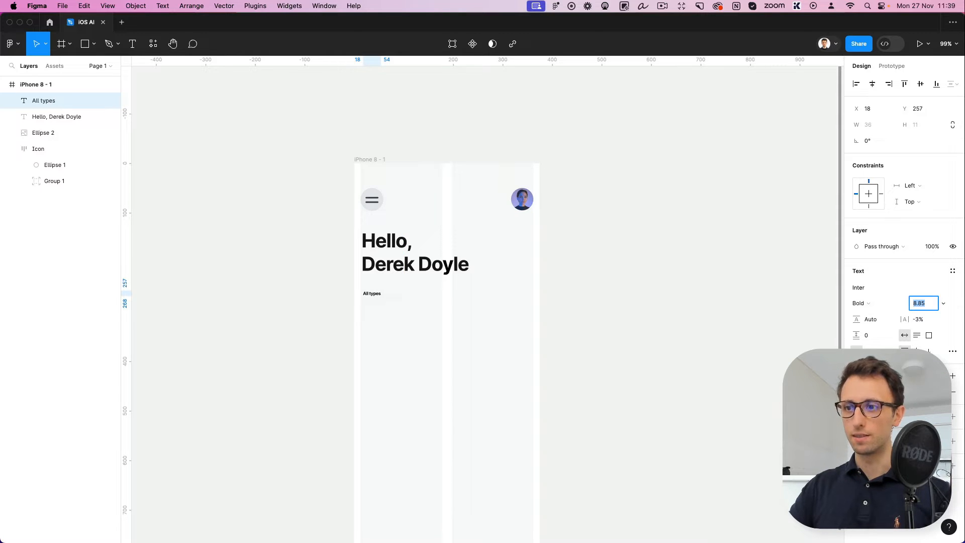
pyautogui.click(882, 304)
pyautogui.click(894, 292)
pyautogui.click(927, 304)
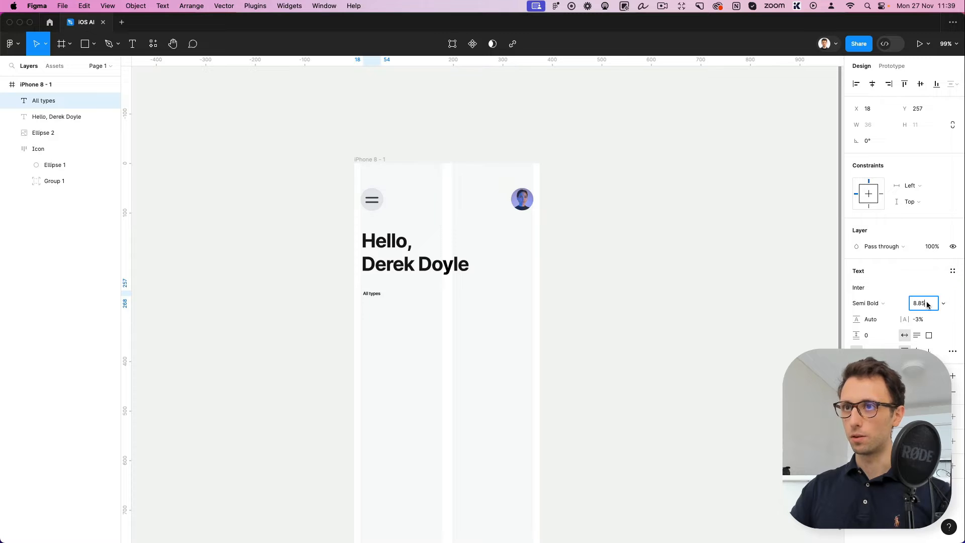
pyautogui.press('Up')
pyautogui.press('Up')
pyautogui.press('Up')
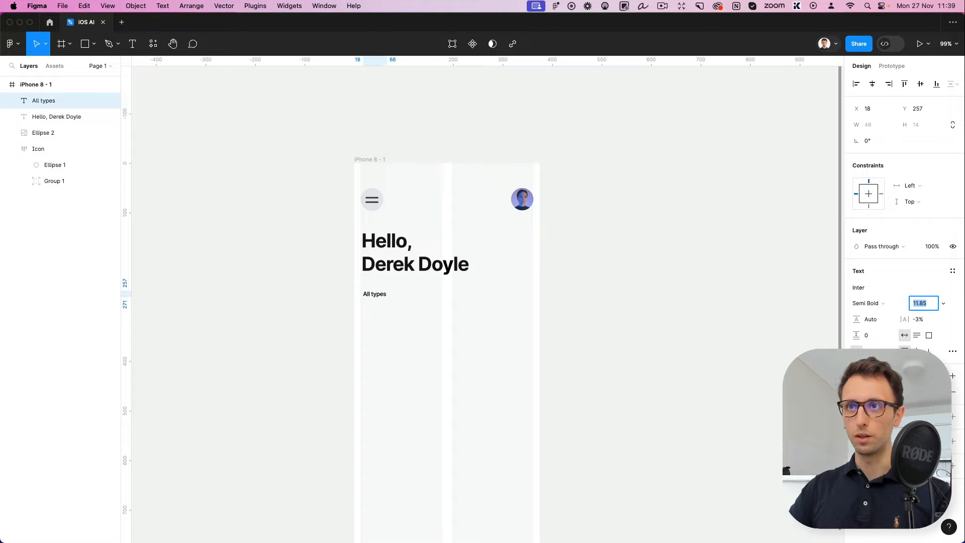
pyautogui.press('Down')
# Duplicate the "All types" label three times along the same row, spacing the copies about 91 apart
pyautogui.scroll(5, 390, 289)
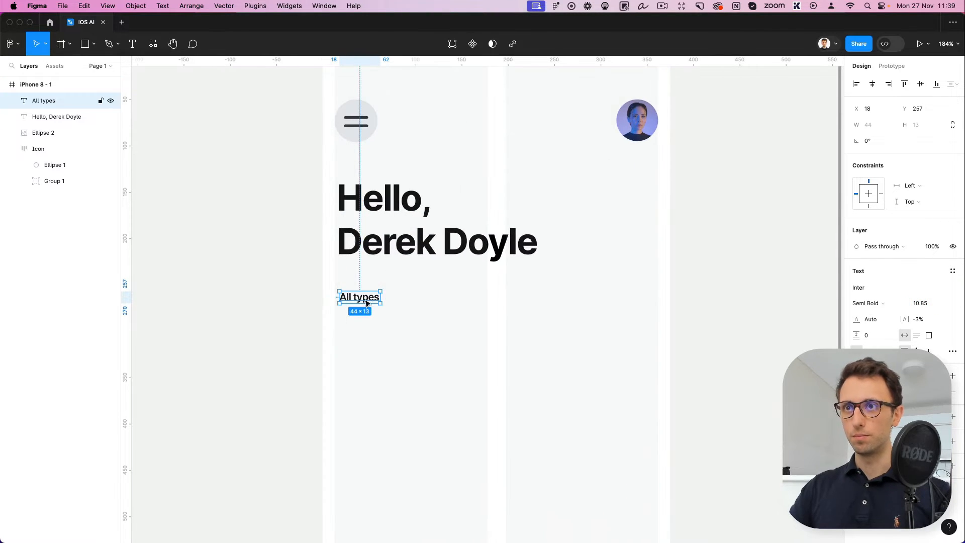
pyautogui.moveTo(367, 303); pyautogui.dragTo(446, 303)
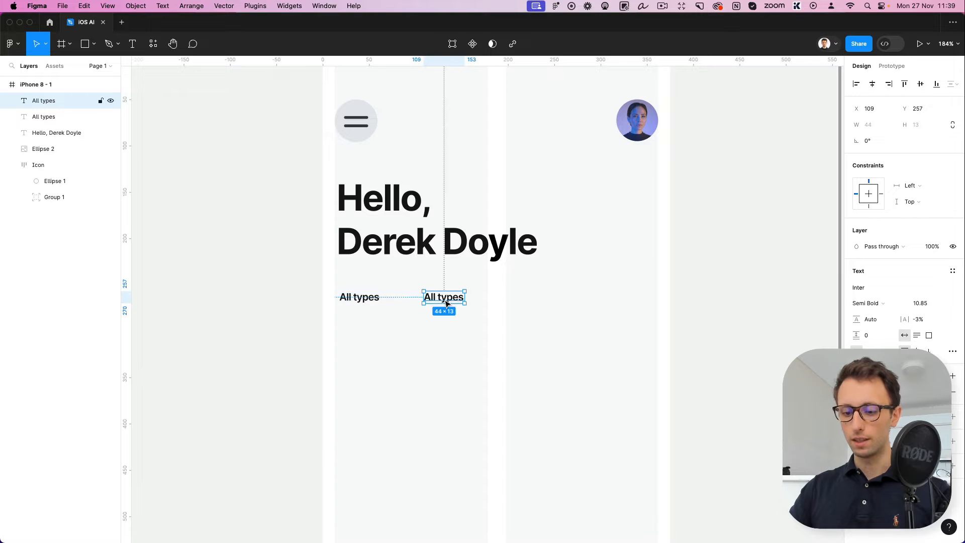
pyautogui.hotkey('ctrl', 'd')
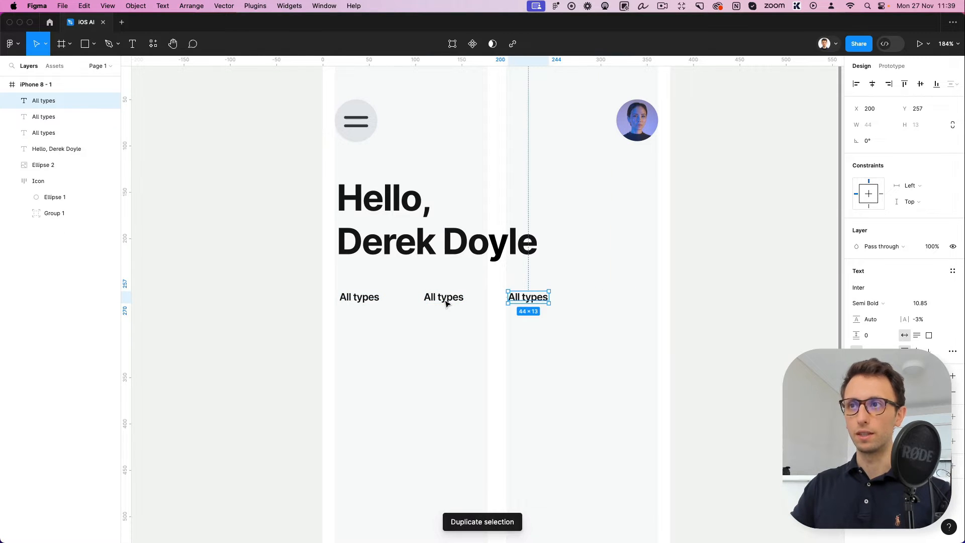
pyautogui.hotkey('ctrl', 'd')
# Rename the three copied labels, in order, to "Images", "Videos" and "Content"
pyautogui.doubleClick(445, 303)
pyautogui.write('Images')
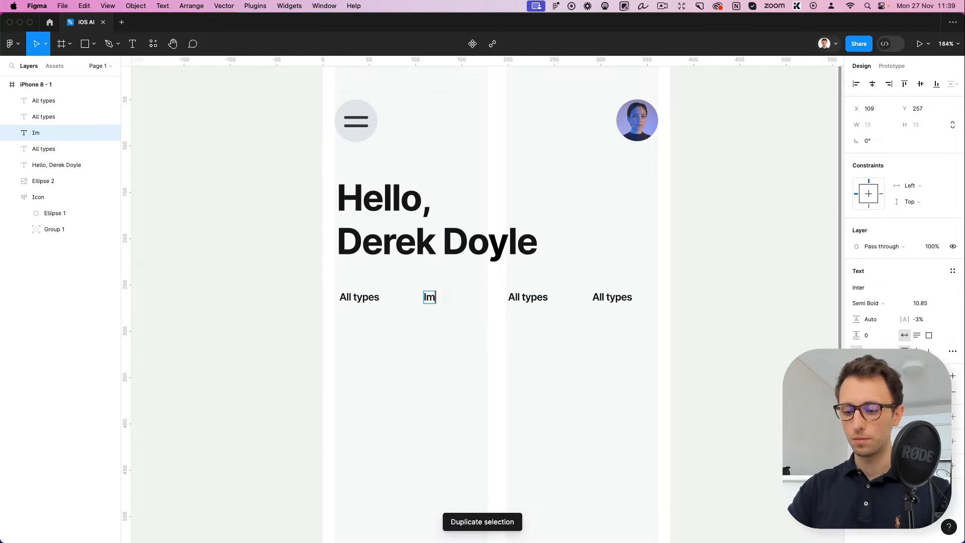
pyautogui.doubleClick(534, 298)
pyautogui.click(533, 298)
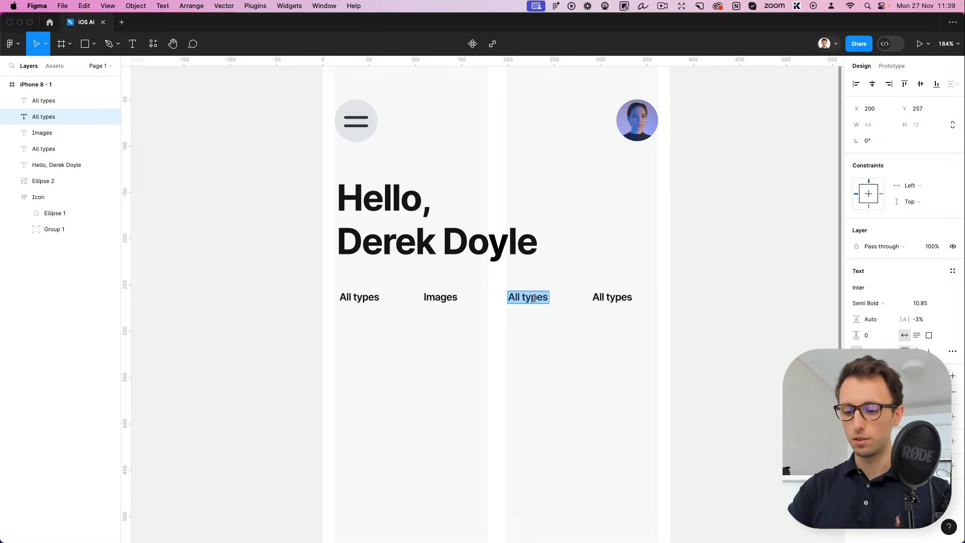
pyautogui.write('Videos')
pyautogui.doubleClick(610, 299)
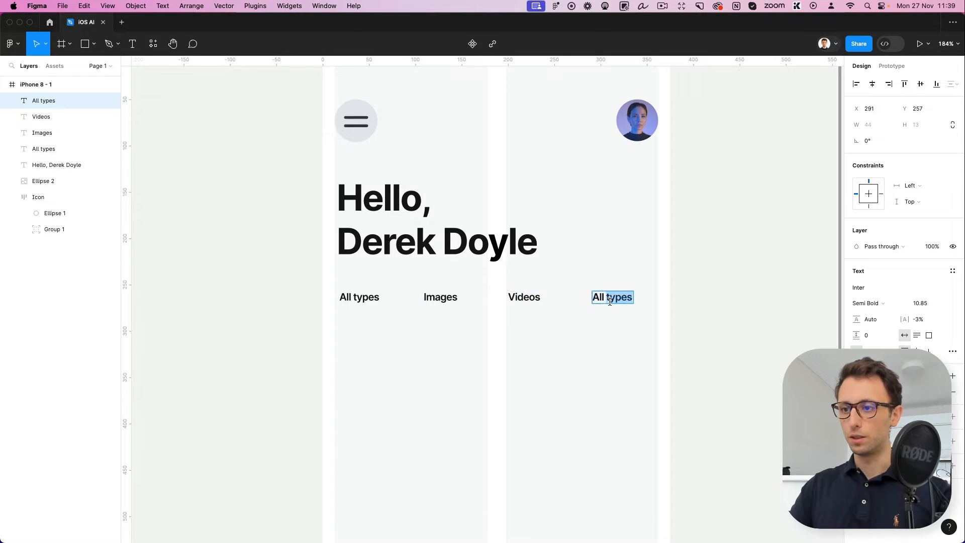
pyautogui.write('Content')
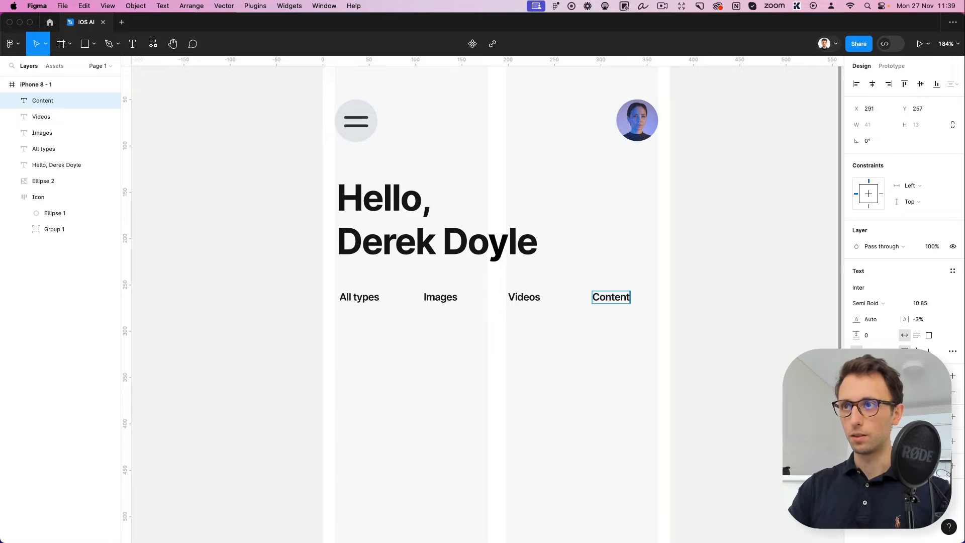
pyautogui.press('Escape')
# Move "Content" to the right edge of the second column and distribute the four labels with equal horizontal spacing
pyautogui.moveTo(614, 299); pyautogui.dragTo(343, 288)
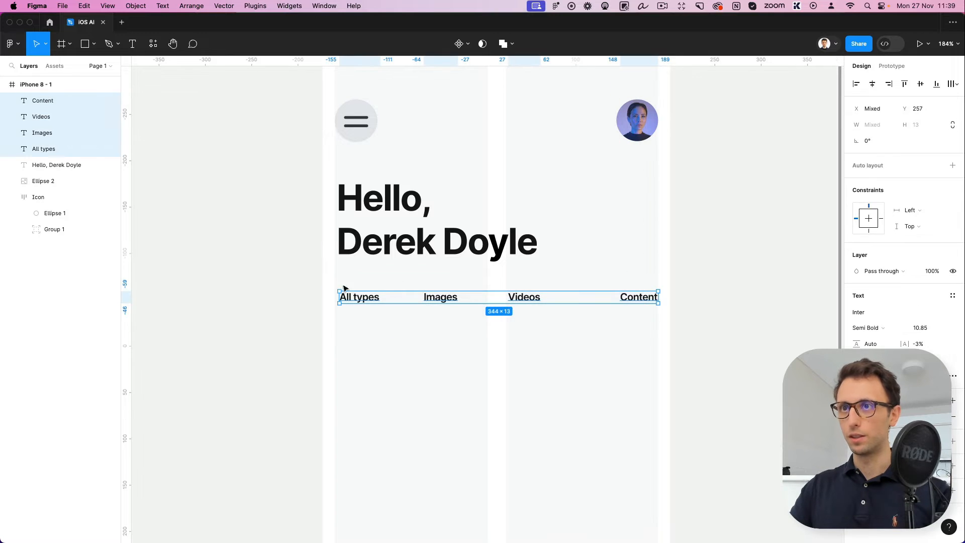
pyautogui.click(957, 84)
pyautogui.click(889, 126)
pyautogui.click(601, 276)
# Draw a rectangle of about 63 × 21 over the "All types" label and nudge it up to Y 253
pyautogui.scroll(5, 370, 300)
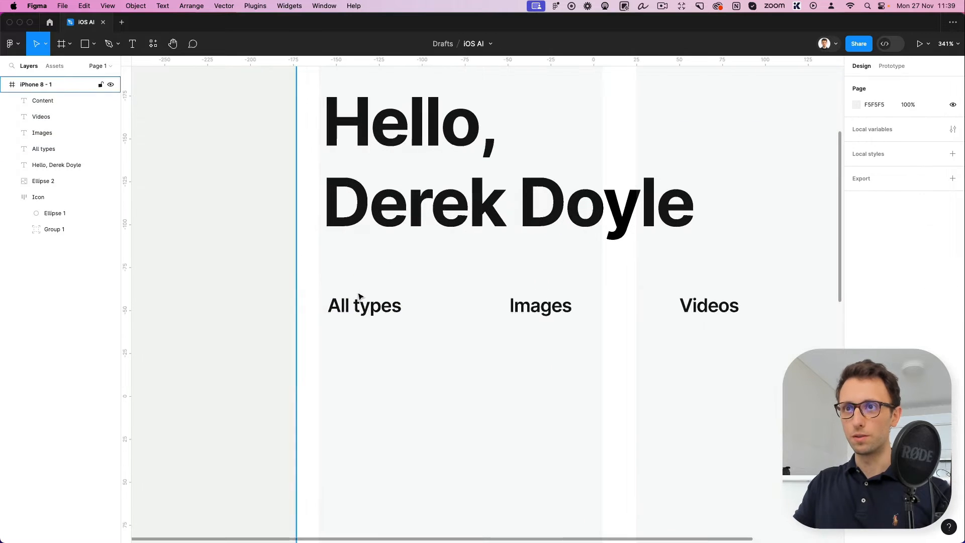
pyautogui.click(357, 304)
pyautogui.press('r')
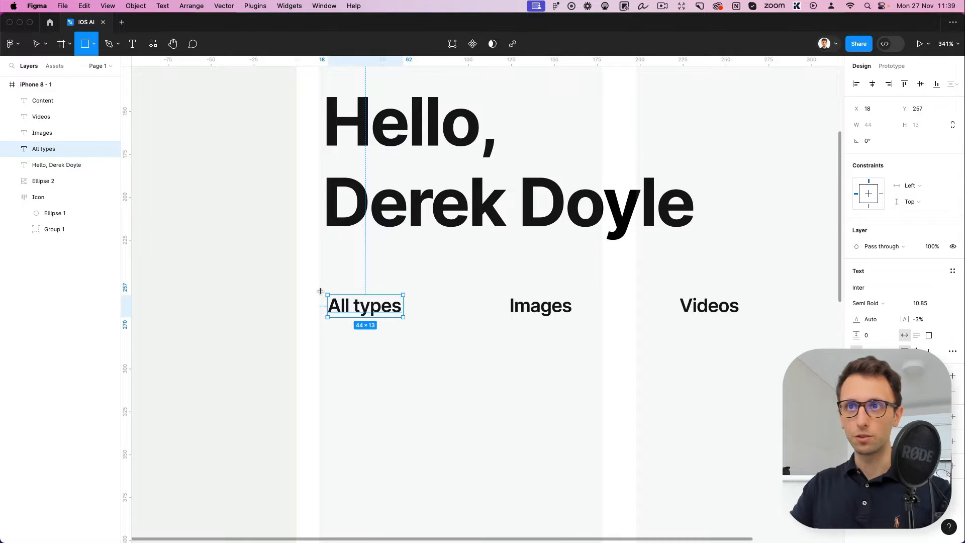
pyautogui.moveTo(319, 290); pyautogui.dragTo(428, 327)
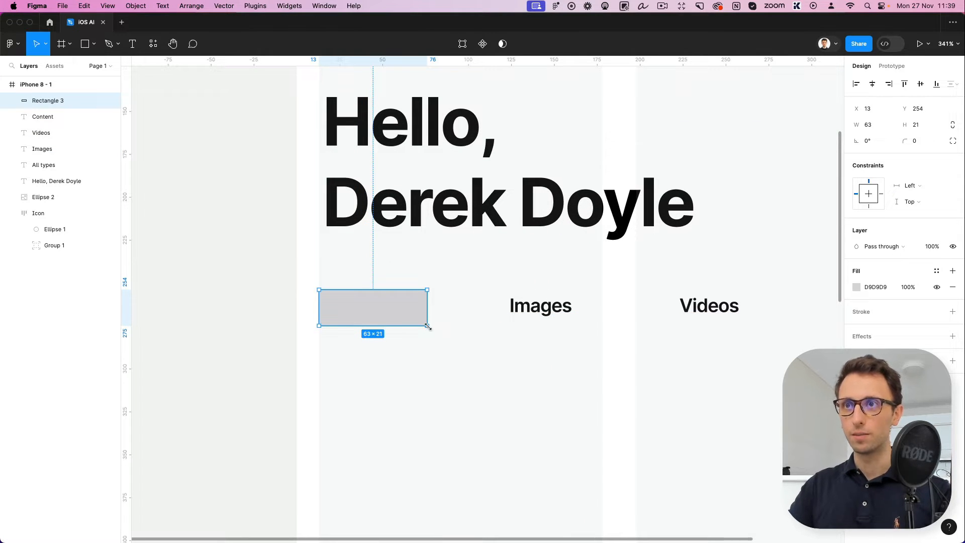
pyautogui.press('Up')
# Fill the rectangle with the greeting text's black and send it behind the "All types" label
pyautogui.press('alt')
pyautogui.press('i')
pyautogui.click(418, 205)
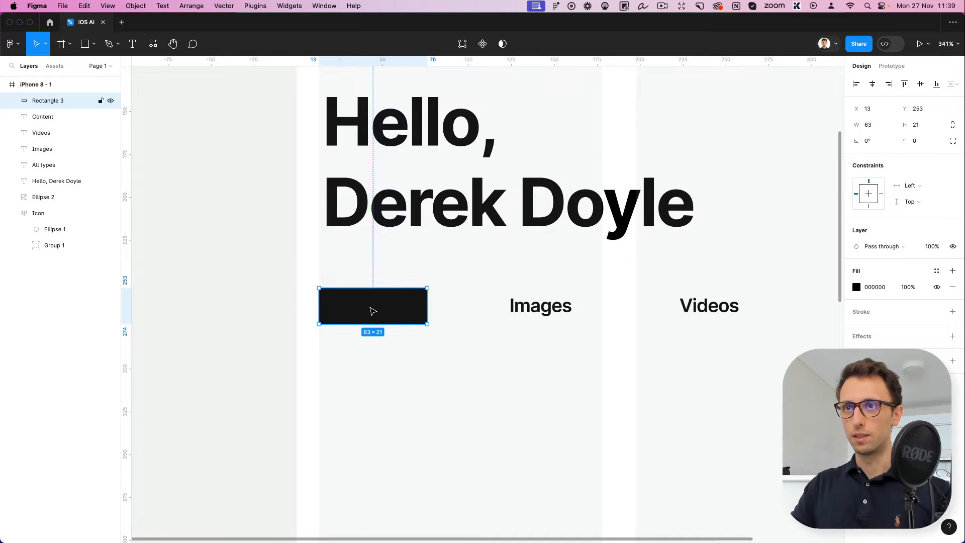
pyautogui.press('super+bracketleft')
pyautogui.press('super+bracketleft')
pyautogui.press('super+bracketleft')
pyautogui.press('super+bracketleft')
pyautogui.press('super+bracketleft')
pyautogui.press('super+bracketleft')
pyautogui.press('super+bracketleft')
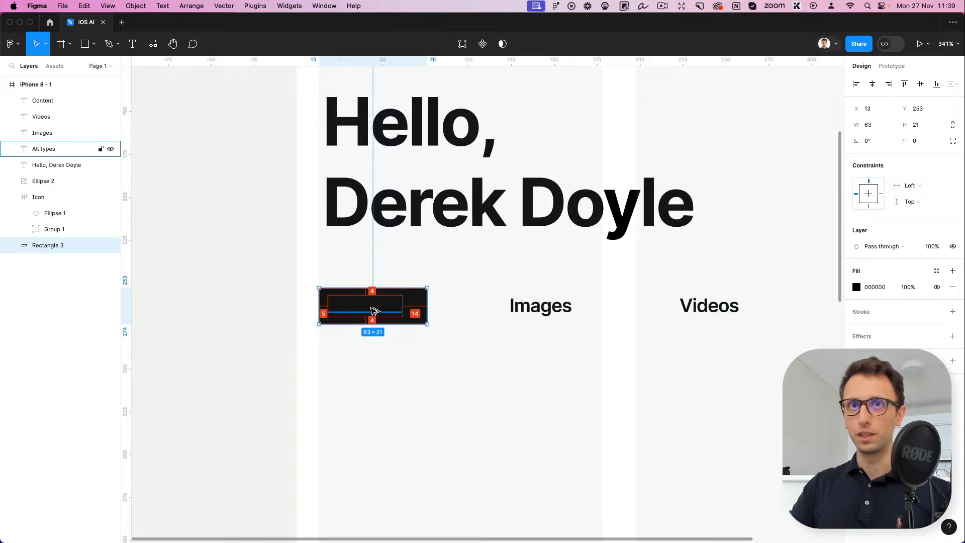
# Recolor the "All types" label white by sampling the frame's margin
pyautogui.click(384, 313)
pyautogui.press('i')
pyautogui.click(307, 239)
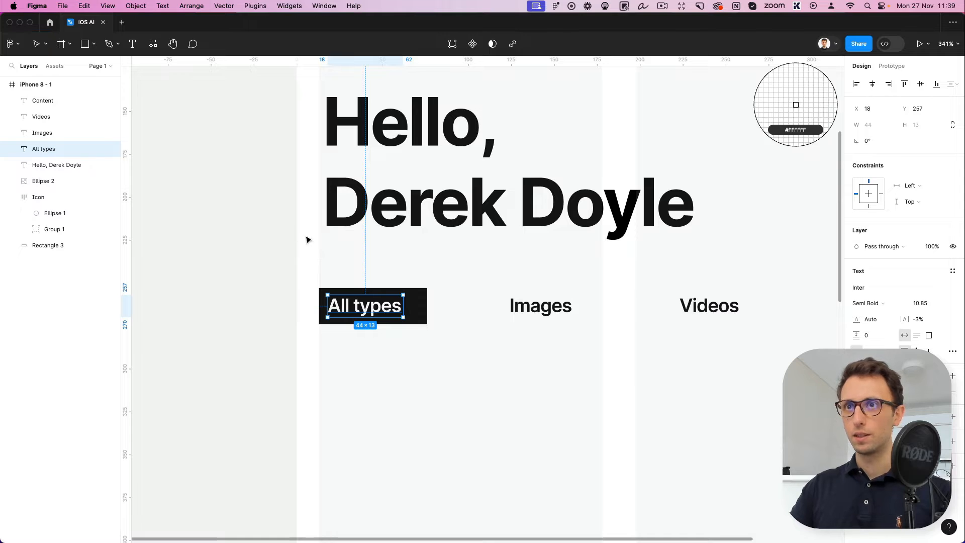
# Center "All types" on its black rectangle, turn both into an auto layout frame, and set the corner radius to 66
pyautogui.keyDown('shift'); pyautogui.click(416, 302); pyautogui.keyUp('shift')
pyautogui.hotkey('alt', 'h')
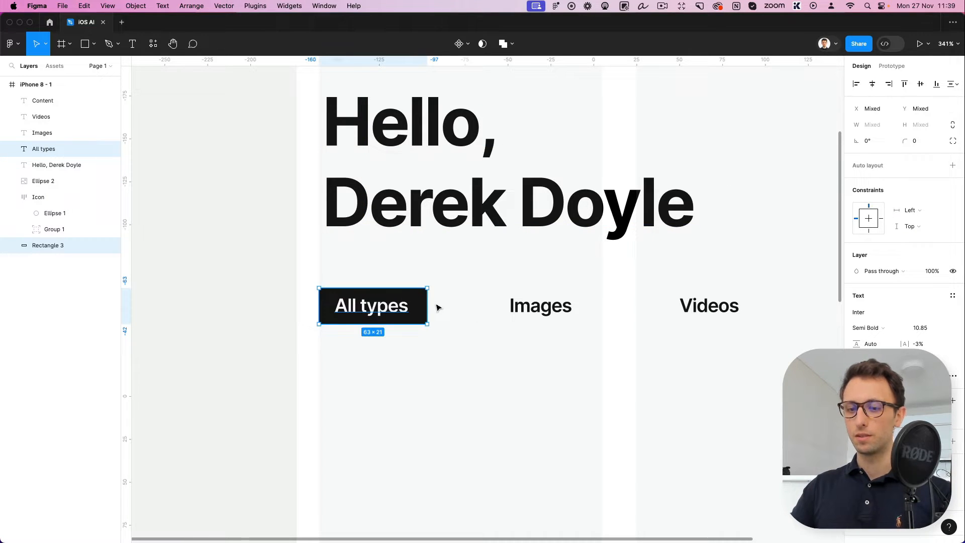
pyautogui.hotkey('shift', 'a')
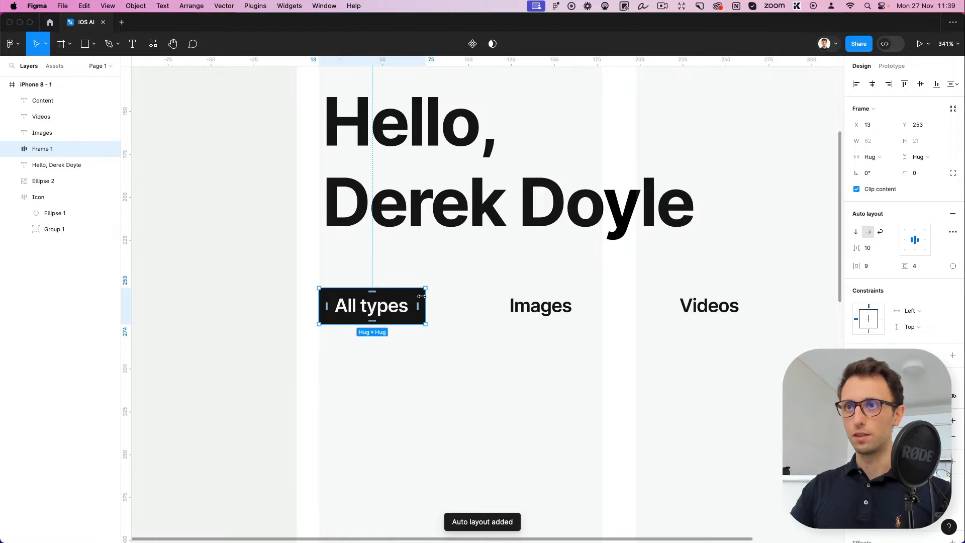
pyautogui.moveTo(905, 178); pyautogui.dragTo(598, 189)
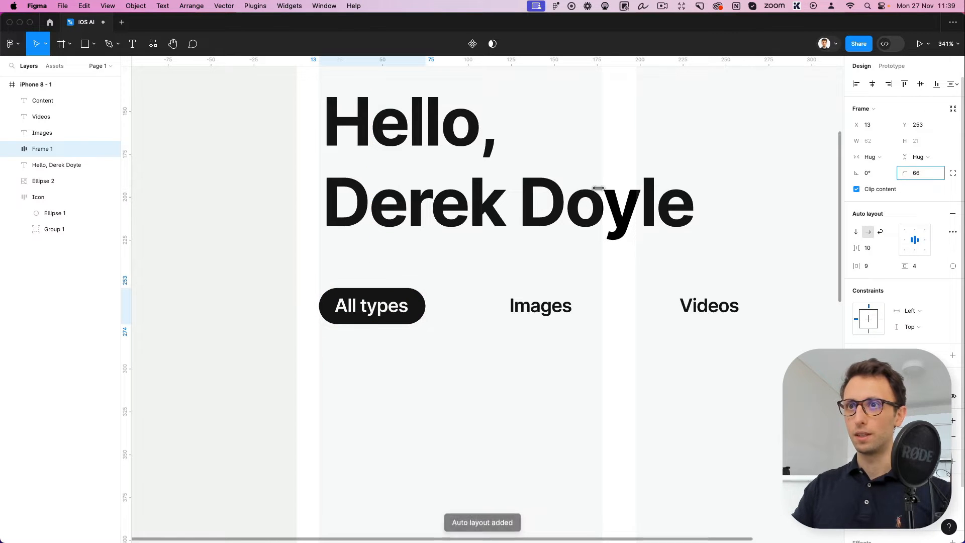
# Widen the "All types" pill slightly by increasing its horizontal padding
pyautogui.scroll(-5, 455, 360)
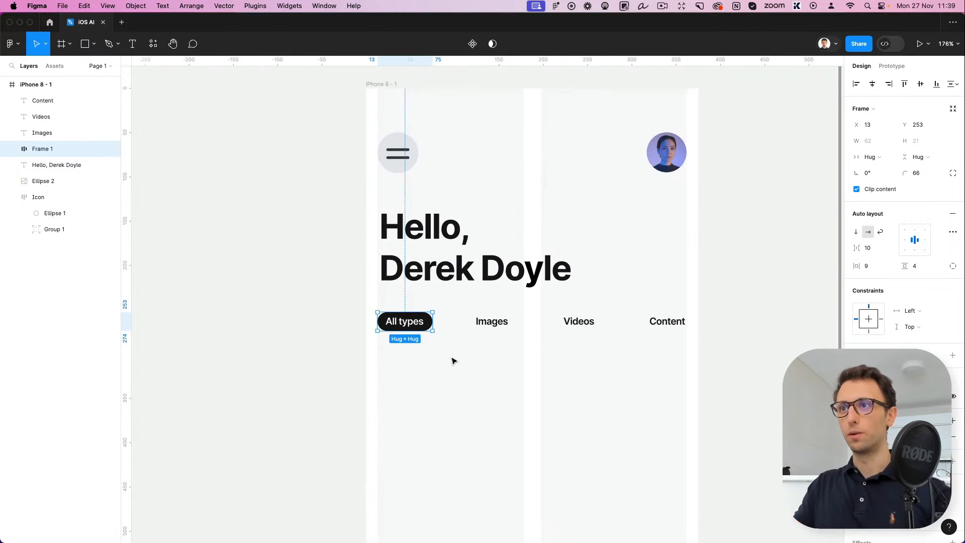
pyautogui.click(454, 360)
pyautogui.hscroll(4, 454, 360)
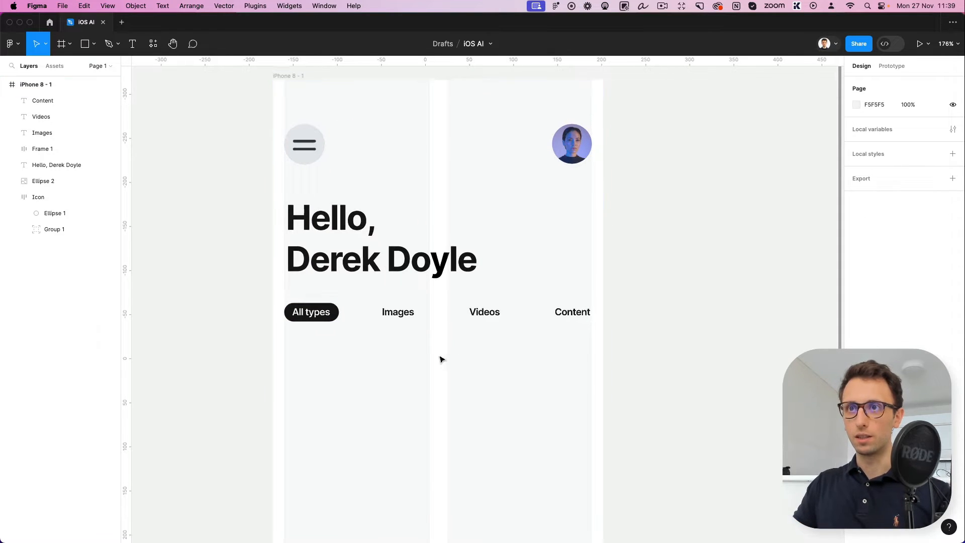
pyautogui.scroll(-2, 440, 357)
pyautogui.click(347, 324)
pyautogui.moveTo(360, 319); pyautogui.dragTo(363, 319)
pyautogui.click(402, 358)
pyautogui.scroll(-2, 402, 352)
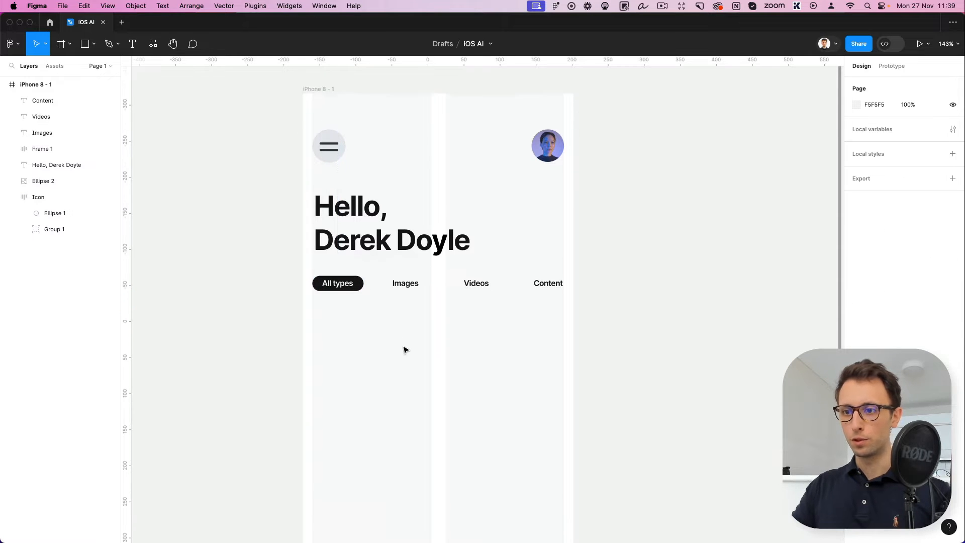
# Draw a placeholder rectangle of about 165 × 124 below the labels, spanning the first column at Y 295
pyautogui.hscroll(-2, 401, 347)
pyautogui.press('r')
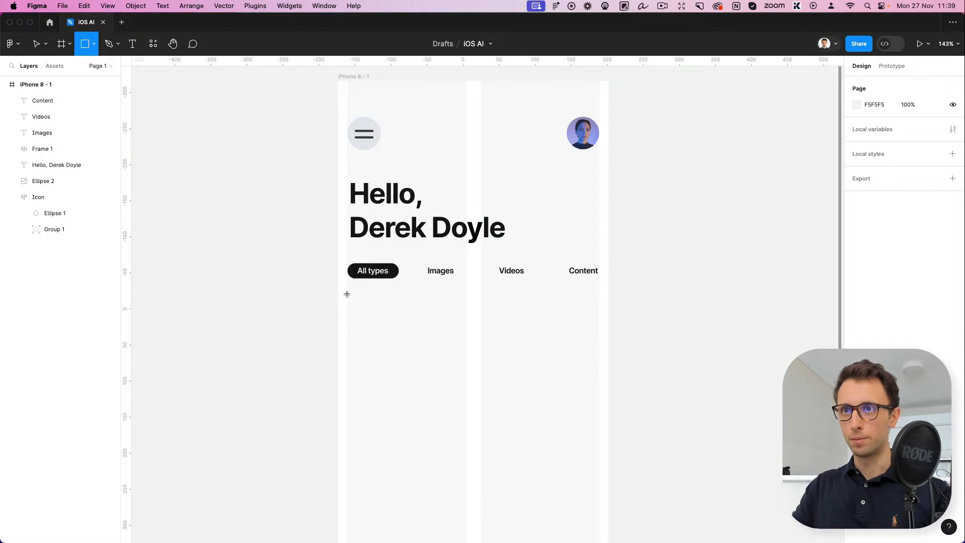
pyautogui.moveTo(346, 293); pyautogui.dragTo(467, 384)
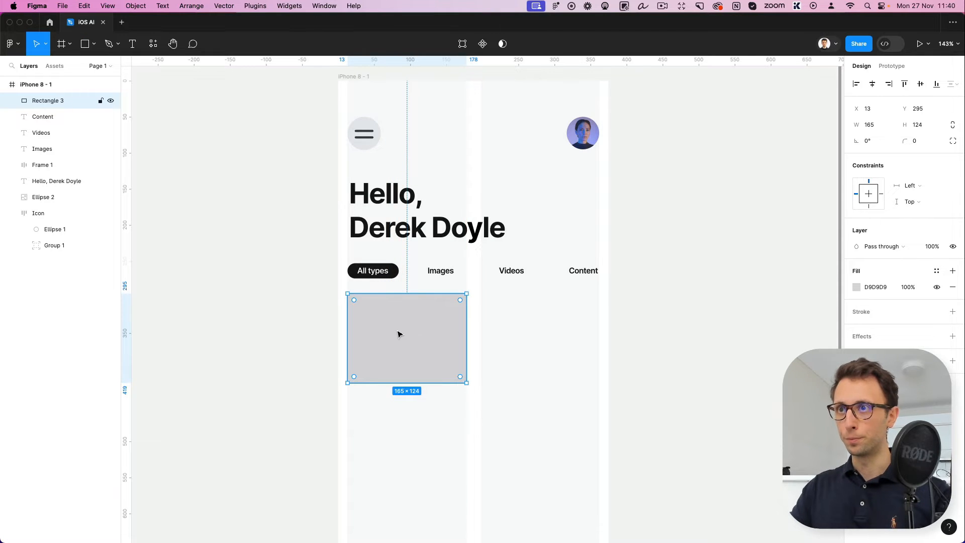
# Try placing a copy of the placeholder rectangle in the second column, and delete the copy
pyautogui.moveTo(397, 334); pyautogui.dragTo(530, 334)
pyautogui.press('Delete')
pyautogui.scroll(-2, 531, 335)
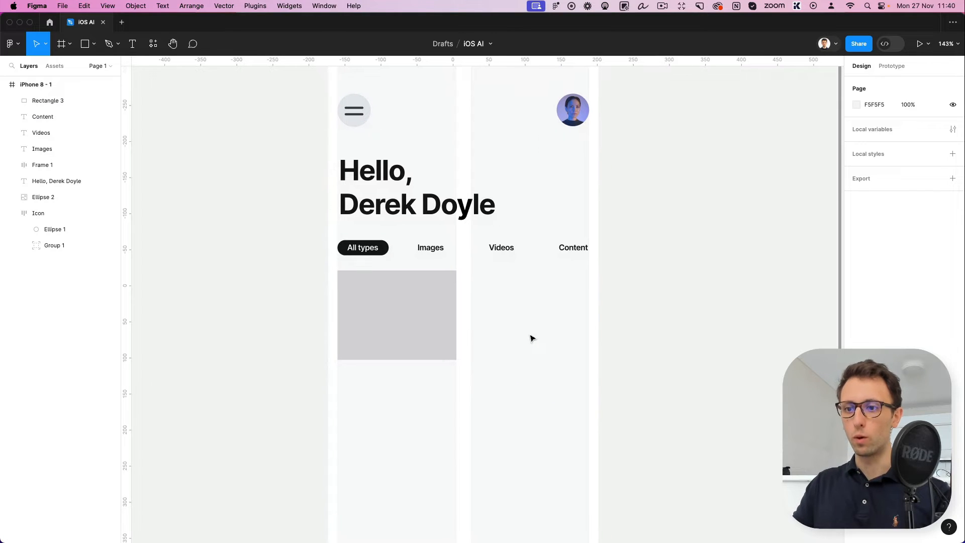
pyautogui.scroll(2, 398, 327)
# Try pasting the copied content onto the placeholder rectangle, and undo the paste
pyautogui.press('super+Tab')
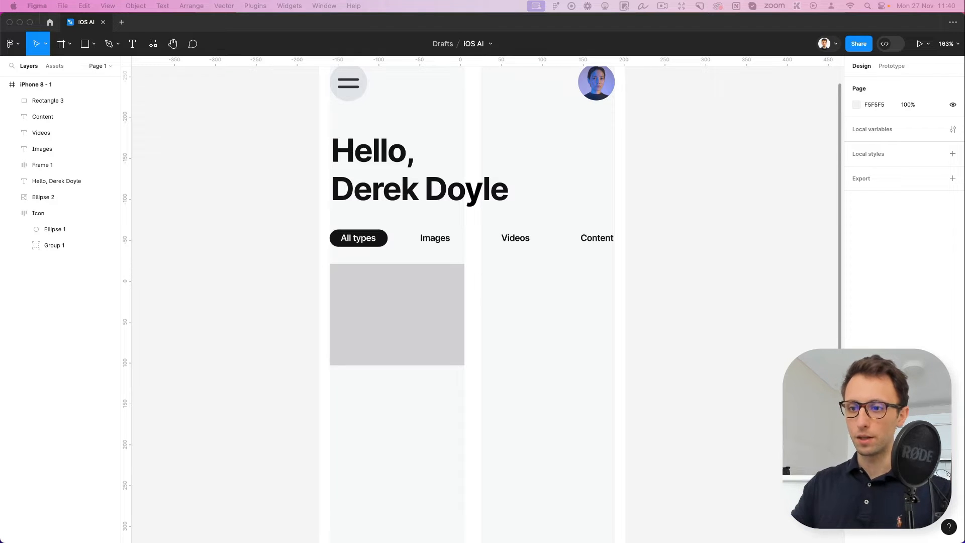
pyautogui.press('super+Tab')
pyautogui.click(374, 313)
pyautogui.press('cmd+v')
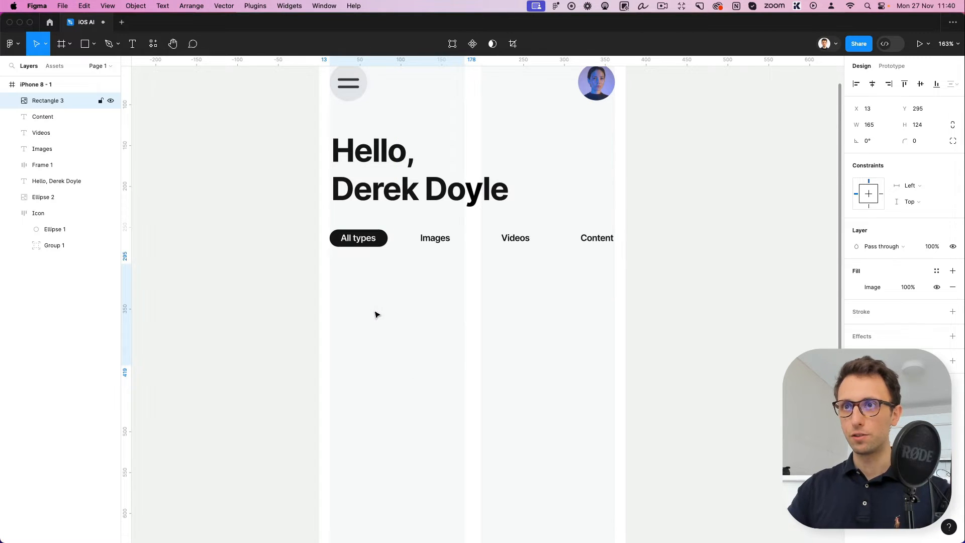
pyautogui.press('super+z')
# Copy the "HTML welcome from" card from the other window and paste it on the empty canvas beside the phone frame
pyautogui.press('super+Tab')
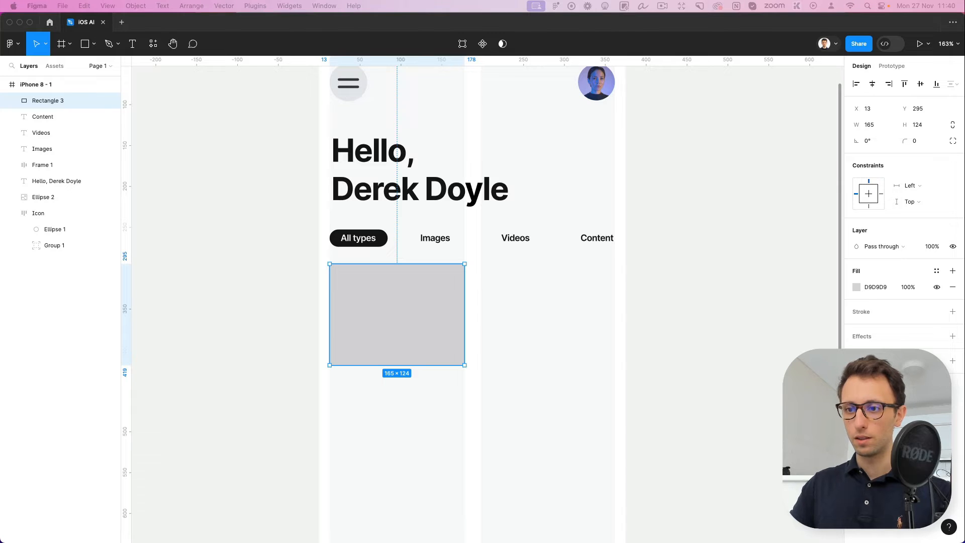
pyautogui.hscroll(-5, 447, 351)
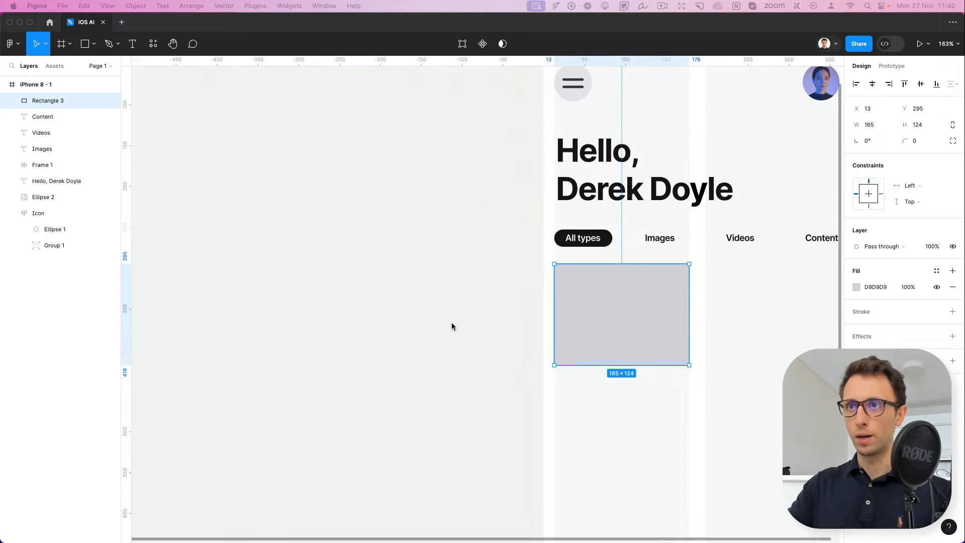
pyautogui.click(453, 325)
pyautogui.press('super+v')
pyautogui.hscroll(4, 442, 360)
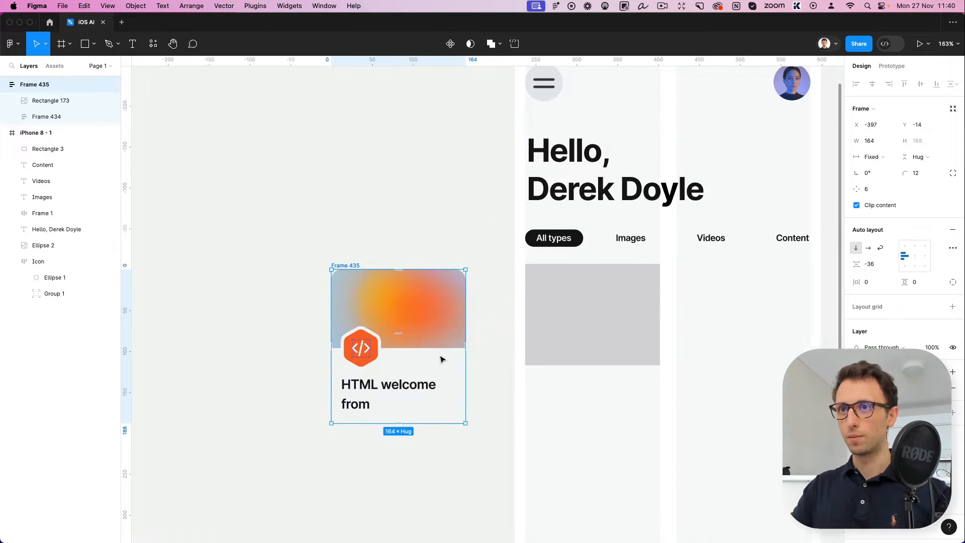
# Copy the gradient image fill from the sample card's image onto the grey placeholder rectangle in the phone frame
pyautogui.click(414, 281)
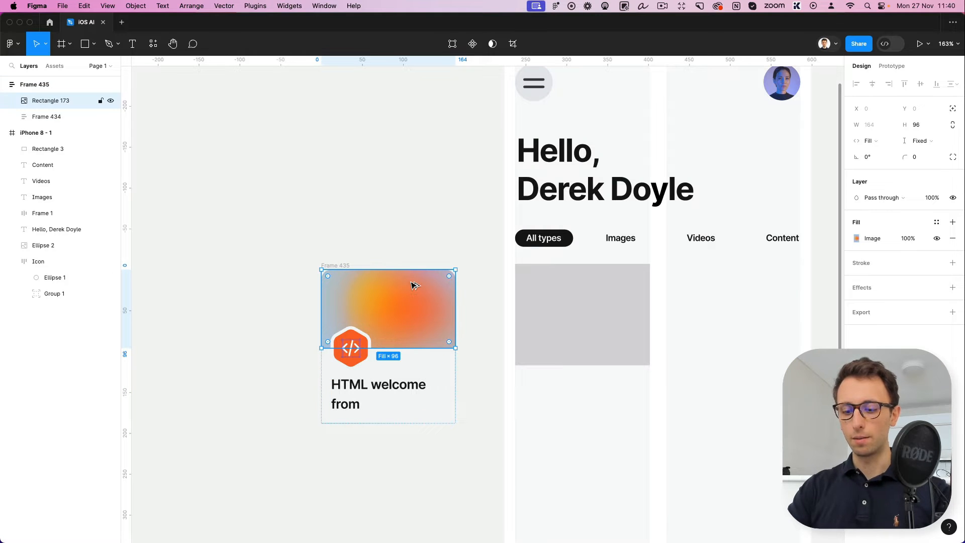
pyautogui.press('super+alt+c')
pyautogui.click(598, 289)
pyautogui.press('super+alt+v')
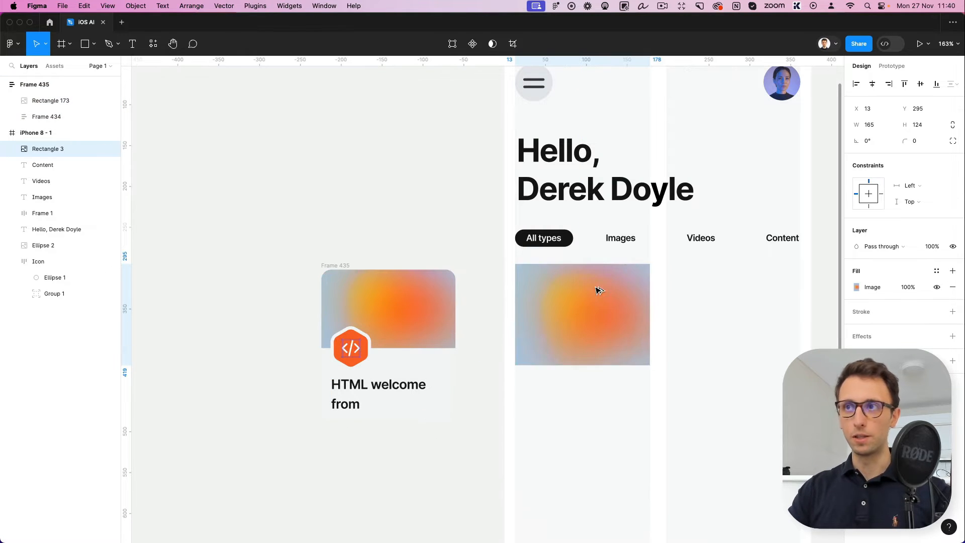
# Round only the two upper corners of the phone frame's gradient rectangle with a radius of 10
pyautogui.hscroll(4, 589, 284)
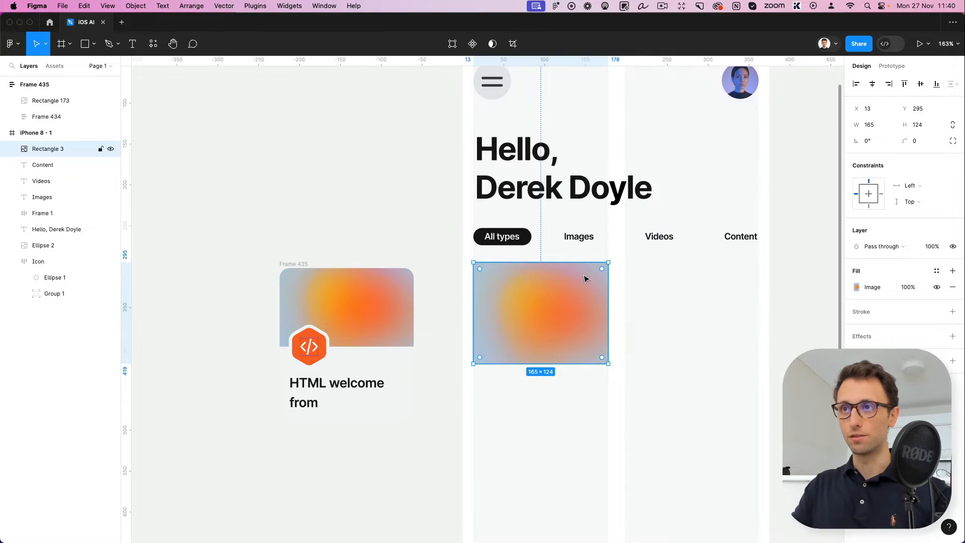
pyautogui.click(952, 141)
pyautogui.click(760, 165)
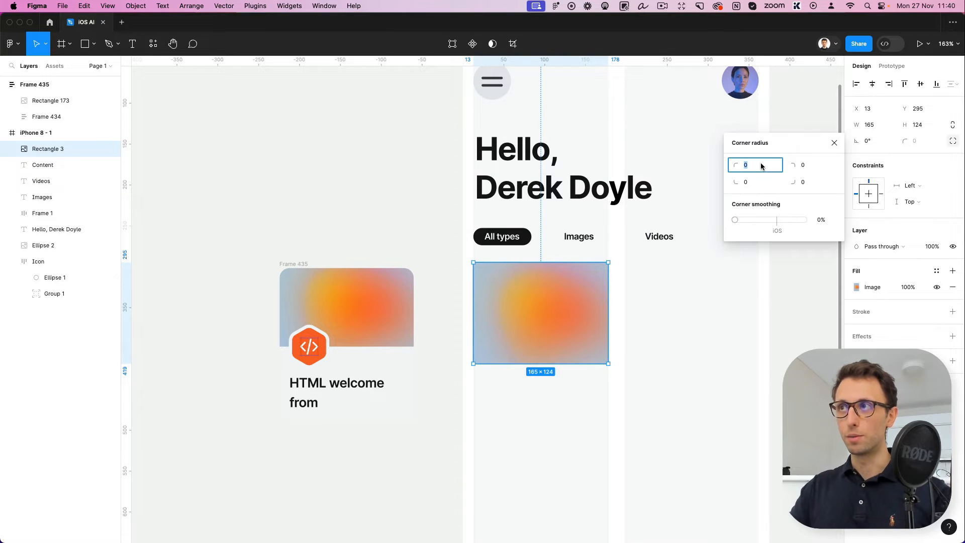
pyautogui.write('10')
pyautogui.press('Return')
pyautogui.press('Tab')
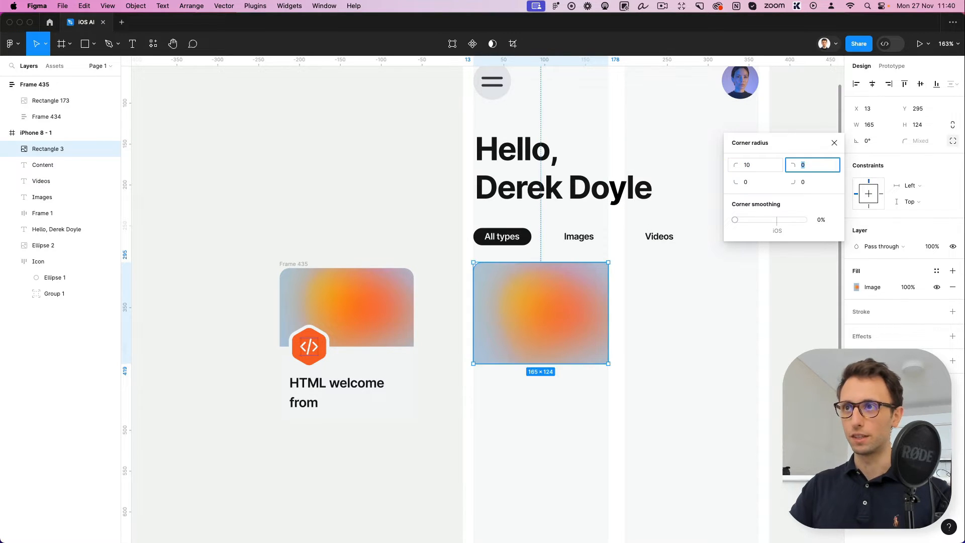
pyautogui.write('10')
pyautogui.press('Return')
pyautogui.click(661, 323)
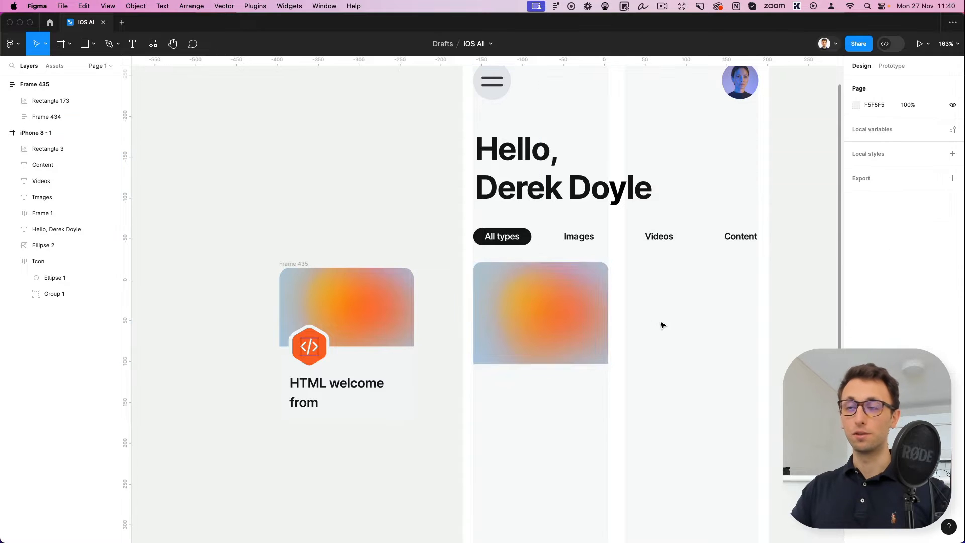
# Shorten the gradient rectangle in the phone frame by raising its lower edge to about Y 400
pyautogui.click(564, 323)
pyautogui.moveTo(546, 365); pyautogui.dragTo(539, 348)
pyautogui.click(589, 372)
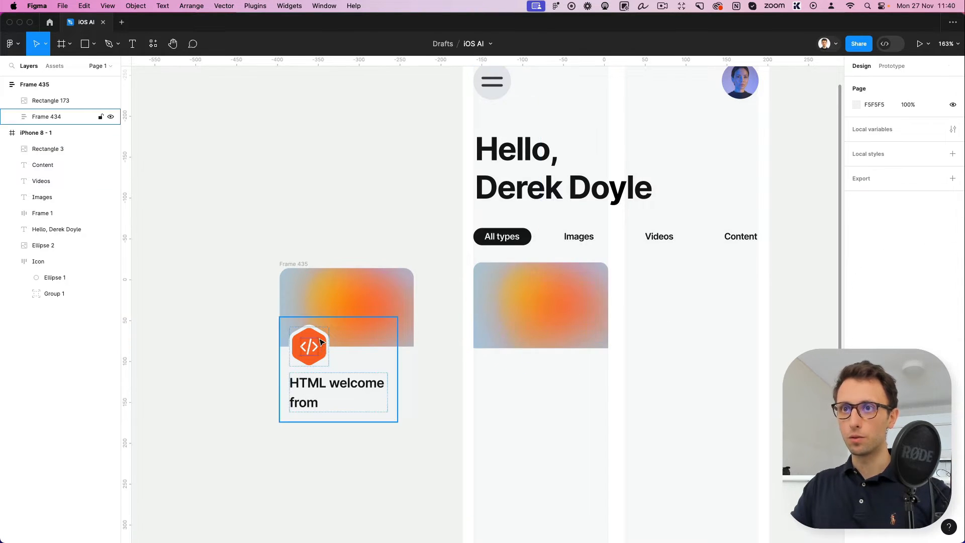
# Copy the sample card's hexagonal code icon into the phone frame, overlapping the gradient rectangle's lower edge at X 25, Y 376
pyautogui.doubleClick(322, 341)
pyautogui.click(521, 333)
pyautogui.hotkey('ctrl', 'v')
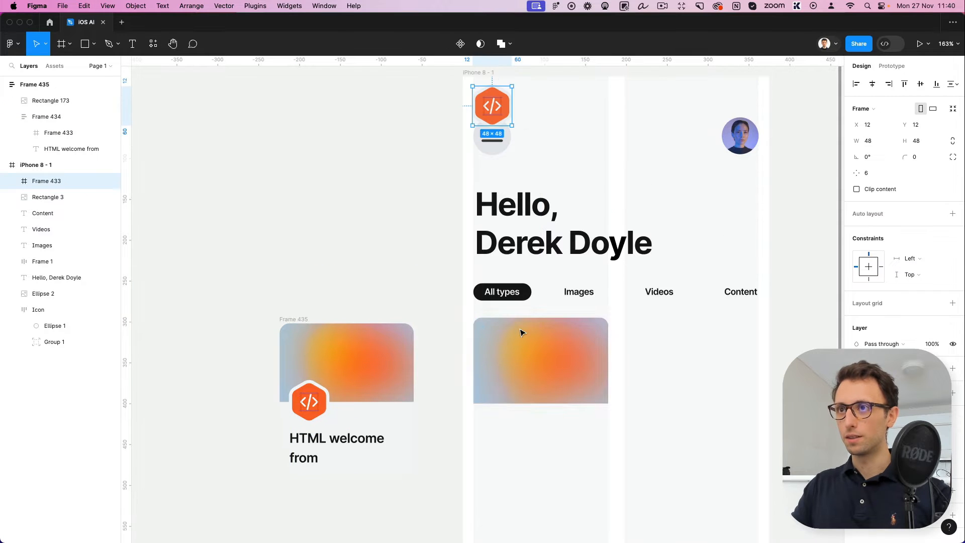
pyautogui.moveTo(520, 101); pyautogui.dragTo(511, 399)
pyautogui.scroll(6, 511, 400)
pyautogui.scroll(-2, 502, 377)
pyautogui.hscroll(3, 502, 377)
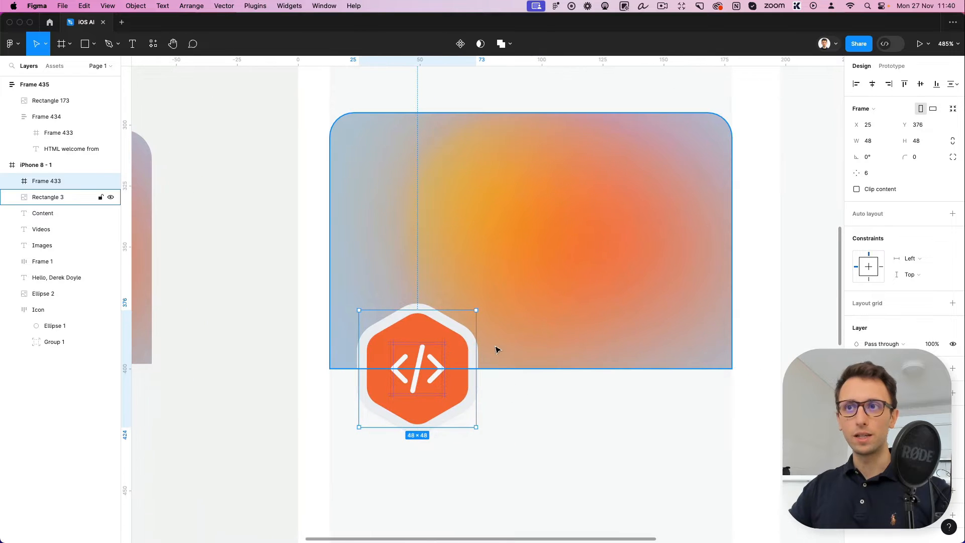
pyautogui.scroll(-3, 495, 348)
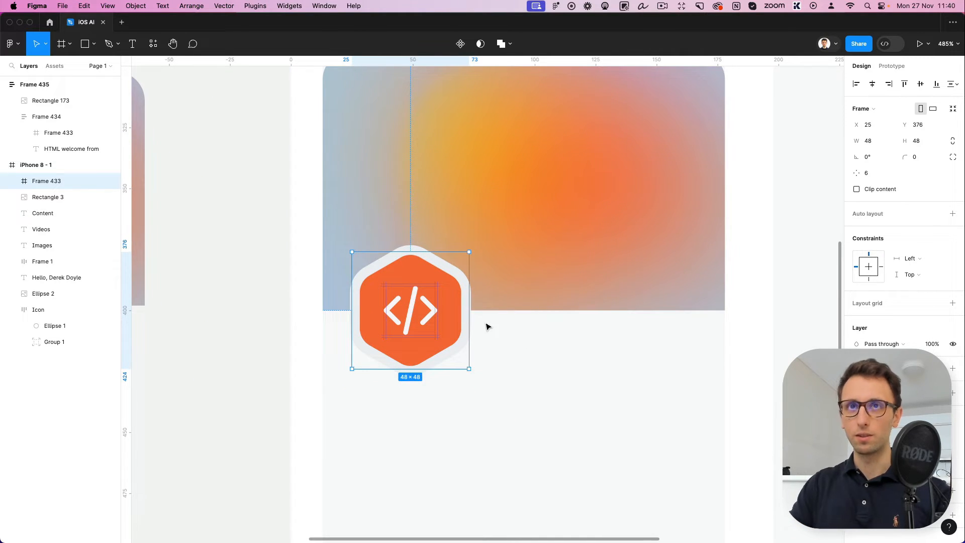
pyautogui.scroll(-1, 548, 328)
pyautogui.click(534, 325)
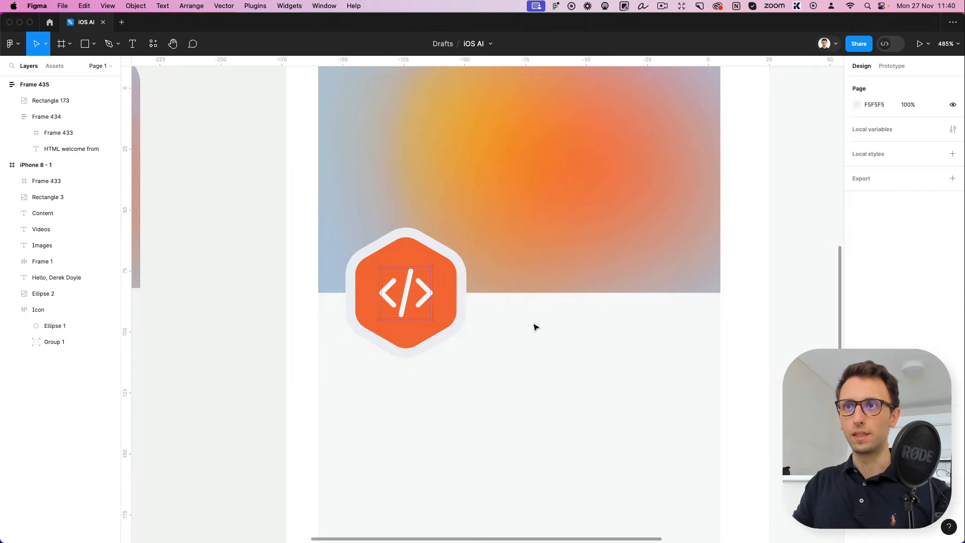
# Draw a polygon of about 44 × 44 beside the hexagonal icon and raise its corner count to 6
pyautogui.click(93, 44)
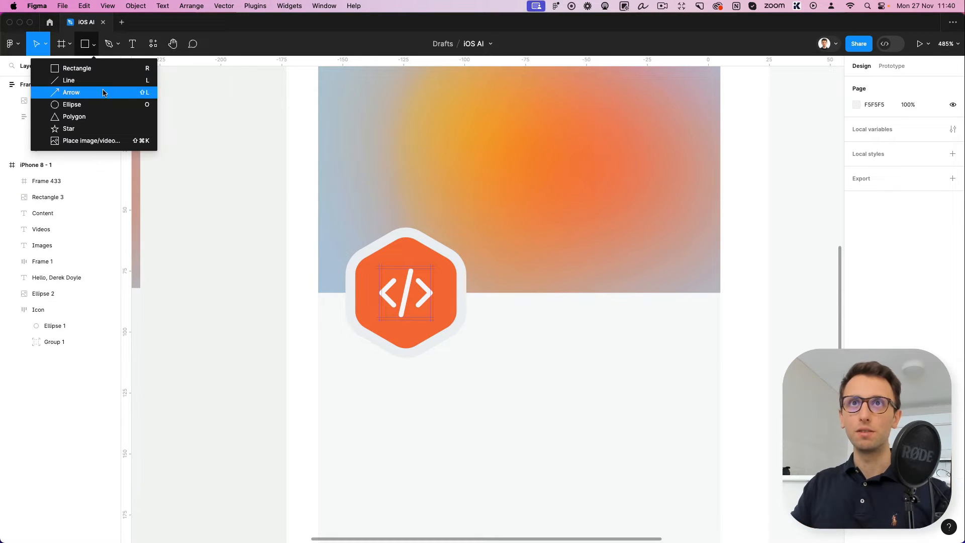
pyautogui.click(84, 119)
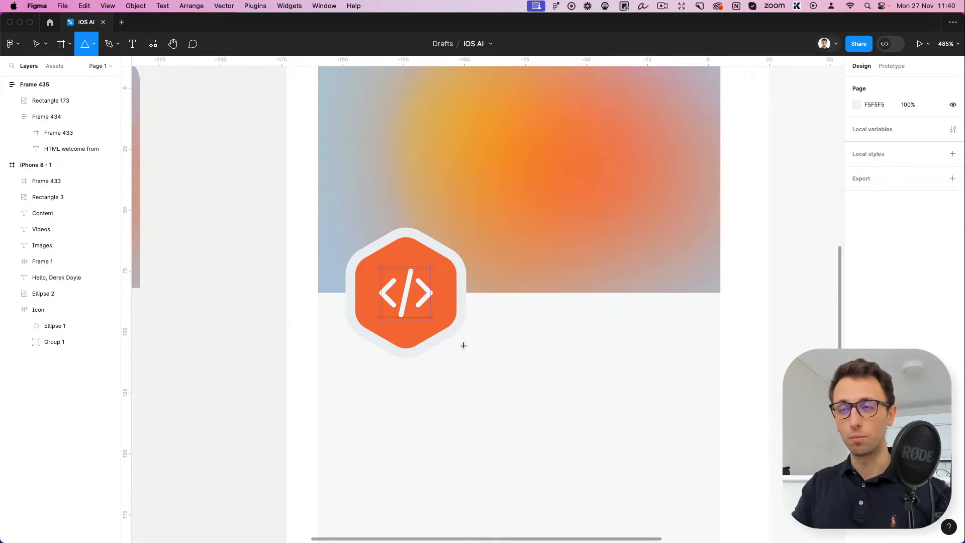
pyautogui.moveTo(515, 333); pyautogui.dragTo(609, 444)
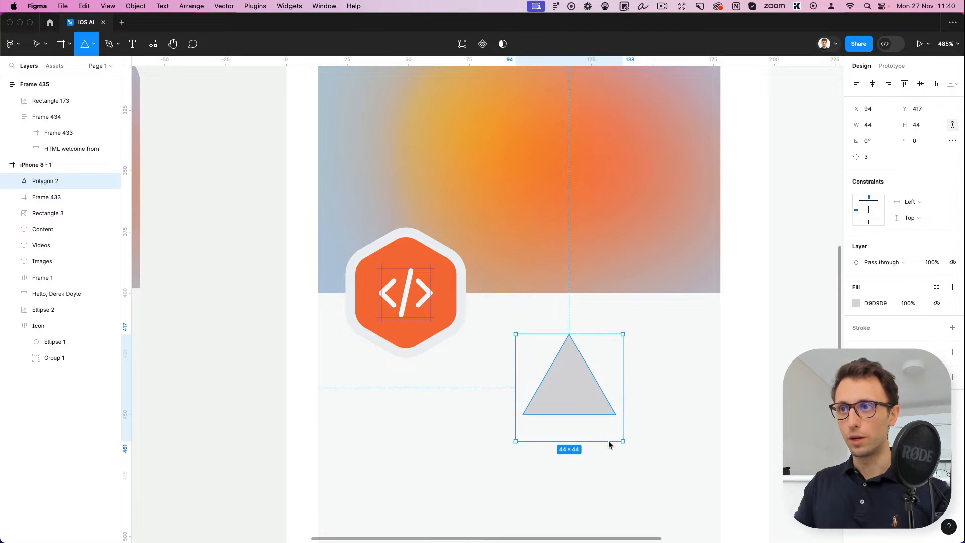
pyautogui.hscroll(5, 502, 362)
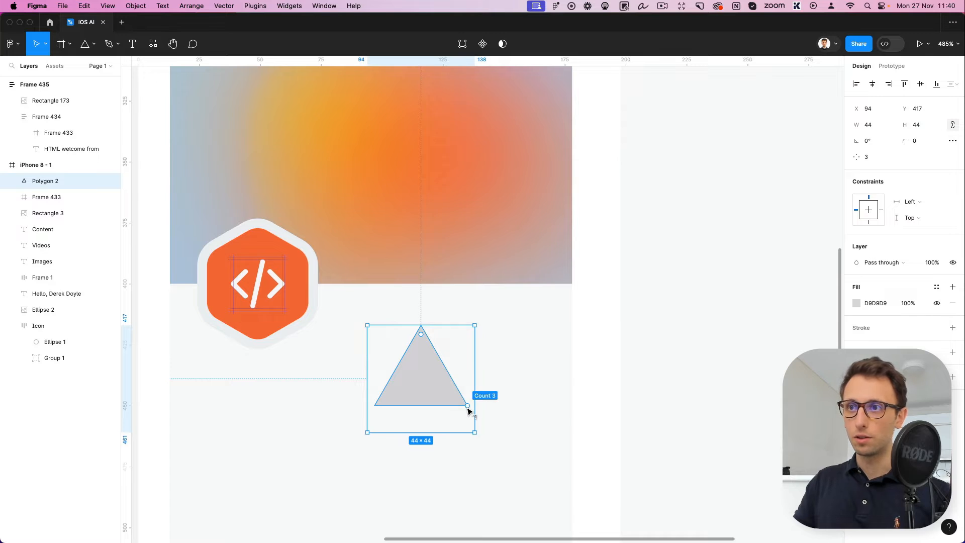
pyautogui.moveTo(467, 411); pyautogui.dragTo(467, 357)
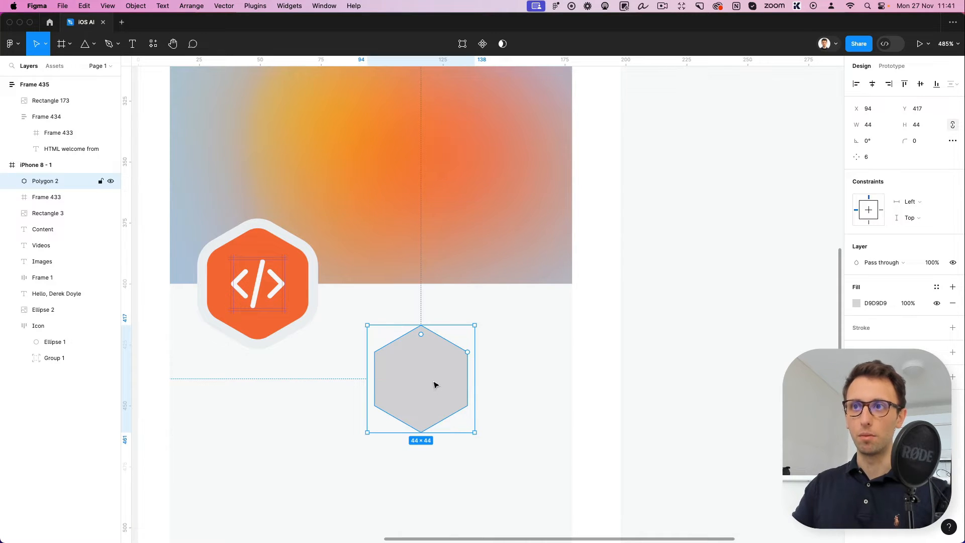
# Try a thick black stroke and a corner radius of 11 on the grey hexagon, and delete the hexagon
pyautogui.click(873, 326)
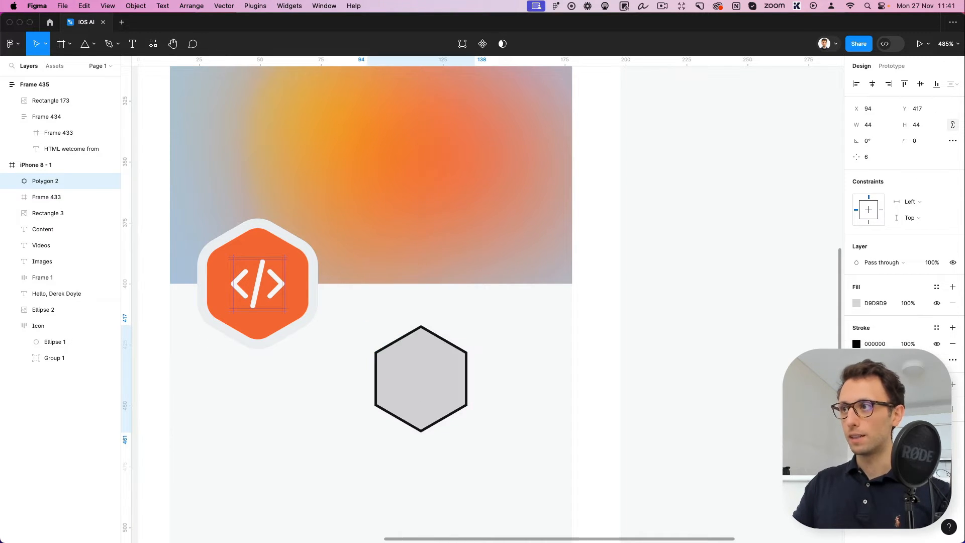
pyautogui.hotkey('shift', 'Up')
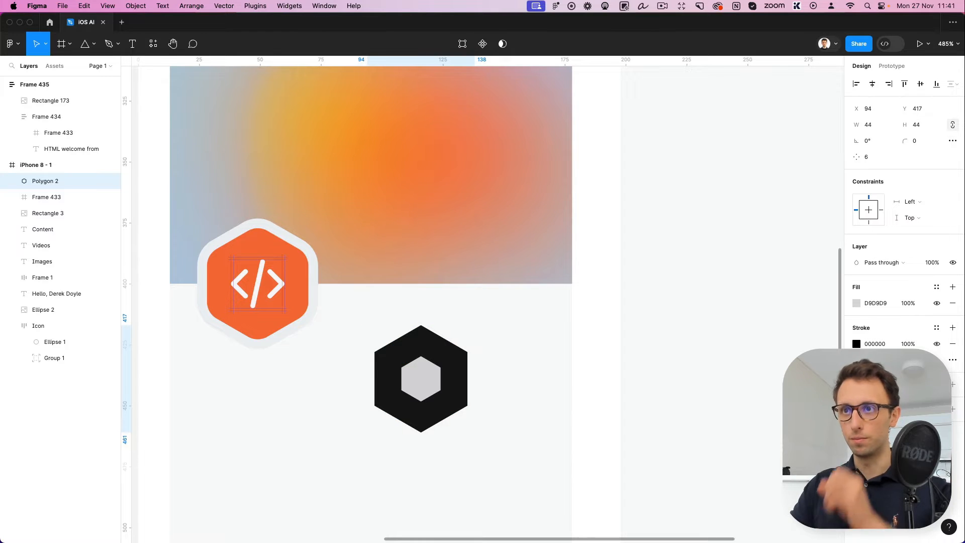
pyautogui.press('Down')
pyautogui.press('Down')
pyautogui.press('Down')
pyautogui.press('Down')
pyautogui.press('Down')
pyautogui.press('Down')
pyautogui.press('Down')
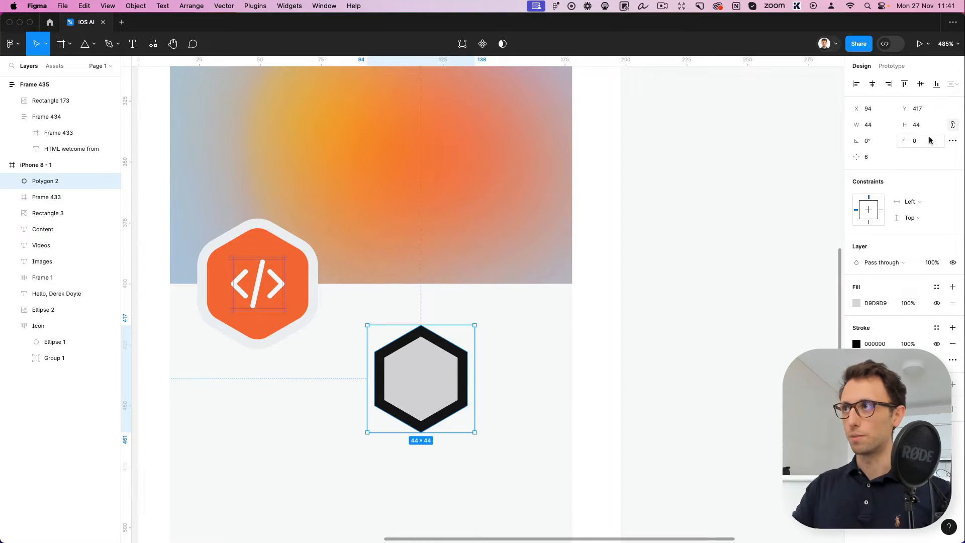
pyautogui.moveTo(904, 141); pyautogui.dragTo(51, 137)
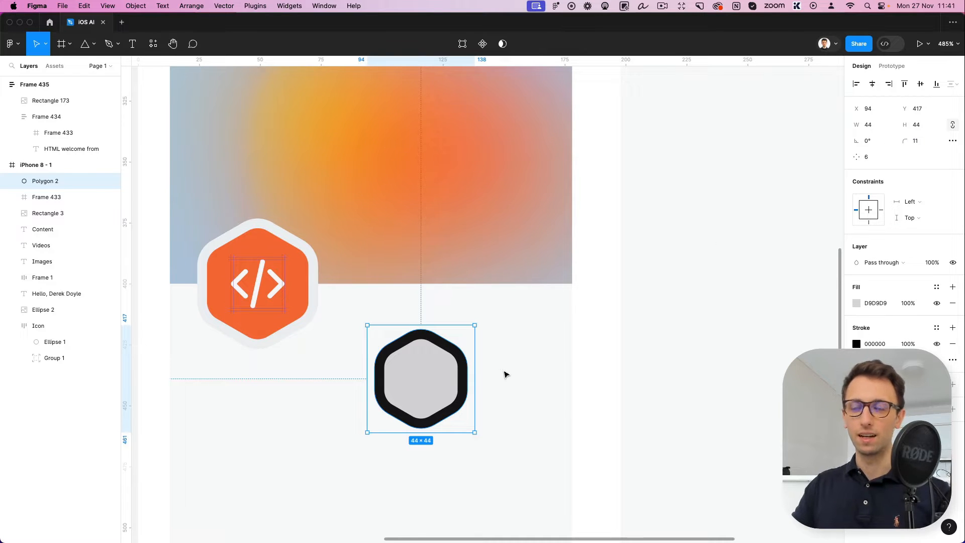
pyautogui.press('BackSpace')
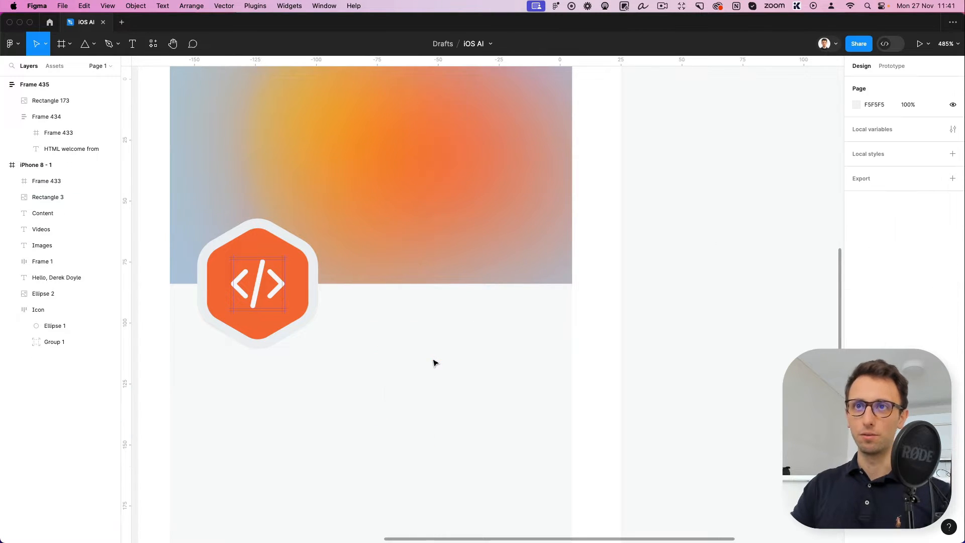
# Inspect the code-snippet symbol nested inside the orange hexagonal icon
pyautogui.hscroll(-4, 427, 352)
pyautogui.click(352, 284)
pyautogui.click(354, 285)
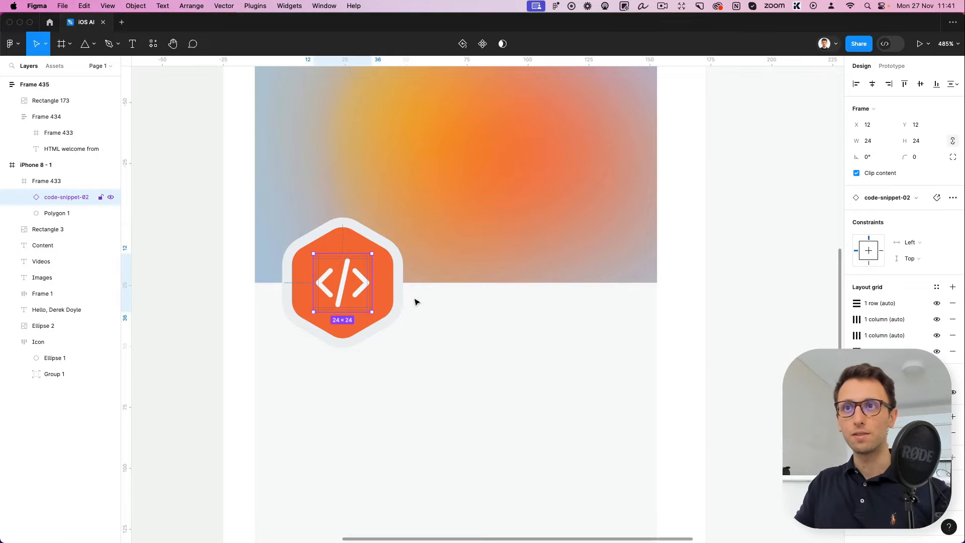
pyautogui.click(474, 328)
# Switch to Nucleo and search its icon library for "code"
pyautogui.press('super+space')
pyautogui.write('nucle')
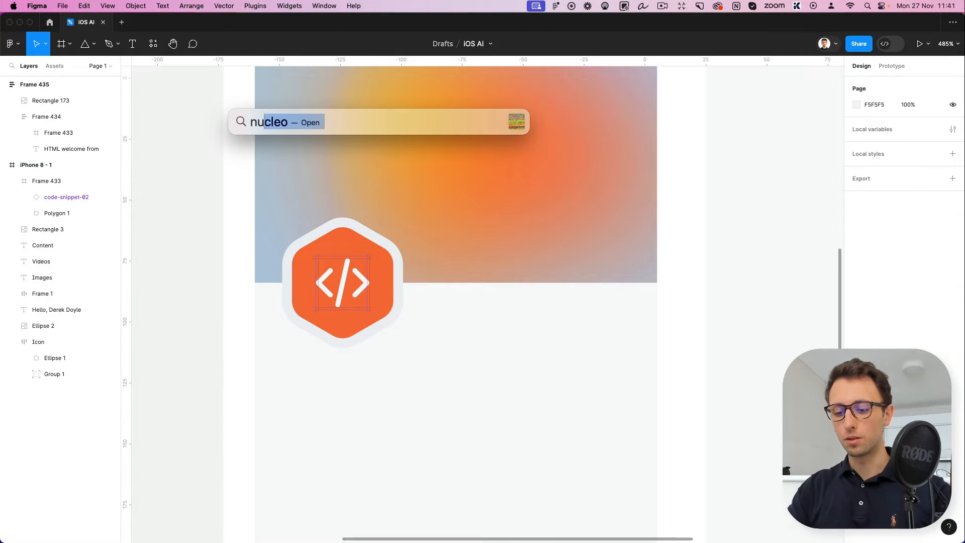
pyautogui.press('Return')
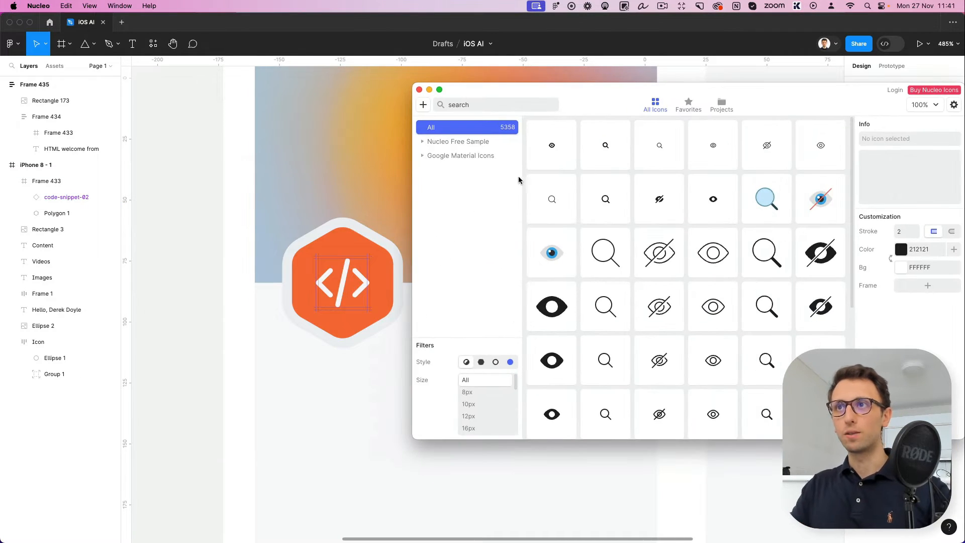
pyautogui.click(454, 109)
pyautogui.click(459, 108)
pyautogui.write('code')
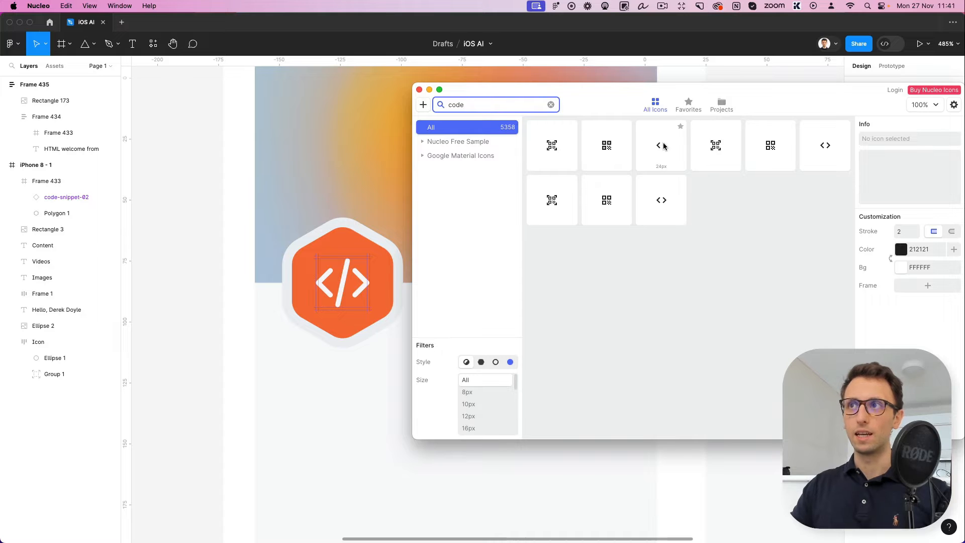
# Try placing a 24 × 24 code icon from Nucleo below the hexagonal icon, close Nucleo and delete the placed icon
pyautogui.moveTo(661, 197); pyautogui.dragTo(343, 412)
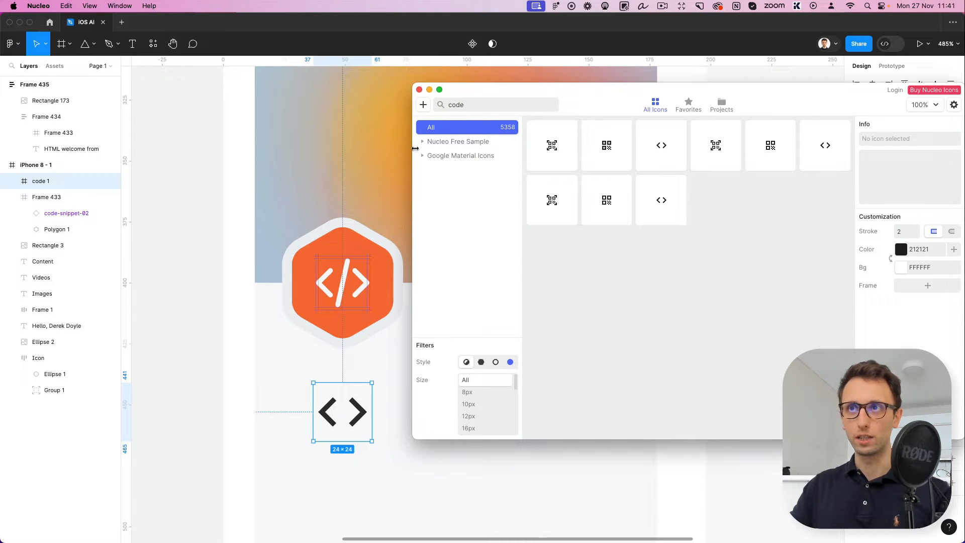
pyautogui.click(419, 90)
pyautogui.moveTo(409, 366); pyautogui.dragTo(270, 446)
pyautogui.press('Delete')
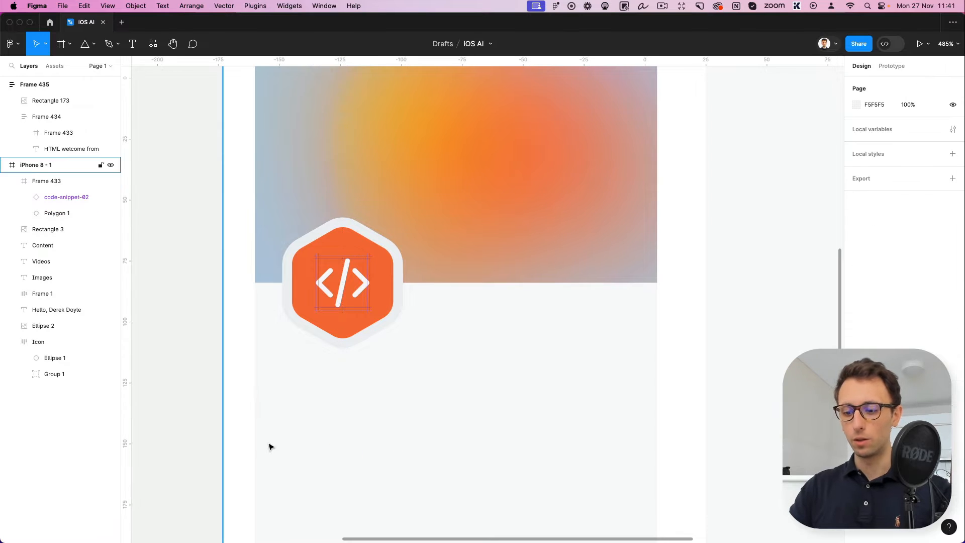
# Switch to Noun Project, search for "code" and browse the code icon designs
pyautogui.press('super+space')
pyautogui.write('noun')
pyautogui.press('Return')
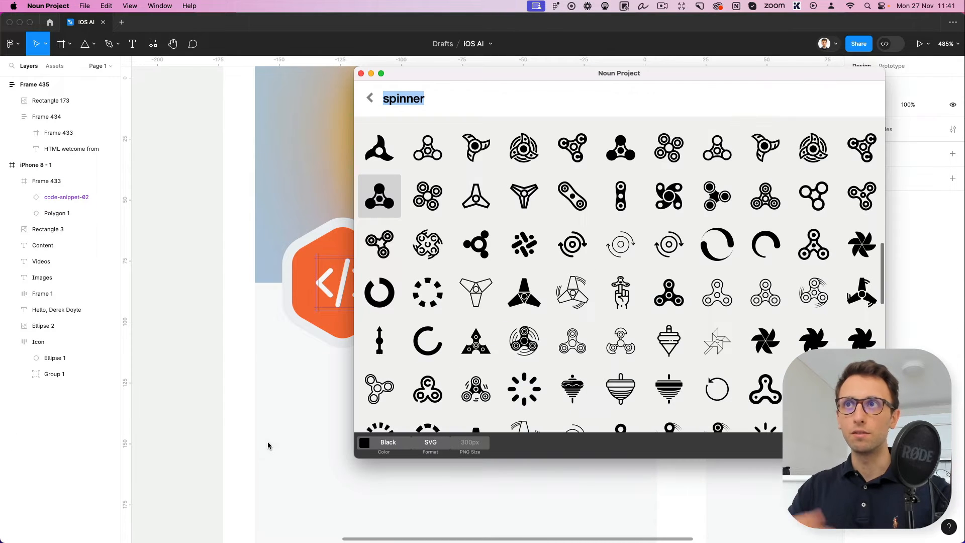
pyautogui.write('code')
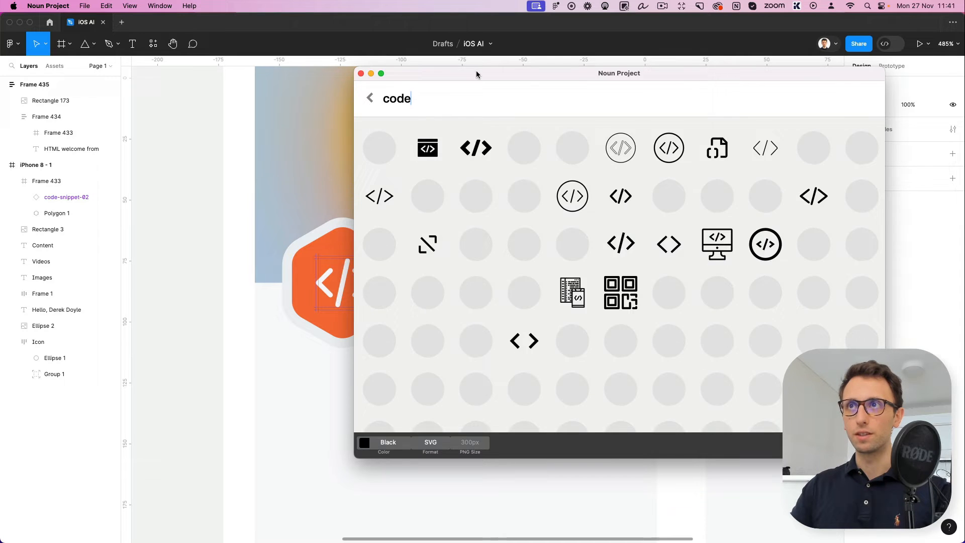
pyautogui.moveTo(473, 77); pyautogui.dragTo(556, 82)
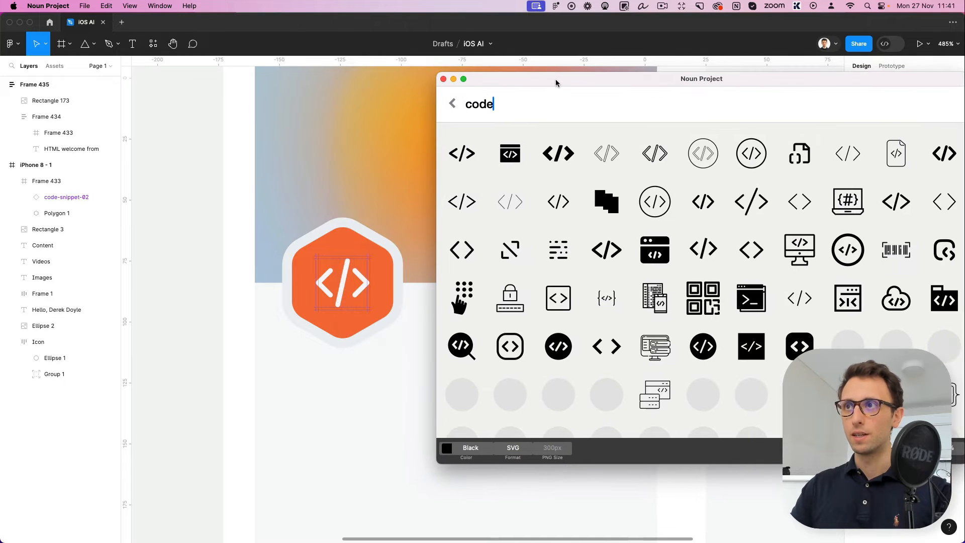
pyautogui.scroll(-10, 647, 169)
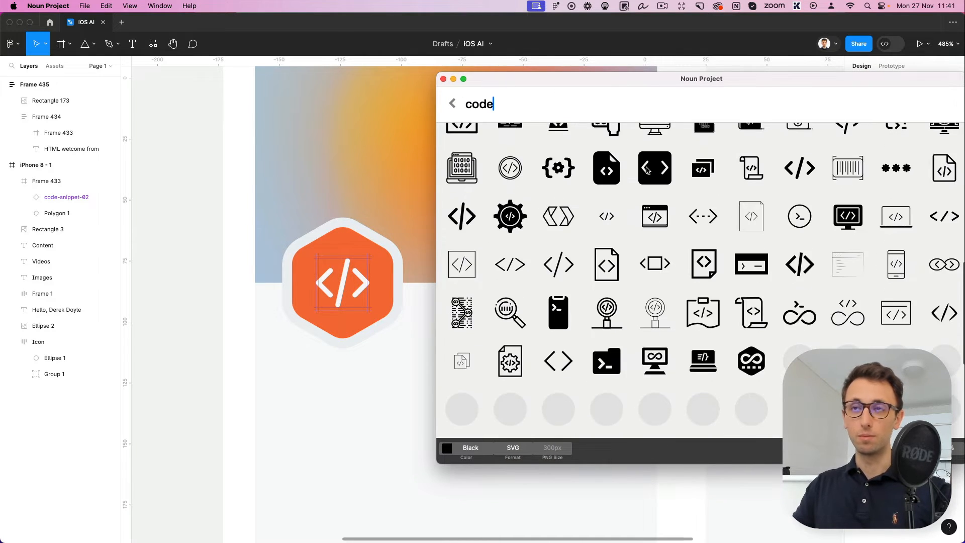
pyautogui.scroll(-5, 654, 169)
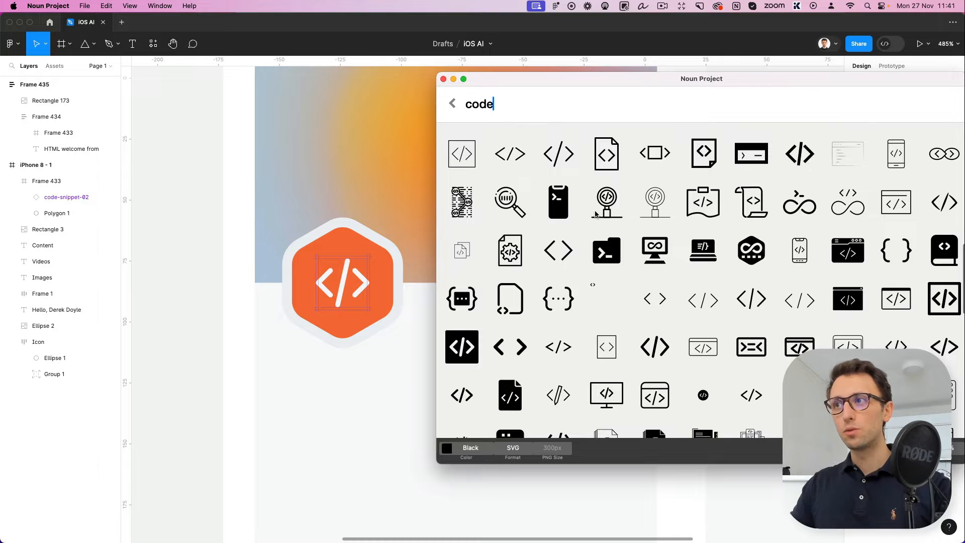
pyautogui.scroll(-10, 595, 214)
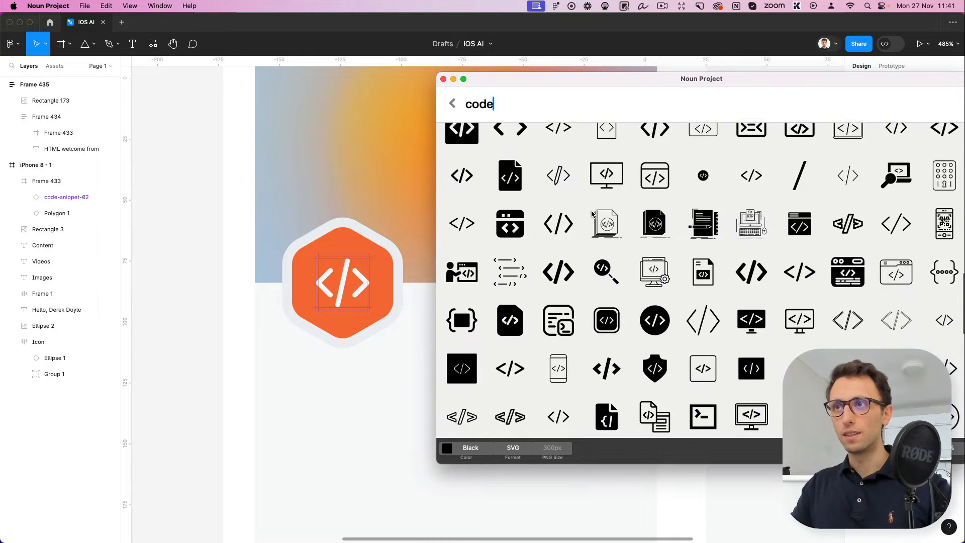
pyautogui.scroll(-7, 593, 213)
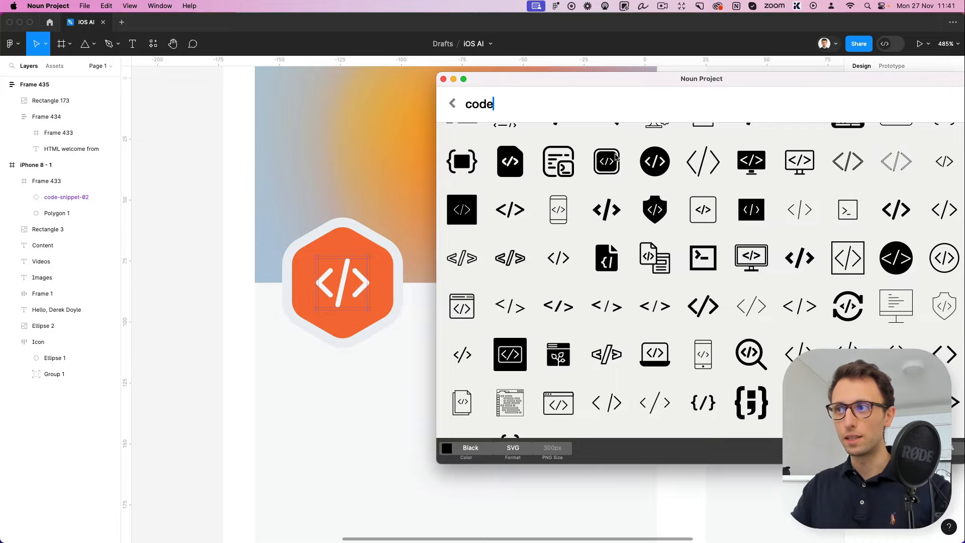
pyautogui.scroll(-3, 617, 159)
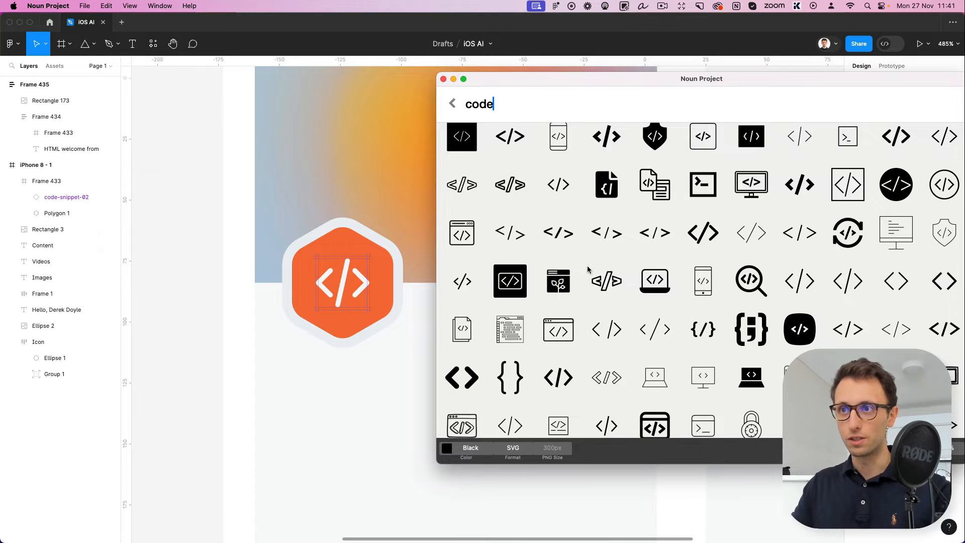
# Close the Noun Project code icon search and return to the Figma canvas
pyautogui.scroll(-15, 534, 262)
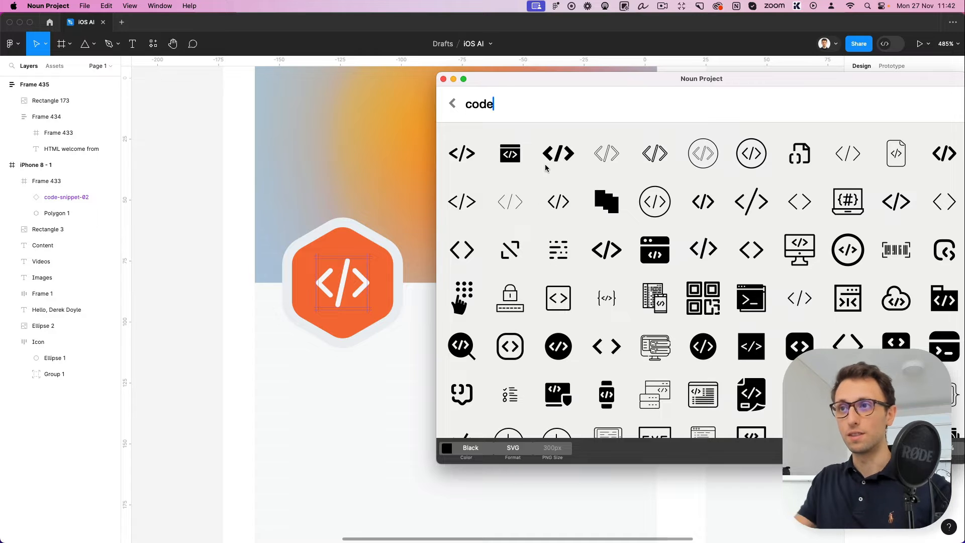
pyautogui.click(443, 79)
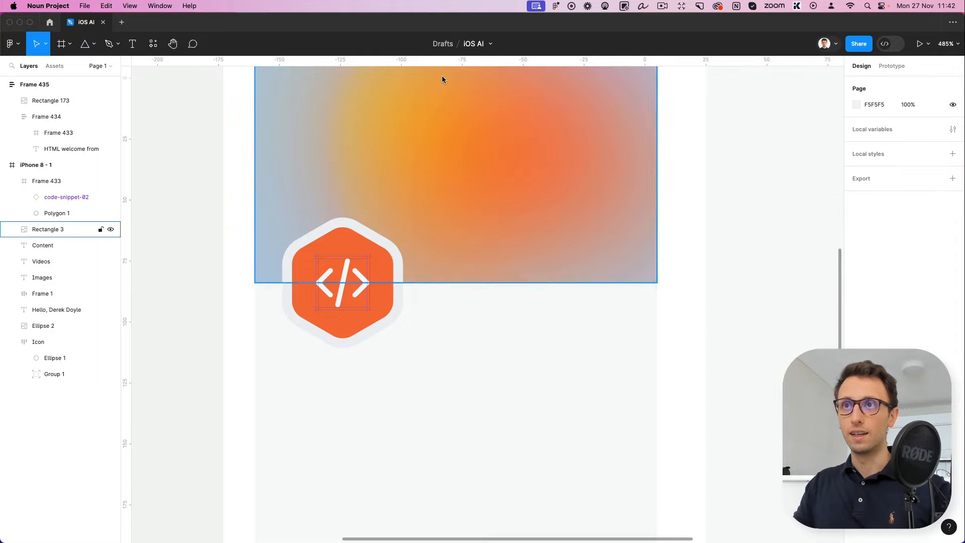
pyautogui.click(492, 299)
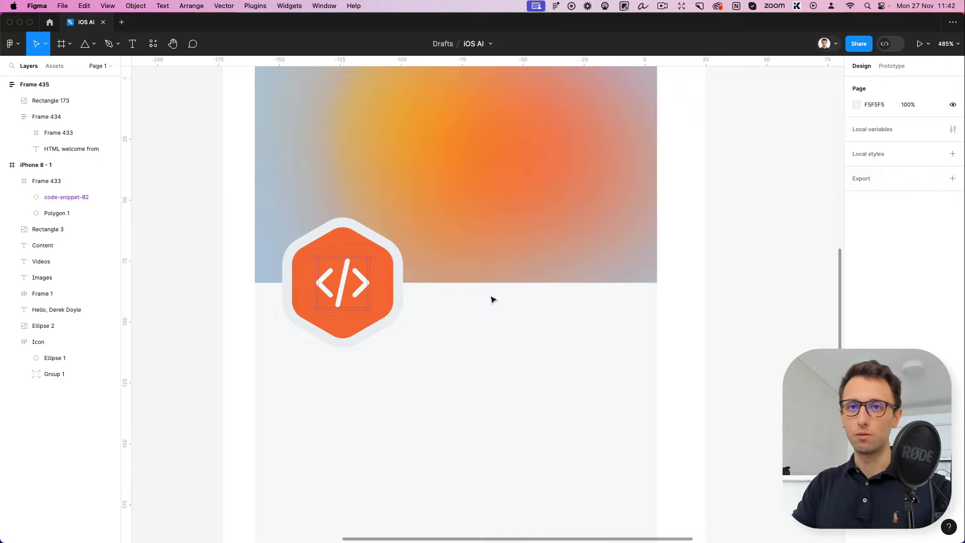
# Duplicate the "Images" label below the hexagonal icon at X 25, replacing its text with "HTML welcome from" on two lines
pyautogui.scroll(-3, 462, 296)
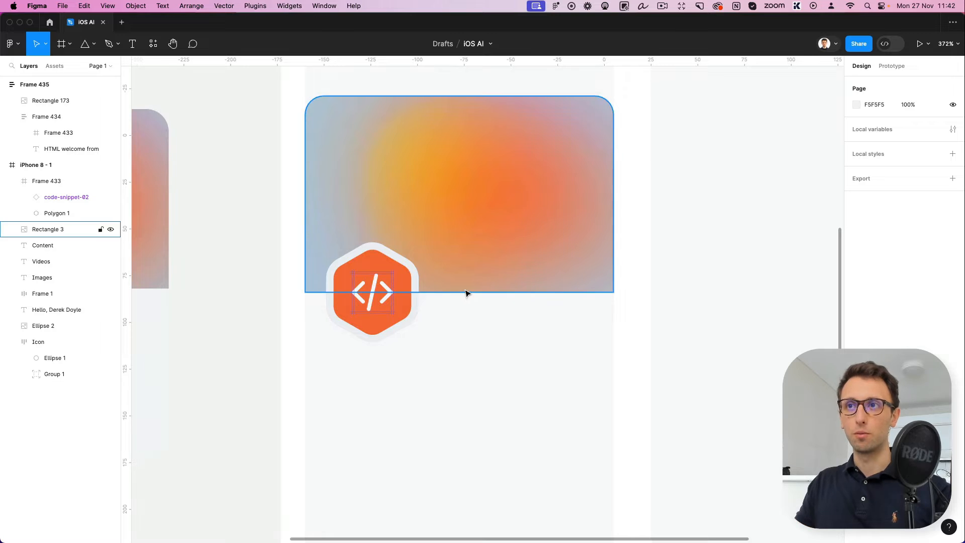
pyautogui.scroll(-1, 470, 317)
pyautogui.scroll(-2, 470, 316)
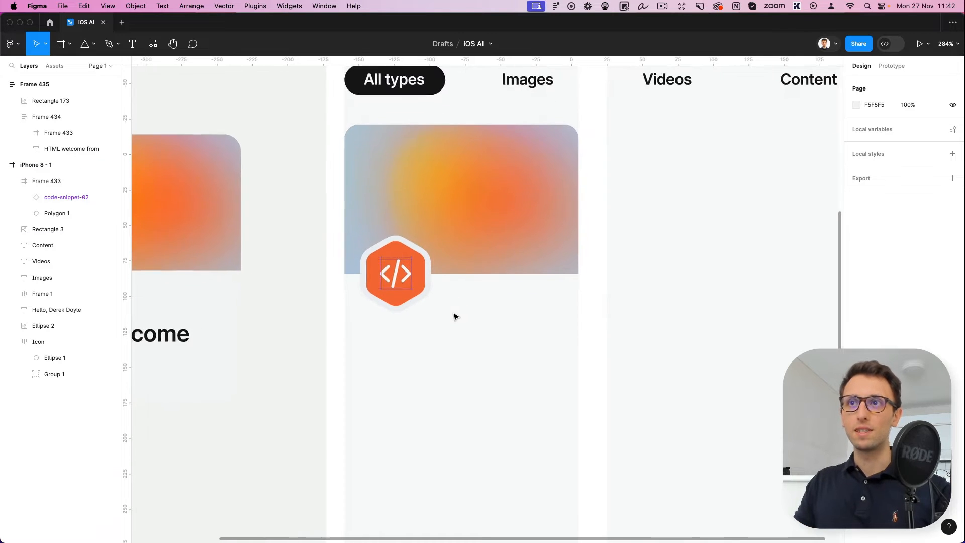
pyautogui.scroll(-2, 454, 314)
pyautogui.moveTo(501, 127); pyautogui.dragTo(374, 332)
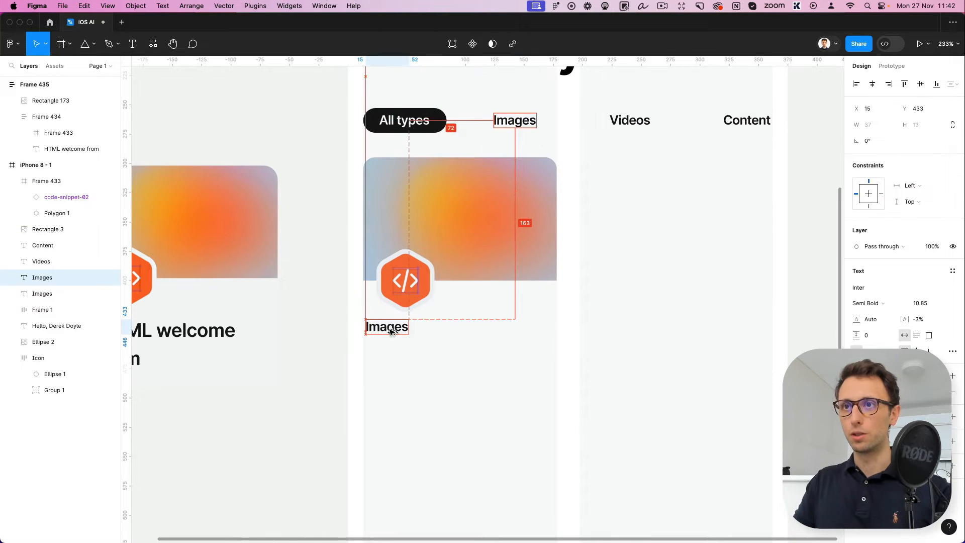
pyautogui.hscroll(-5, 386, 332)
pyautogui.keyDown('super'); pyautogui.doubleClick(294, 328); pyautogui.keyUp('super')
pyautogui.press('super+c')
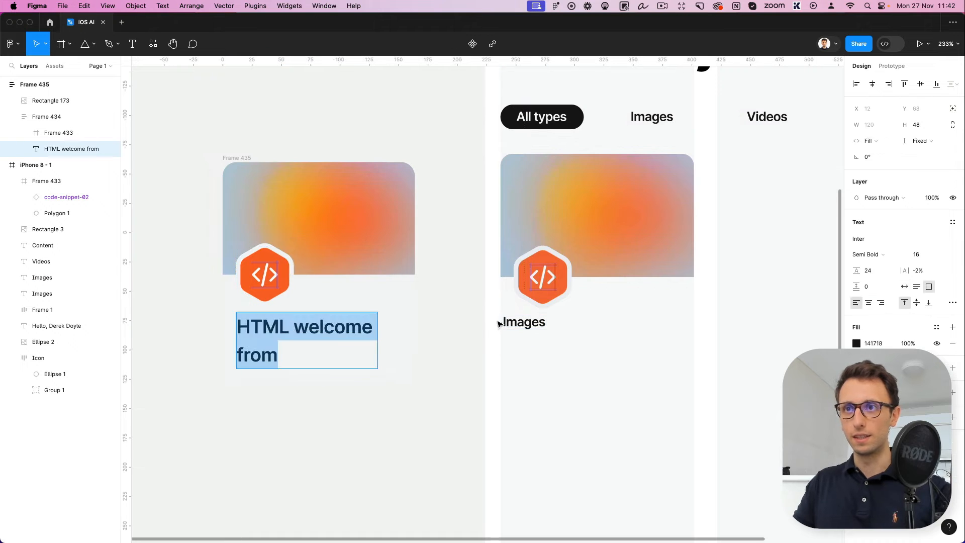
pyautogui.doubleClick(504, 320)
pyautogui.press('super+v')
pyautogui.hscroll(4, 506, 316)
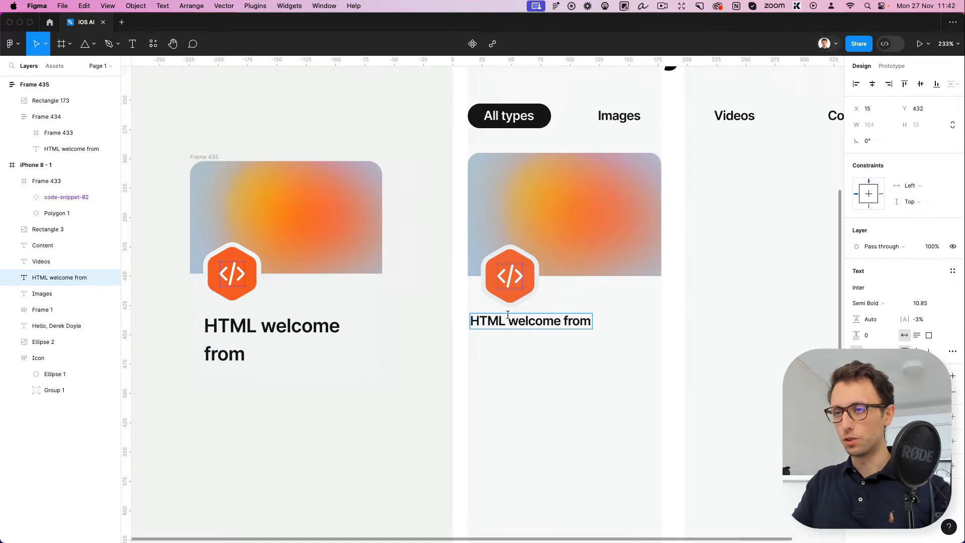
pyautogui.press('Escape')
pyautogui.moveTo(495, 322); pyautogui.dragTo(517, 324)
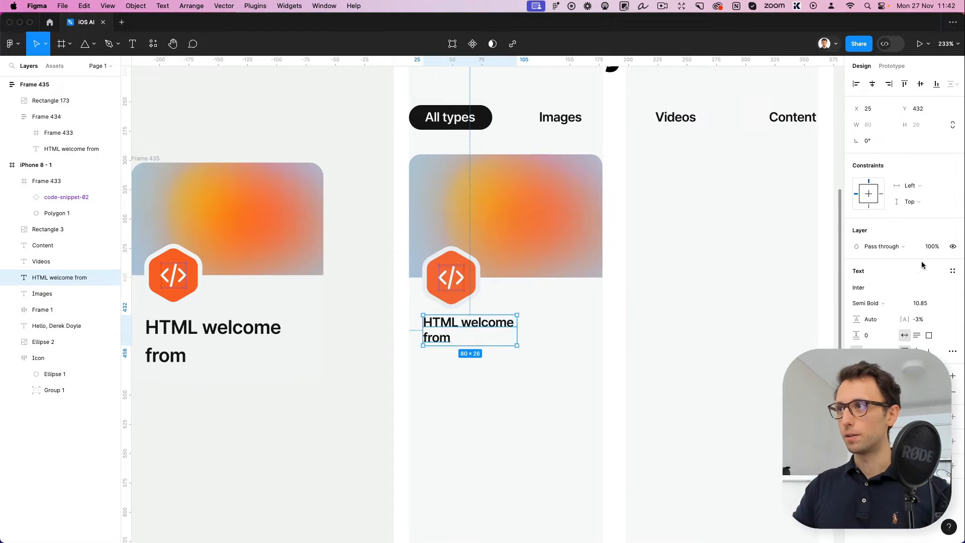
# Set the card title's font size to 15.85
pyautogui.click(921, 303)
pyautogui.hotkey('shift', 'Up')
pyautogui.hotkey('shift', 'Down')
pyautogui.press('Up')
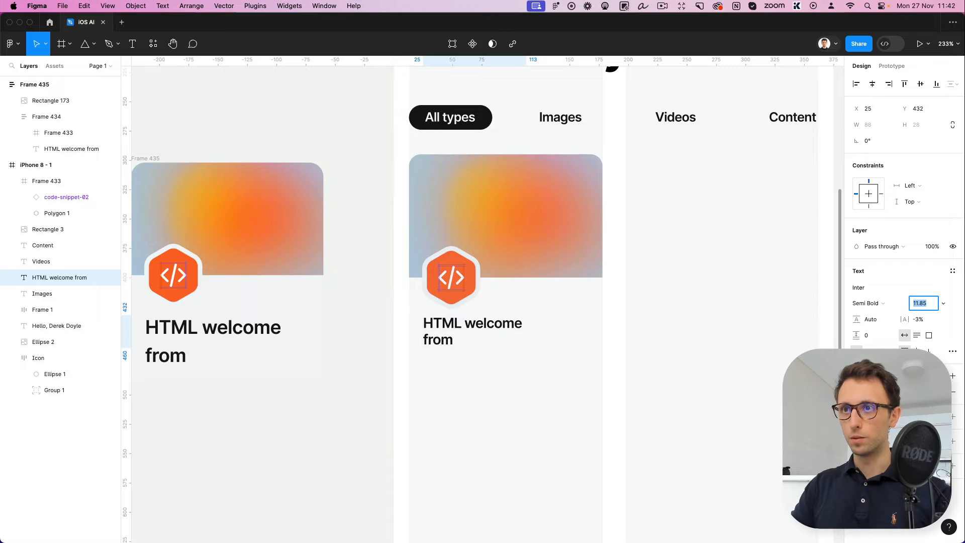
pyautogui.press('Up')
pyautogui.press('Up')
pyautogui.press('Up')
pyautogui.press('Up')
pyautogui.press('Up')
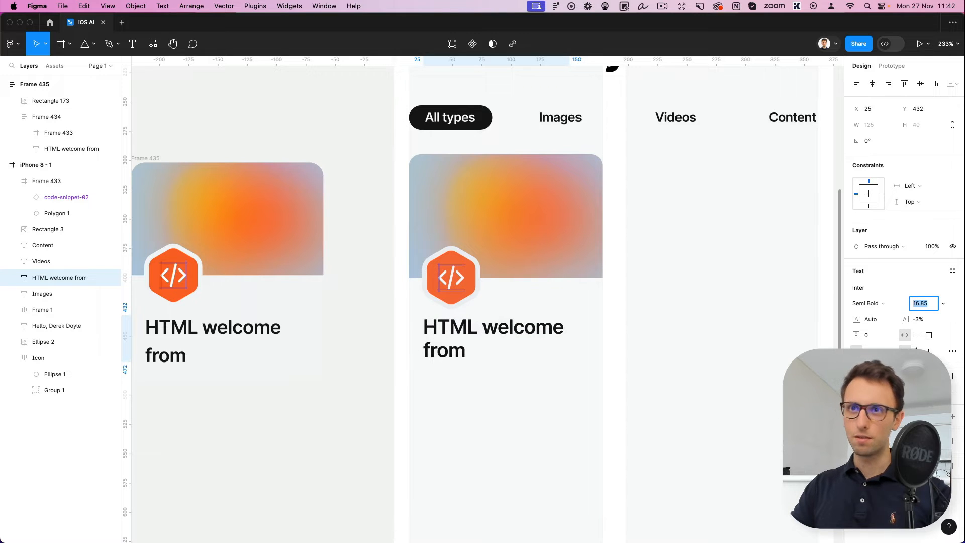
pyautogui.press('Down')
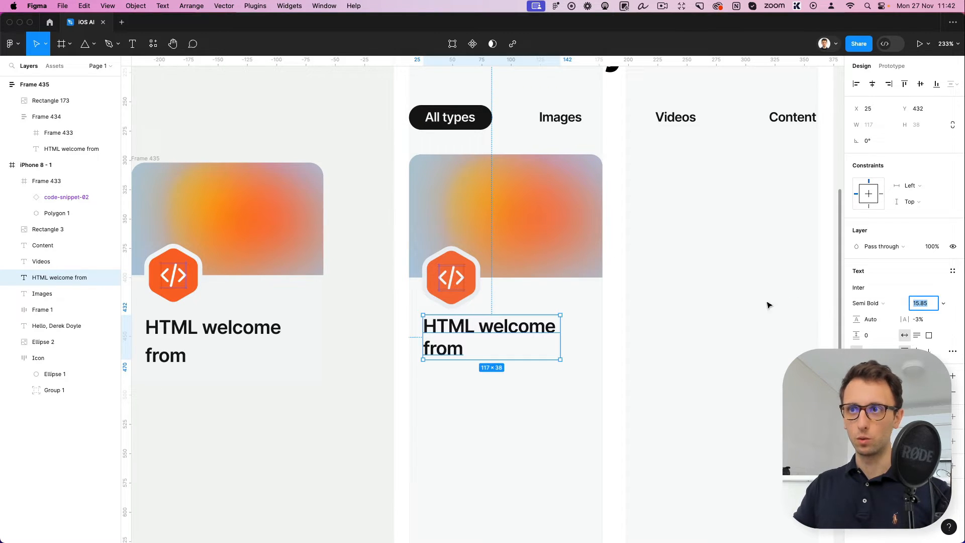
pyautogui.click(663, 312)
# Delete the reference card Frame 435 outside the iPhone frame, including its image, icon and title
pyautogui.scroll(-2, 656, 312)
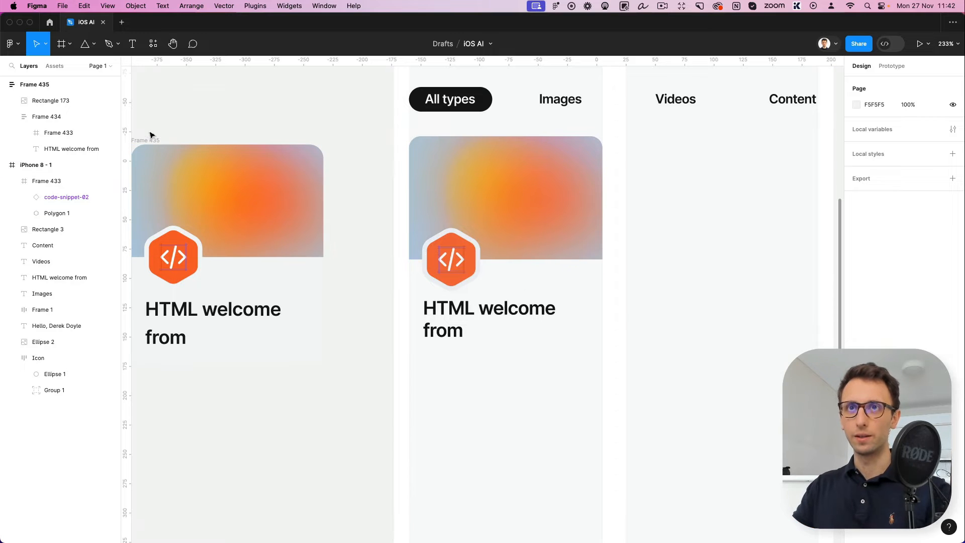
pyautogui.moveTo(151, 133)
pyautogui.mouseDown()
pyautogui.moveTo(318, 370)
pyautogui.moveTo(321, 359)
pyautogui.mouseUp()
pyautogui.press('Delete')
pyautogui.hscroll(2, 323, 355)
pyautogui.hscroll(-4, 322, 355)
pyautogui.click(325, 179)
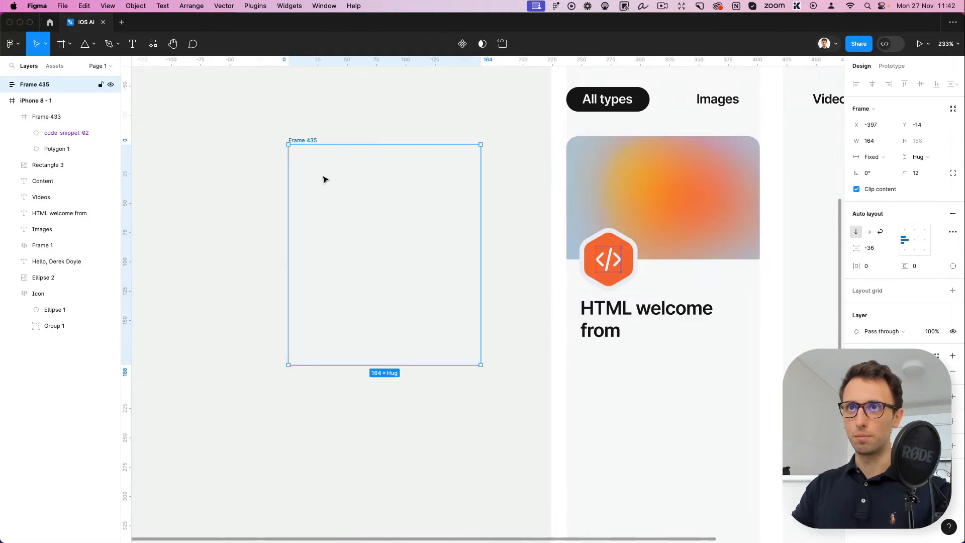
pyautogui.press('Delete')
# Group the card's image, hexagonal icon and title, and duplicate the group into the second column
pyautogui.hscroll(6, 371, 195)
pyautogui.scroll(-1, 409, 257)
pyautogui.scroll(1, 407, 256)
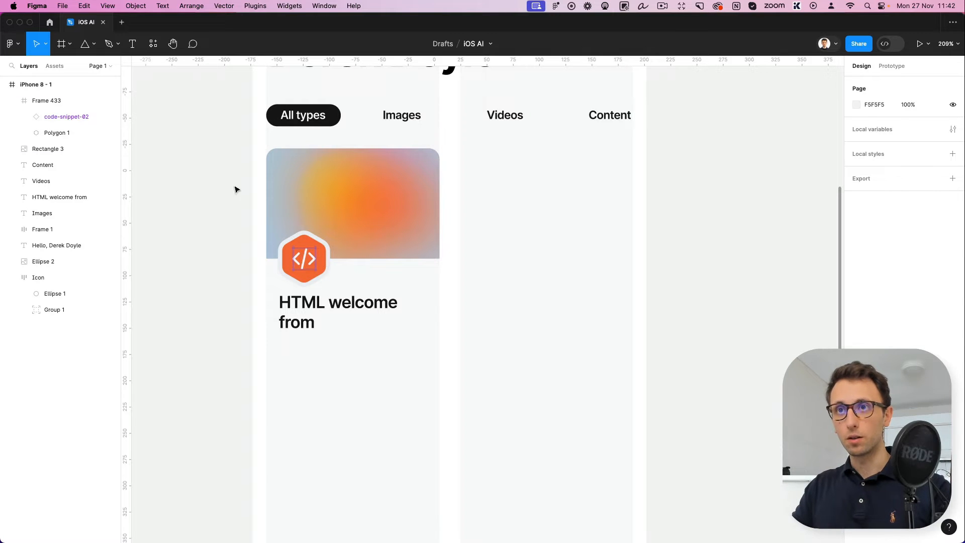
pyautogui.moveTo(240, 193); pyautogui.dragTo(435, 370)
pyautogui.press('super+g')
pyautogui.scroll(3, 435, 370)
pyautogui.hscroll(2, 435, 370)
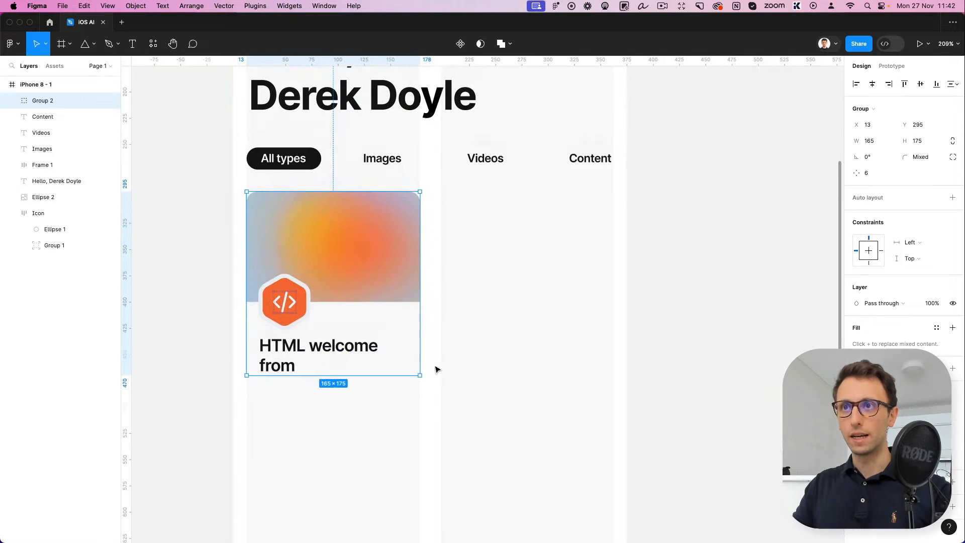
pyautogui.moveTo(312, 301); pyautogui.dragTo(507, 302)
# Paste the copied 164 × 96 pink-and-blue gradient rectangle beside the iPhone frame and apply its properties to the second card's image
pyautogui.click(716, 245)
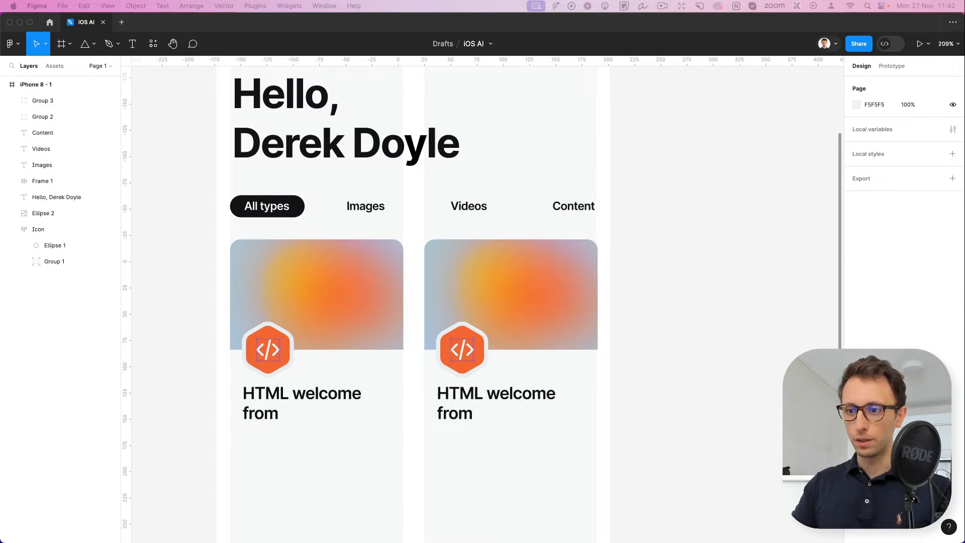
pyautogui.press('super+v')
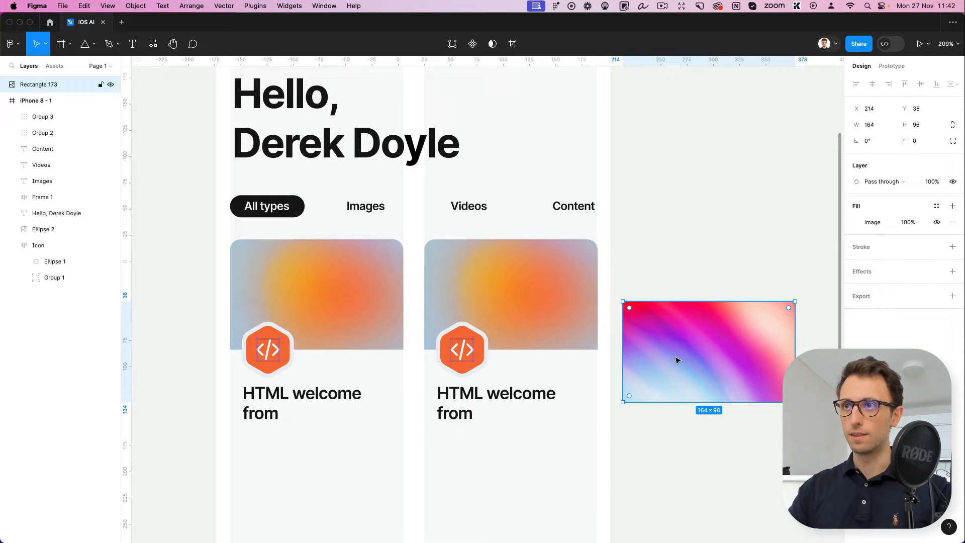
pyautogui.click(515, 303)
pyautogui.doubleClick(515, 303)
pyautogui.press('alt+super+v')
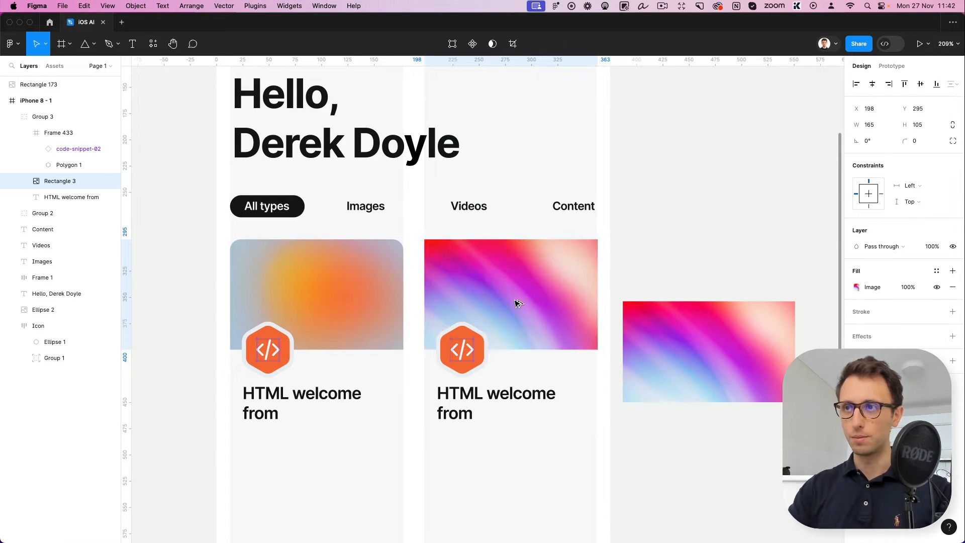
# Set the top corner radii of the second card's image to 10 and delete the loose gradient rectangle
pyautogui.click(952, 141)
pyautogui.click(758, 169)
pyautogui.write('10')
pyautogui.press('Tab')
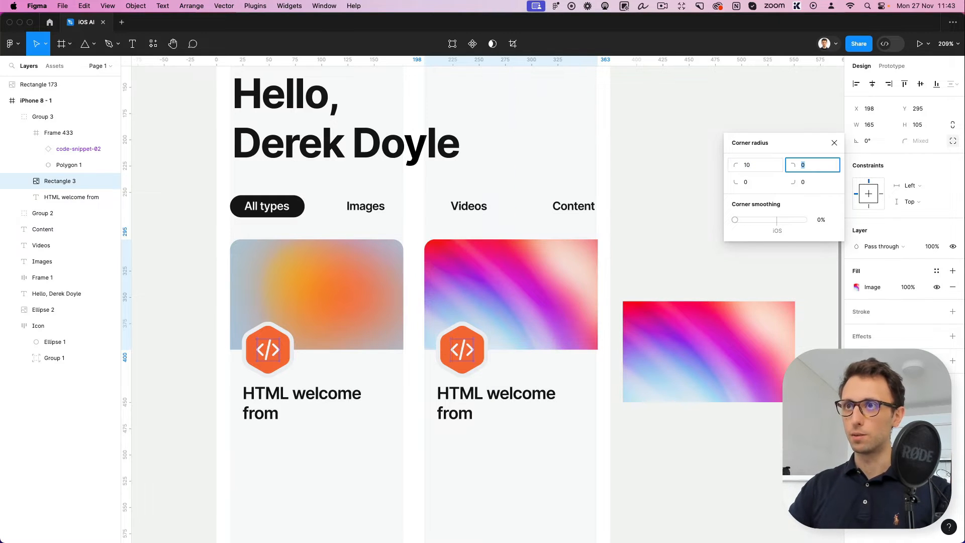
pyautogui.click(710, 338)
pyautogui.press('Delete')
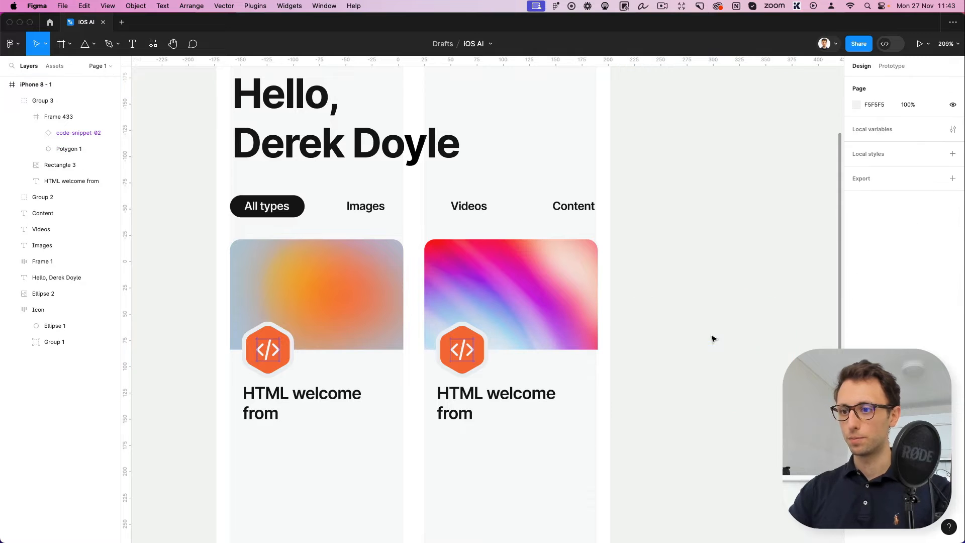
# Change the fill of the second card's hexagon to the muted purple 8D70DF
pyautogui.keyDown('super'); pyautogui.click(459, 334); pyautogui.keyUp('super')
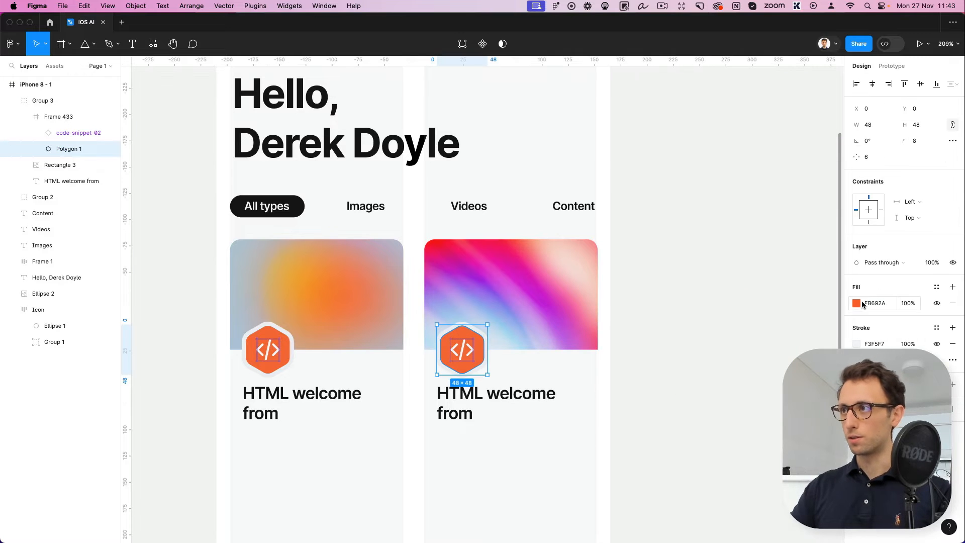
pyautogui.click(856, 304)
pyautogui.write('9F2AFB')
pyautogui.press('Return')
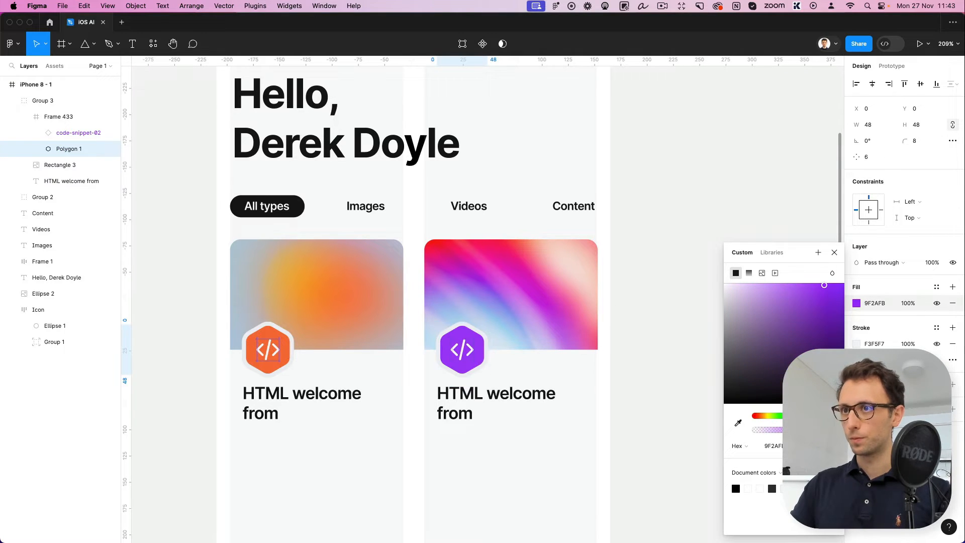
pyautogui.moveTo(793, 285)
pyautogui.mouseDown()
pyautogui.moveTo(799, 301)
pyautogui.moveTo(783, 301)
pyautogui.mouseUp()
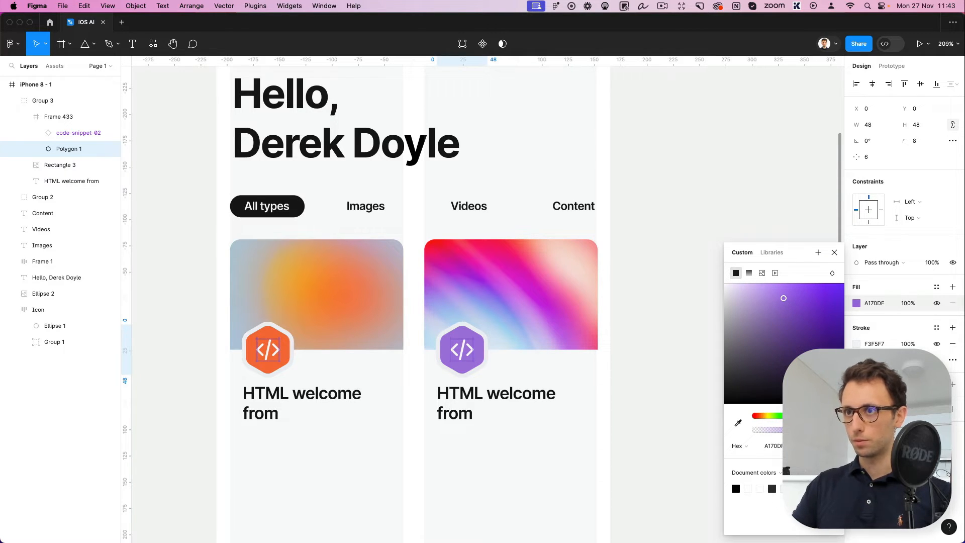
pyautogui.moveTo(813, 415); pyautogui.dragTo(813, 416)
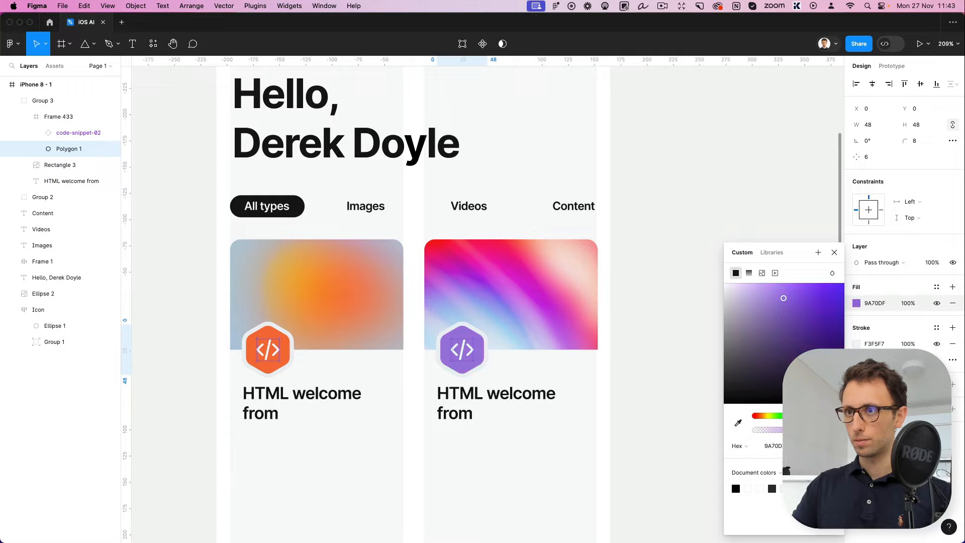
pyautogui.press('Escape')
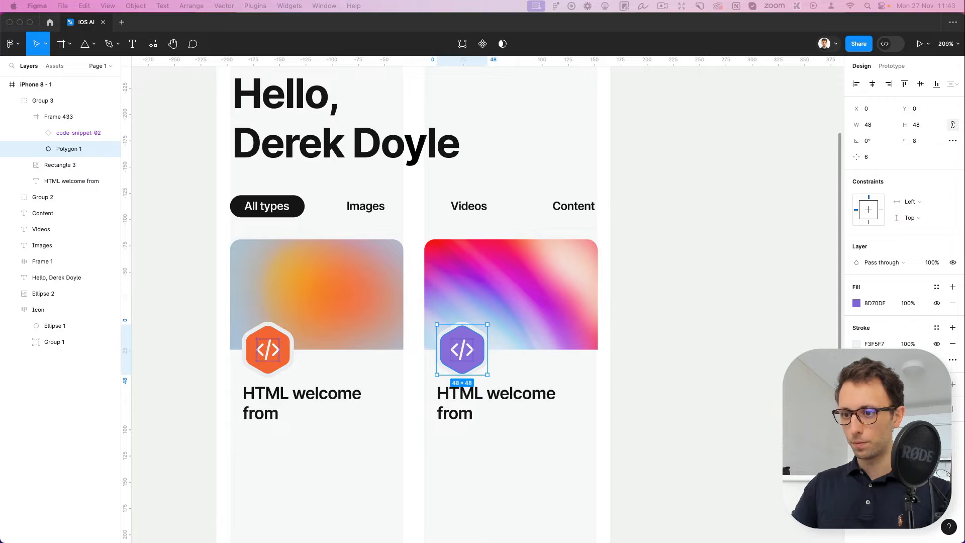
# Replace the code symbol in the purple hexagon with the copied 20 × 20 white half-circle icon, centred in the hexagon
pyautogui.click(465, 352)
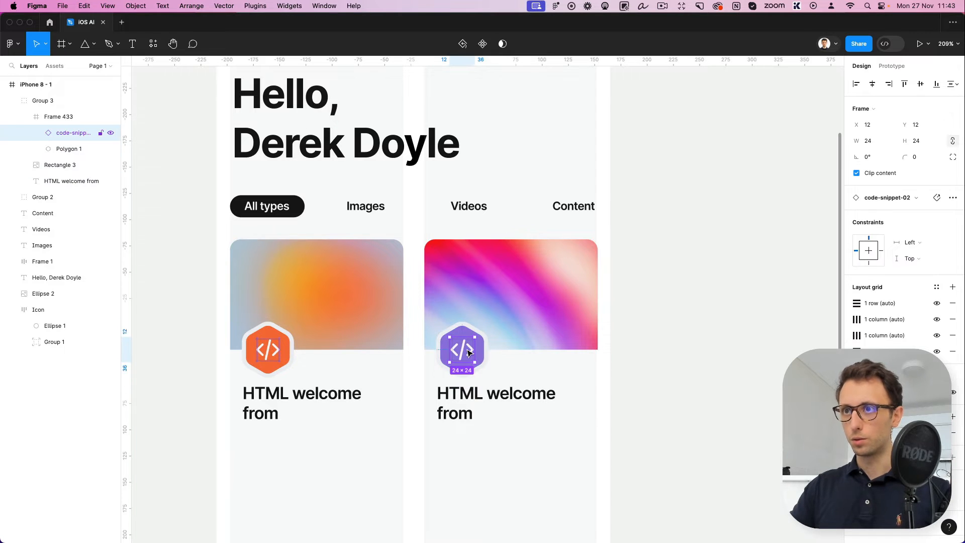
pyautogui.press('Delete')
pyautogui.click(468, 353)
pyautogui.hotkey('ctrl', 'v')
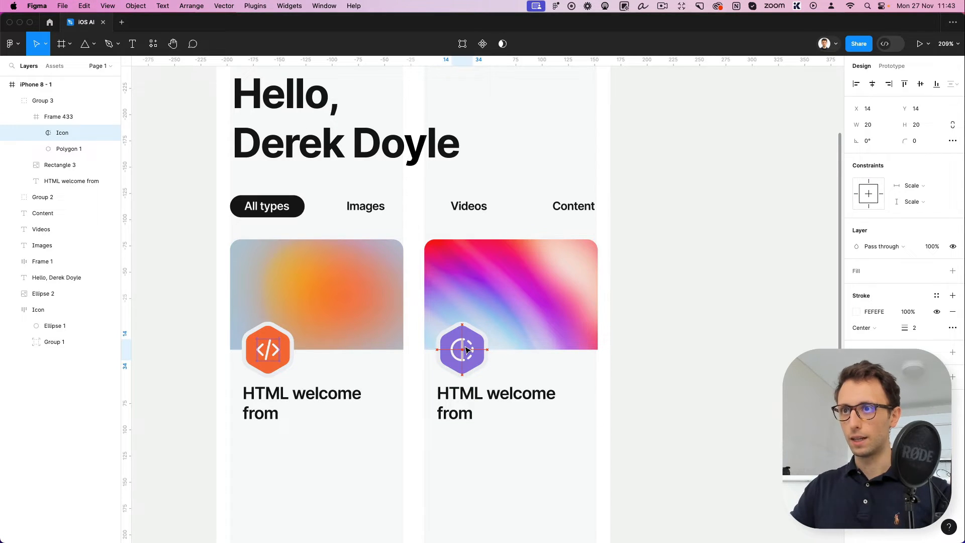
pyautogui.scroll(-3, 563, 357)
pyautogui.click(634, 356)
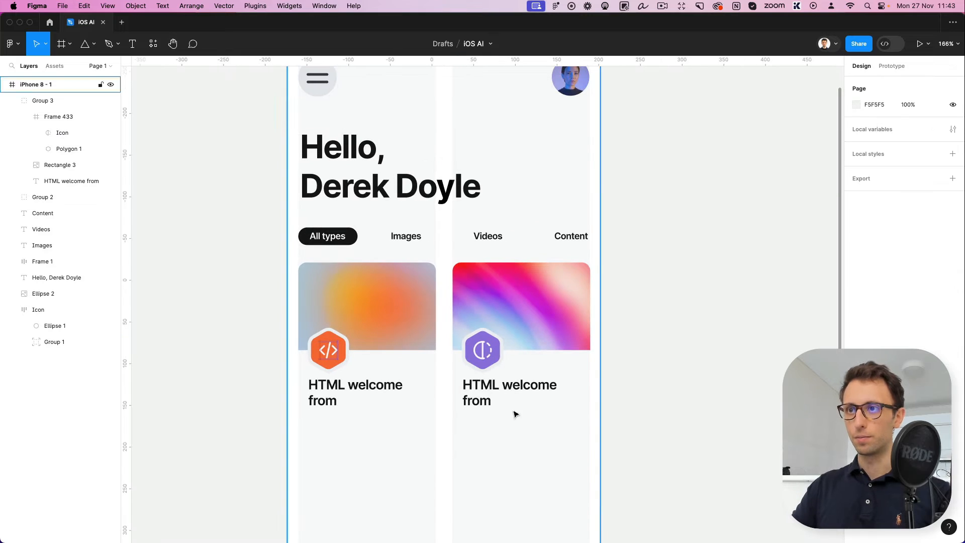
# Change the second card's title to "Chat with the Smartest AI" on two lines, breaking after "the"
pyautogui.scroll(-3, 515, 412)
pyautogui.doubleClick(512, 392)
pyautogui.scroll(-2, 512, 392)
pyautogui.write('Cha')
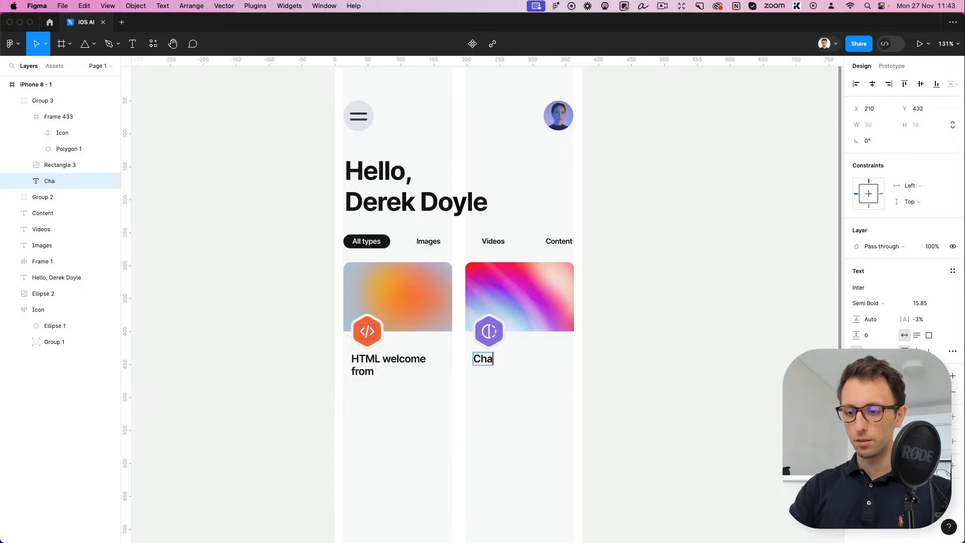
pyautogui.write('t with the')
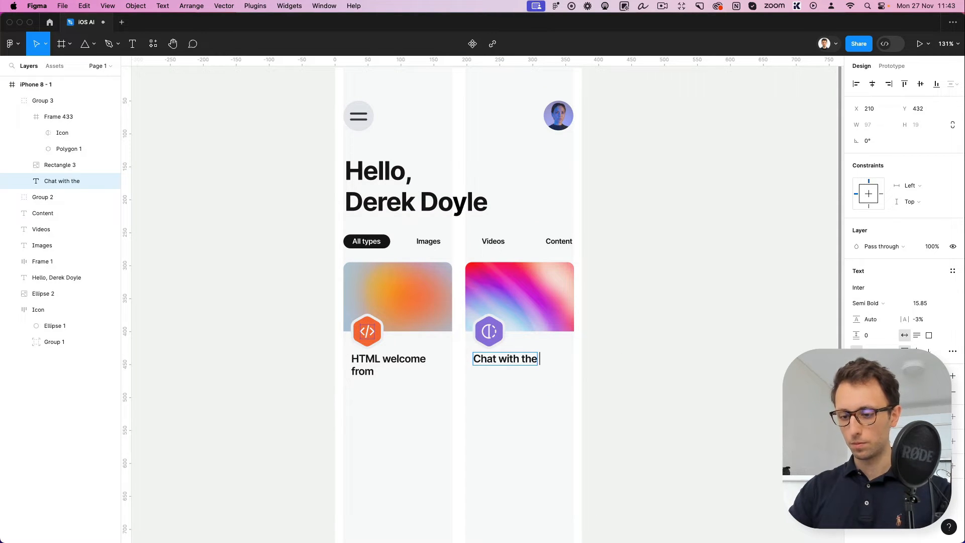
pyautogui.press('Return')
pyautogui.write('Smarter')
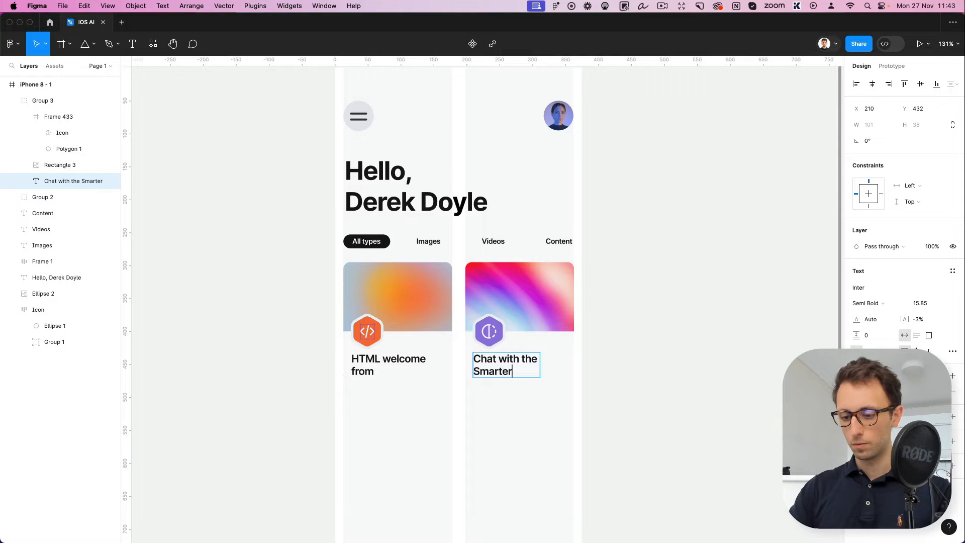
pyautogui.press('BackSpace')
pyautogui.write('st ')
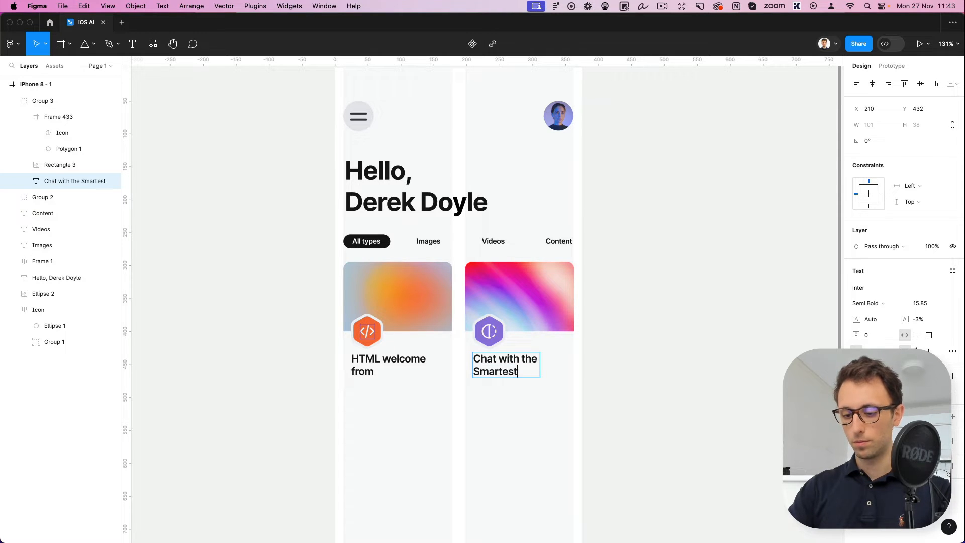
pyautogui.write('AI')
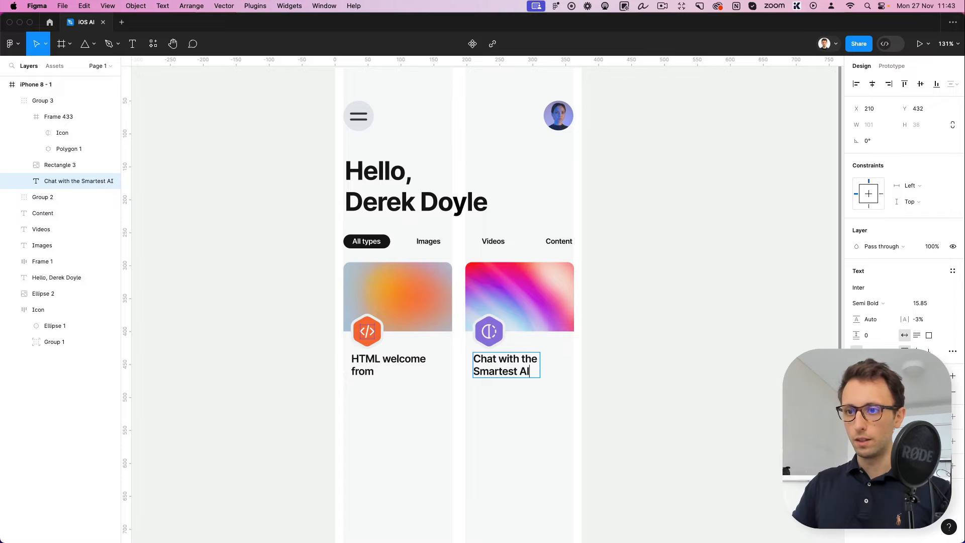
pyautogui.press('Escape')
pyautogui.press('Escape')
pyautogui.scroll(-3, 628, 351)
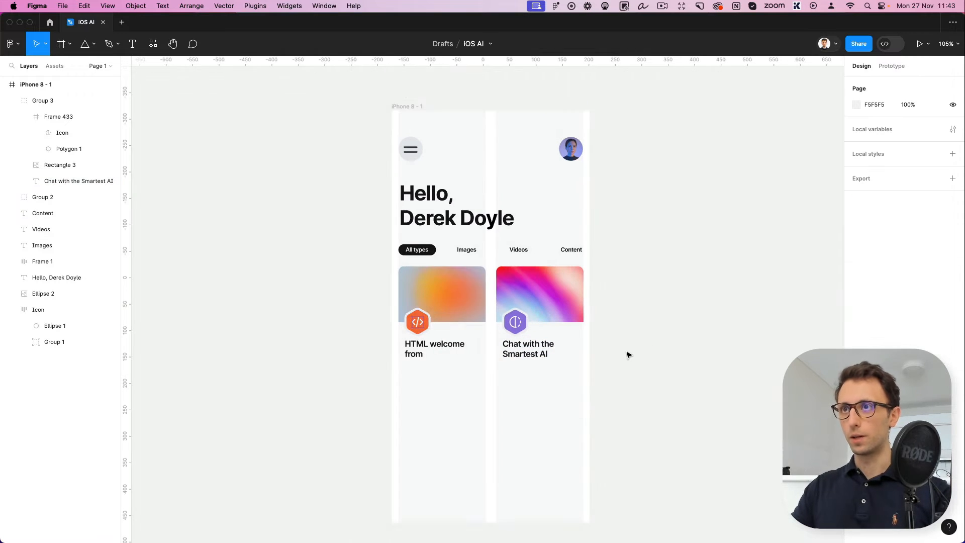
# Duplicate the "Images" category label below the first card and change its text to "Favourites"
pyautogui.scroll(-3, 618, 357)
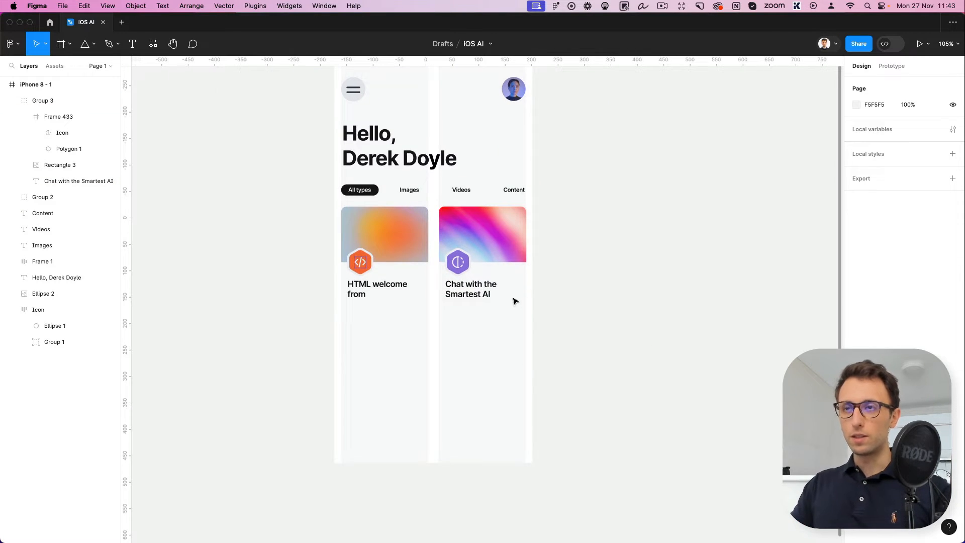
pyautogui.moveTo(409, 189); pyautogui.dragTo(357, 323)
pyautogui.doubleClick(357, 324)
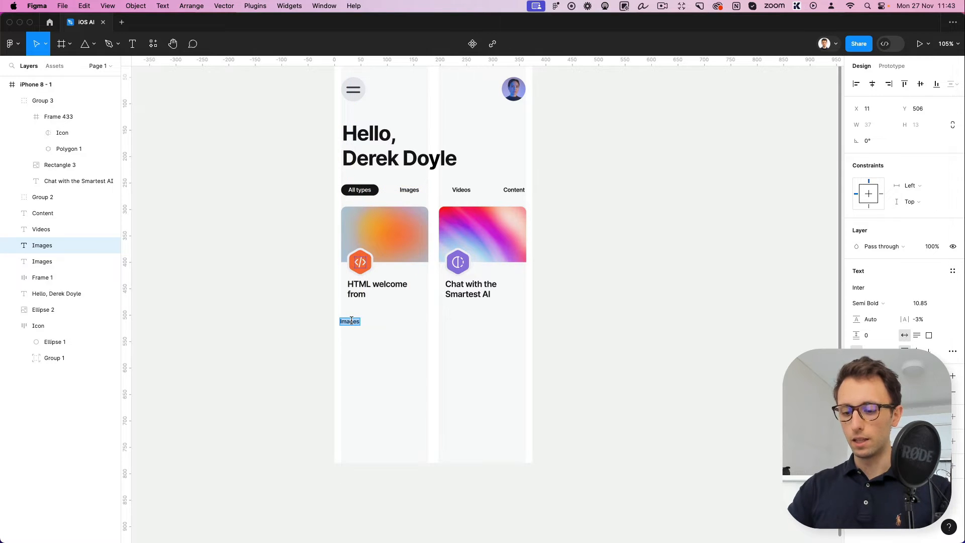
pyautogui.write('Favourit')
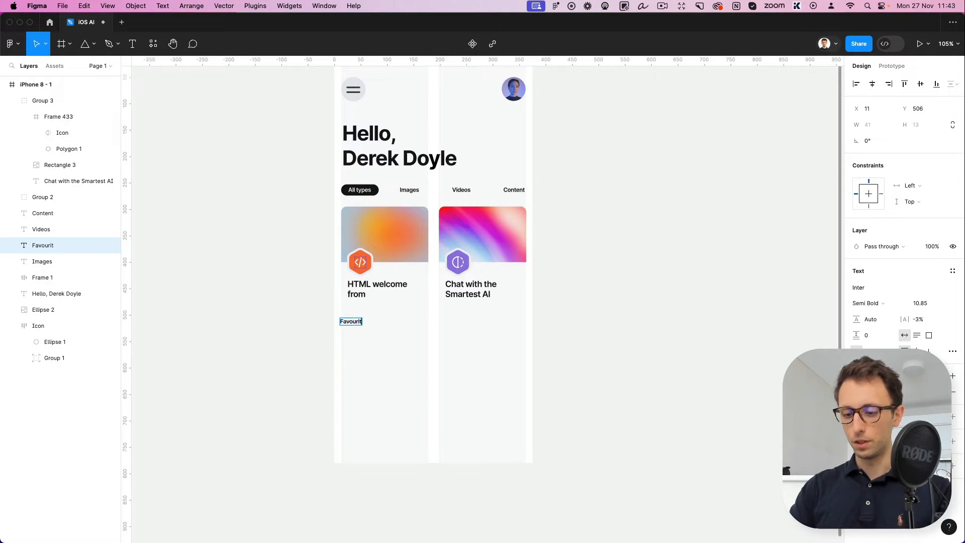
pyautogui.write('es')
pyautogui.press('Escape')
# Undo the extra copy of the "Favourites" label and set the heading's font size to 17.85
pyautogui.moveTo(357, 327); pyautogui.dragTo(368, 333)
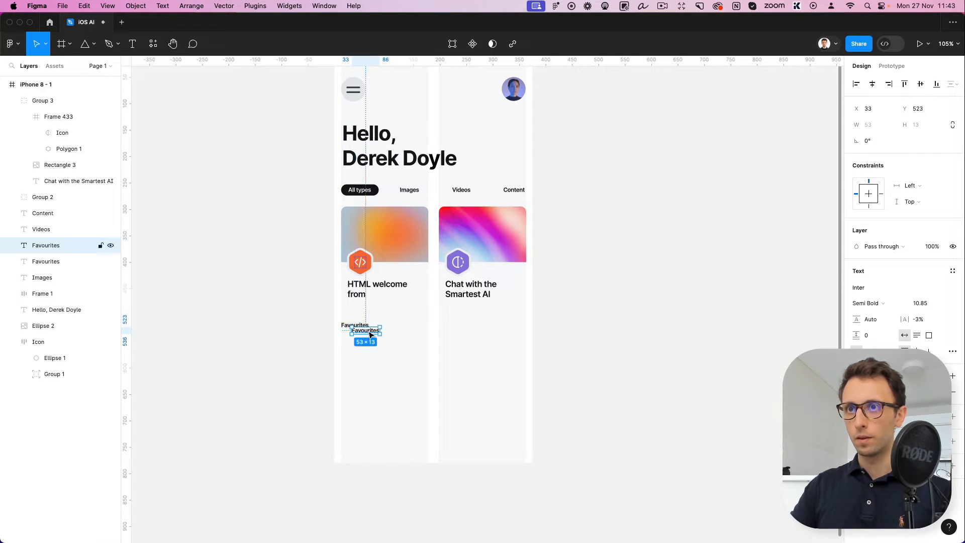
pyautogui.press('super+z')
pyautogui.click(920, 303)
pyautogui.press('Up')
pyautogui.press('Up')
pyautogui.press('Up')
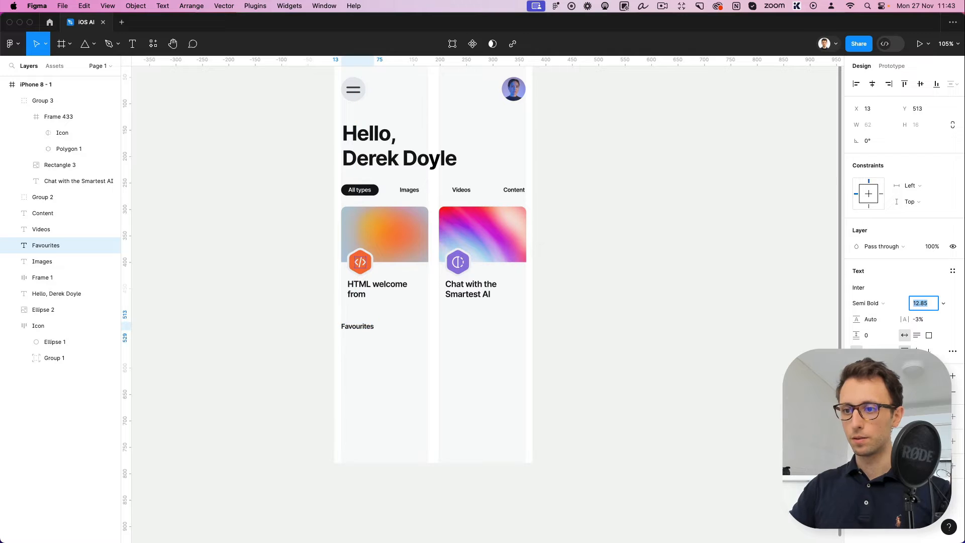
pyautogui.press('Up')
pyautogui.press('Up')
pyautogui.press('Up')
pyautogui.press('Up')
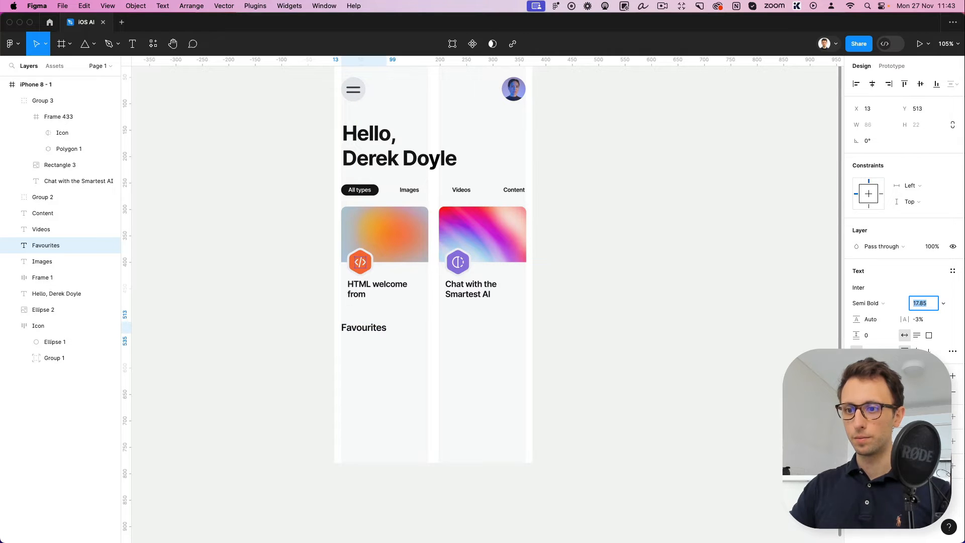
# Copy the "Favourites" heading to the right end of the same row and change the copy's text to "See all"
pyautogui.keyDown('alt'); pyautogui.moveTo(357, 326); pyautogui.dragTo(492, 324); pyautogui.keyUp('alt')
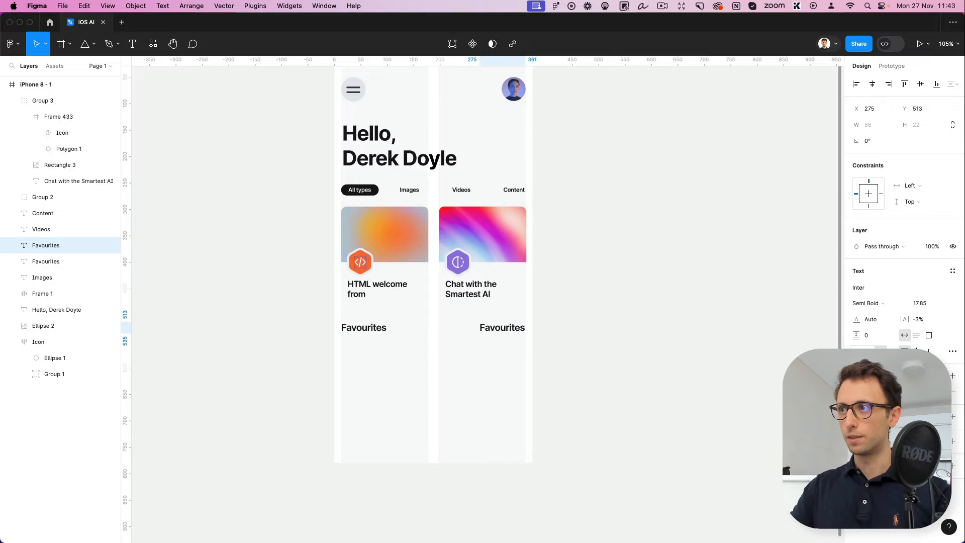
pyautogui.doubleClick(513, 328)
pyautogui.write('Se')
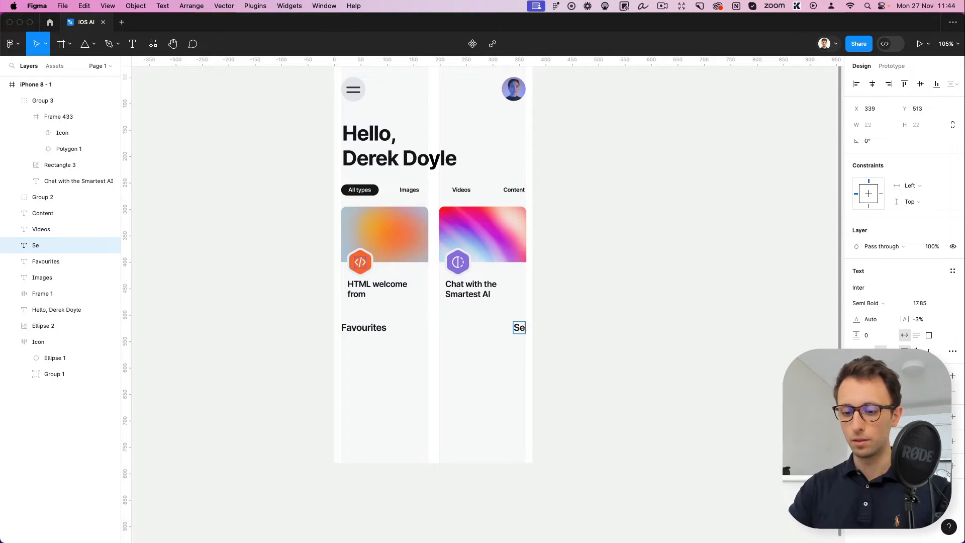
pyautogui.write('e all')
pyautogui.press('Escape')
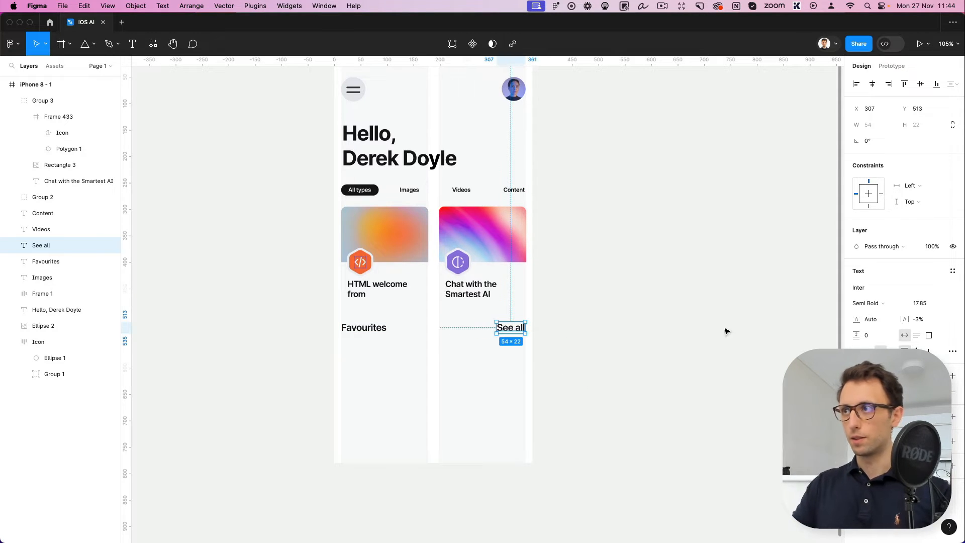
# Set the "See all" text to font size 13.85 and nudge it down to Y 515
pyautogui.click(913, 303)
pyautogui.press('Down')
pyautogui.press('Down')
pyautogui.press('Down')
pyautogui.press('Down')
pyautogui.press('Return')
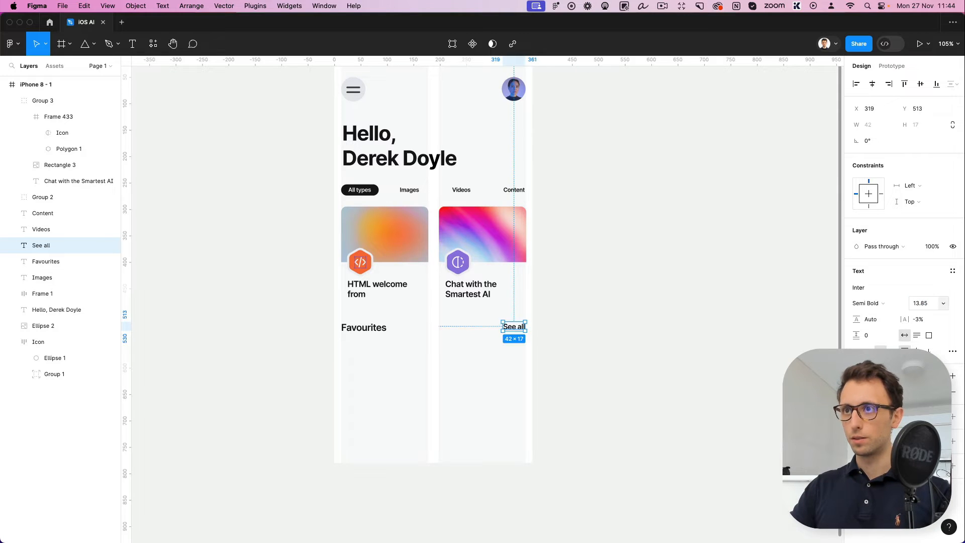
pyautogui.press('Down')
pyautogui.press('Down')
# Change the fill of the "See all" text to a bright, fully saturated blue
pyautogui.scroll(4, 648, 367)
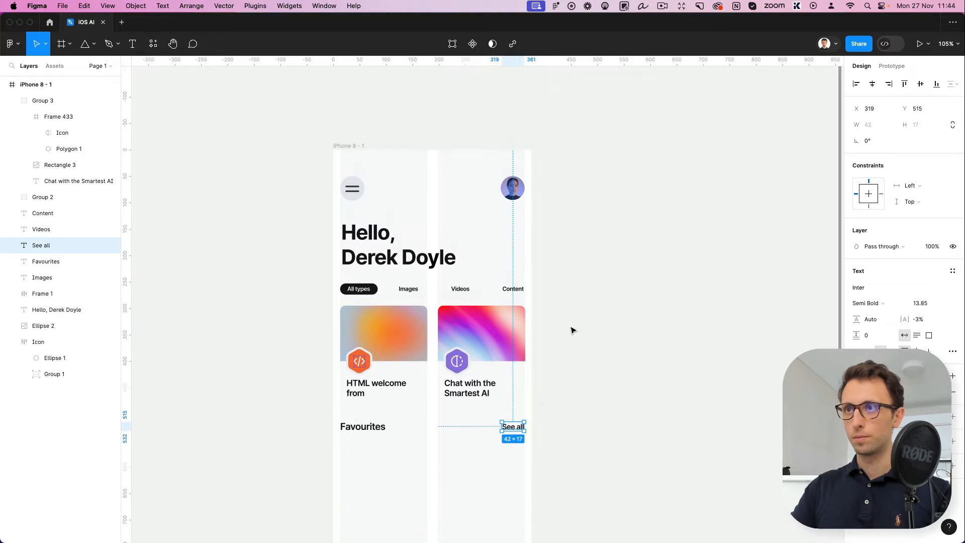
pyautogui.click(857, 392)
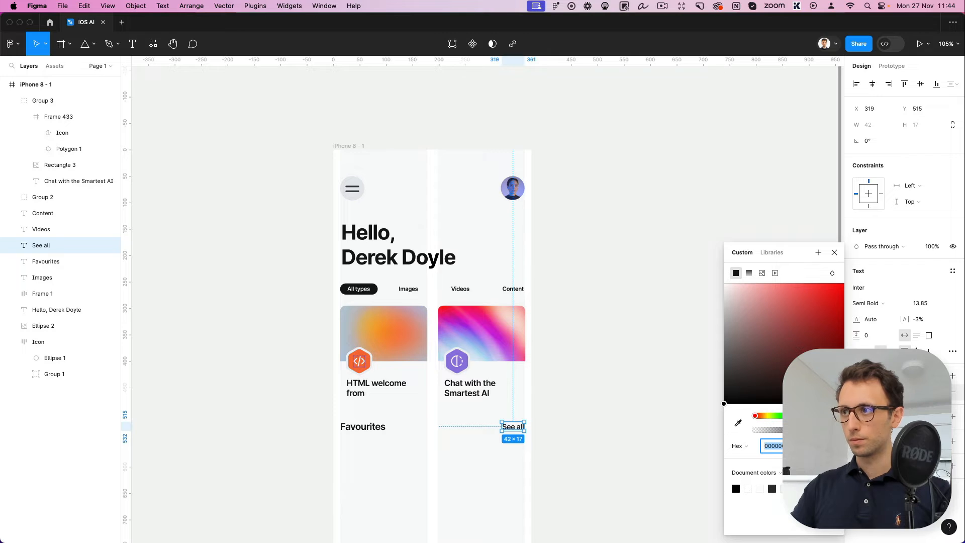
pyautogui.click(805, 416)
pyautogui.moveTo(838, 299); pyautogui.dragTo(852, 270)
pyautogui.click(802, 415)
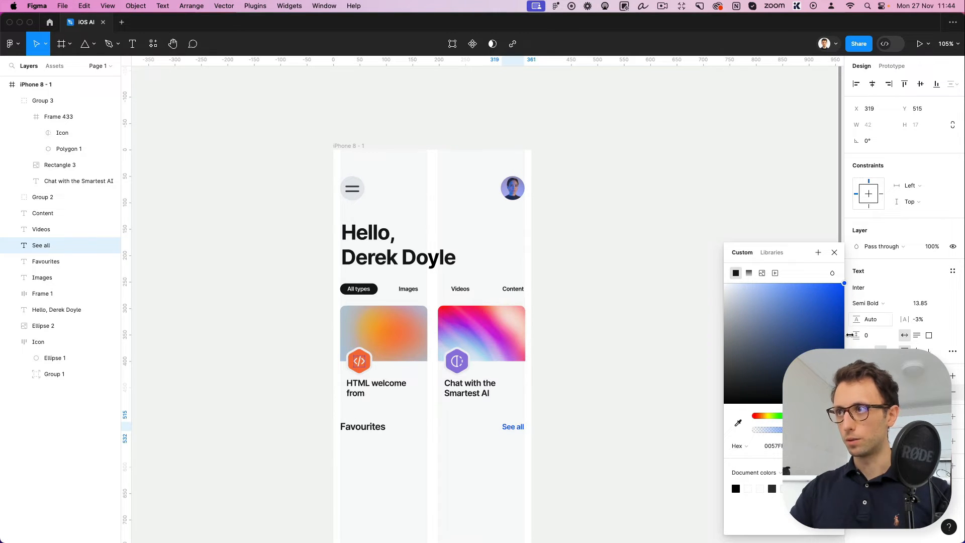
pyautogui.click(814, 397)
pyautogui.moveTo(814, 397); pyautogui.dragTo(843, 285)
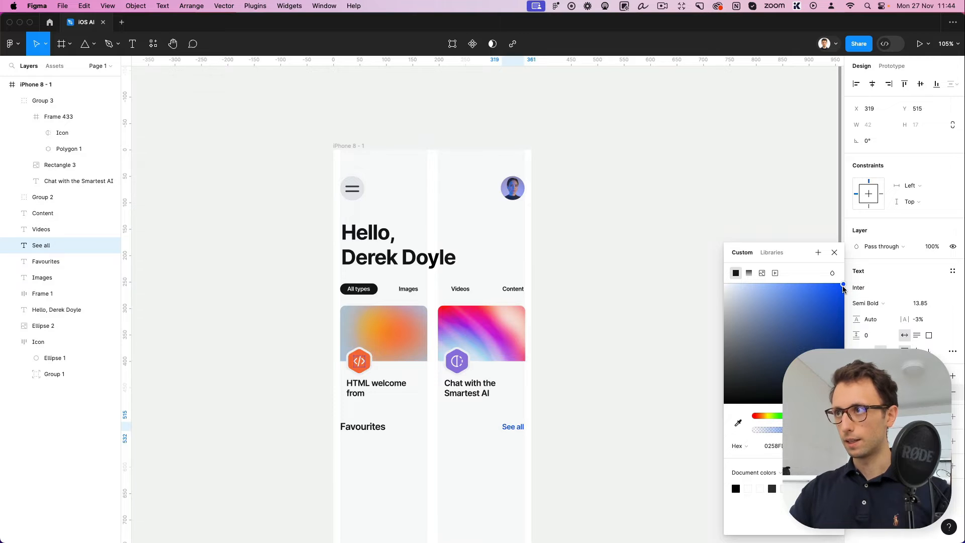
pyautogui.moveTo(802, 416); pyautogui.dragTo(801, 416)
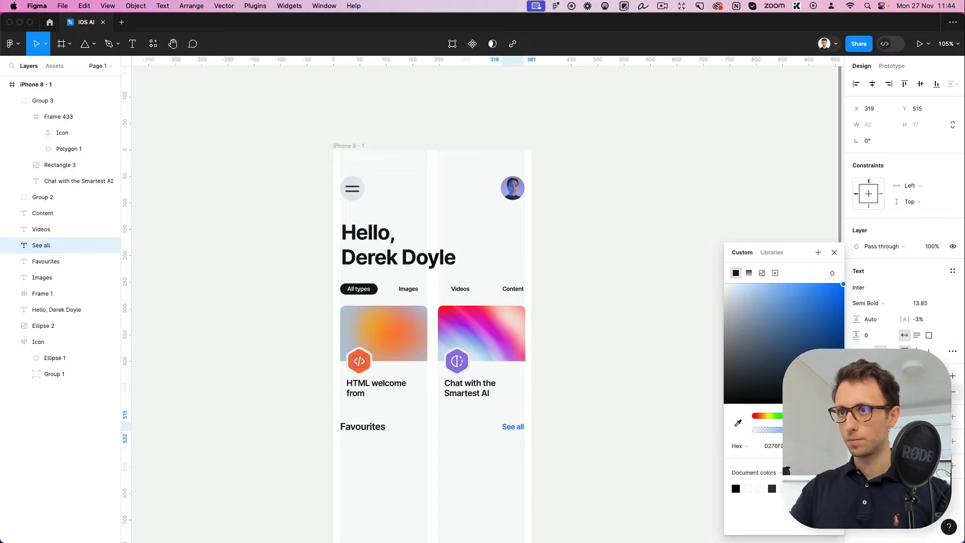
pyautogui.scroll(-5, 612, 370)
pyautogui.click(612, 370)
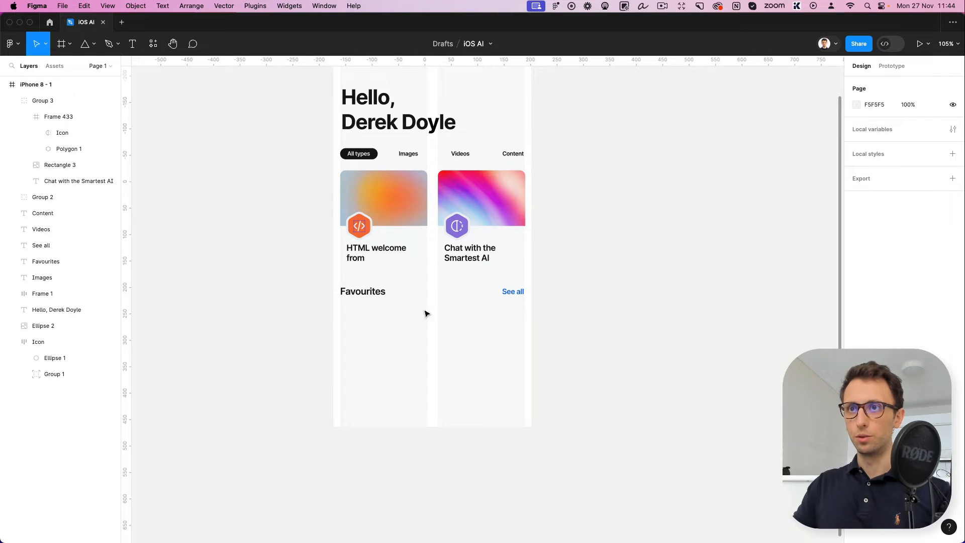
# Draw a 57 × 57 square below the "Favourites" heading, aligned with its left edge, and round its corners
pyautogui.scroll(3, 424, 313)
pyautogui.click(361, 287)
pyautogui.scroll(2, 359, 294)
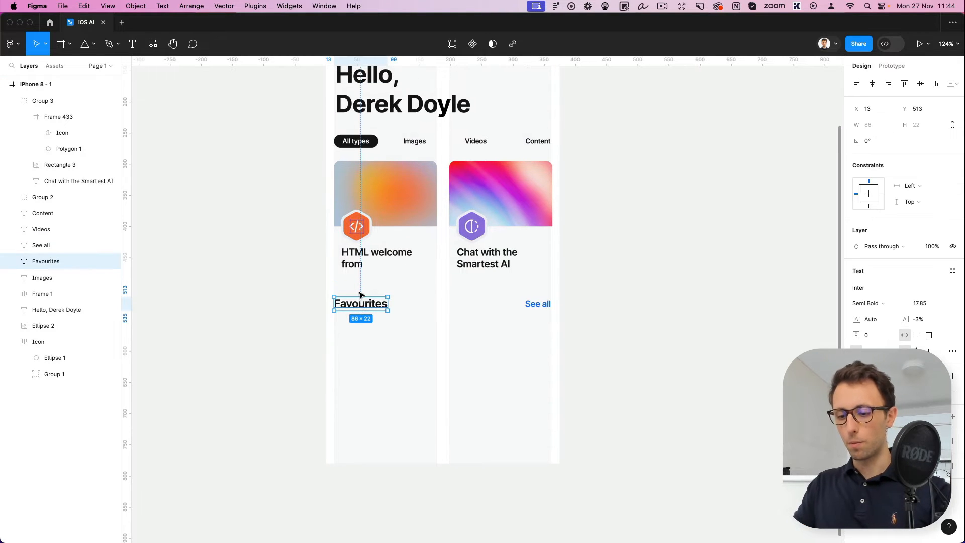
pyautogui.press('r')
pyautogui.moveTo(336, 323); pyautogui.dragTo(368, 354)
pyautogui.click(919, 140)
pyautogui.write('13')
pyautogui.press('Return')
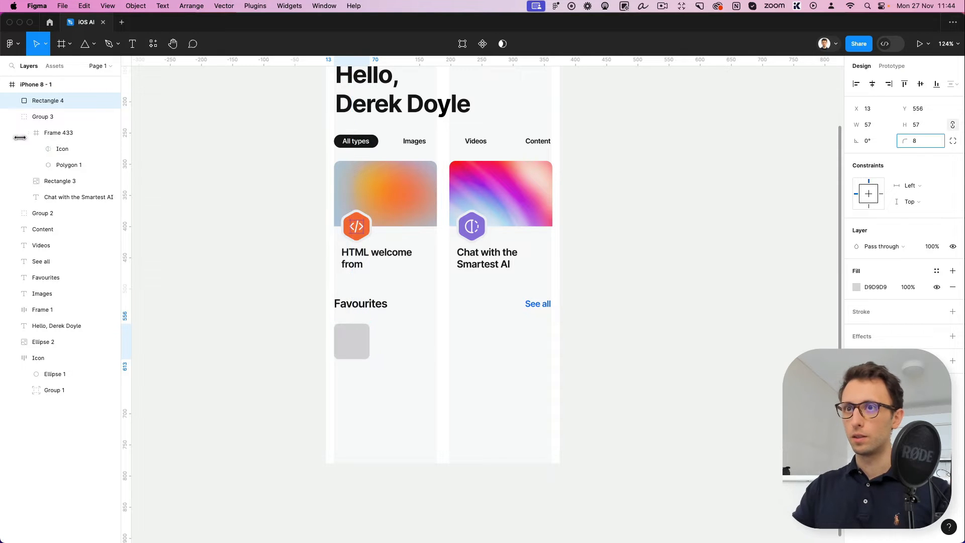
pyautogui.click(366, 360)
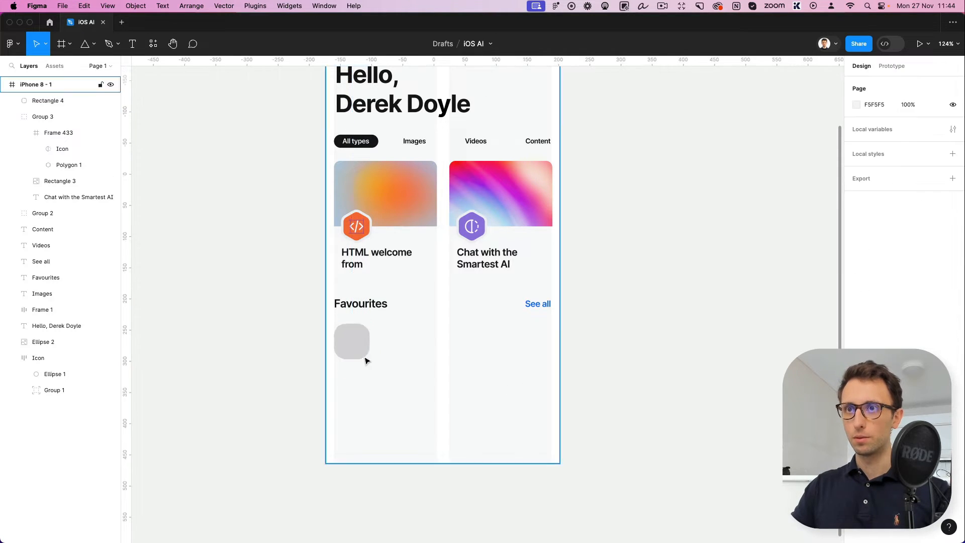
# Copy the "Favourites" heading beside the rounded grey square and change the copy's text to "Education feedback"
pyautogui.scroll(5, 365, 360)
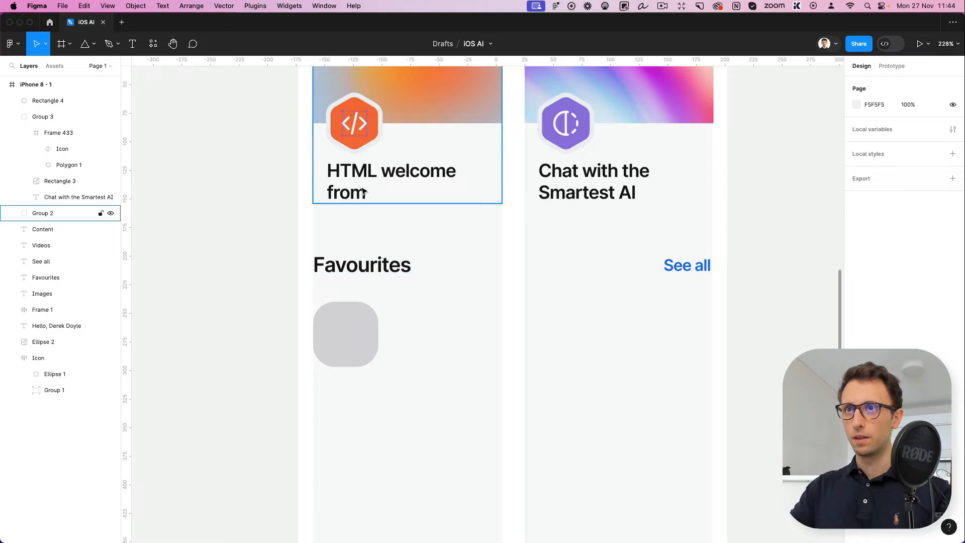
pyautogui.moveTo(370, 275); pyautogui.dragTo(454, 331)
pyautogui.doubleClick(454, 324)
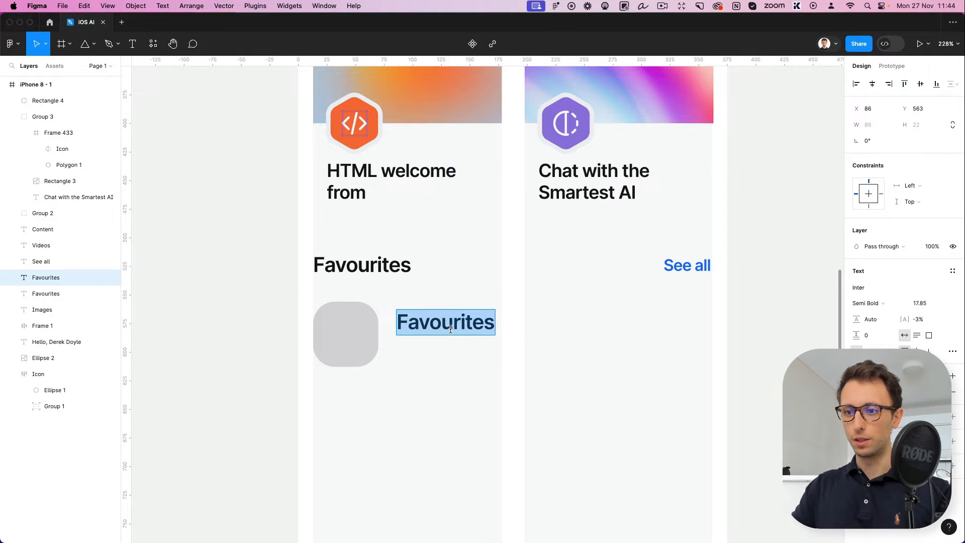
pyautogui.write('Education ')
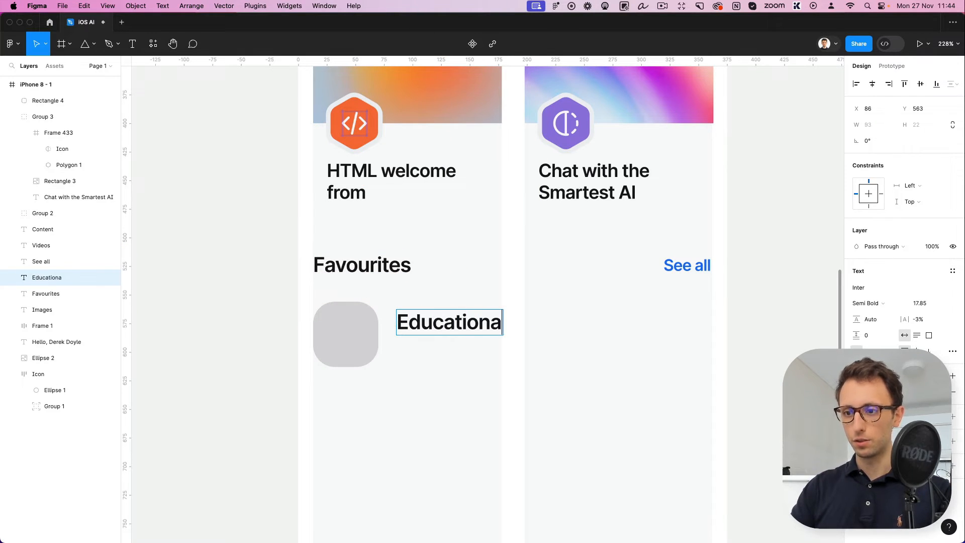
pyautogui.write('feed')
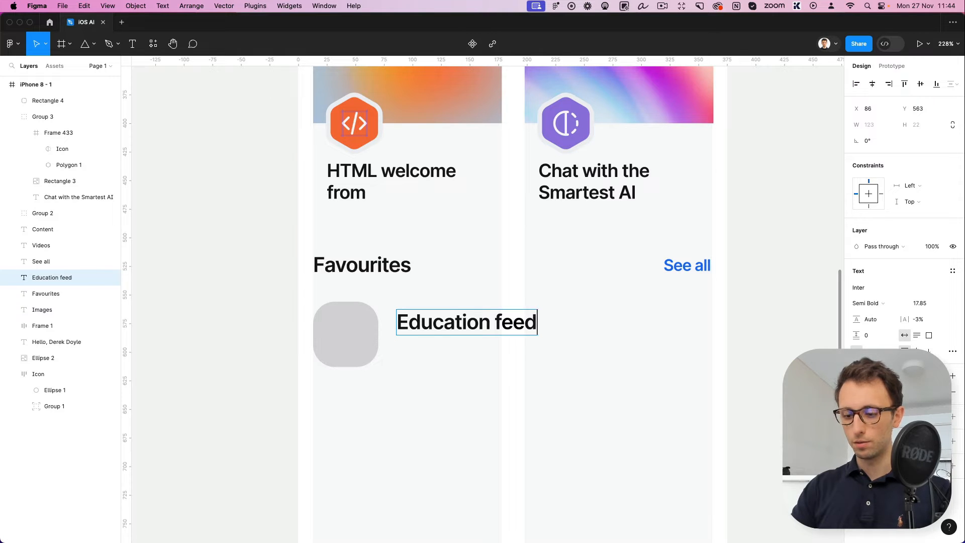
pyautogui.write('back')
pyautogui.press('Escape')
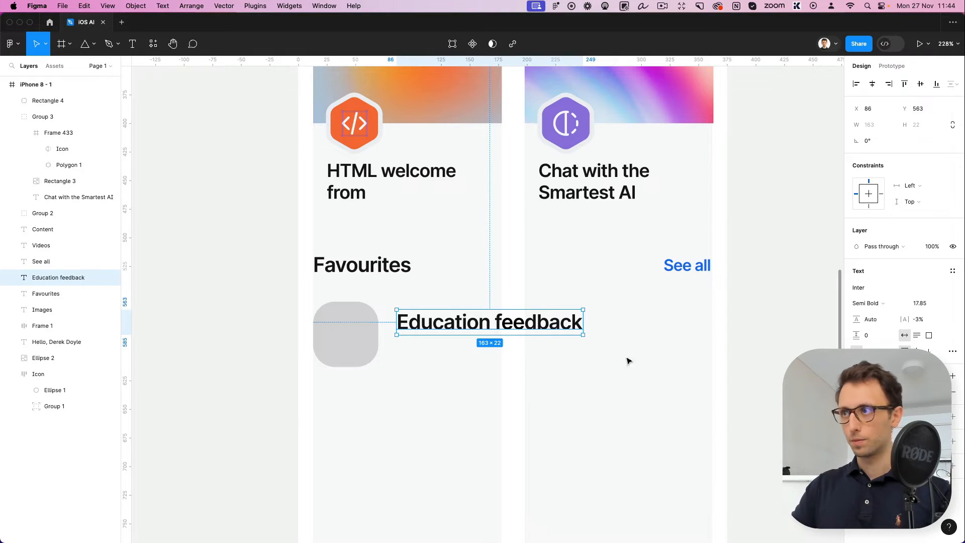
# Reduce the "Education feedback" title to font size 13.85
pyautogui.click(925, 303)
pyautogui.hotkey('shift', 'Down')
pyautogui.press('Up')
pyautogui.press('Up')
pyautogui.press('Up')
pyautogui.press('Up')
pyautogui.press('Up')
pyautogui.press('Up')
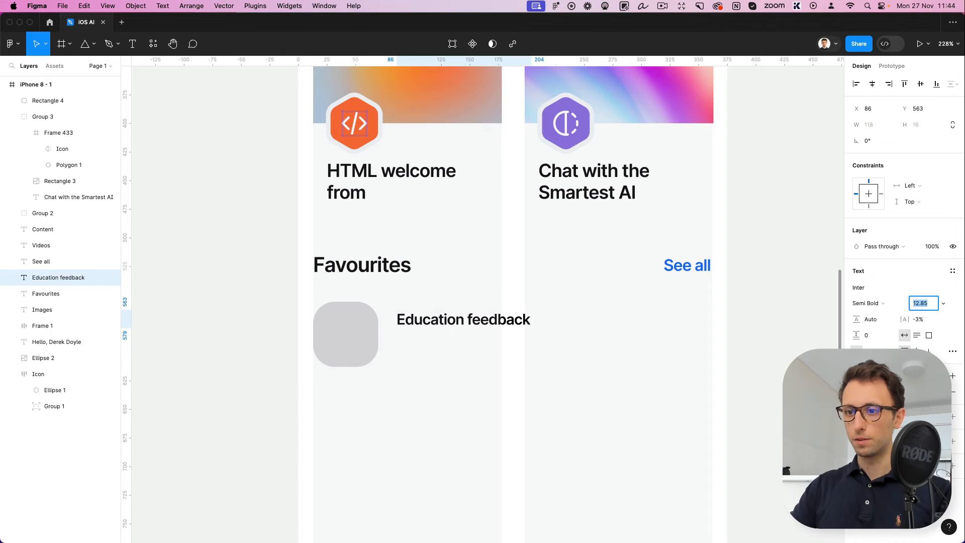
# Copy the "Education feedback" title, change the copy to "1 min ago" and align it to the second column's right edge
pyautogui.moveTo(477, 320); pyautogui.dragTo(646, 315)
pyautogui.press('Return')
pyautogui.write('1 m')
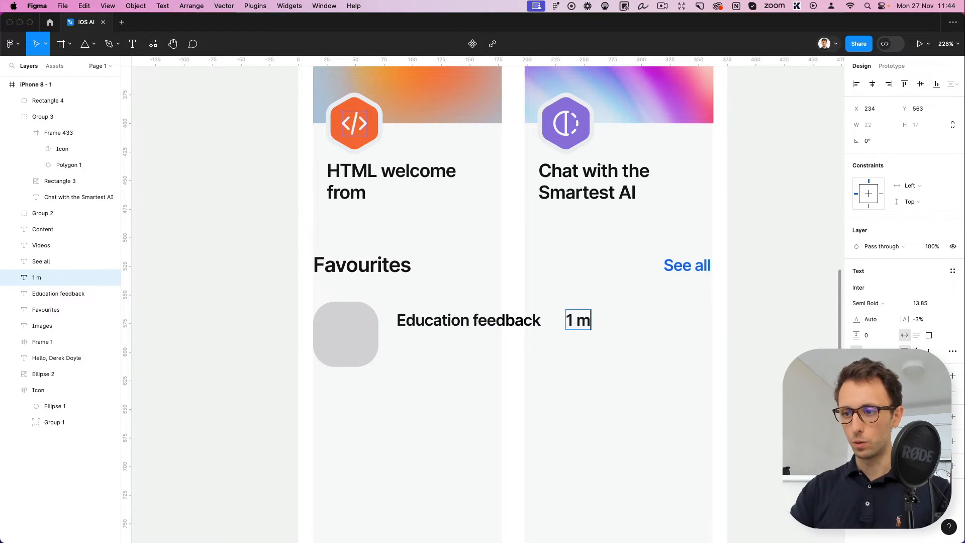
pyautogui.write('in ago')
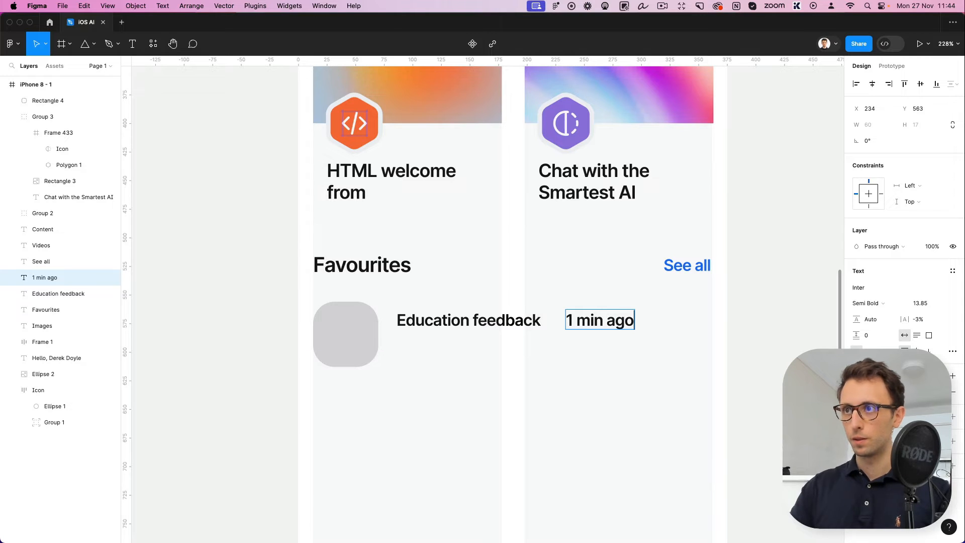
pyautogui.press('Escape')
pyautogui.moveTo(628, 321); pyautogui.dragTo(706, 321)
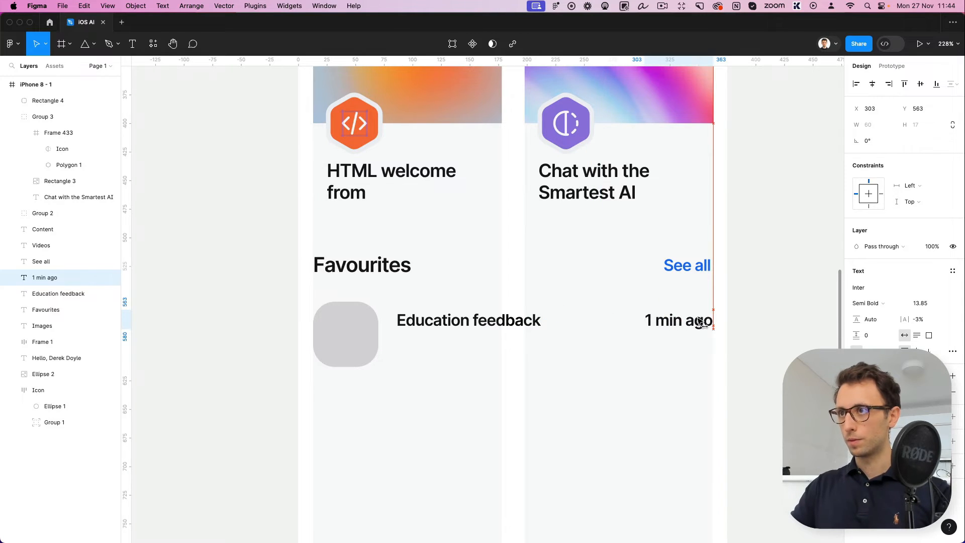
# Set the "1 min ago" label to font size 9.85 and nudge it down to Y 567
pyautogui.click(920, 303)
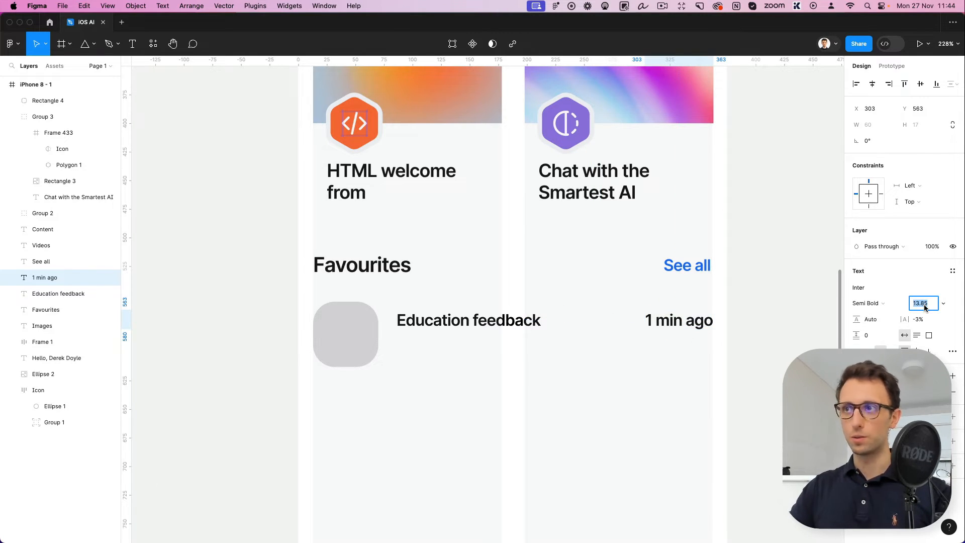
pyautogui.press('Down')
pyautogui.press('Down')
pyautogui.press('Down')
pyautogui.press('Down')
pyautogui.press('Escape')
pyautogui.press('Down')
pyautogui.press('Down')
pyautogui.press('Down')
pyautogui.press('Down')
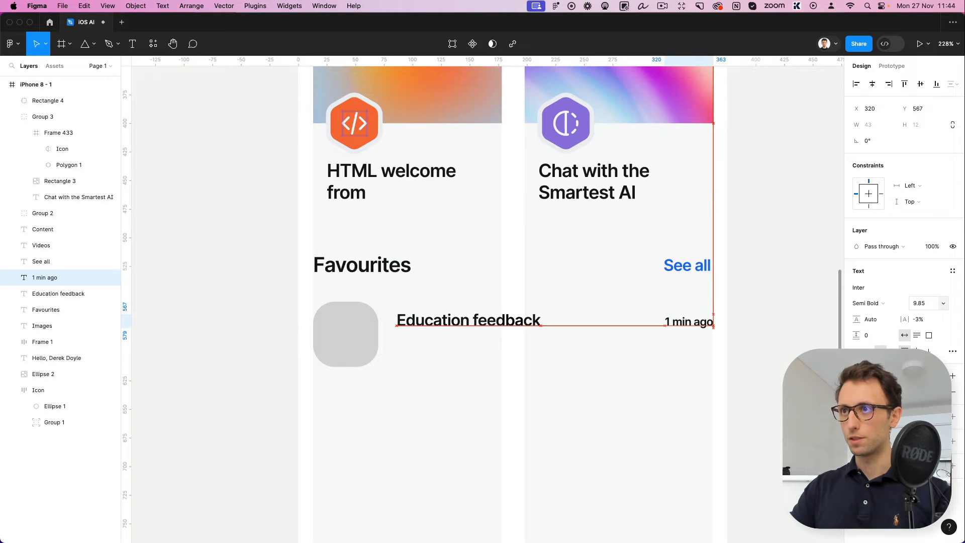
# Give the "1 min ago" label a grey fill and Medium font weight
pyautogui.click(856, 392)
pyautogui.moveTo(737, 328); pyautogui.dragTo(686, 358)
pyautogui.click(618, 375)
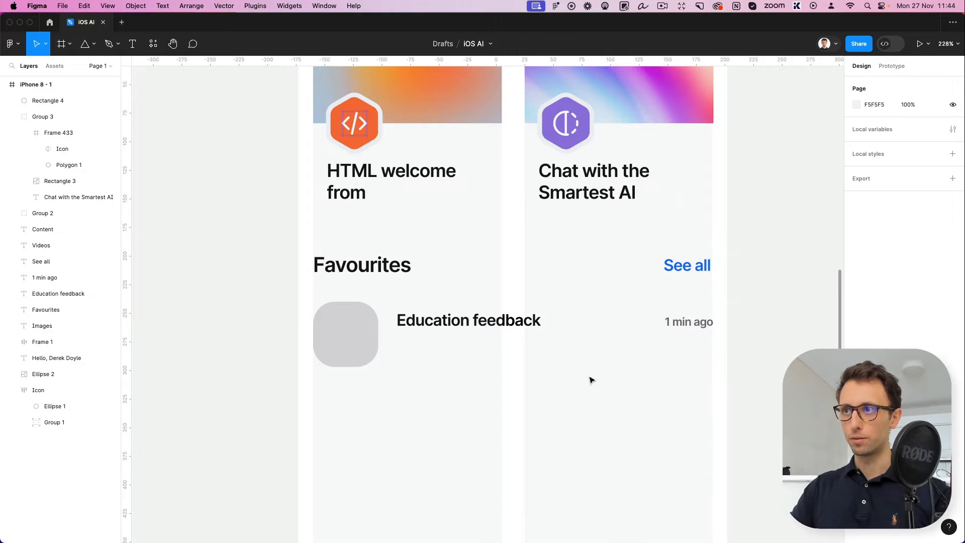
pyautogui.click(686, 322)
pyautogui.click(867, 303)
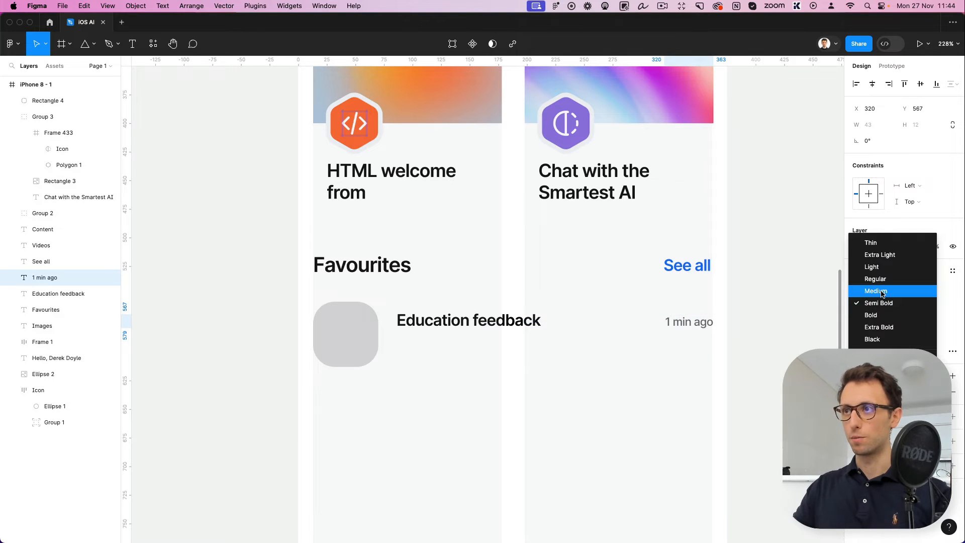
pyautogui.click(877, 290)
pyautogui.click(701, 345)
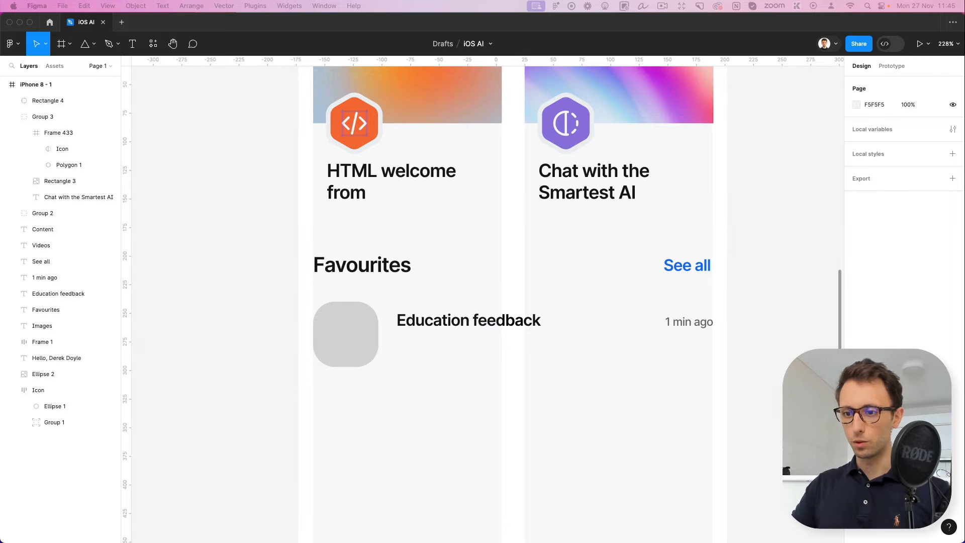
# Paste the copied three-avatar group and place it directly below "Education feedback" at X 86, Y 585
pyautogui.click(444, 329)
pyautogui.press('super+v')
pyautogui.moveTo(481, 288); pyautogui.dragTo(438, 356)
pyautogui.scroll(5, 439, 356)
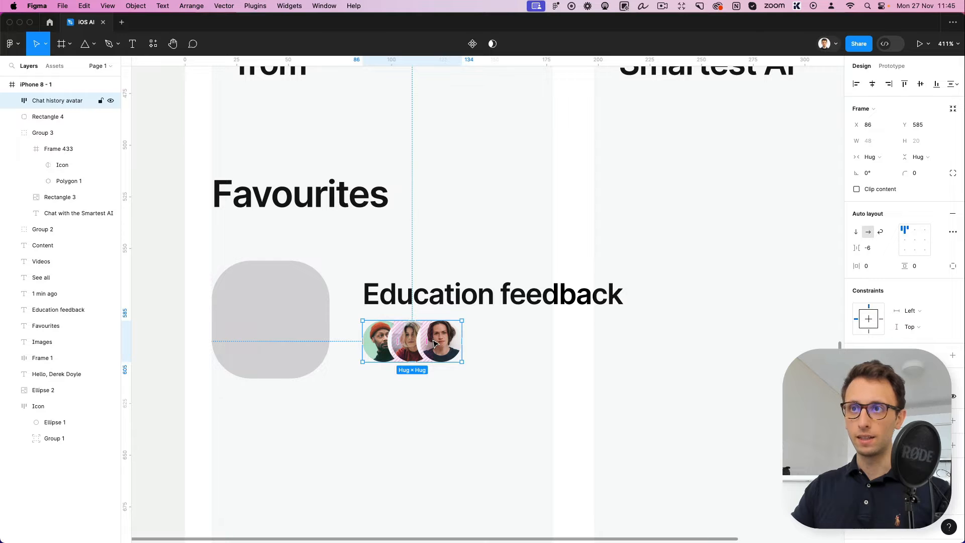
pyautogui.scroll(3, 436, 337)
pyautogui.scroll(3, 435, 337)
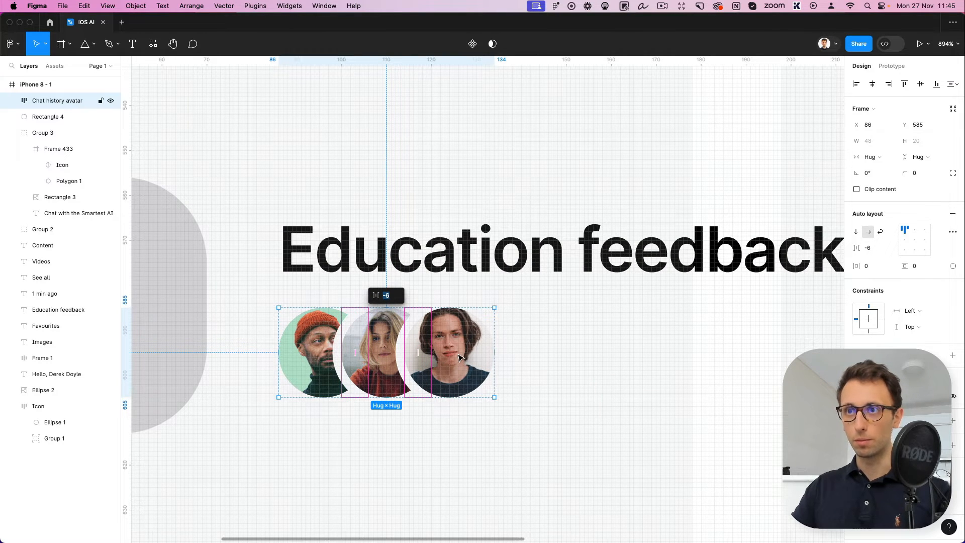
# Hide the white stroke on the third avatar below "Education feedback" and show it again
pyautogui.doubleClick(459, 358)
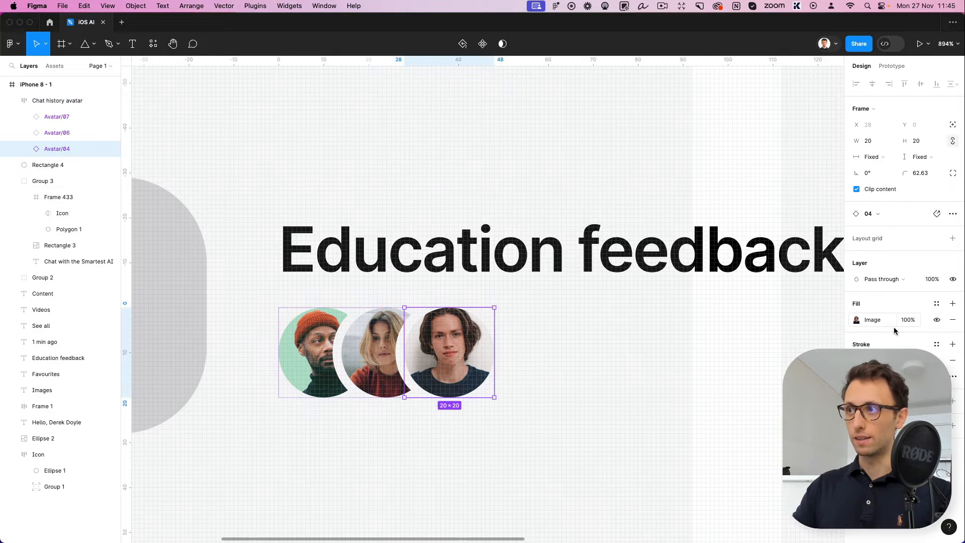
pyautogui.click(936, 360)
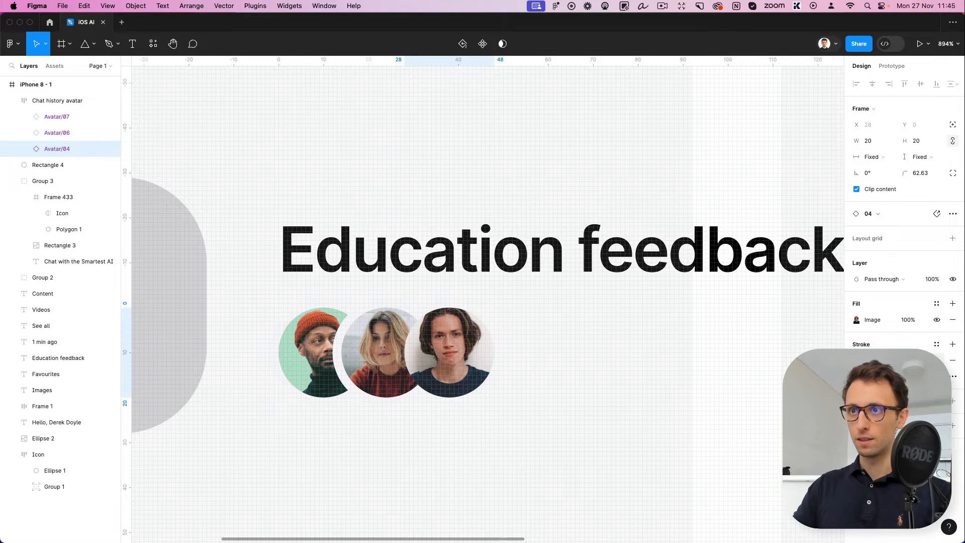
pyautogui.click(936, 361)
pyautogui.click(937, 360)
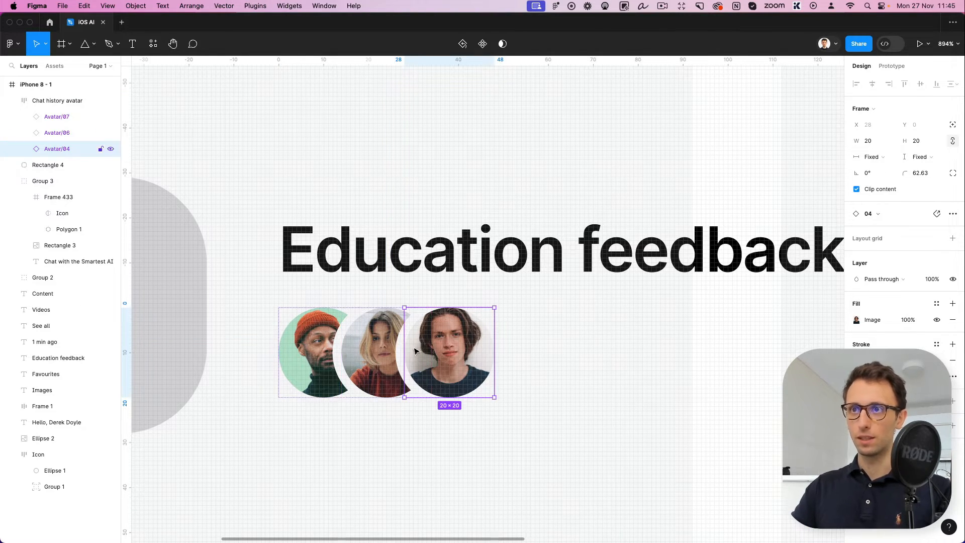
pyautogui.scroll(-3, 402, 343)
pyautogui.click(478, 377)
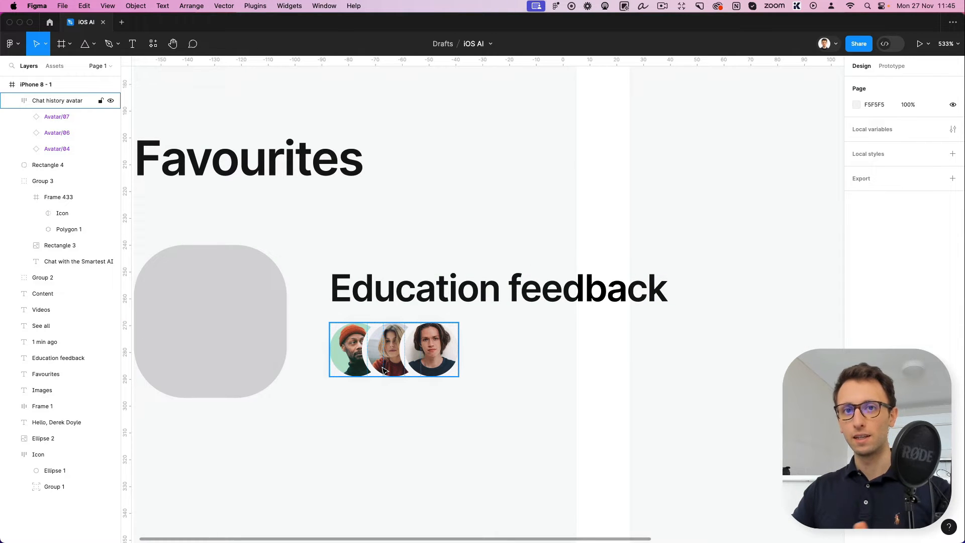
# Fill the grey rounded square beside "Education feedback" with the copied illustration image
pyautogui.scroll(-3, 383, 370)
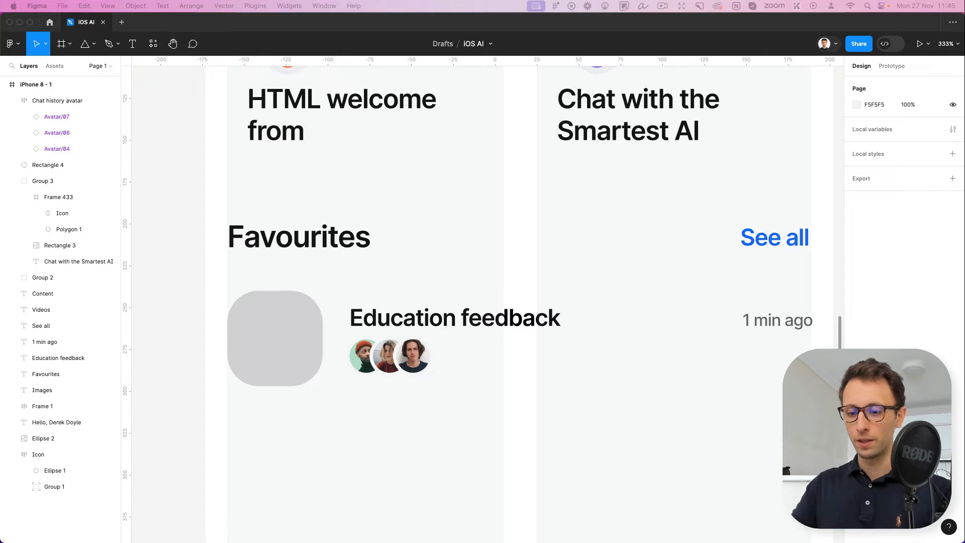
pyautogui.click(283, 348)
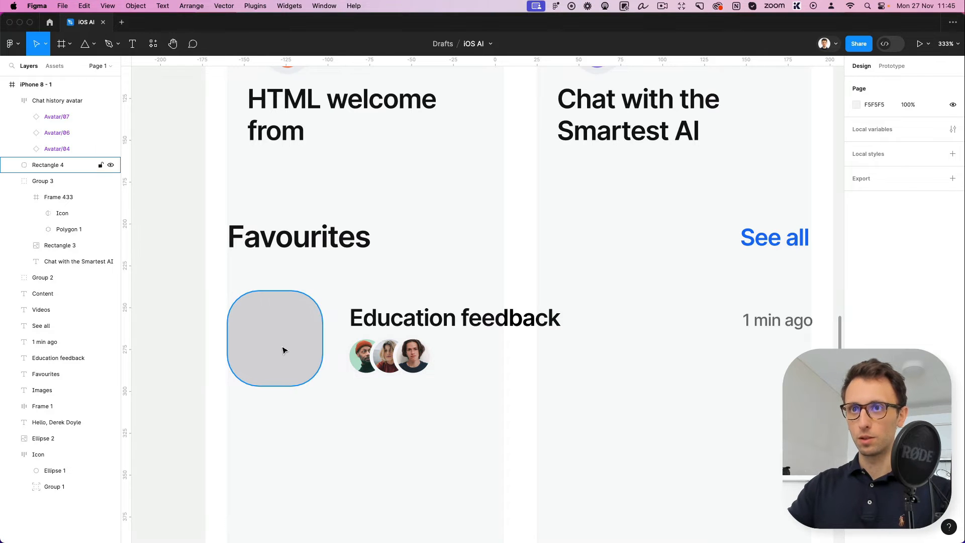
pyautogui.click(284, 347)
pyautogui.press('super+v')
pyautogui.scroll(-4, 312, 392)
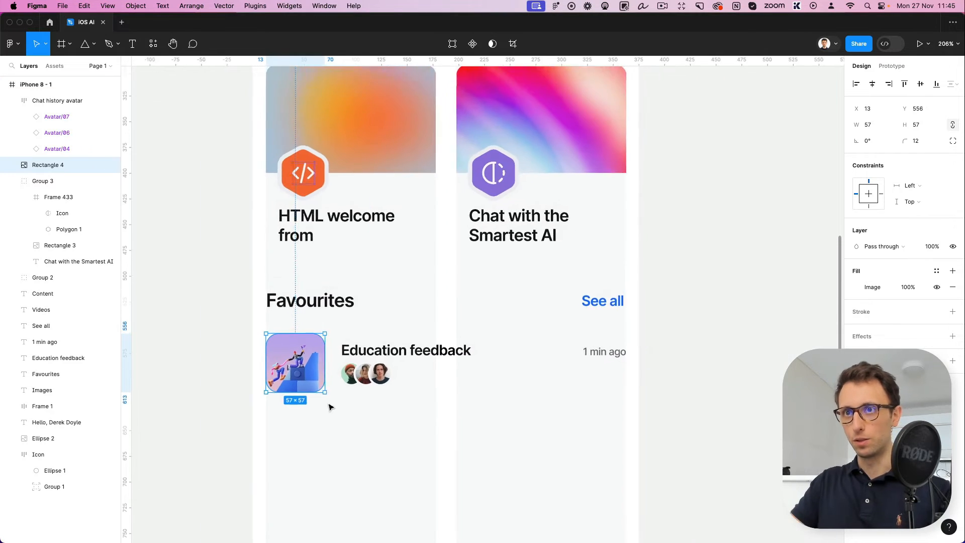
pyautogui.click(342, 389)
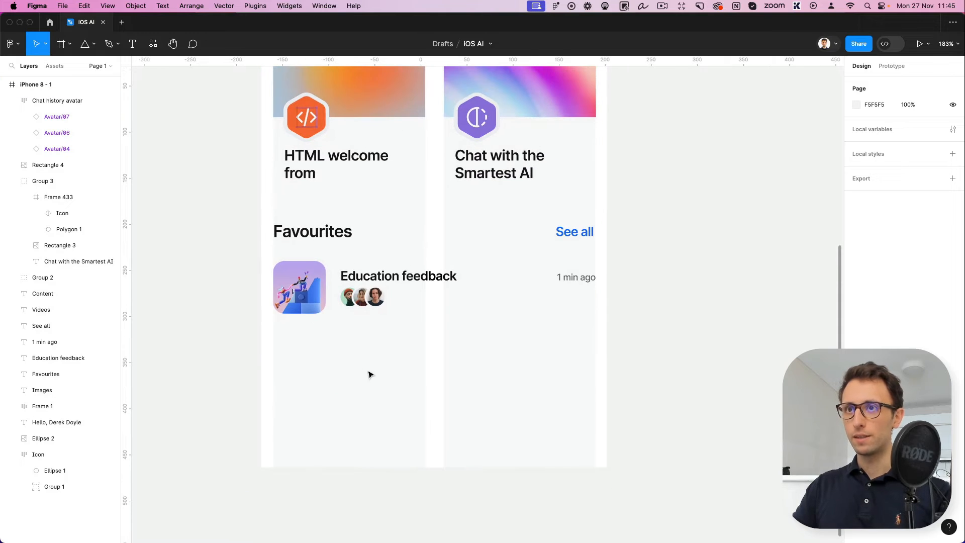
# Combine the "Education feedback" title and its avatar group in a vertical auto layout
pyautogui.moveTo(253, 250); pyautogui.dragTo(616, 327)
pyautogui.moveTo(415, 348); pyautogui.dragTo(339, 268)
pyautogui.hotkey('shift', 'a')
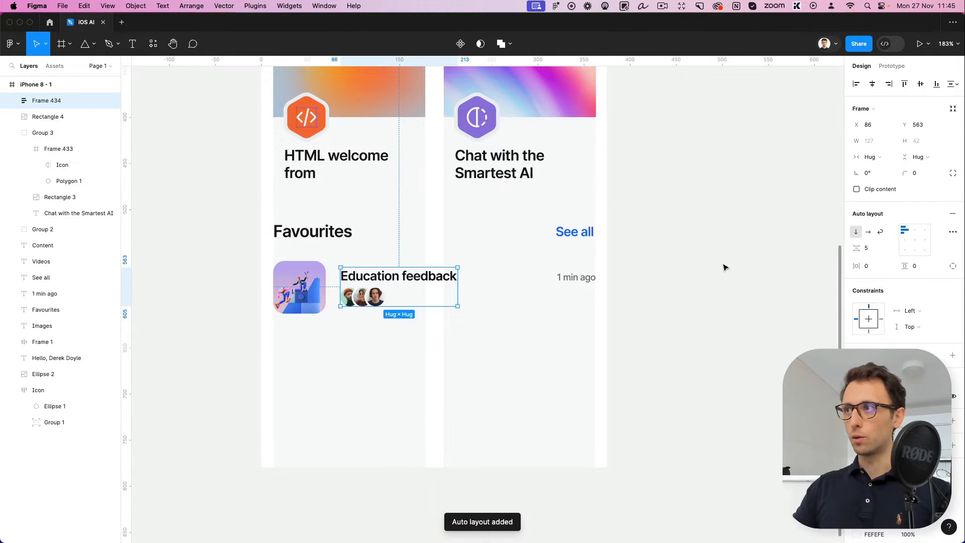
pyautogui.moveTo(265, 255); pyautogui.dragTo(602, 321)
pyautogui.hotkey('shift', 'a')
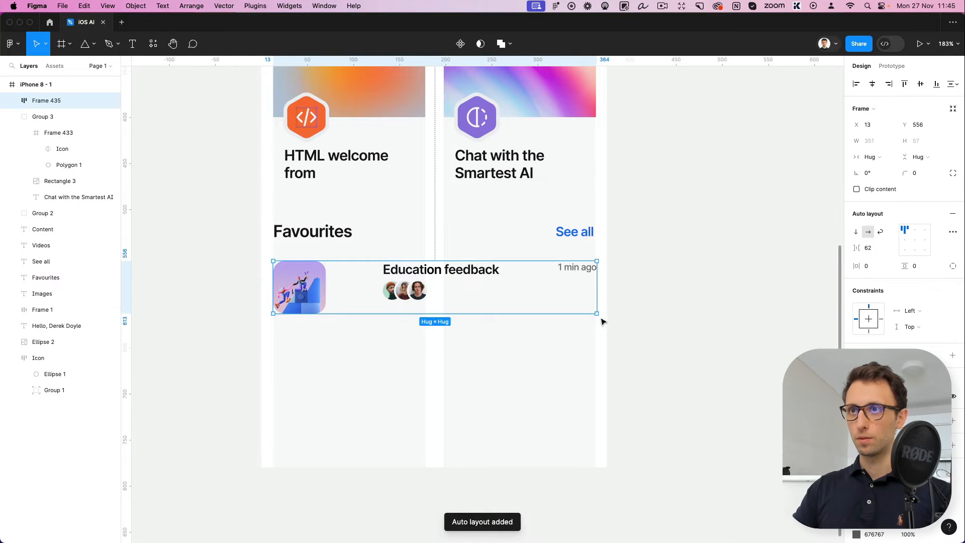
pyautogui.press('super+z')
# Group the thumbnail and title stack in an auto layout, and wrap it with "1 min ago" in an outer auto layout aligned centre right
pyautogui.moveTo(233, 256); pyautogui.dragTo(417, 329)
pyautogui.hotkey('shift', 'a')
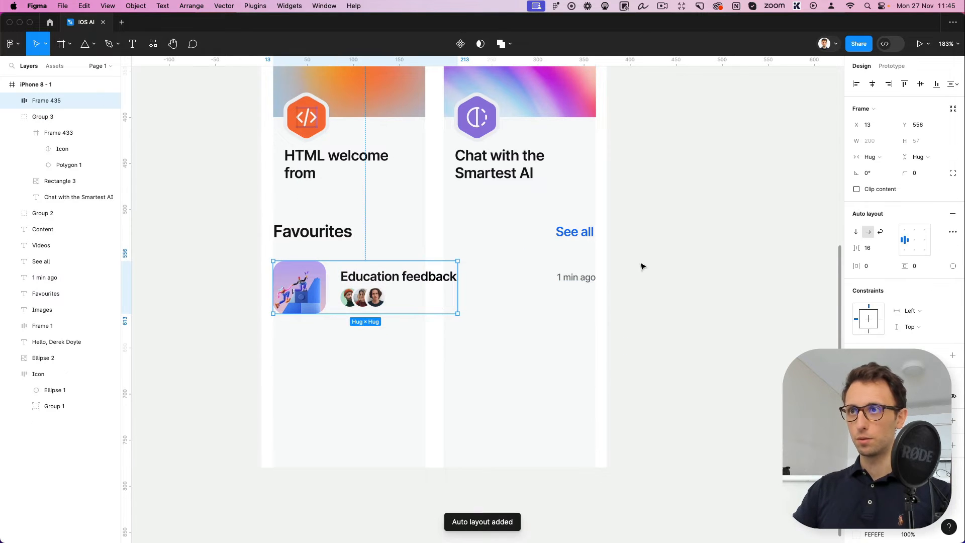
pyautogui.moveTo(639, 239); pyautogui.dragTo(265, 341)
pyautogui.hotkey('shift', 'a')
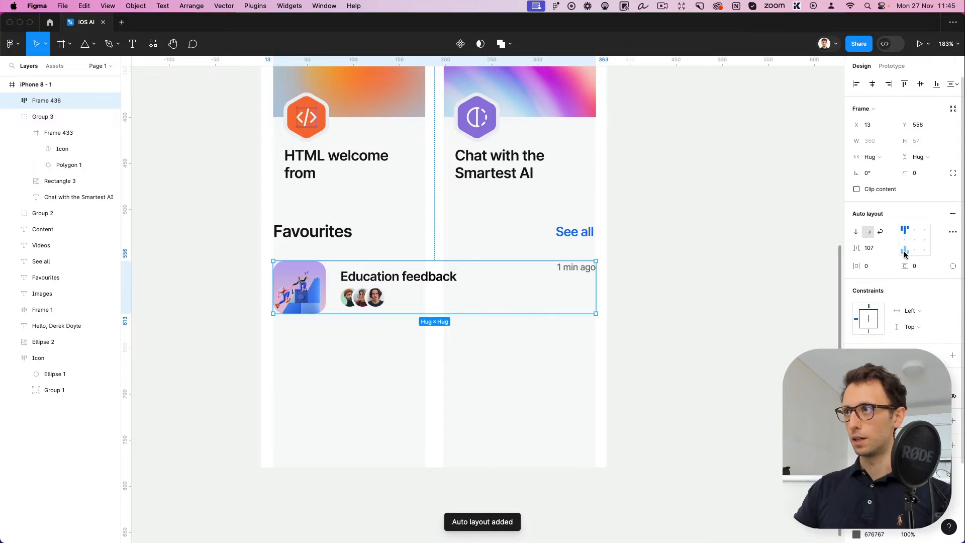
pyautogui.click(925, 242)
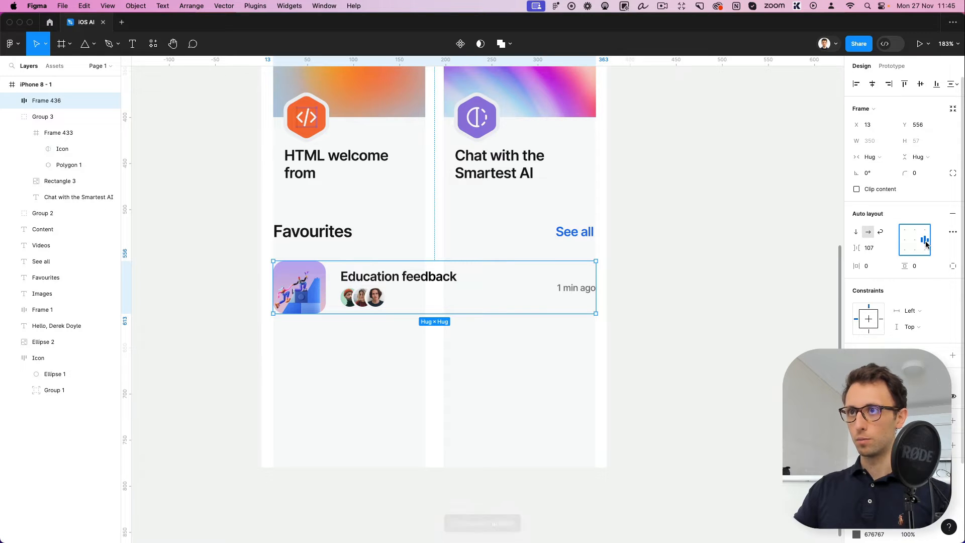
pyautogui.click(665, 291)
# Duplicate the "Education feedback" row straight down, leaving a gap of about 17 px below the original
pyautogui.click(424, 300)
pyautogui.moveTo(424, 300); pyautogui.dragTo(429, 369)
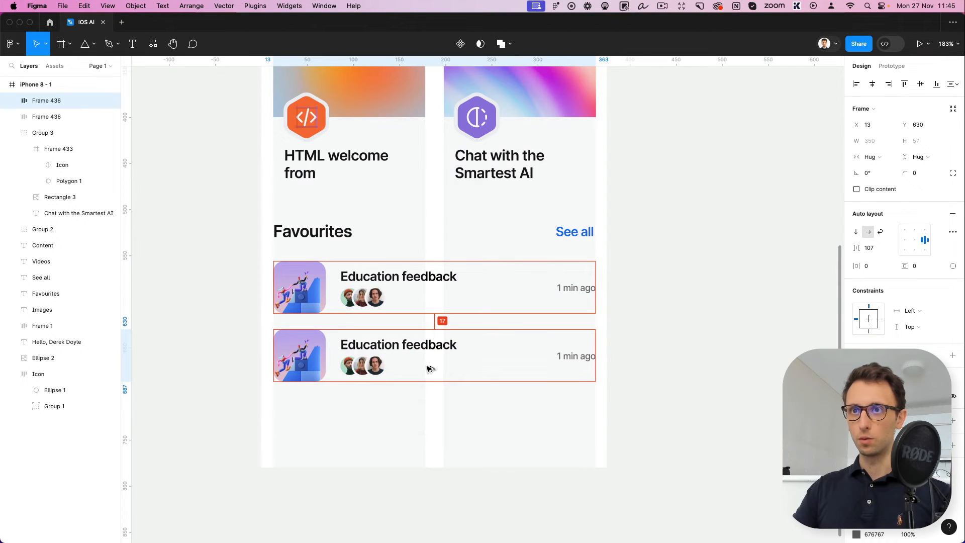
pyautogui.click(680, 387)
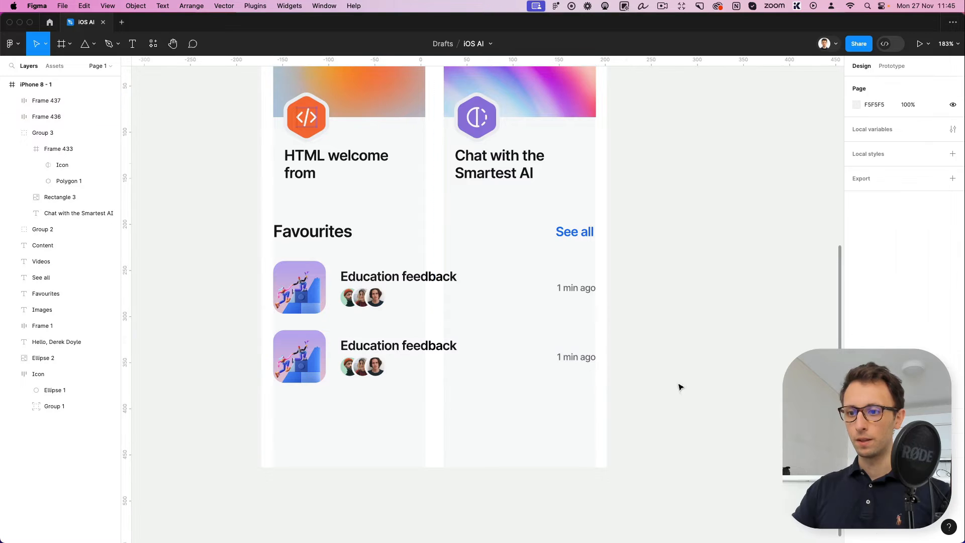
# Change the duplicated row's title to "Code Generation"
pyautogui.doubleClick(399, 348)
pyautogui.write('Code Generation')
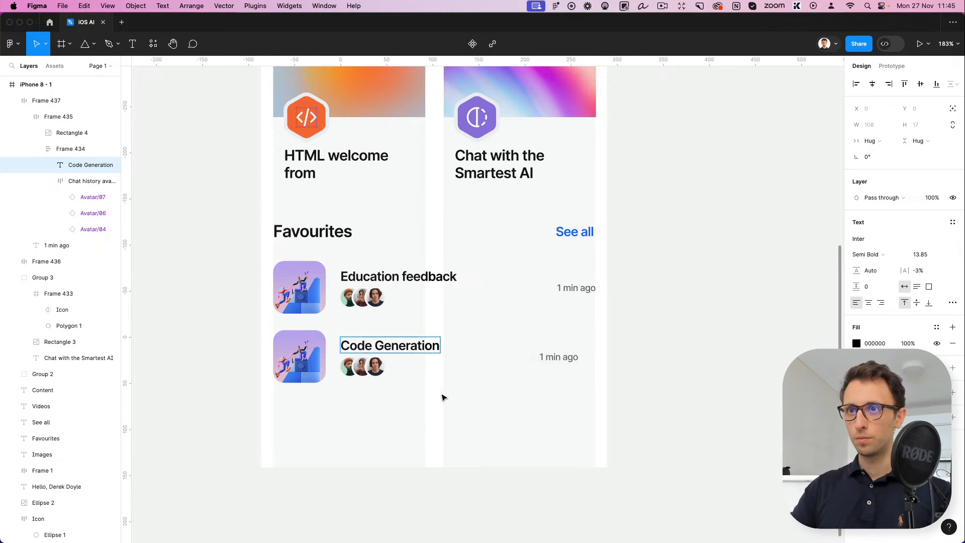
pyautogui.click(420, 443)
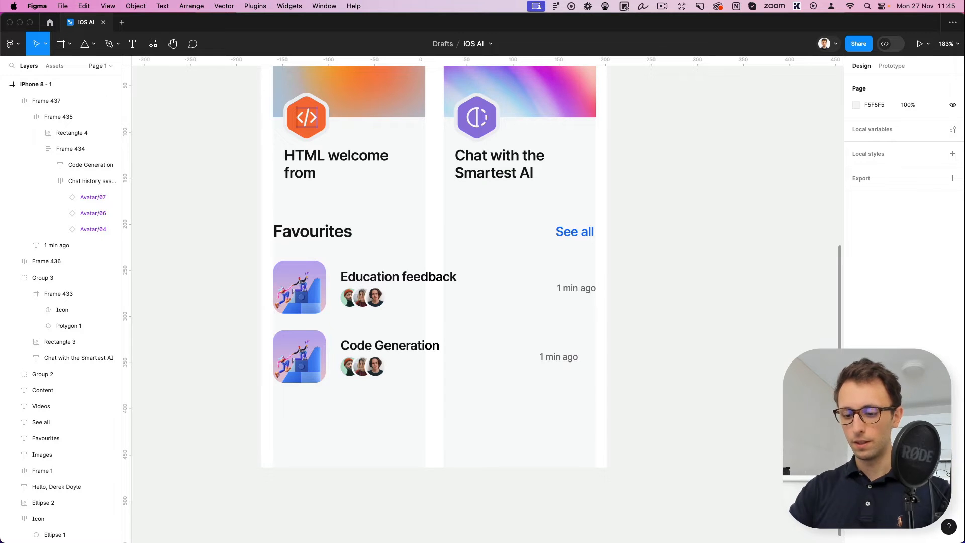
# Select the thumbnail image in the "Code Generation" row
pyautogui.click(298, 373)
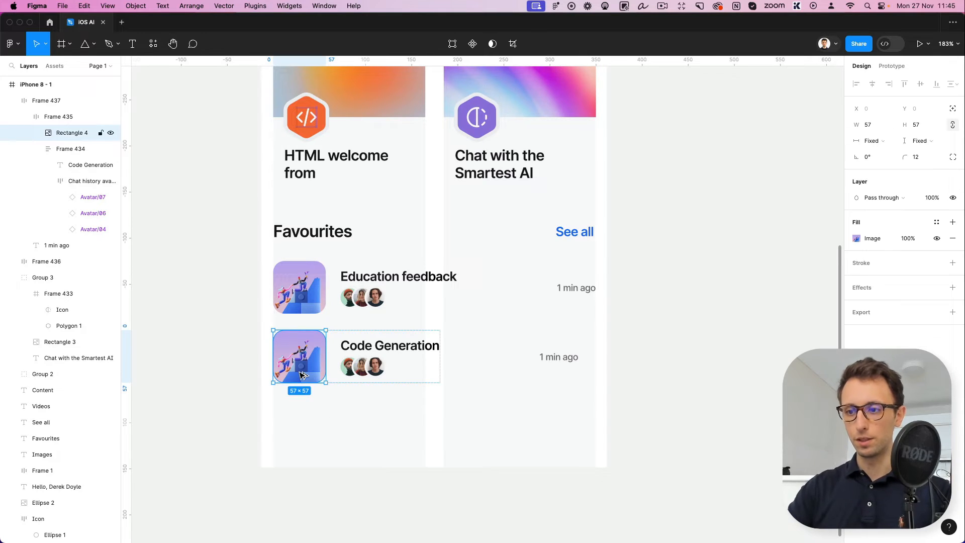
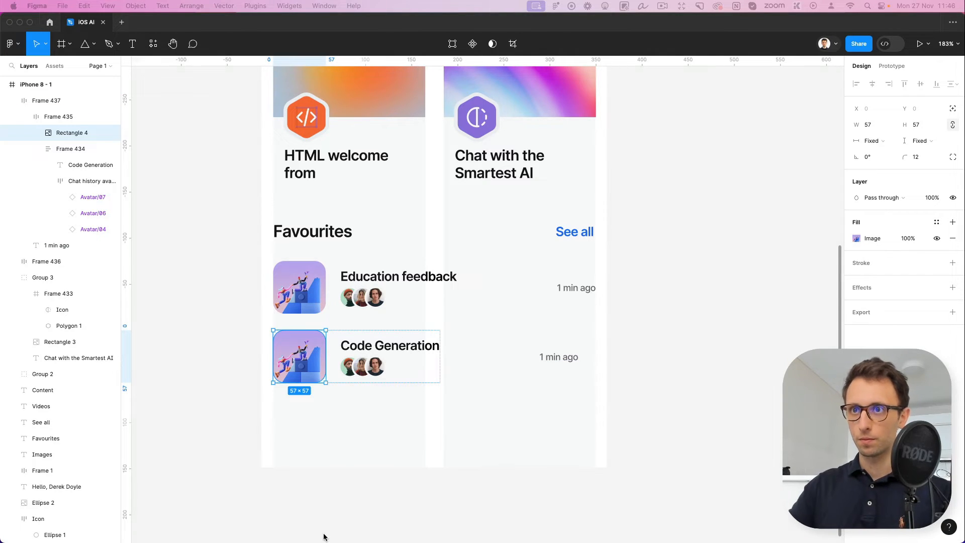
# Try to stretch the "Code Generation" row to 350 px wide so it ends at the column edge
pyautogui.doubleClick(306, 358)
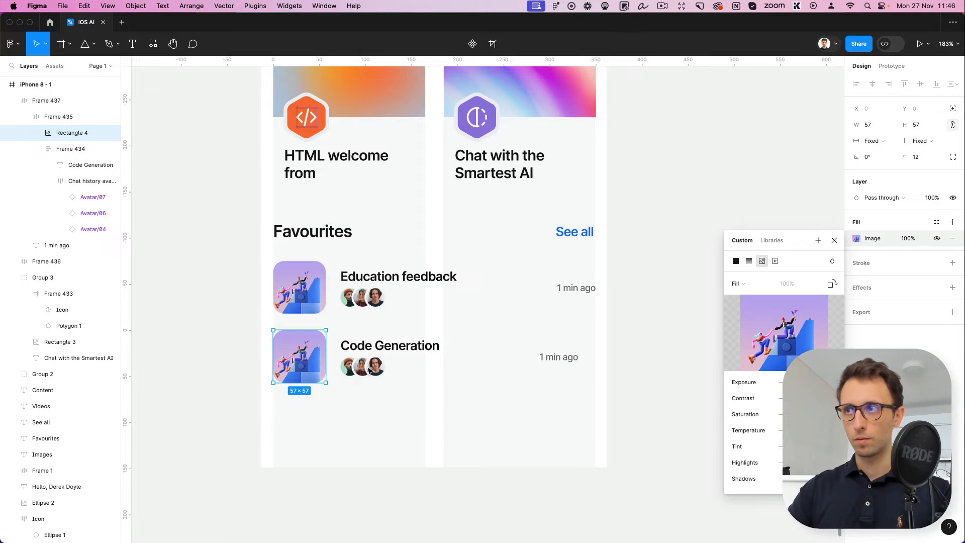
pyautogui.click(834, 240)
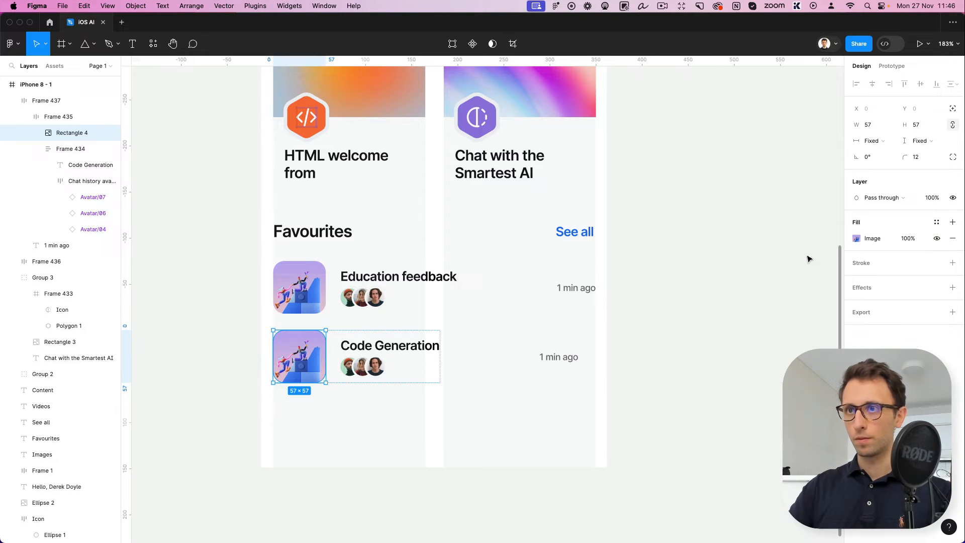
pyautogui.click(467, 400)
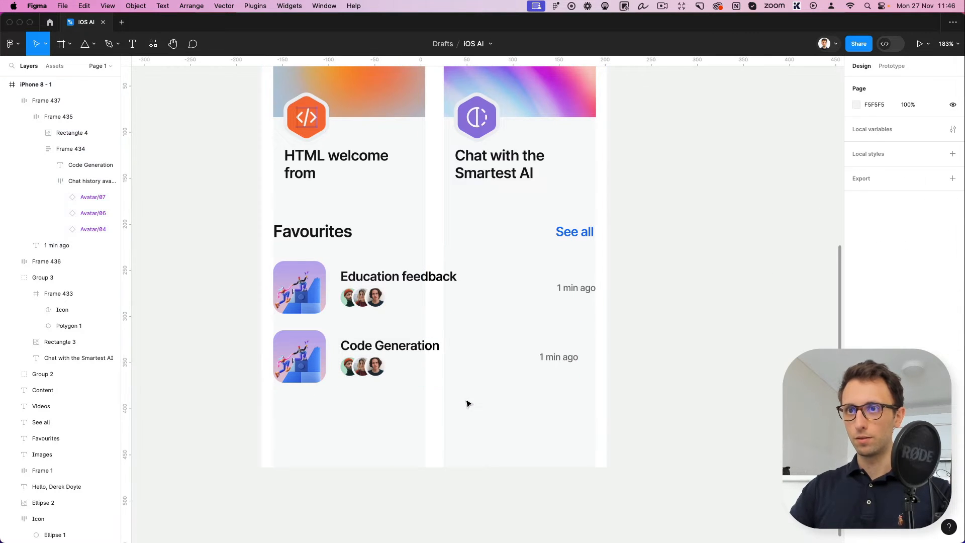
pyautogui.keyDown('super'); pyautogui.click(548, 363); pyautogui.keyUp('super')
pyautogui.click(603, 351)
pyautogui.click(574, 349)
pyautogui.moveTo(578, 350); pyautogui.dragTo(597, 350)
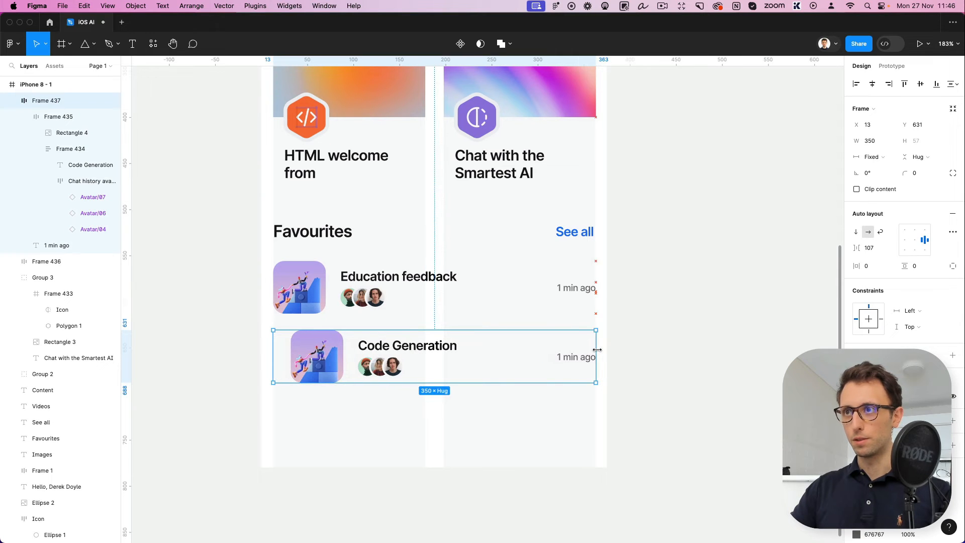
# Undo the row resize and the title change on the duplicated Favourites row
pyautogui.press('super+z')
pyautogui.click(589, 358)
pyautogui.press('super+z')
pyautogui.press('super+z')
pyautogui.press('super+z')
pyautogui.press('super+z')
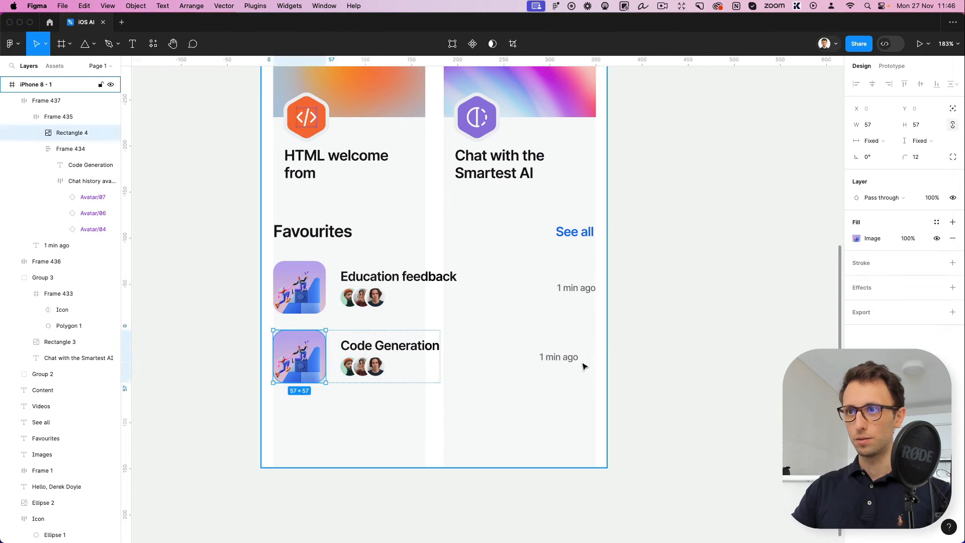
pyautogui.press('super+z')
pyautogui.press('super+z')
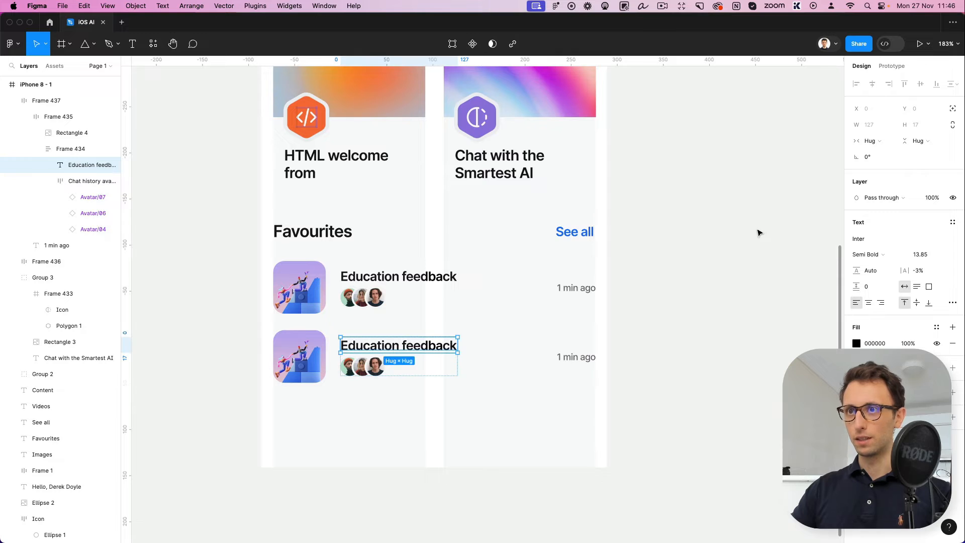
# Remove the outer auto layout from the duplicated "Education feedback" row
pyautogui.click(526, 361)
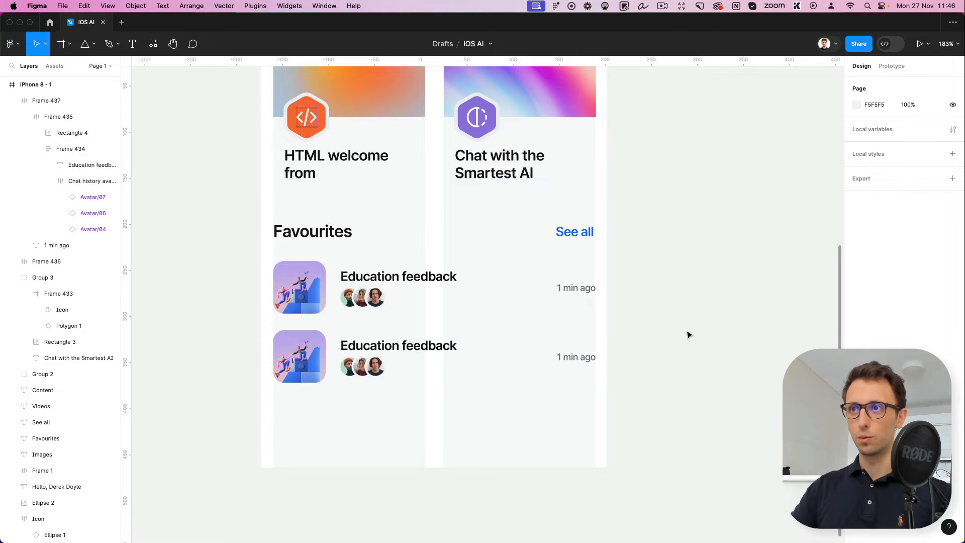
pyautogui.rightClick(405, 357)
pyautogui.click(377, 354)
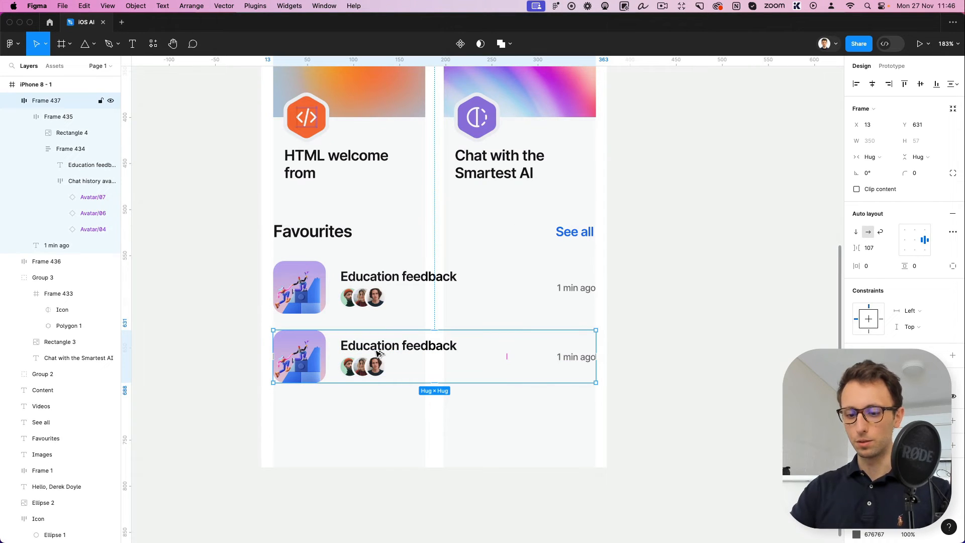
pyautogui.hotkey('shift', 'alt', 'a')
pyautogui.click(471, 421)
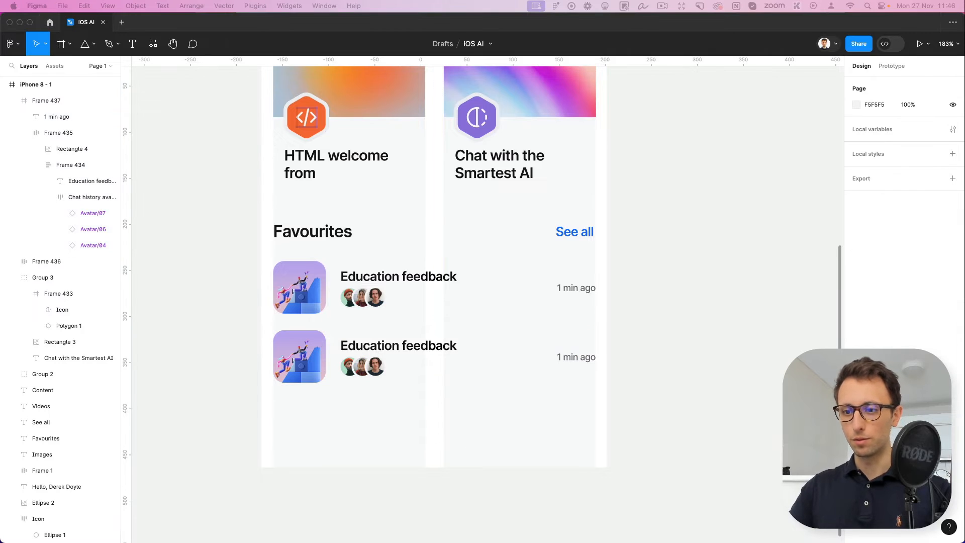
# Paste the 52 × 52 px scooter image frame and place it on the empty canvas beside the phone frame
pyautogui.click(375, 415)
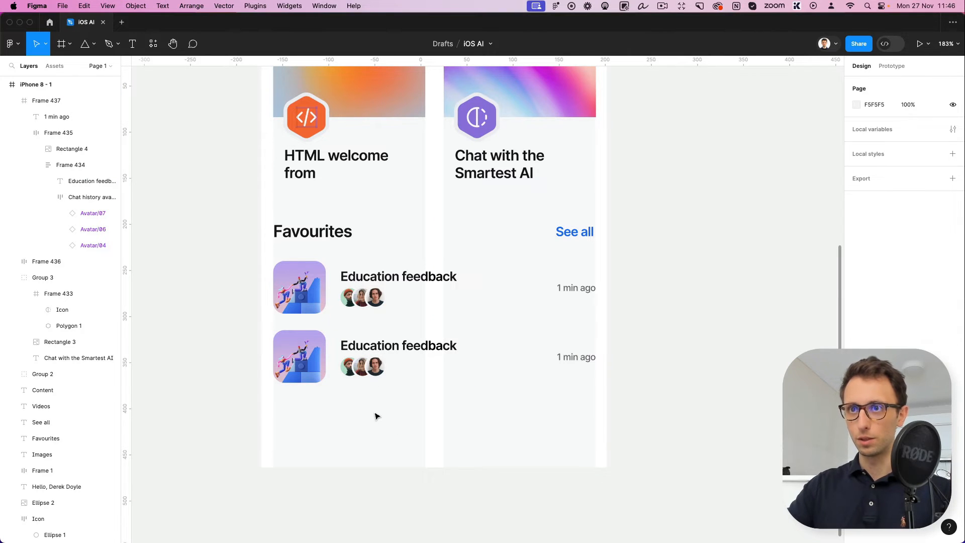
pyautogui.hscroll(-3, 376, 415)
pyautogui.press('super+v')
pyautogui.moveTo(539, 301); pyautogui.dragTo(363, 331)
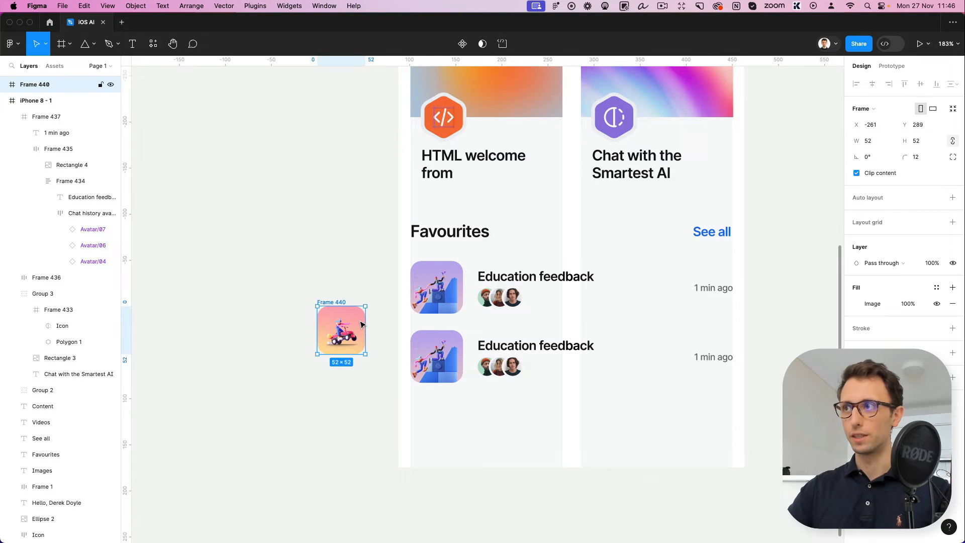
# Apply the scooter image's properties to the second Favourites row's thumbnail and delete the pasted source frame
pyautogui.keyDown('super'); pyautogui.click(455, 364); pyautogui.keyUp('super')
pyautogui.press('alt+super+v')
pyautogui.click(328, 328)
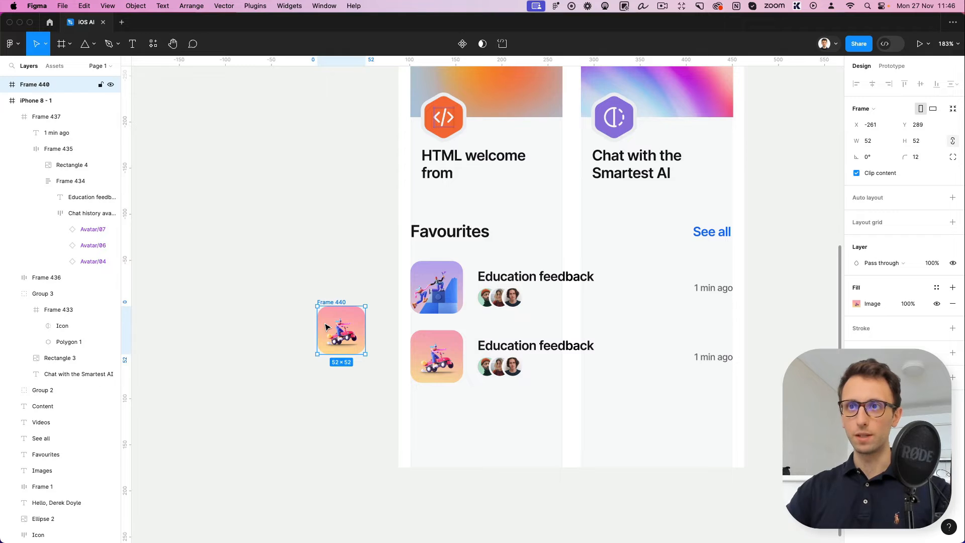
pyautogui.press('Delete')
# Change the second Favourites row's title to "Code generation"
pyautogui.hscroll(2, 326, 327)
pyautogui.scroll(-1, 326, 328)
pyautogui.doubleClick(426, 322)
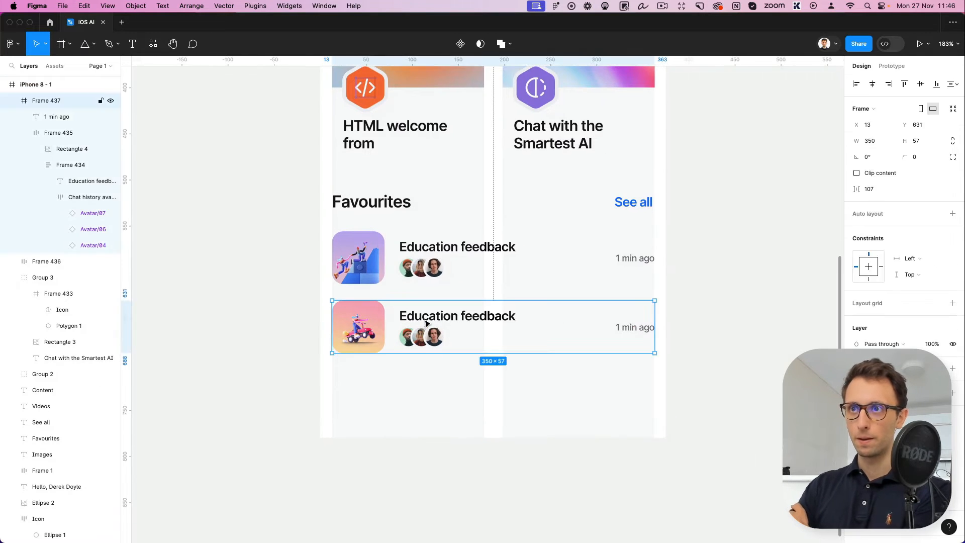
pyautogui.doubleClick(426, 322)
pyautogui.doubleClick(426, 322)
pyautogui.doubleClick(426, 322)
pyautogui.write('C')
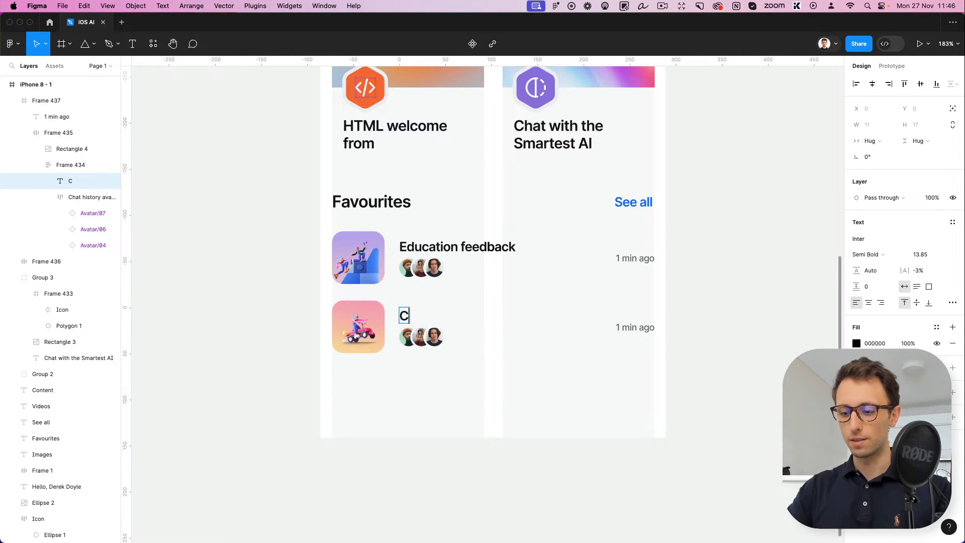
pyautogui.write('ode ')
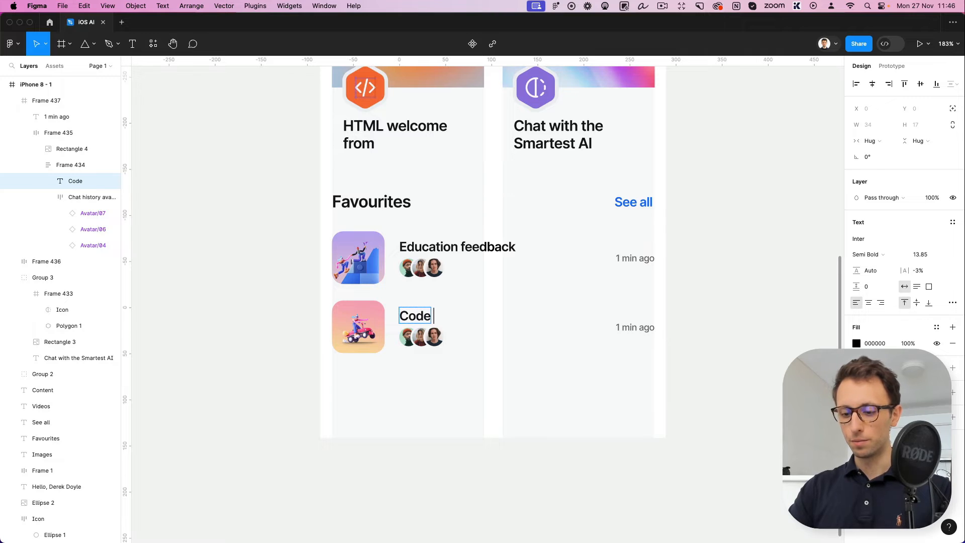
pyautogui.write('generation')
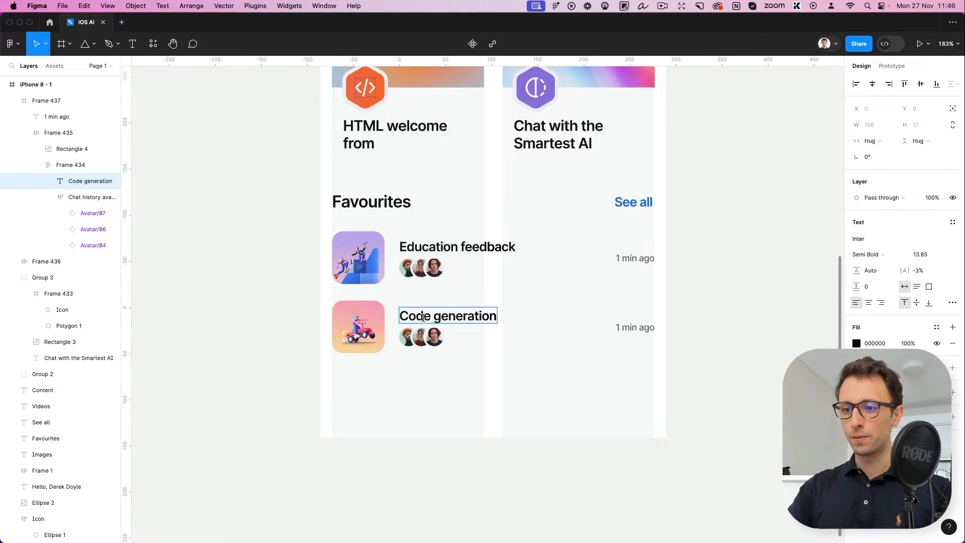
pyautogui.click(506, 455)
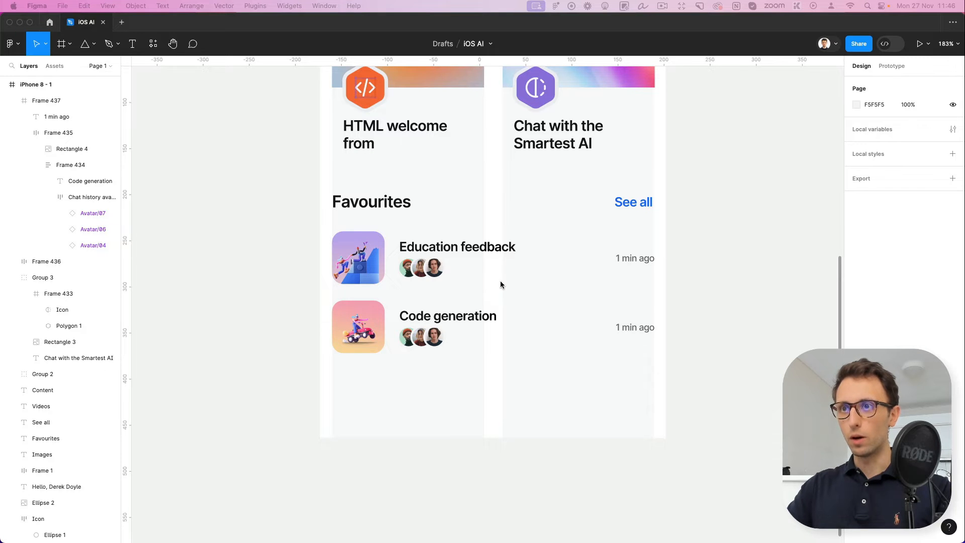
# Paste the TabBar component into the iPhone 8 frame and move it up so it sits on the frame's lower edge
pyautogui.scroll(-5, 500, 284)
pyautogui.scroll(10, 505, 306)
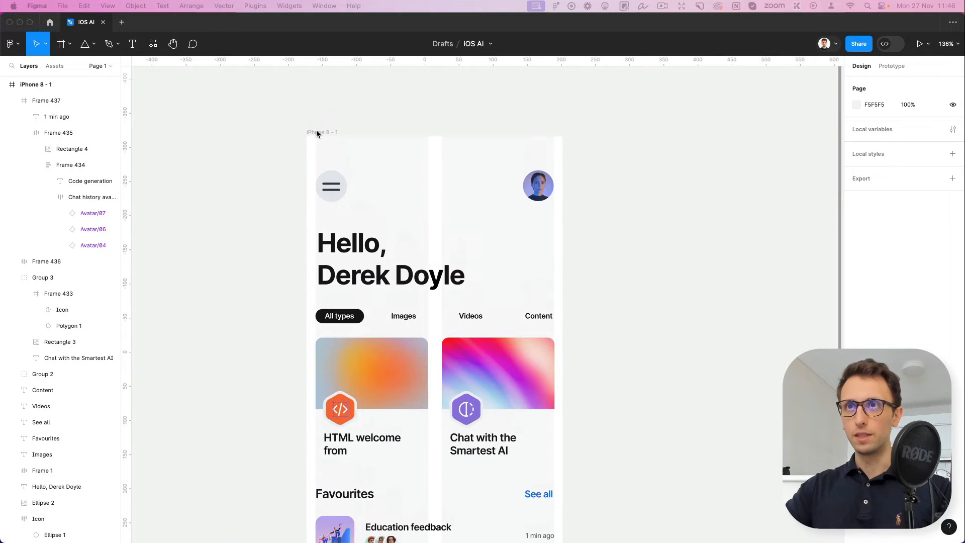
pyautogui.click(316, 133)
pyautogui.hotkey('ctrl', 'v')
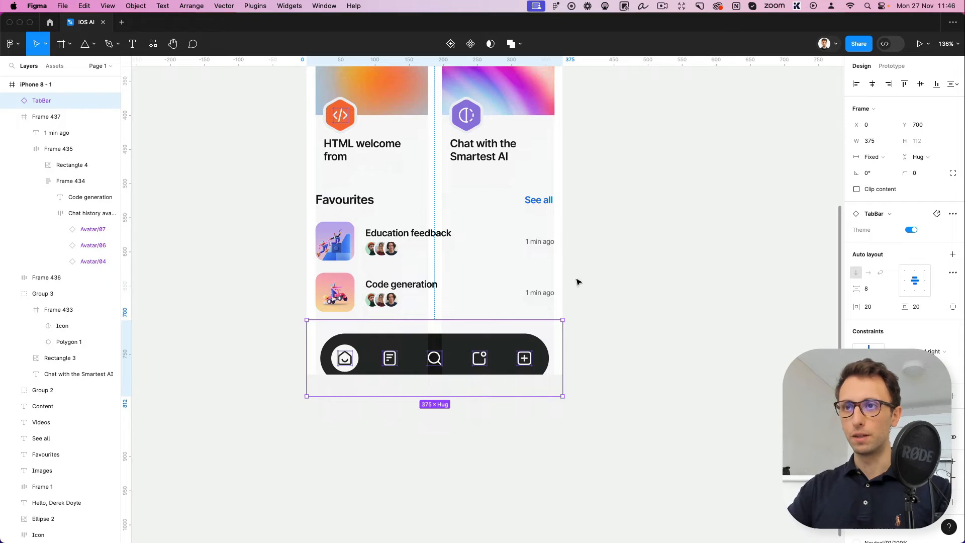
pyautogui.moveTo(482, 356); pyautogui.dragTo(482, 334)
pyautogui.click(481, 378)
pyautogui.scroll(5, 482, 377)
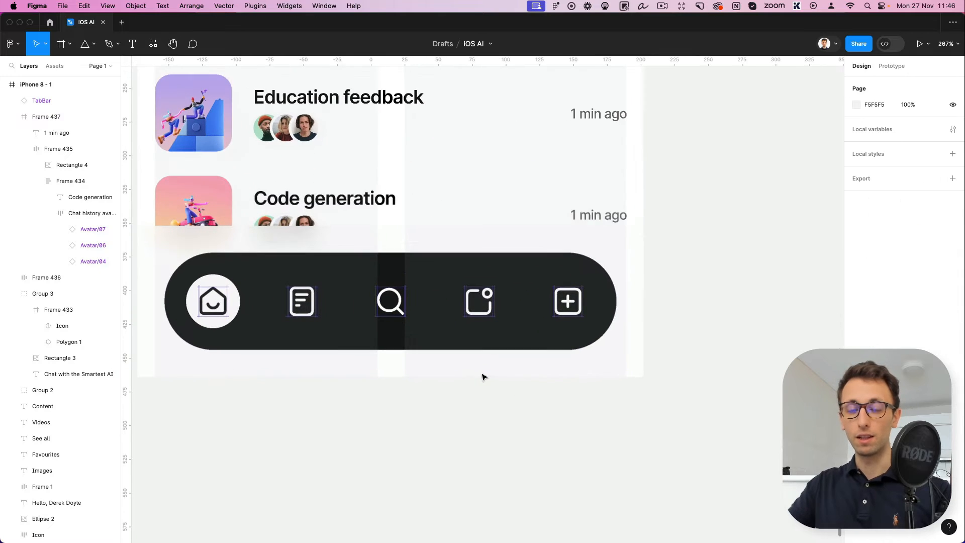
pyautogui.hscroll(-3, 494, 413)
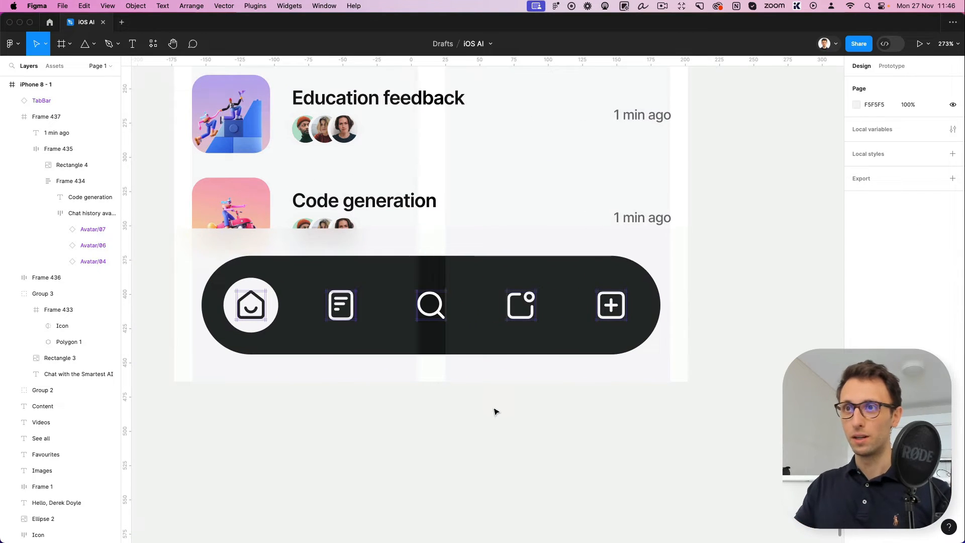
pyautogui.scroll(2, 483, 401)
pyautogui.click(475, 384)
pyautogui.click(462, 418)
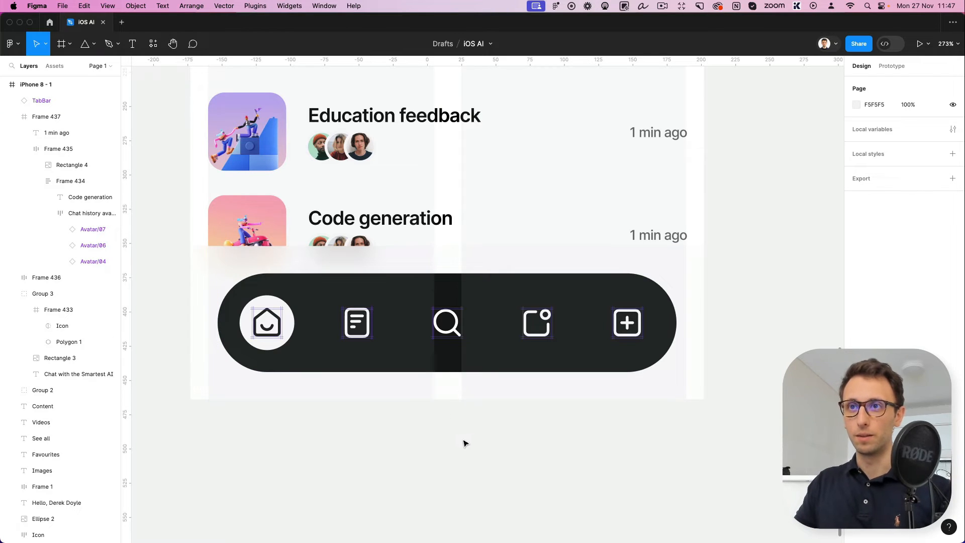
pyautogui.scroll(5, 376, 332)
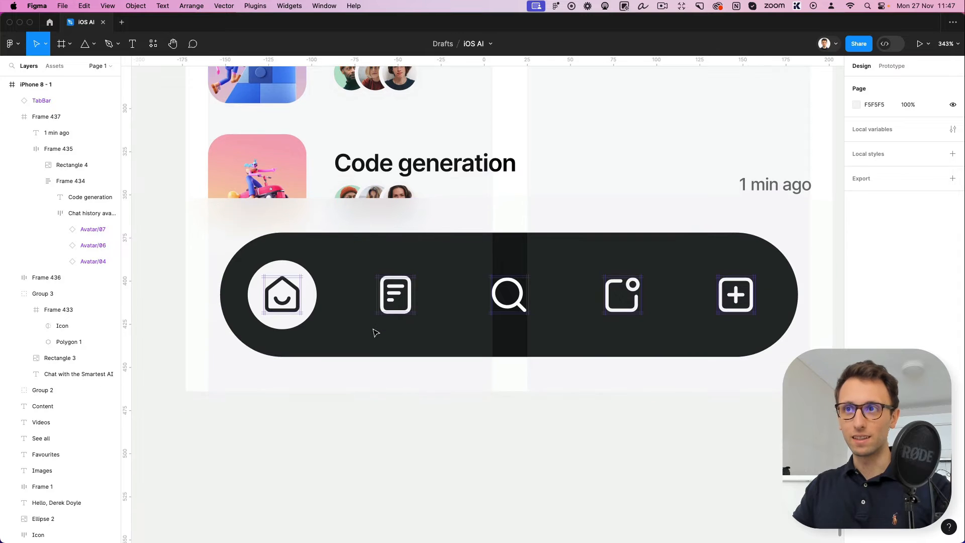
# Draw a pill about 320 × 71 px below the phone frame with corner radius 63 and fill 141718 sampled from the tab bar
pyautogui.scroll(-4, 375, 333)
pyautogui.press('r')
pyautogui.moveTo(261, 382)
pyautogui.mouseDown()
pyautogui.moveTo(338, 411)
pyautogui.moveTo(663, 444)
pyautogui.moveTo(674, 473)
pyautogui.mouseUp()
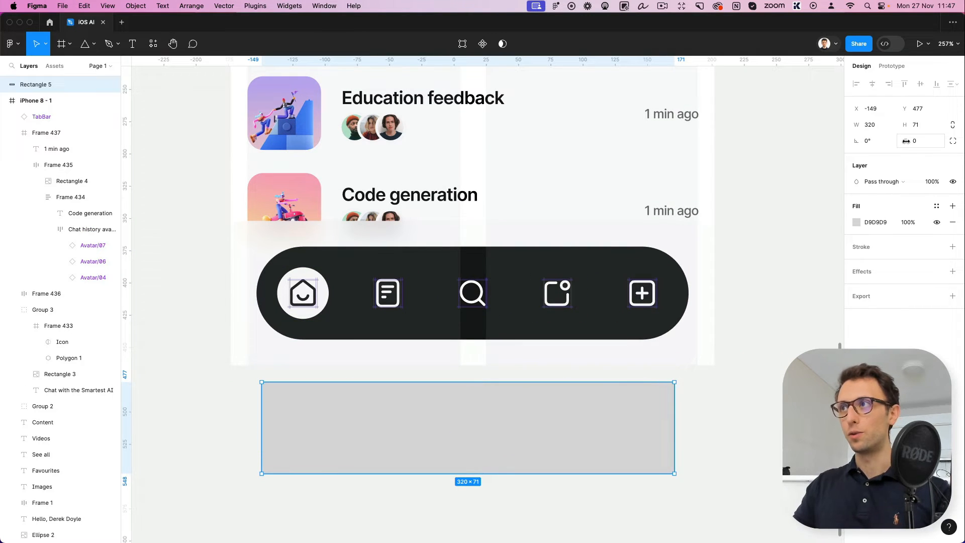
pyautogui.moveTo(906, 141); pyautogui.dragTo(937, 140)
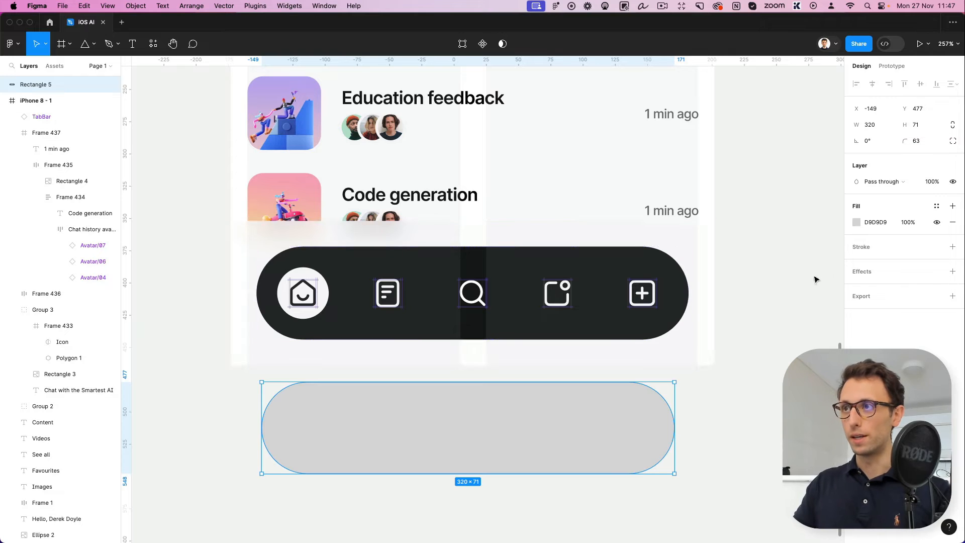
pyautogui.press('i')
pyautogui.click(662, 269)
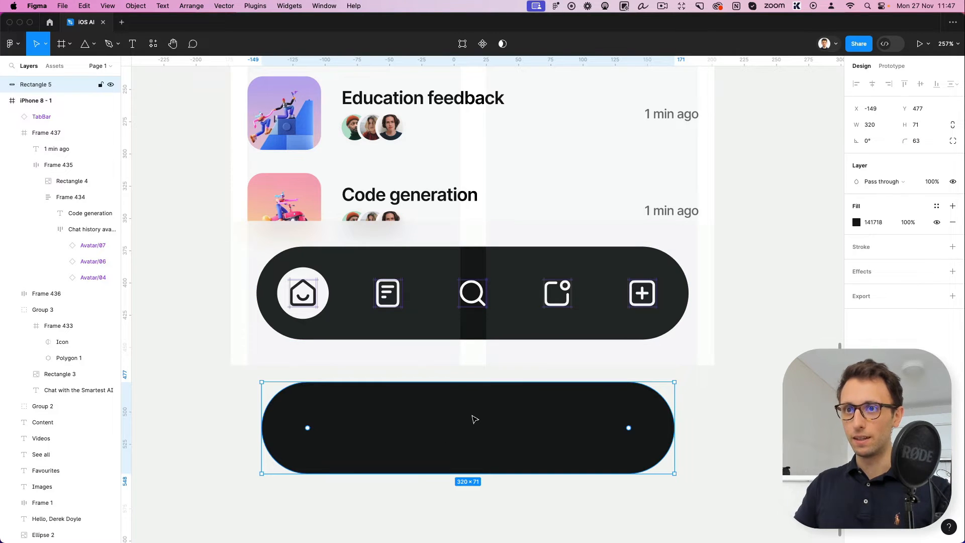
# Duplicate the pill, shrink the copy to a circle about 49 × 49 px inside its rounded end, and fill it with the home tab's white
pyautogui.press('super+c')
pyautogui.press('super+v')
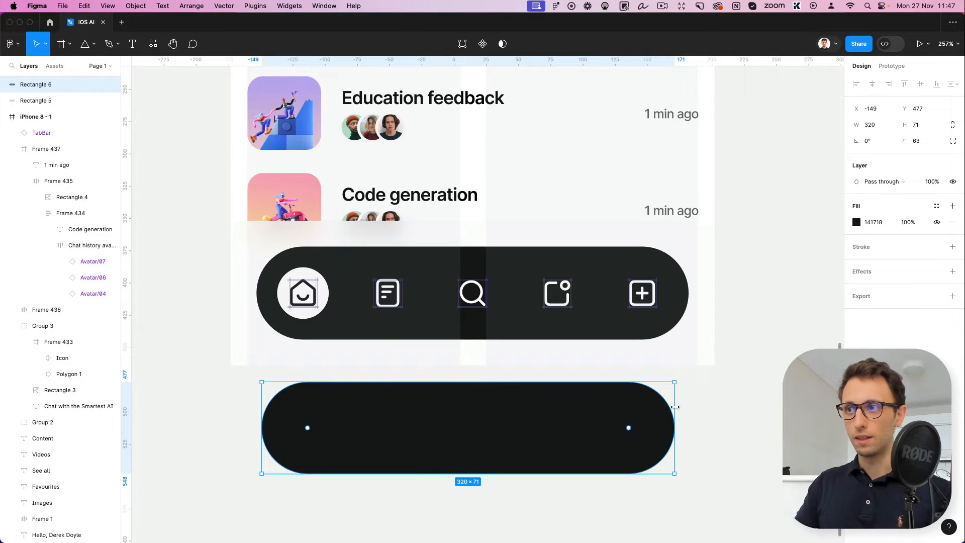
pyautogui.moveTo(675, 406); pyautogui.dragTo(356, 411)
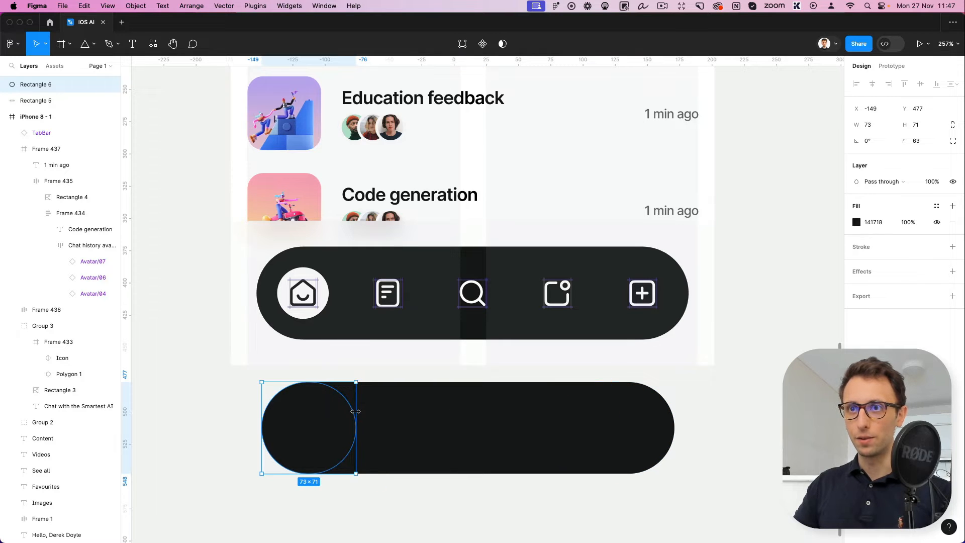
pyautogui.click(922, 127)
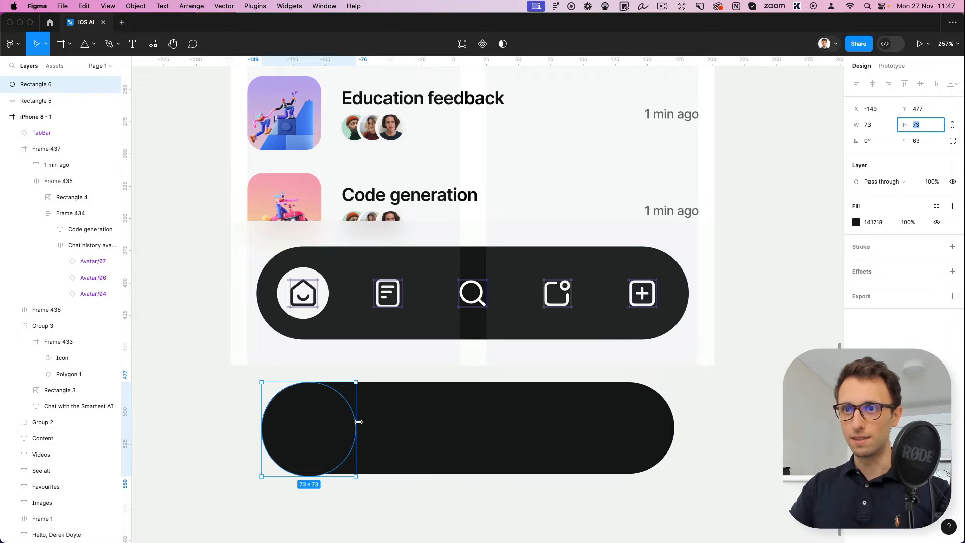
pyautogui.moveTo(356, 427); pyautogui.dragTo(340, 425)
pyautogui.press('i')
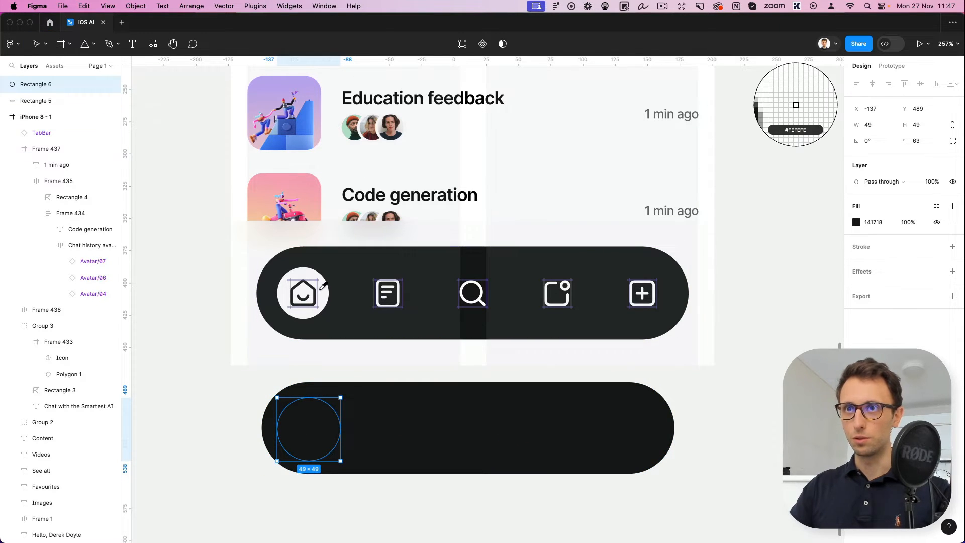
pyautogui.click(322, 287)
pyautogui.click(217, 361)
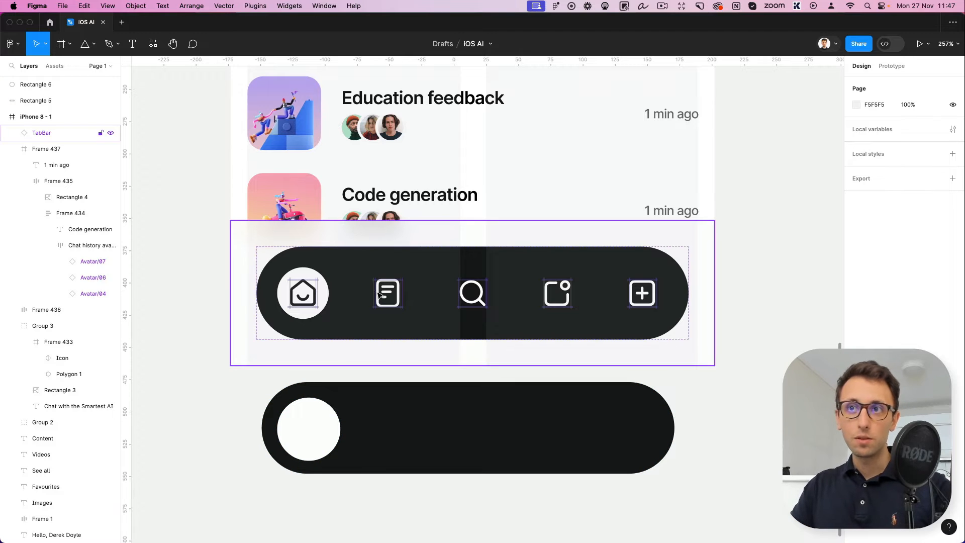
# Try to move the home-smile icon from the tab bar onto the white circle, and undo the attempt
pyautogui.click(304, 300)
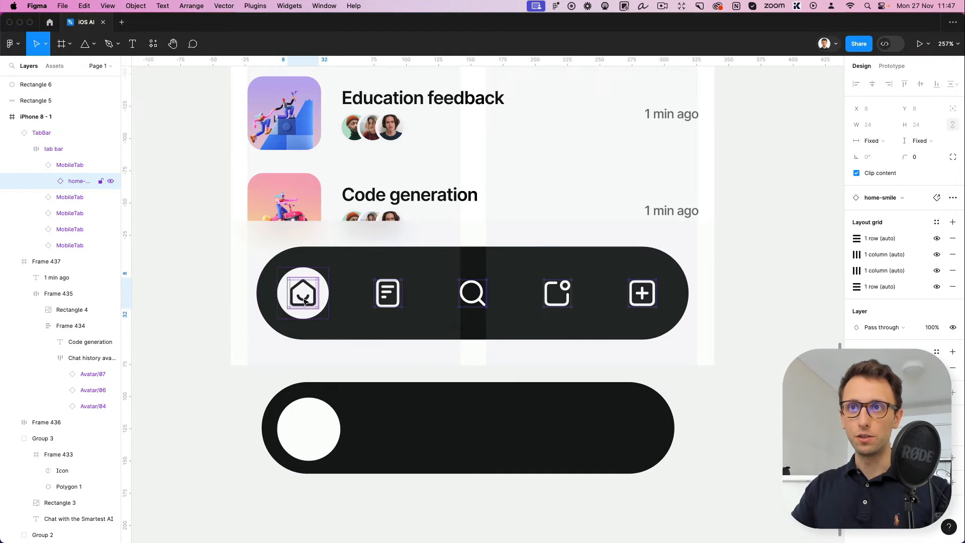
pyautogui.keyDown('alt'); pyautogui.moveTo(305, 301); pyautogui.dragTo(312, 443); pyautogui.keyUp('alt')
pyautogui.press('super+z')
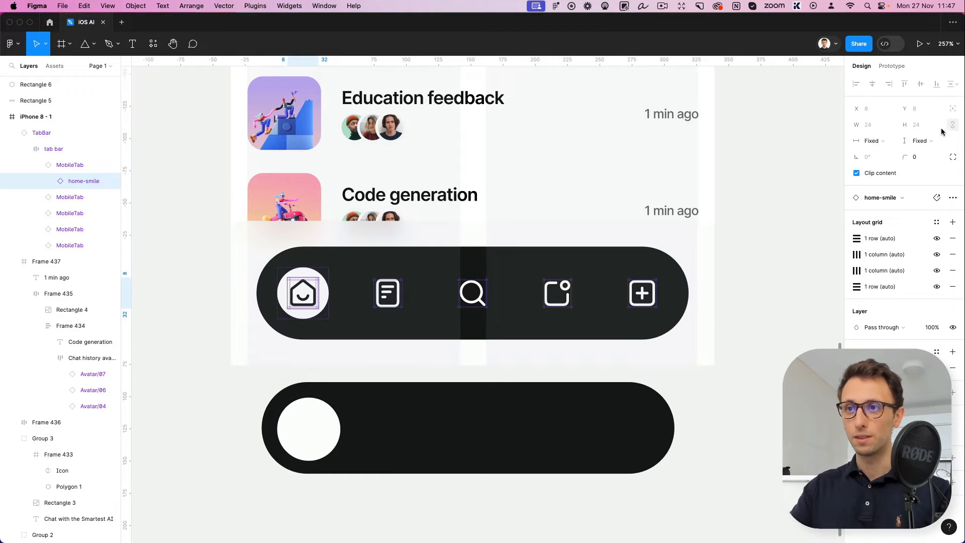
# Delete the dark pill and the white circle below the phone frame
pyautogui.moveTo(715, 418); pyautogui.dragTo(290, 478)
pyautogui.press('Delete')
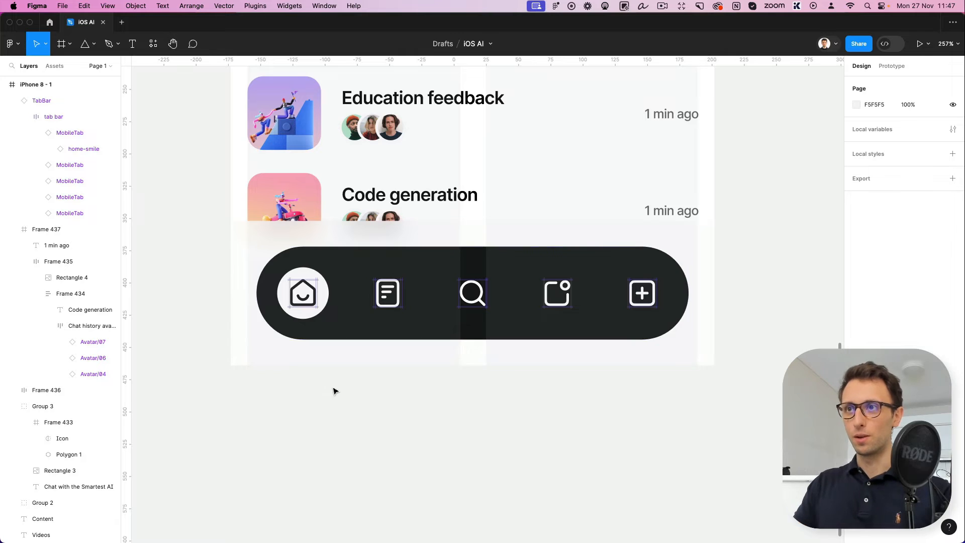
pyautogui.keyDown('ctrl'); pyautogui.scroll(-2, 334, 390); pyautogui.keyUp('ctrl')
pyautogui.scroll(2, 334, 390)
pyautogui.keyDown('ctrl'); pyautogui.scroll(-10, 334, 390); pyautogui.keyUp('ctrl')
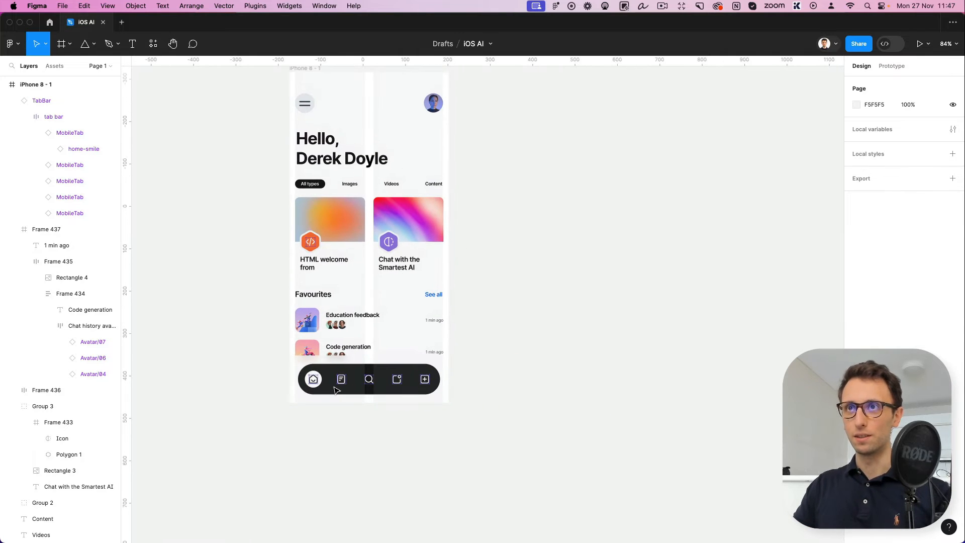
# Duplicate the iPhone 8 - 1 frame beside the original and delete everything in the copy except the tab bar
pyautogui.scroll(1, 335, 384)
pyautogui.click(297, 142)
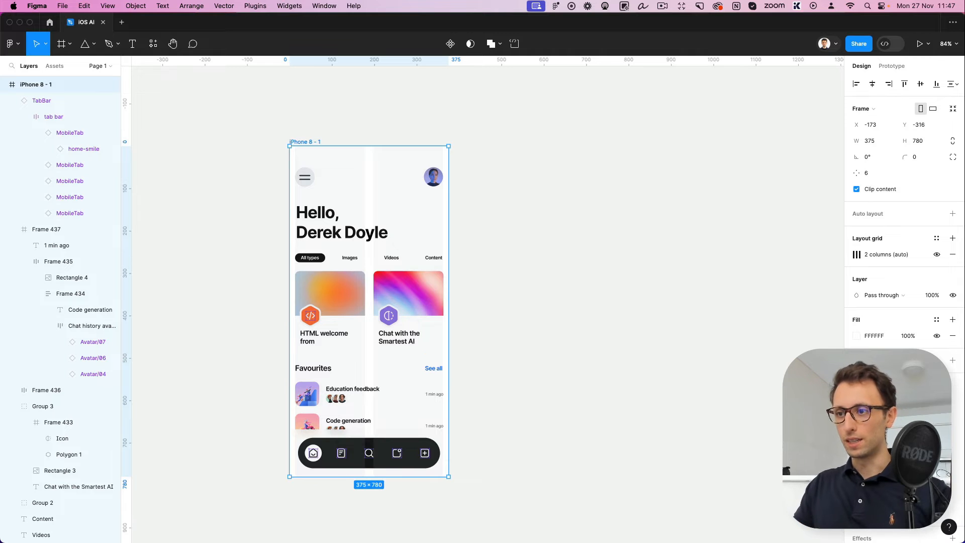
pyautogui.click(322, 126)
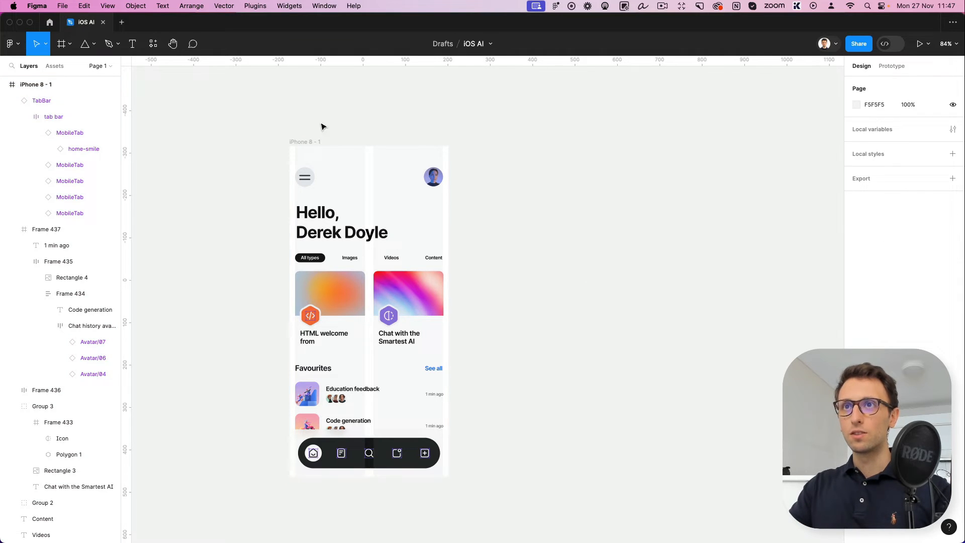
pyautogui.click(299, 140)
pyautogui.moveTo(338, 186); pyautogui.dragTo(523, 185)
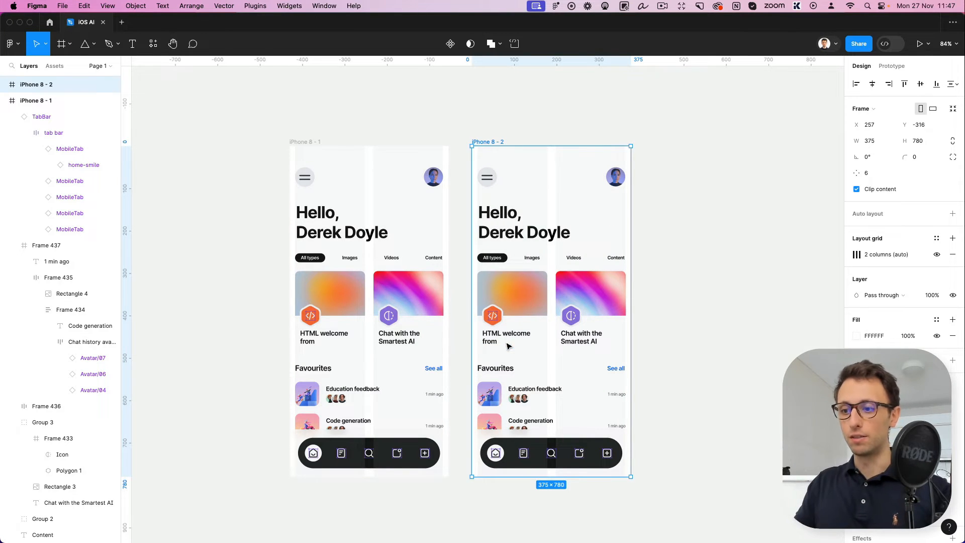
pyautogui.moveTo(652, 156); pyautogui.dragTo(472, 420)
pyautogui.press('Delete')
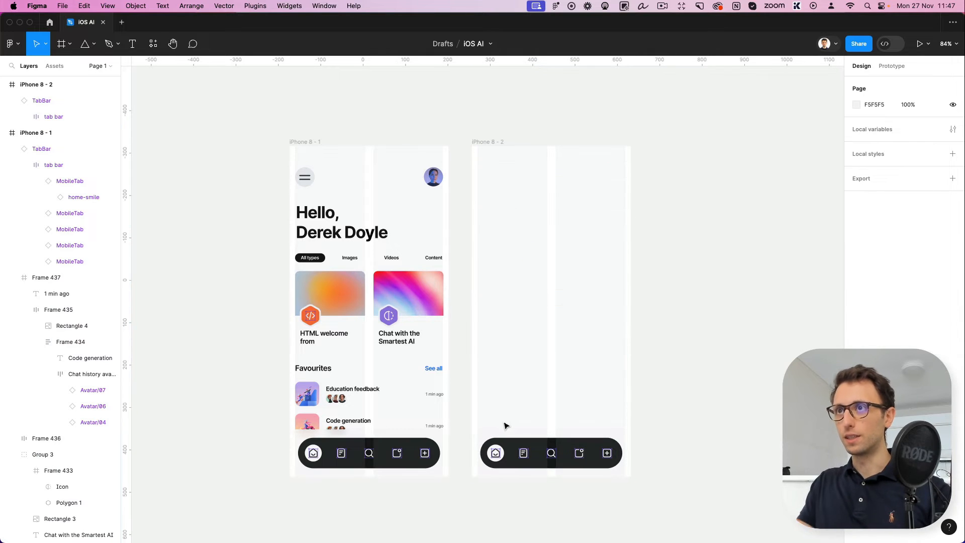
# Copy the round menu icon into the iPhone 8 - 2 frame at X 13, Y 50 and delete its two lines
pyautogui.scroll(3, 555, 213)
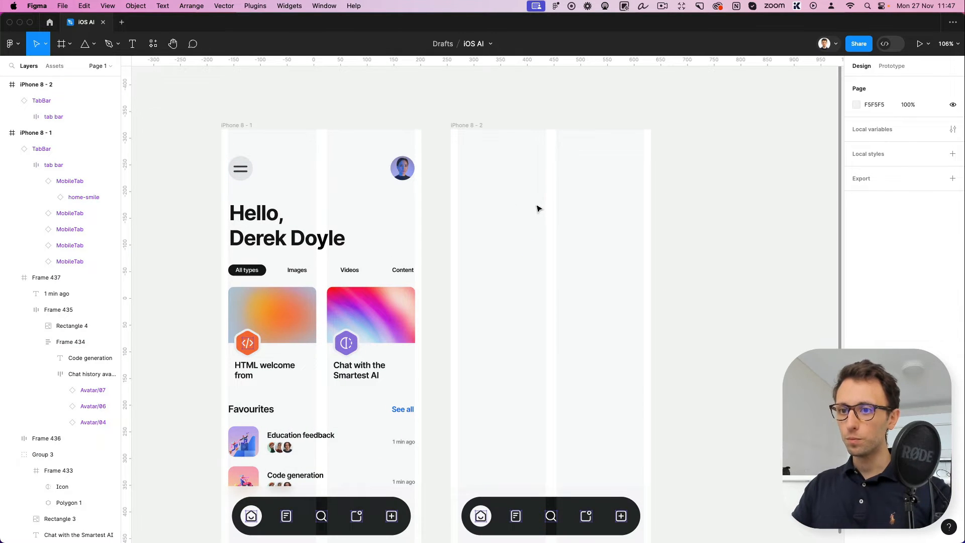
pyautogui.moveTo(240, 169); pyautogui.dragTo(472, 158)
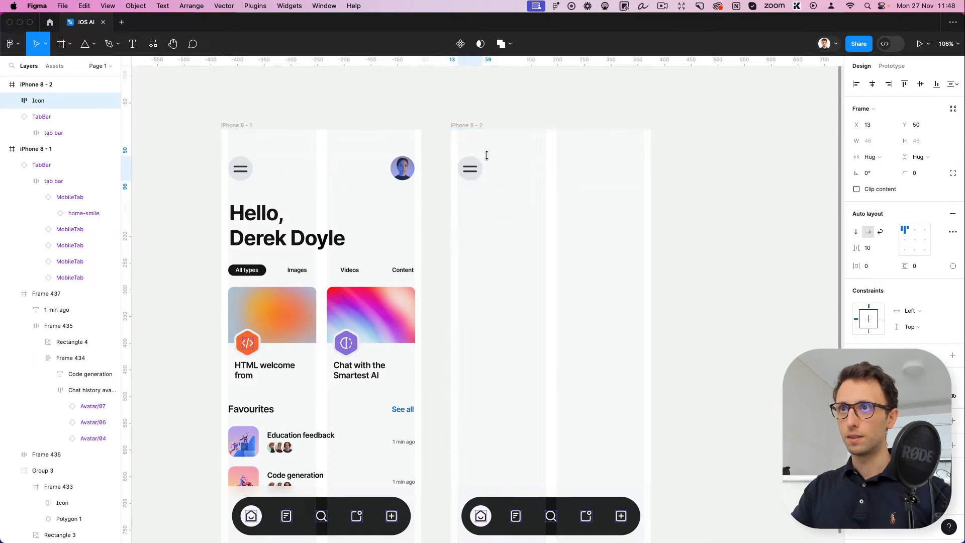
pyautogui.scroll(5, 498, 157)
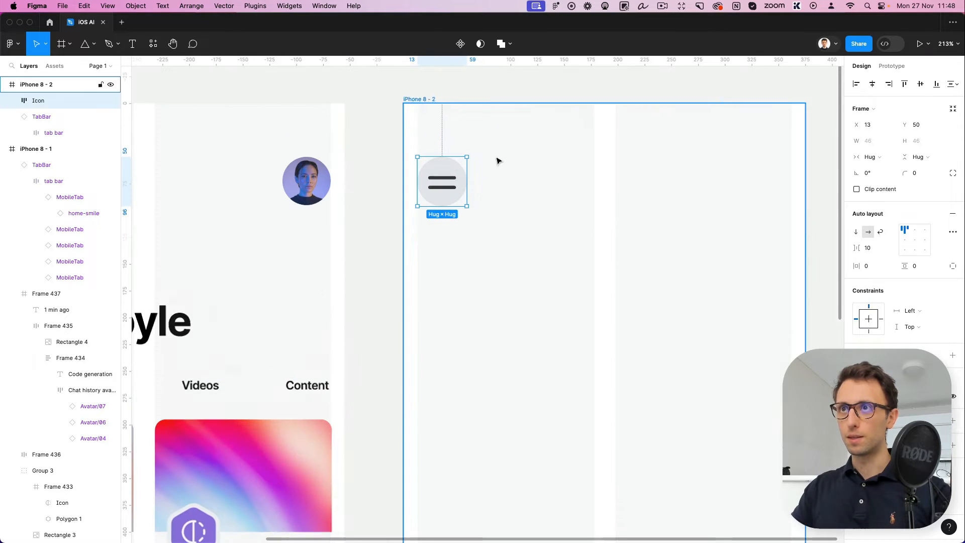
pyautogui.doubleClick(448, 182)
pyautogui.press('Escape')
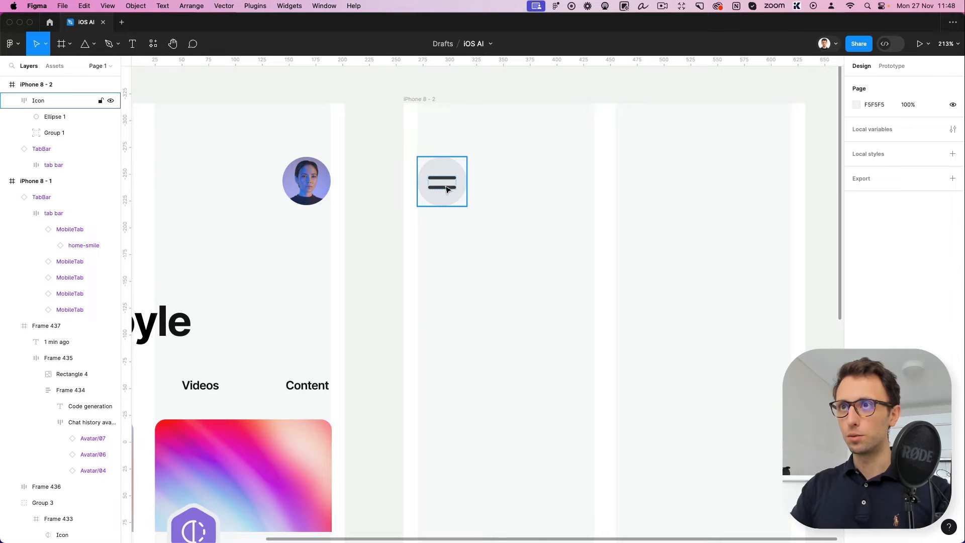
pyautogui.doubleClick(446, 189)
pyautogui.press('Delete')
# Widen the copied icon's frame to 349 px so it spans both layout columns
pyautogui.click(464, 186)
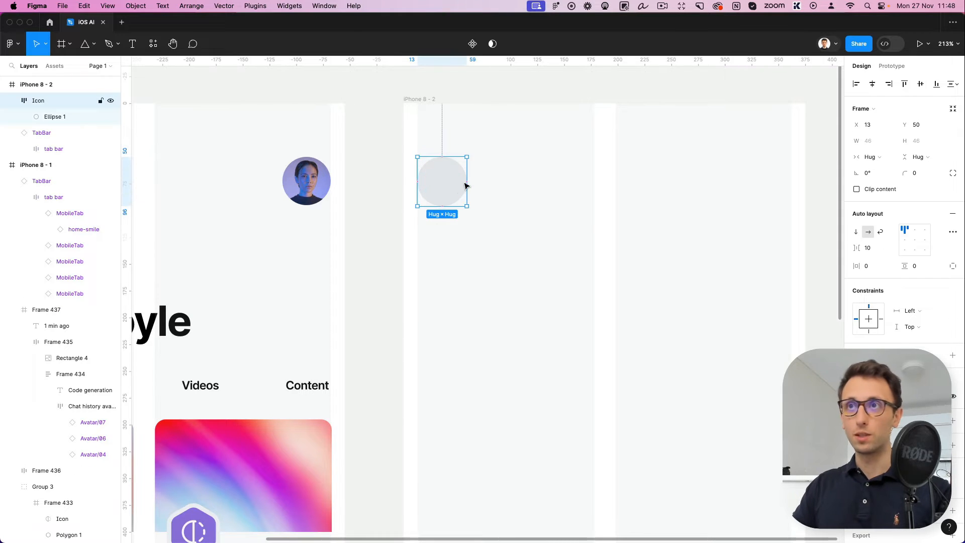
pyautogui.moveTo(464, 186); pyautogui.dragTo(705, 176)
pyautogui.moveTo(781, 176); pyautogui.dragTo(790, 176)
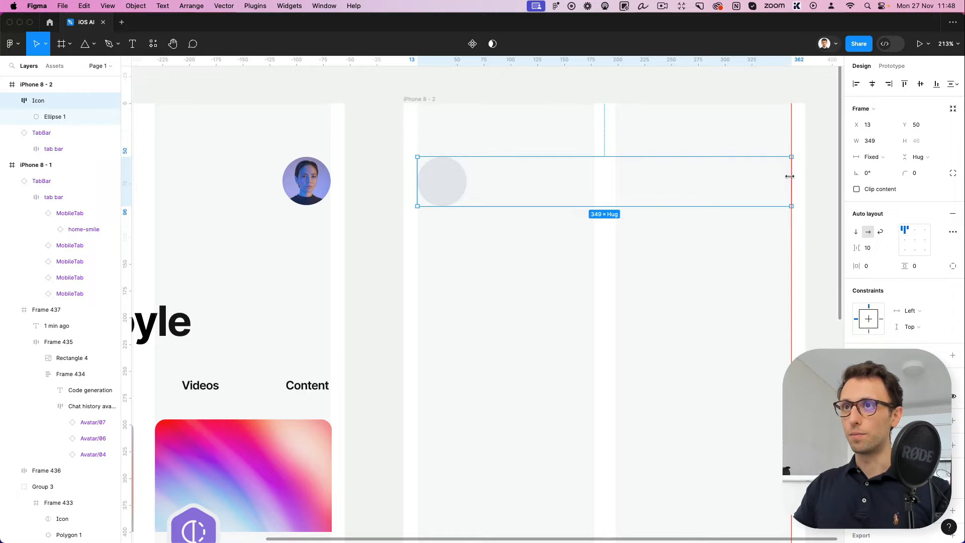
# Draw a 349 × 55 px rectangle inside the widened icon frame and round its corners with radius 60
pyautogui.hscroll(3, 491, 187)
pyautogui.press('r')
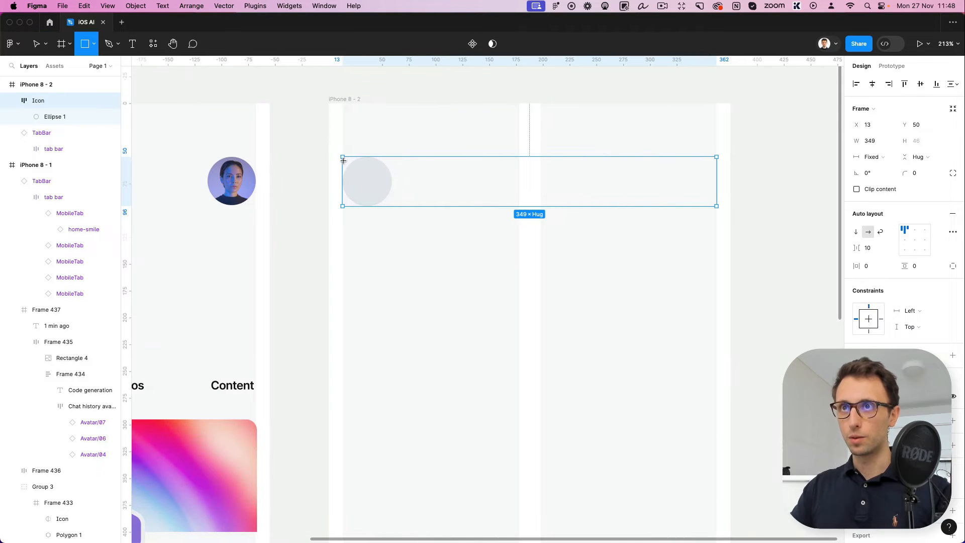
pyautogui.moveTo(343, 157)
pyautogui.mouseDown()
pyautogui.moveTo(652, 217)
pyautogui.moveTo(717, 218)
pyautogui.mouseUp()
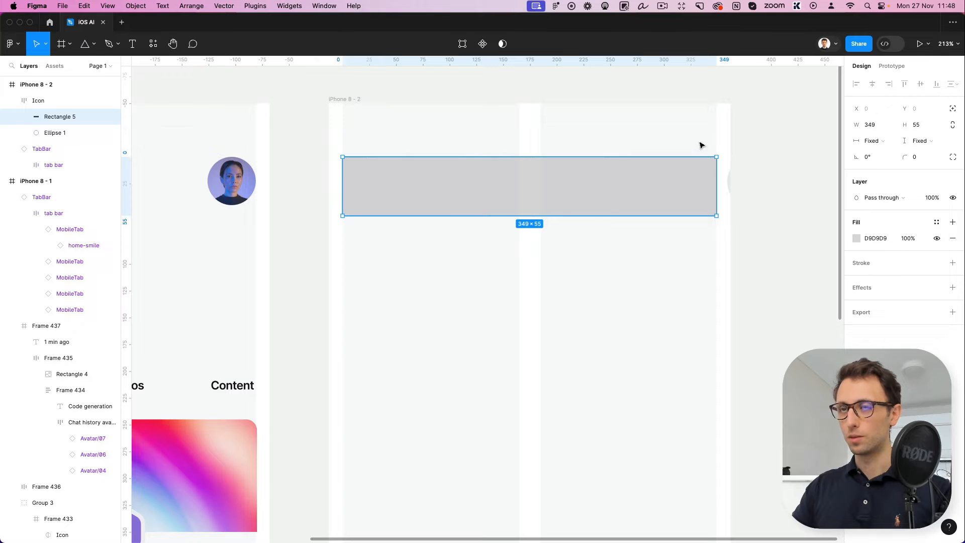
pyautogui.hscroll(-5, 506, 188)
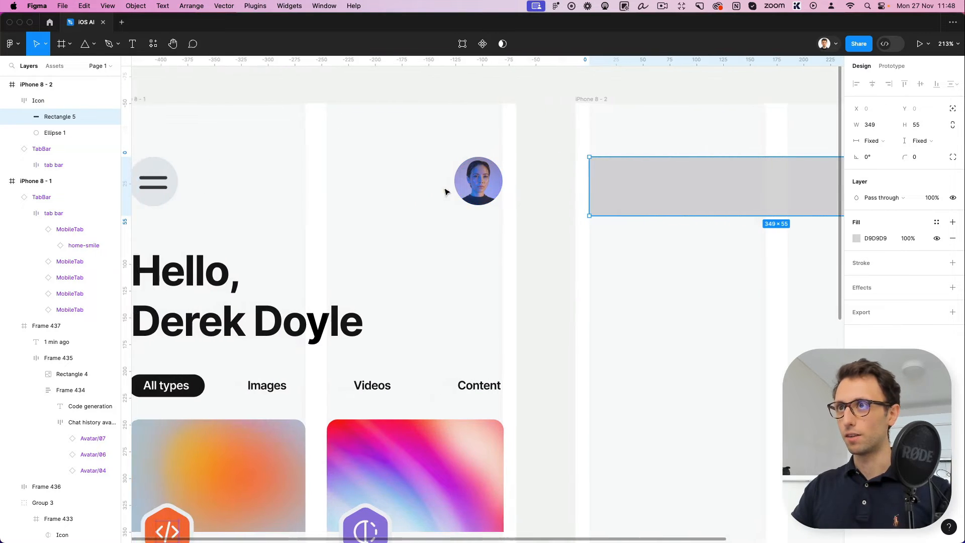
pyautogui.hscroll(6, 446, 192)
pyautogui.hscroll(2, 447, 191)
pyautogui.moveTo(904, 158); pyautogui.dragTo(468, 166)
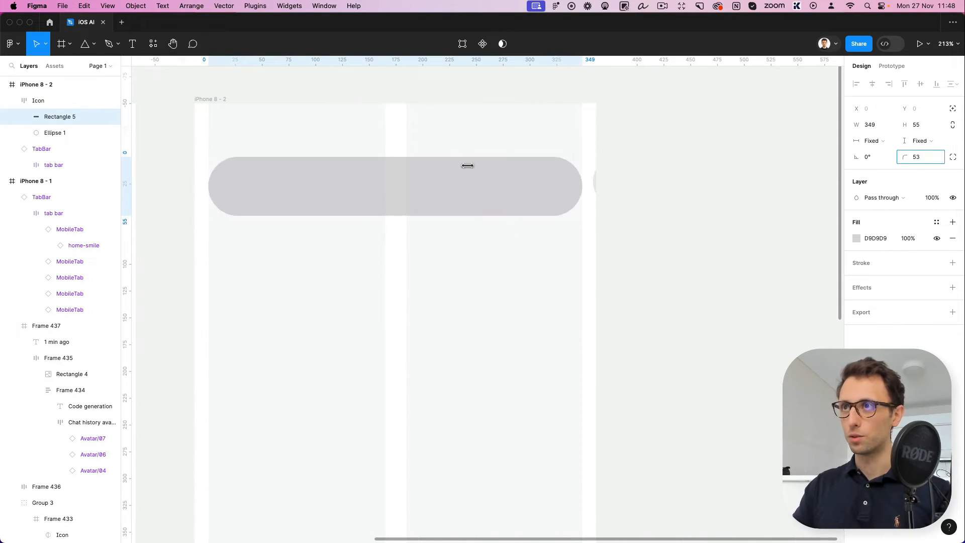
# Try deleting the leftover light grey circle beside the pill, and undo the deletion
pyautogui.click(64, 133)
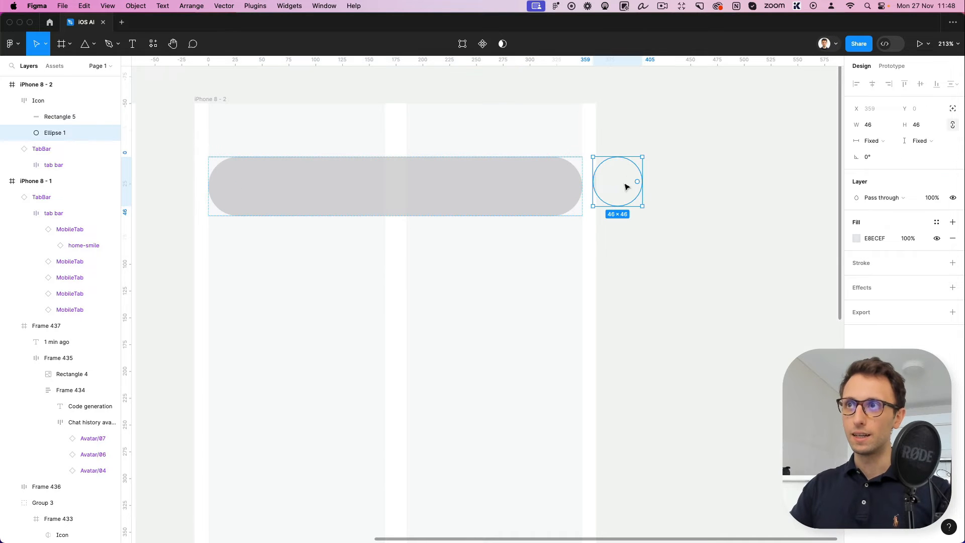
pyautogui.press('Delete')
pyautogui.scroll(5, 598, 209)
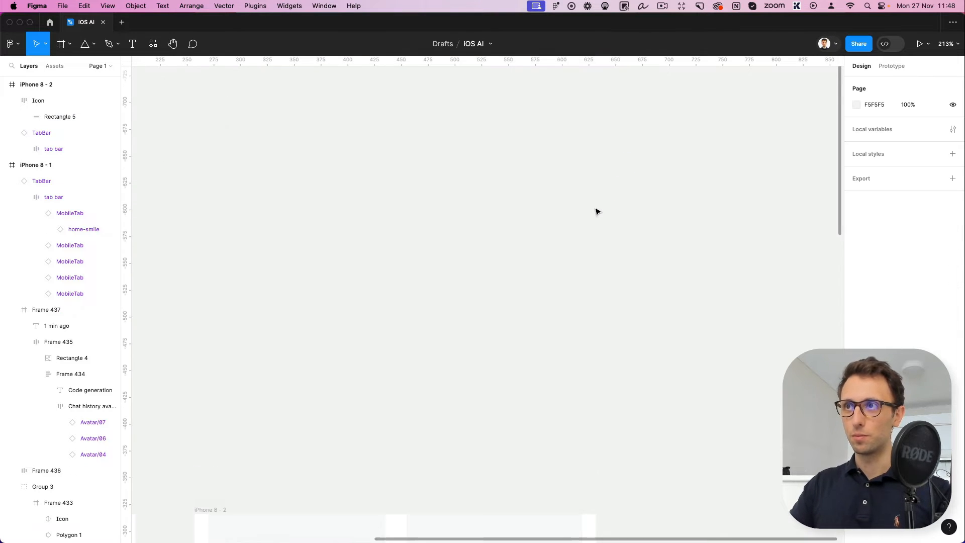
pyautogui.scroll(-10, 598, 209)
pyautogui.hotkey('ctrl', 'z')
# Reduce the grey pill's height to 46 px to match its parent frame and the circle
pyautogui.scroll(10, 594, 256)
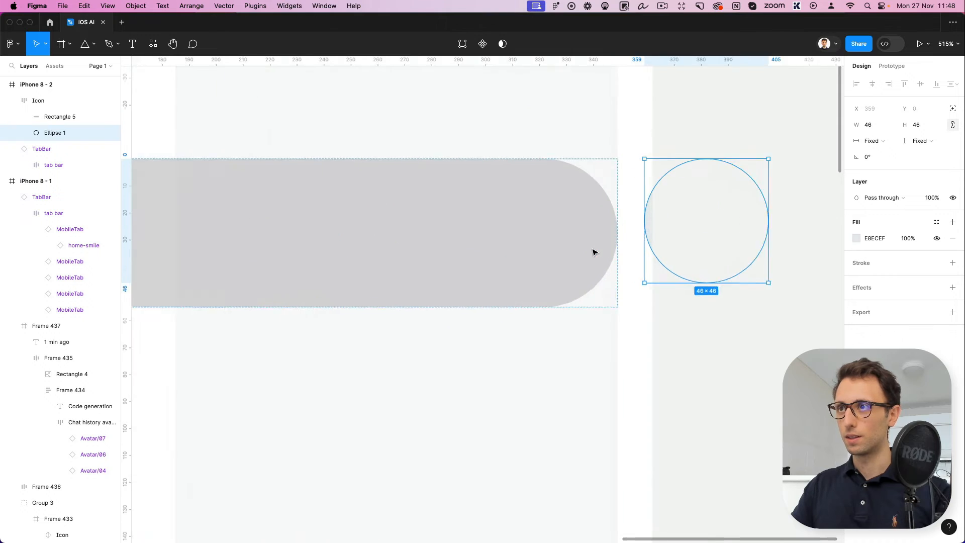
pyautogui.click(522, 253)
pyautogui.moveTo(515, 318); pyautogui.dragTo(541, 287)
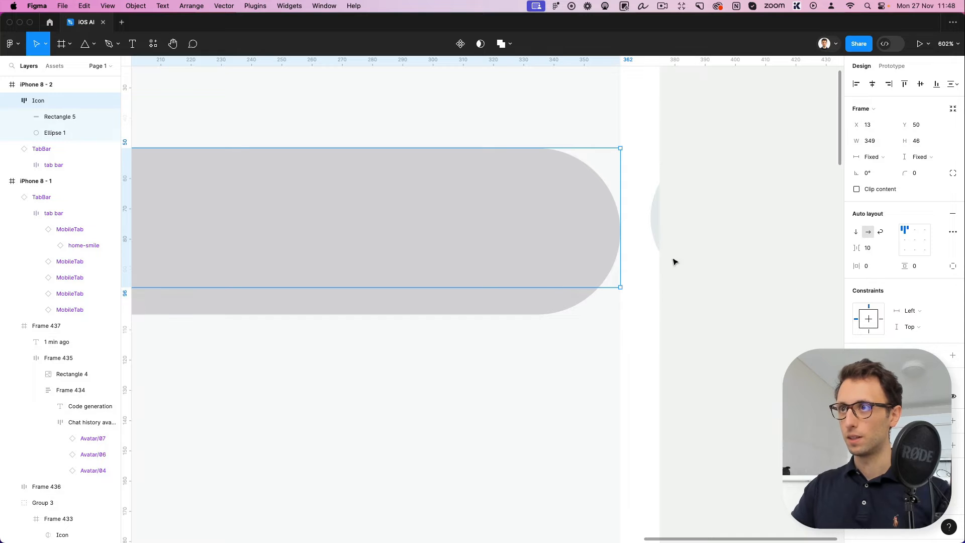
pyautogui.click(657, 231)
pyautogui.click(536, 250)
pyautogui.scroll(-2, 536, 250)
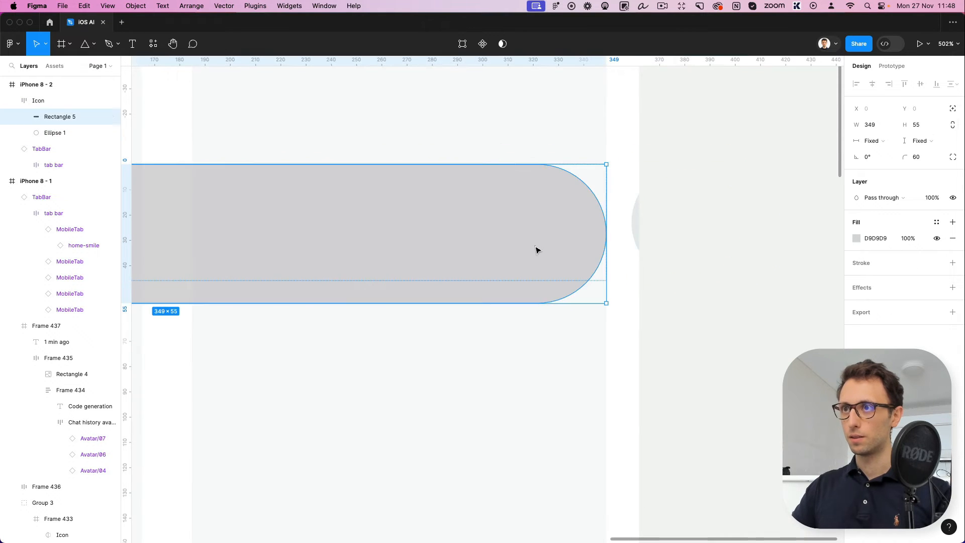
pyautogui.moveTo(527, 306); pyautogui.dragTo(530, 278)
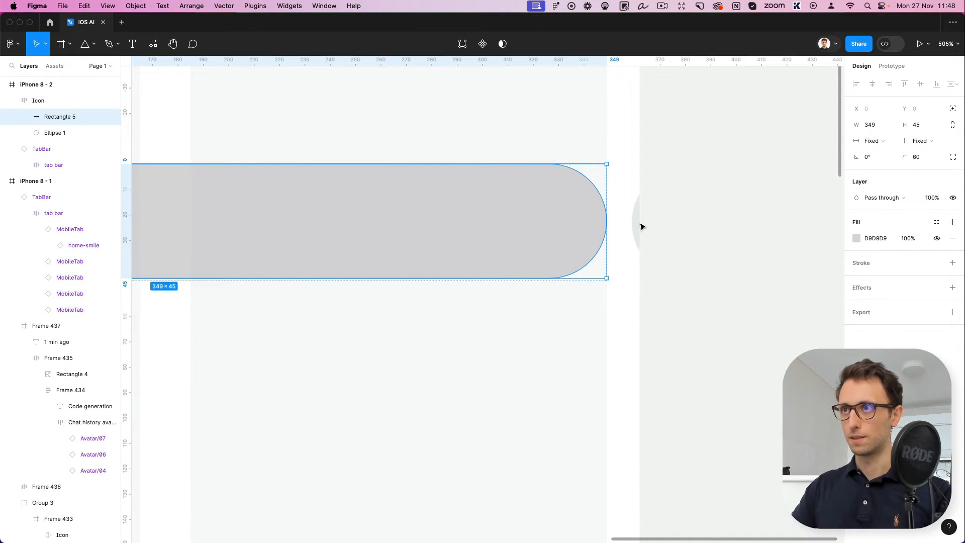
pyautogui.scroll(-3, 532, 260)
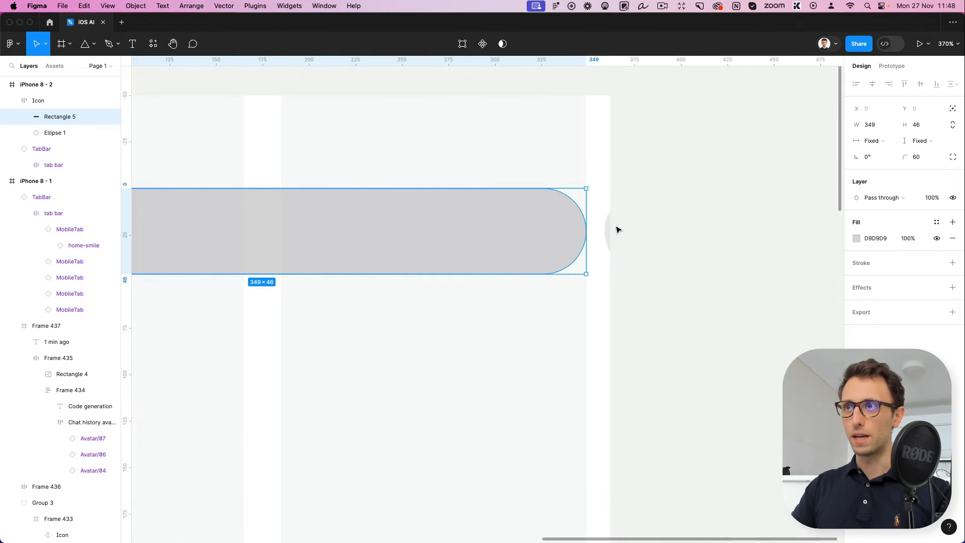
# Try to sample the leftover circle's colour for the selected pill frame, and undo the attempt
pyautogui.click(614, 232)
pyautogui.click(555, 231)
pyautogui.press('i')
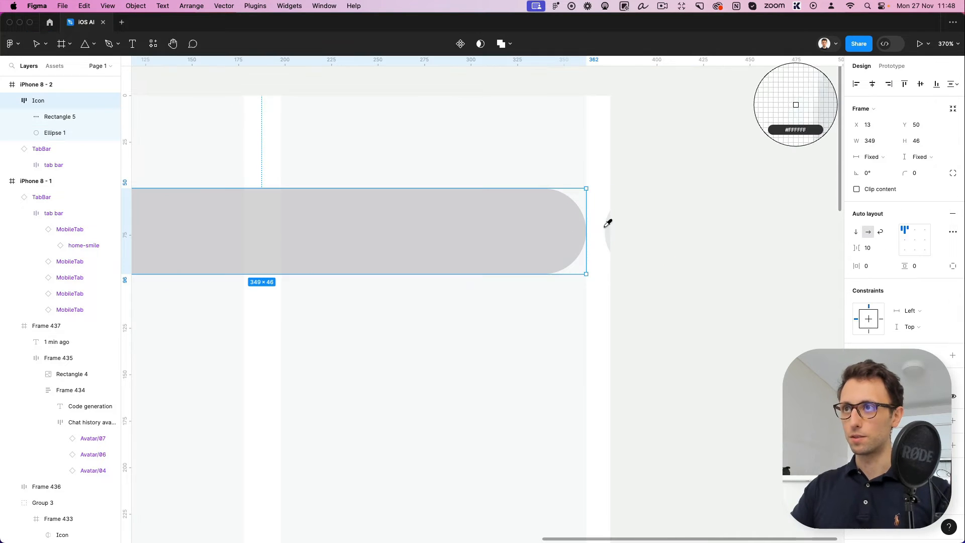
pyautogui.click(608, 228)
pyautogui.press('super+z')
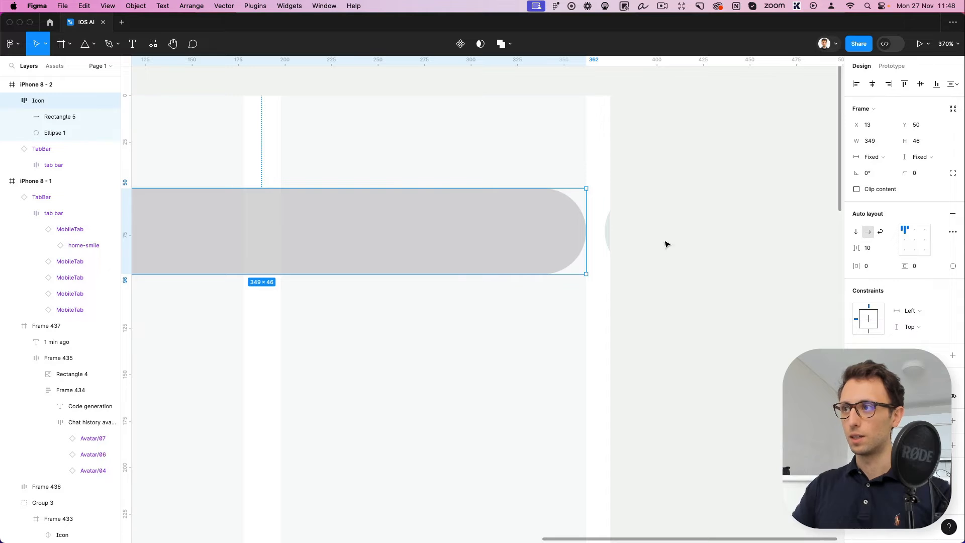
# Recolour the pill to E8ECEF sampled from the leftover circle, and delete the circle
pyautogui.click(856, 486)
pyautogui.click(738, 422)
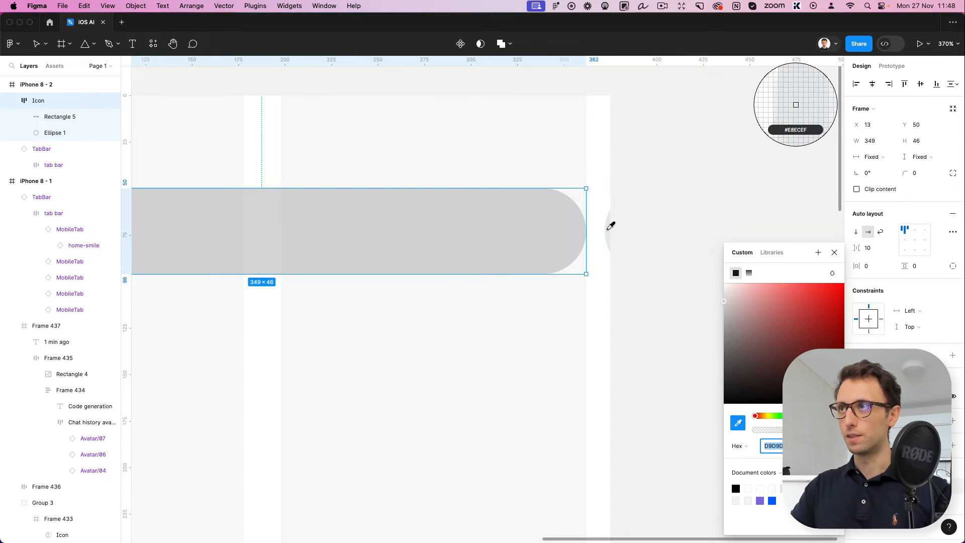
pyautogui.click(609, 230)
pyautogui.click(607, 230)
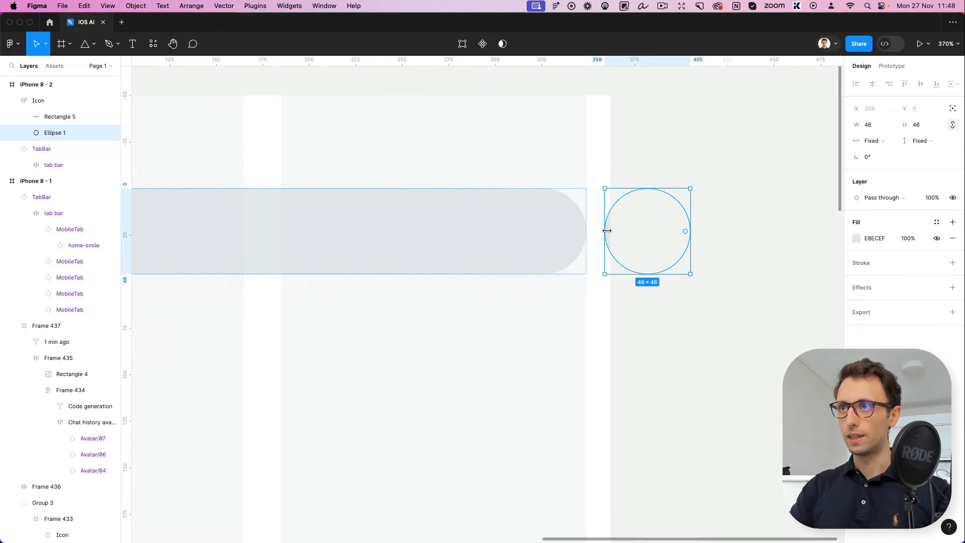
pyautogui.press('Delete')
pyautogui.scroll(-5, 608, 234)
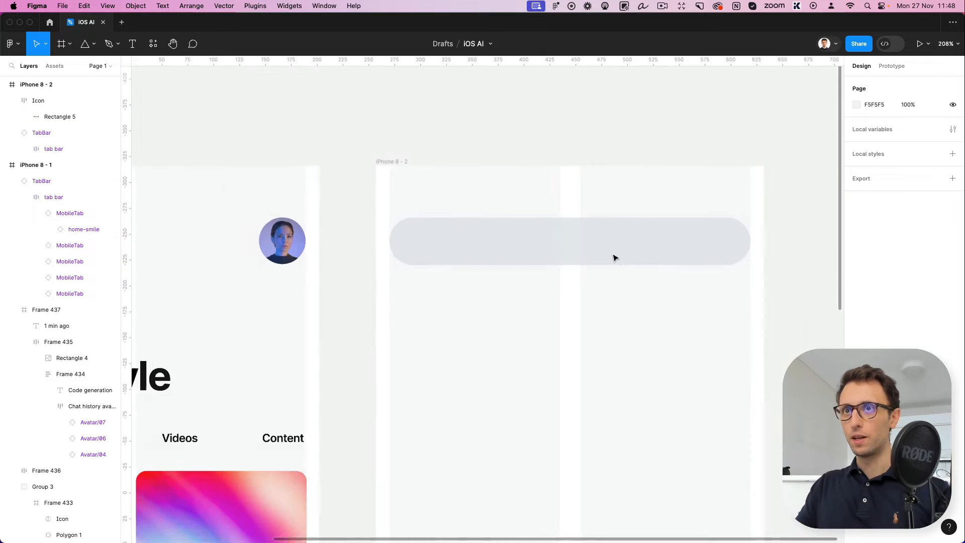
pyautogui.scroll(-2, 612, 257)
pyautogui.hscroll(-6, 613, 256)
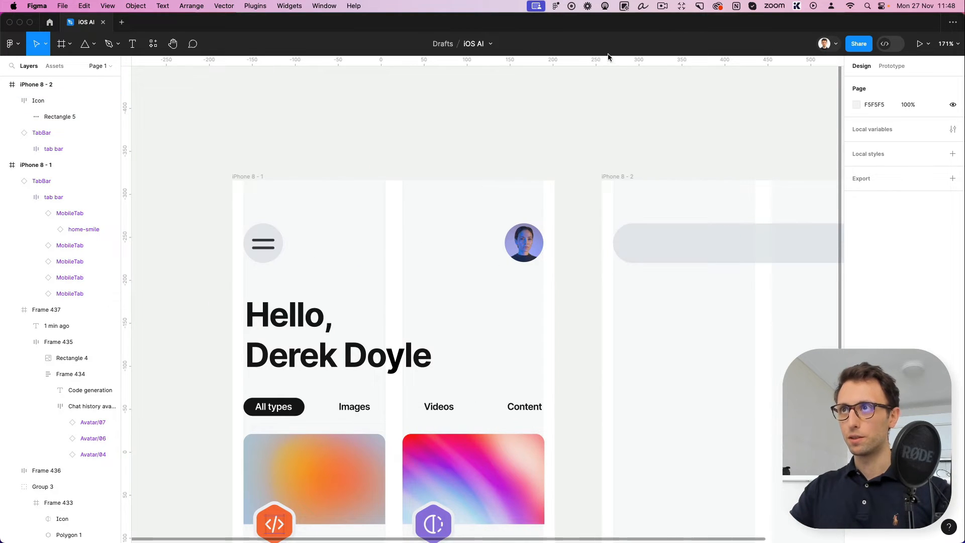
pyautogui.moveTo(607, 57)
pyautogui.mouseDown()
pyautogui.moveTo(607, 262)
pyautogui.moveTo(618, 58)
pyautogui.mouseUp()
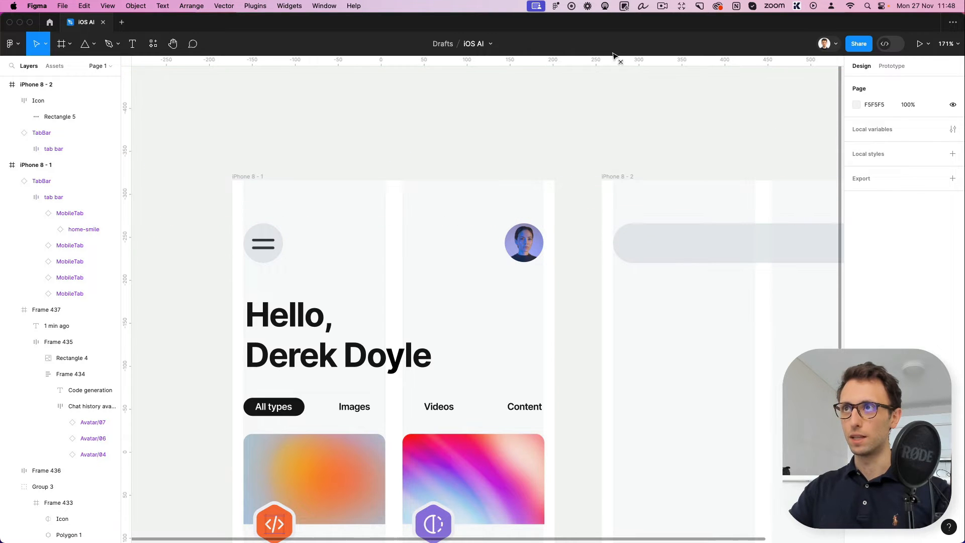
pyautogui.hscroll(10, 664, 181)
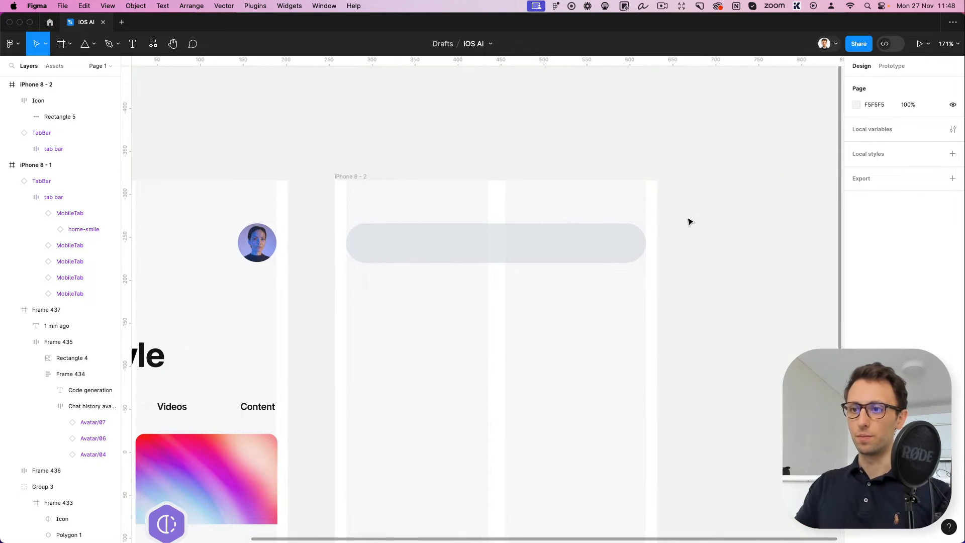
pyautogui.scroll(3, 489, 246)
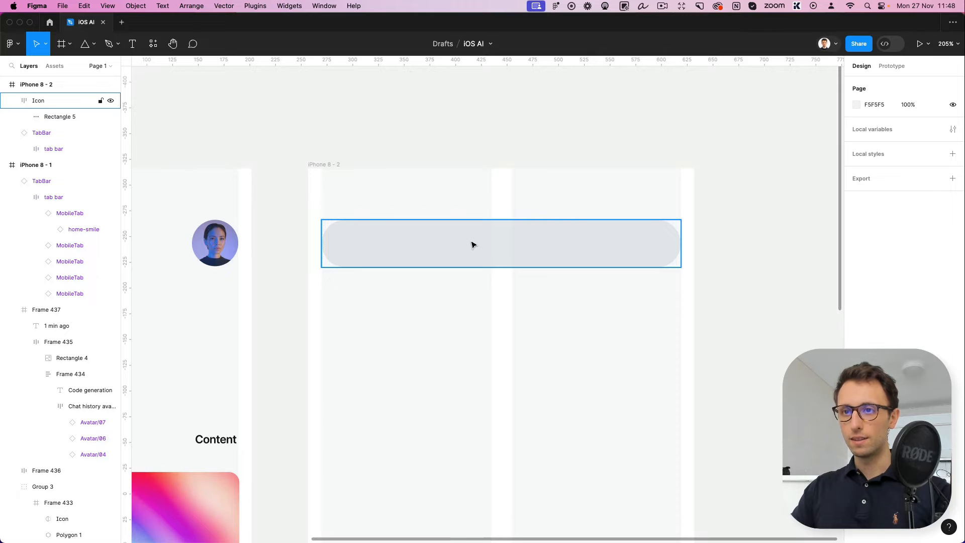
# Copy the Videos label into the pill's frame, give it absolute position and place it at about X 54, Y 17
pyautogui.hscroll(-3, 472, 244)
pyautogui.scroll(-3, 472, 245)
pyautogui.click(286, 315)
pyautogui.hscroll(3, 380, 289)
pyautogui.scroll(3, 379, 289)
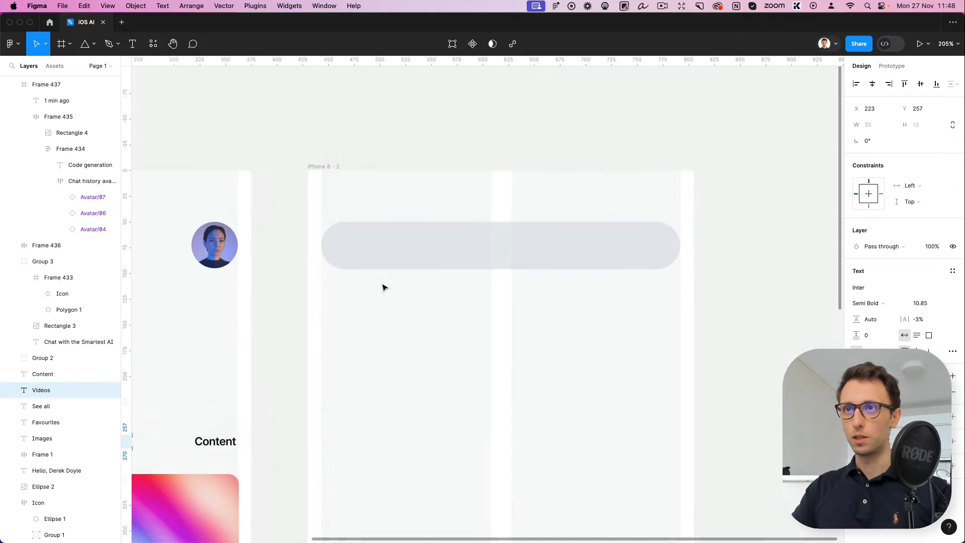
pyautogui.moveTo(382, 287)
pyautogui.mouseDown()
pyautogui.moveTo(448, 256)
pyautogui.moveTo(675, 244)
pyautogui.moveTo(379, 269)
pyautogui.mouseUp()
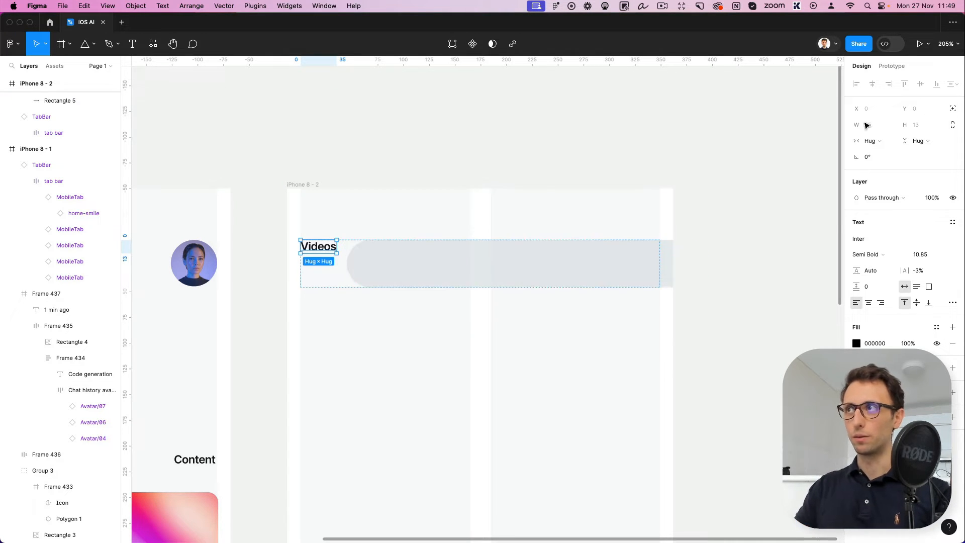
pyautogui.click(951, 110)
pyautogui.moveTo(322, 247); pyautogui.dragTo(378, 265)
# Change the copied label's text to "Search anything"
pyautogui.doubleClick(376, 264)
pyautogui.write('S')
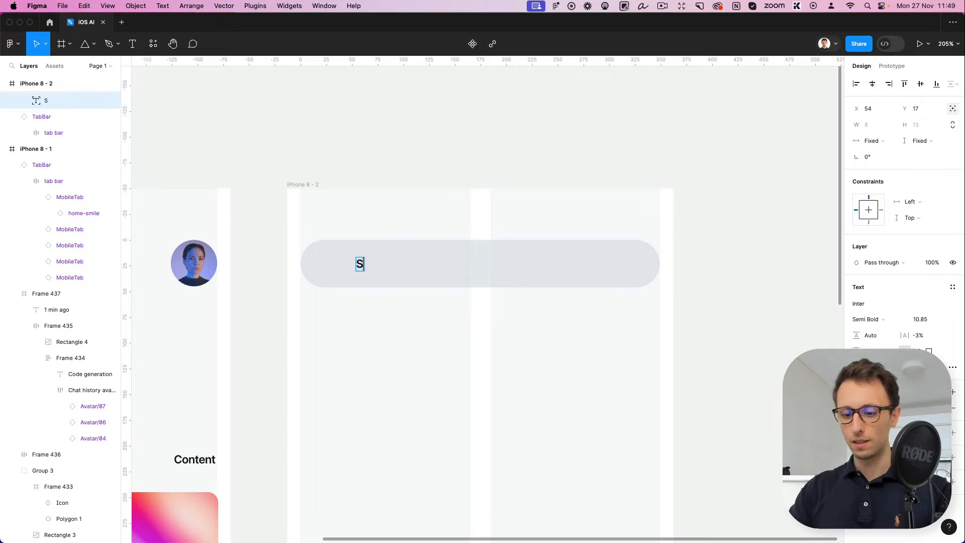
pyautogui.write('earch any')
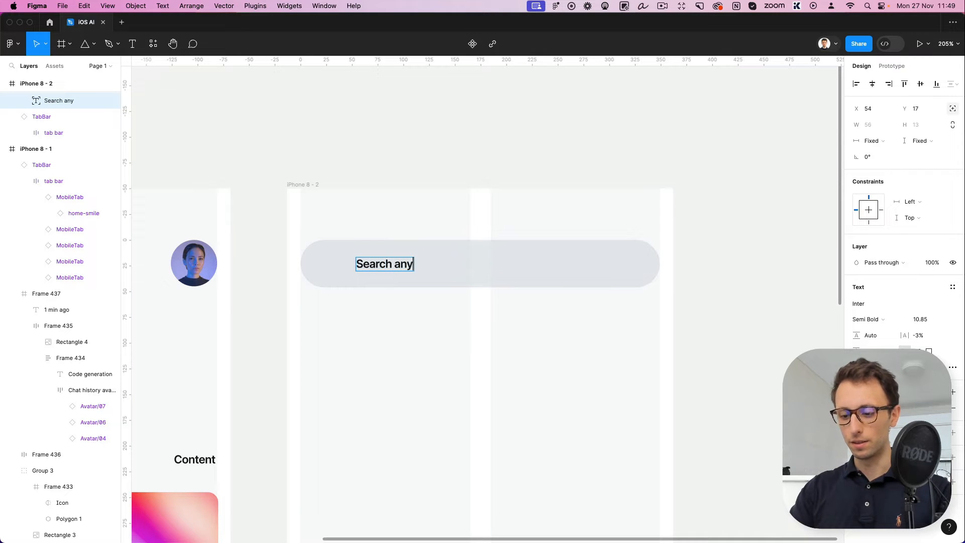
pyautogui.write('thing')
pyautogui.press('Escape')
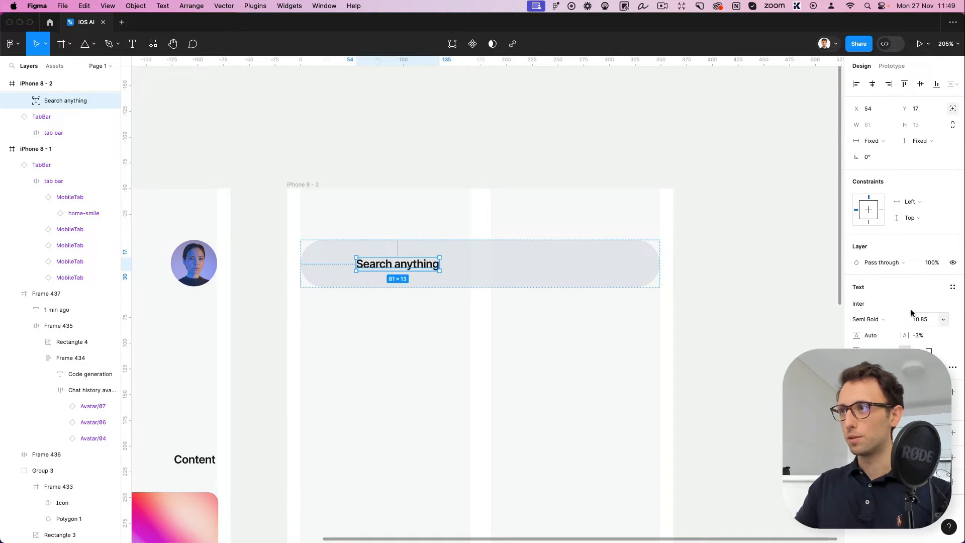
# Set the "Search anything" label to Medium weight and font size 12.85
pyautogui.click(883, 320)
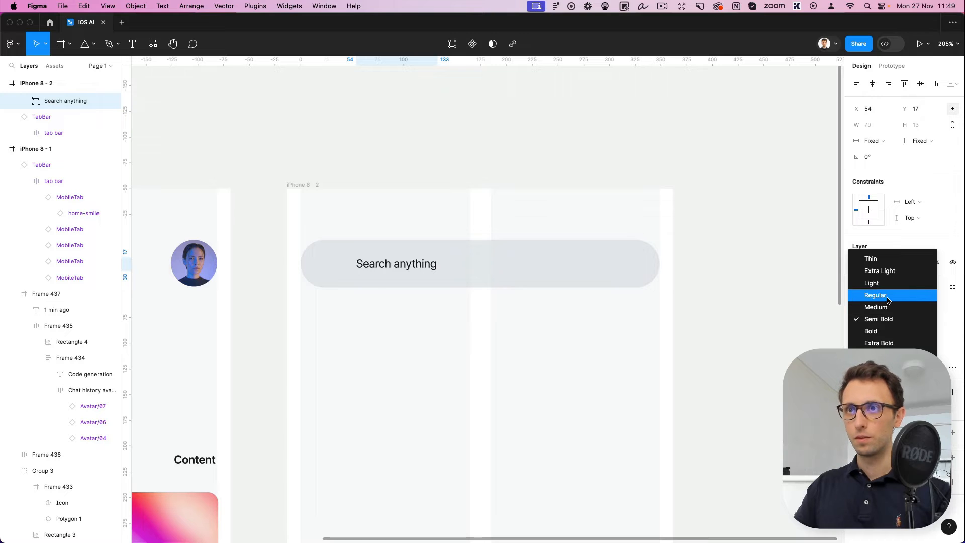
pyautogui.click(886, 306)
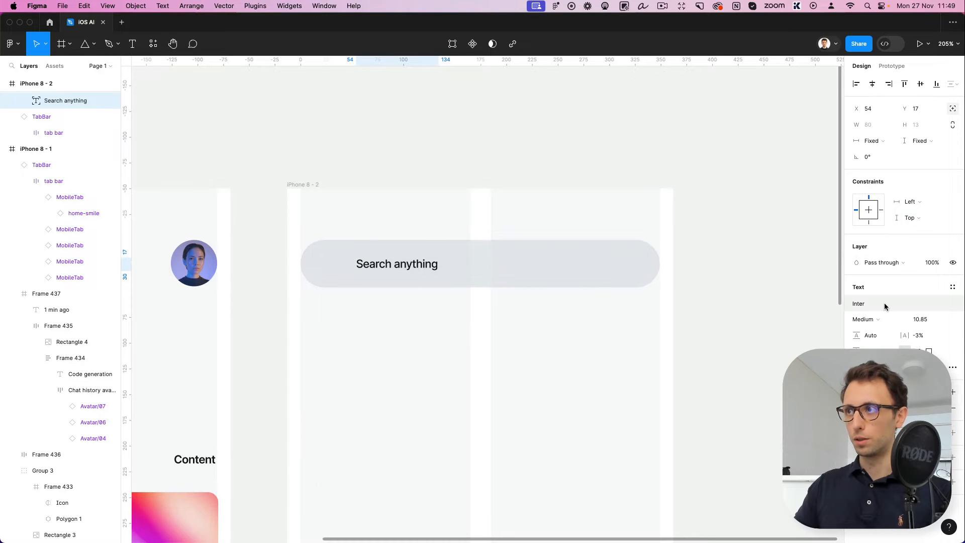
pyautogui.click(924, 322)
pyautogui.press('Up')
pyautogui.press('Up')
pyautogui.press('Up')
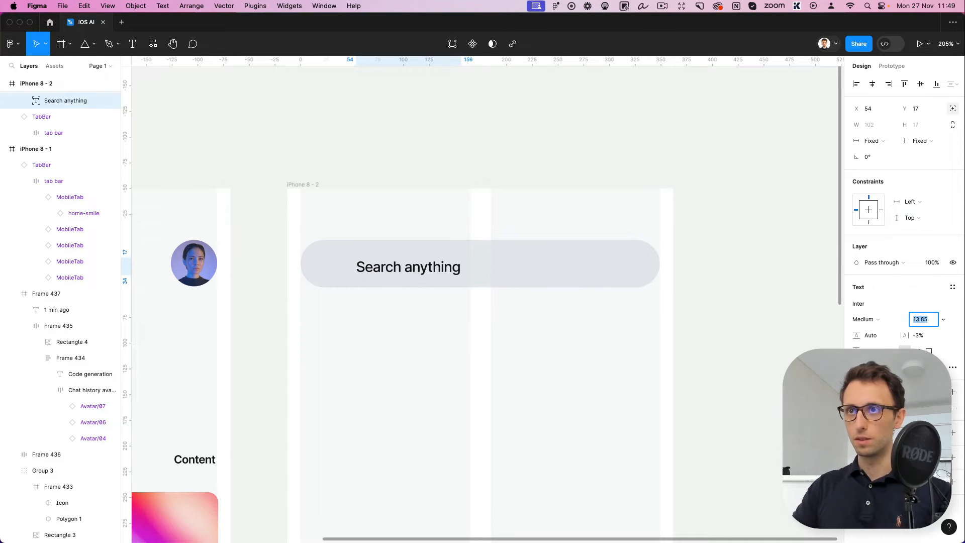
pyautogui.press('Down')
pyautogui.press('Return')
# Nudge the "Search anything" label up and toward the pill's start, to X 48, Y 15
pyautogui.press('Up')
pyautogui.press('Up')
pyautogui.press('Up')
pyautogui.press('Left')
pyautogui.press('Left')
pyautogui.press('Left')
pyautogui.press('Left')
pyautogui.press('Left')
pyautogui.press('Left')
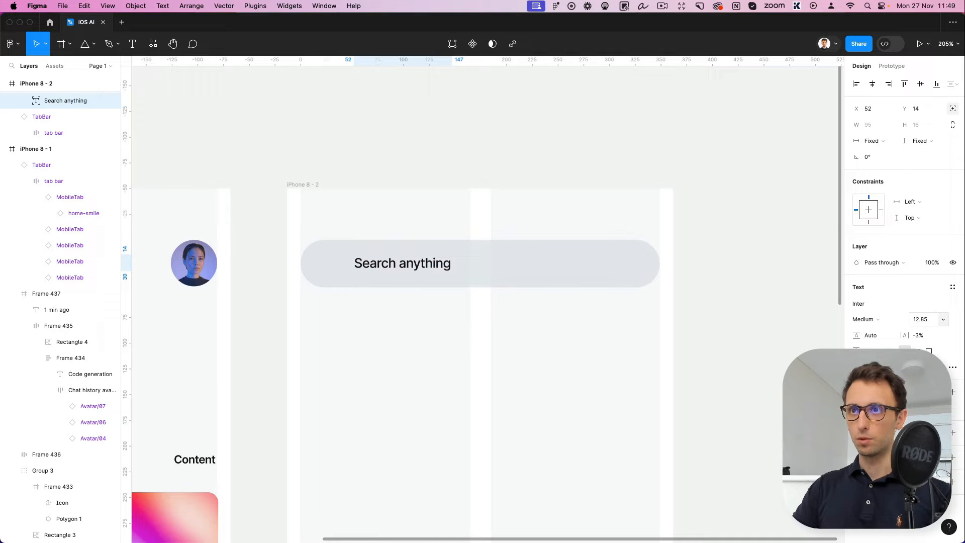
pyautogui.press('Down')
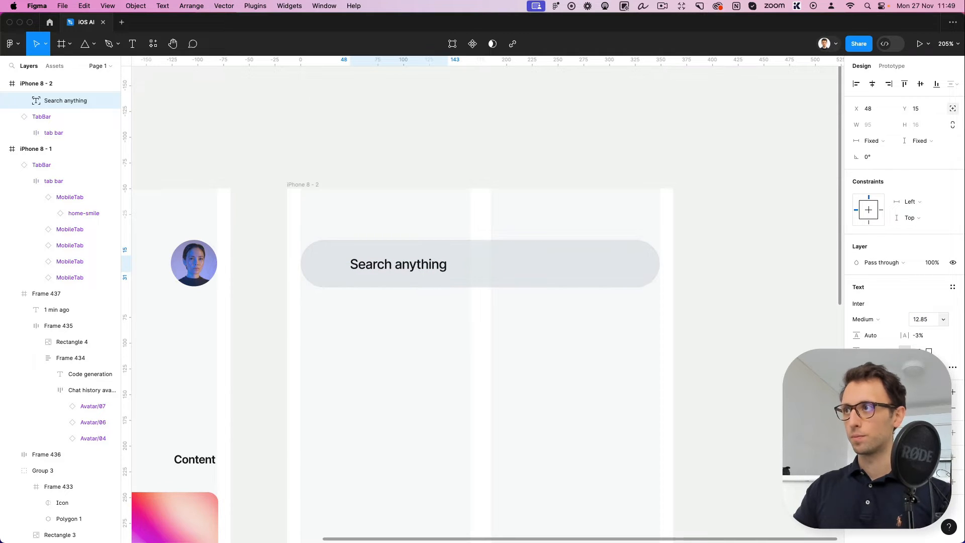
# Recolour the "Search anything" label to a mid grey and deselect it
pyautogui.click(856, 408)
pyautogui.moveTo(776, 356); pyautogui.dragTo(675, 336)
pyautogui.click(676, 335)
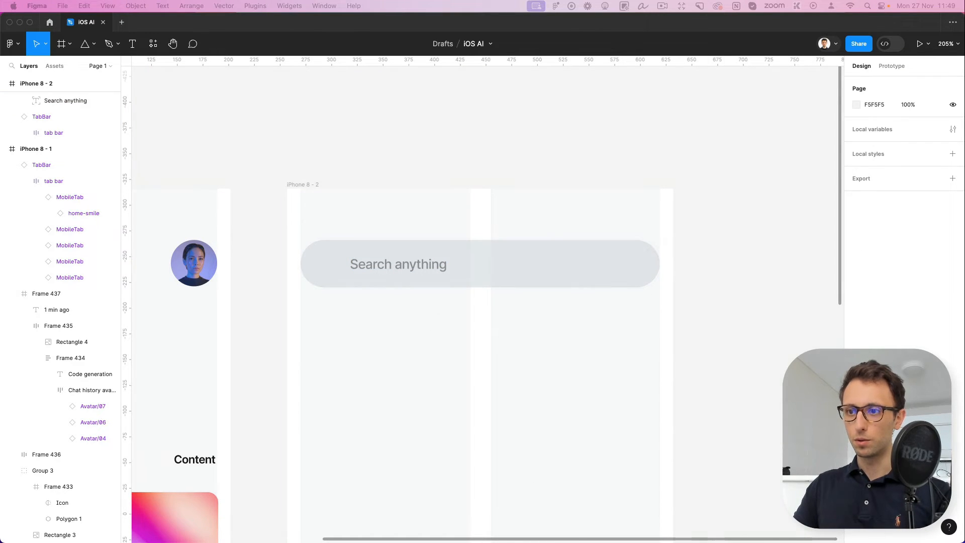
# Paste the search-lg icon into the search bar, give it absolute position and place it before the label at X 15, Y 11
pyautogui.click(324, 253)
pyautogui.press('cmd+v')
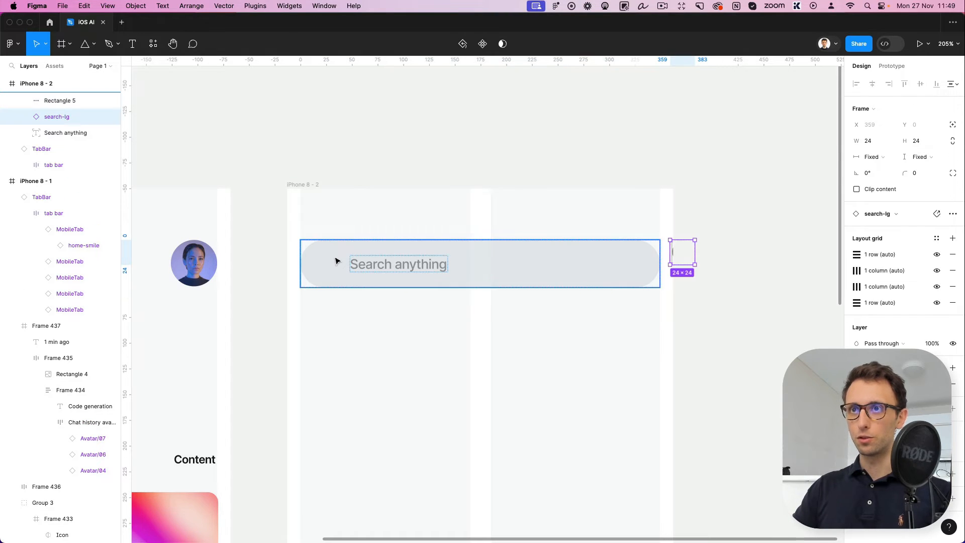
pyautogui.moveTo(684, 254); pyautogui.dragTo(327, 274)
pyautogui.click(953, 126)
pyautogui.scroll(5, 328, 271)
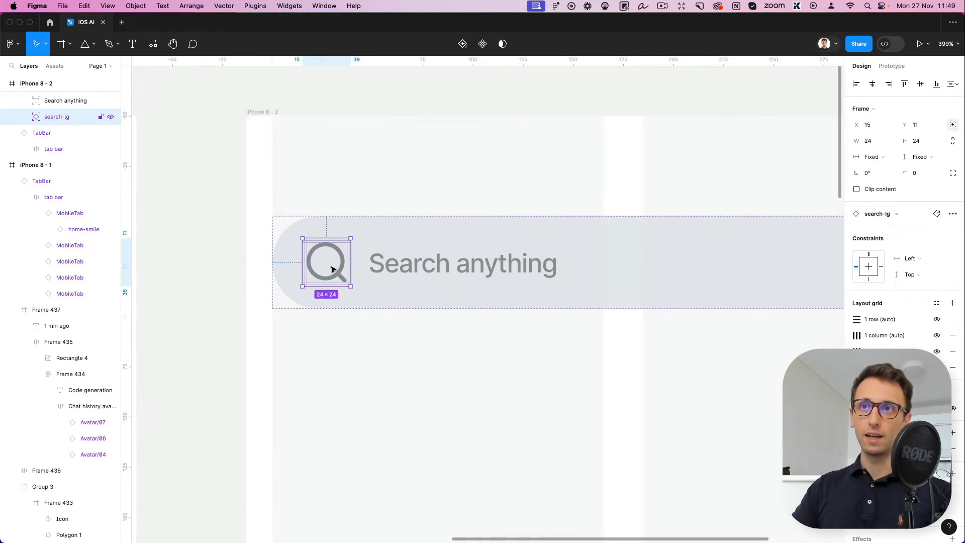
# Try to wrap the search icon and label in an auto layout frame, and undo the attempt
pyautogui.keyDown('shift'); pyautogui.click(374, 263); pyautogui.keyUp('shift')
pyautogui.hotkey('shift', 'a')
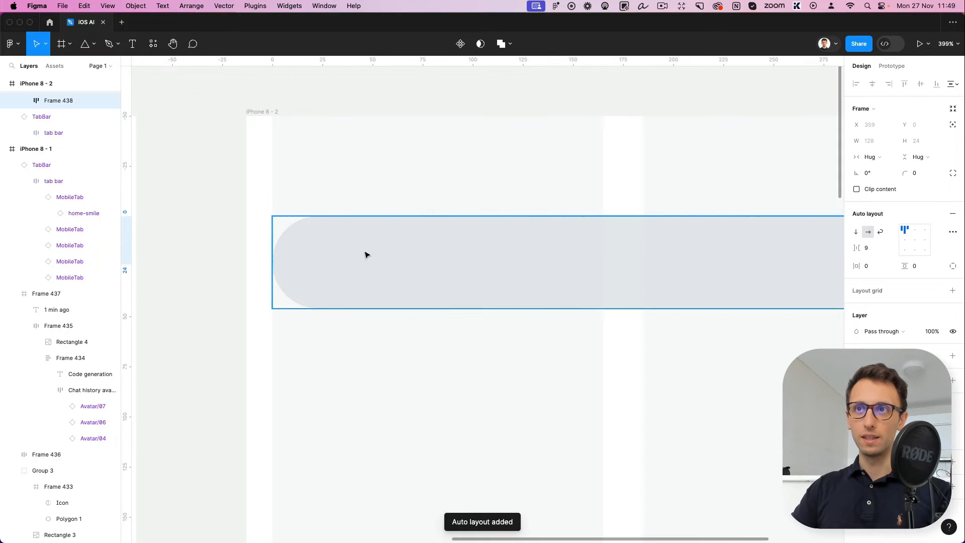
pyautogui.press('super+z')
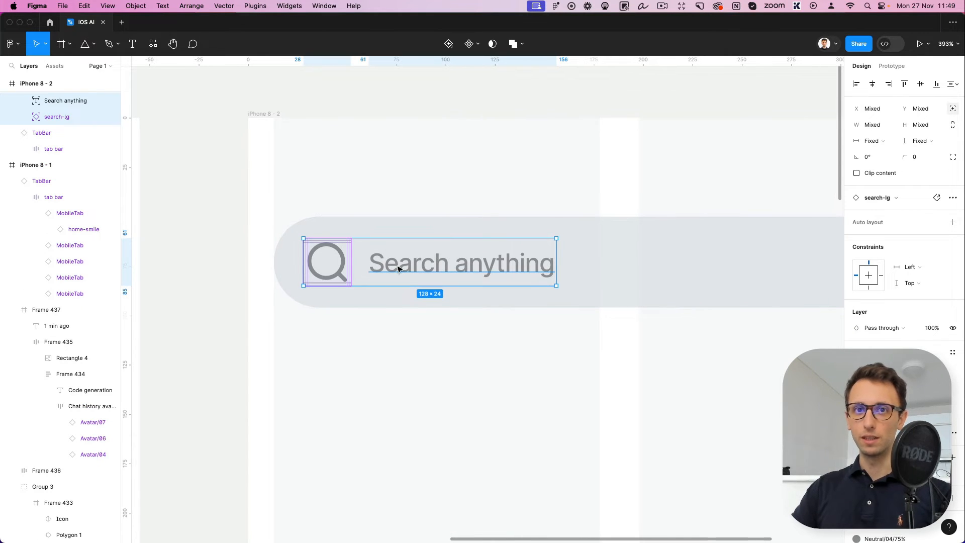
pyautogui.scroll(-5, 575, 255)
pyautogui.click(563, 295)
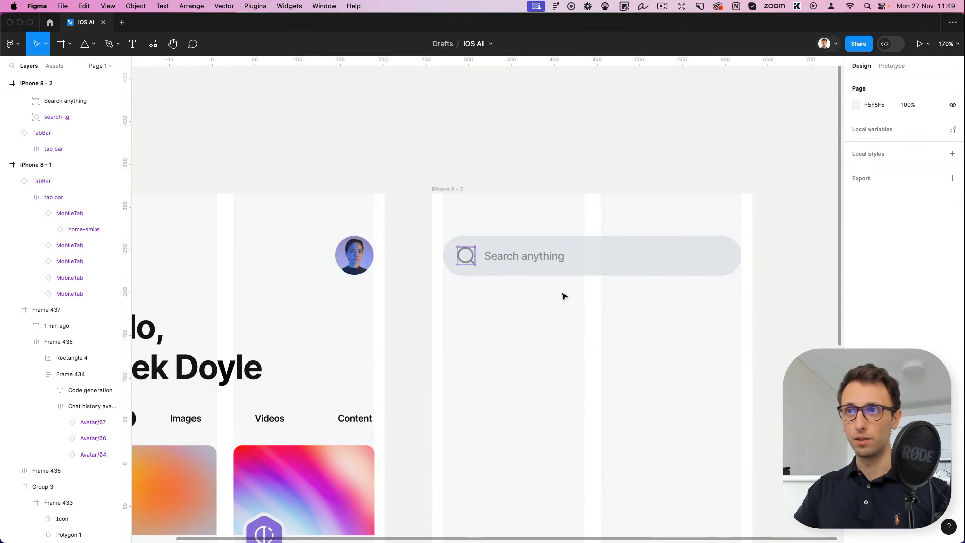
# Draw a 349 × 200 rectangle below the search bar on iPhone 8 - 2, at X 13, Y 117
pyautogui.hscroll(2, 580, 291)
pyautogui.scroll(-1, 580, 290)
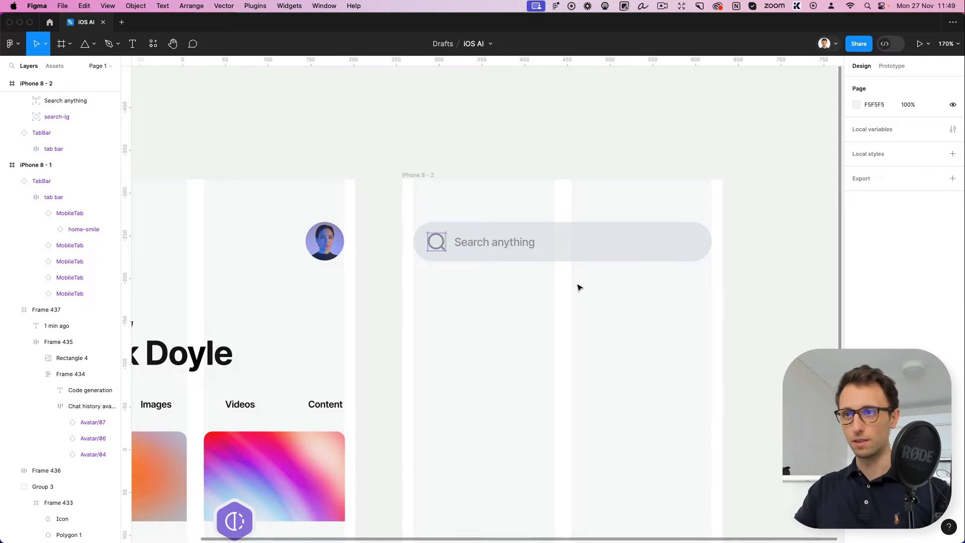
pyautogui.scroll(-2, 576, 291)
pyautogui.scroll(-1, 578, 292)
pyautogui.press('r')
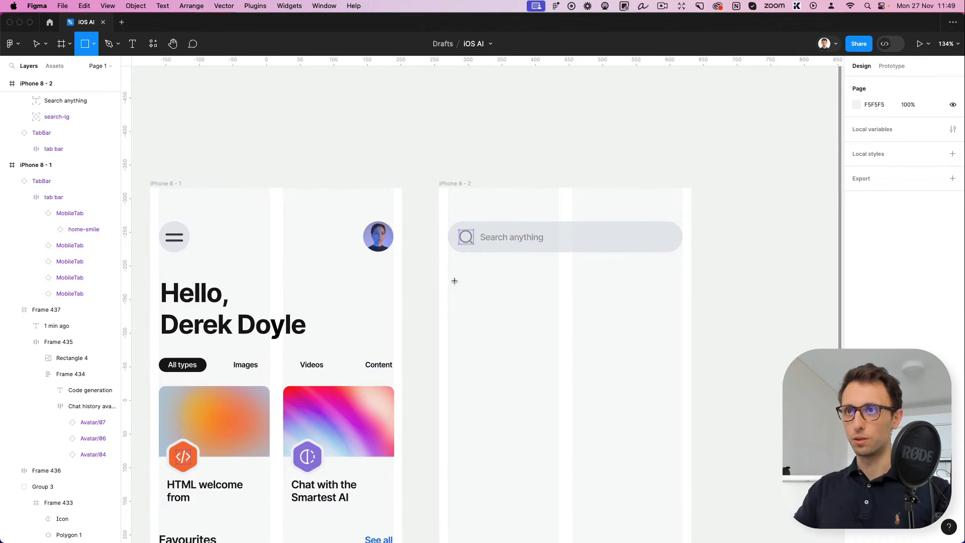
pyautogui.moveTo(448, 266)
pyautogui.mouseDown()
pyautogui.moveTo(622, 338)
pyautogui.moveTo(690, 399)
pyautogui.moveTo(682, 400)
pyautogui.mouseUp()
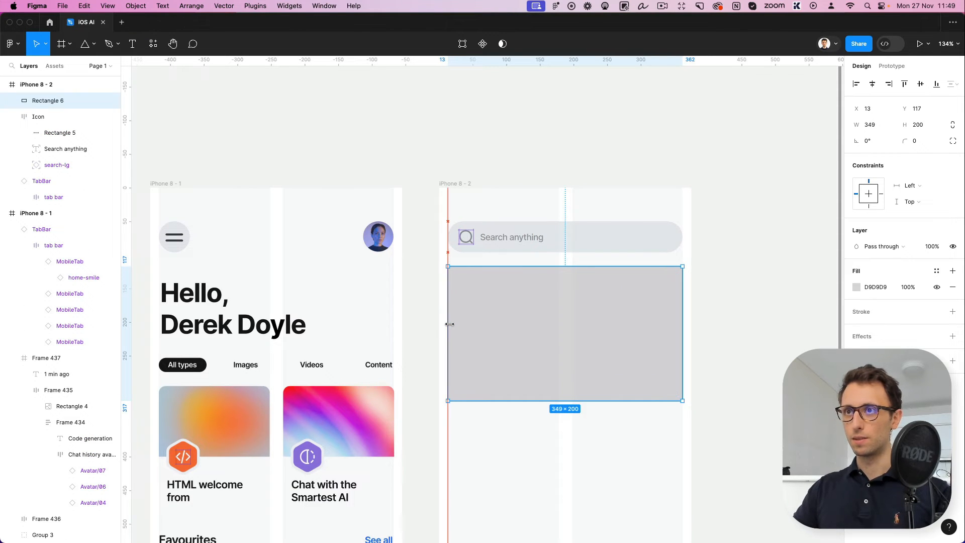
pyautogui.hscroll(3, 477, 268)
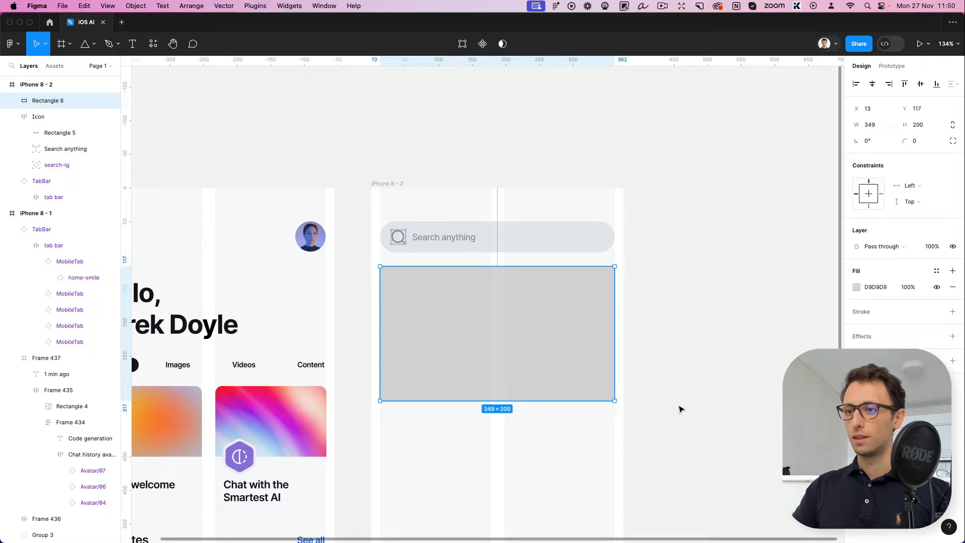
pyautogui.click(659, 508)
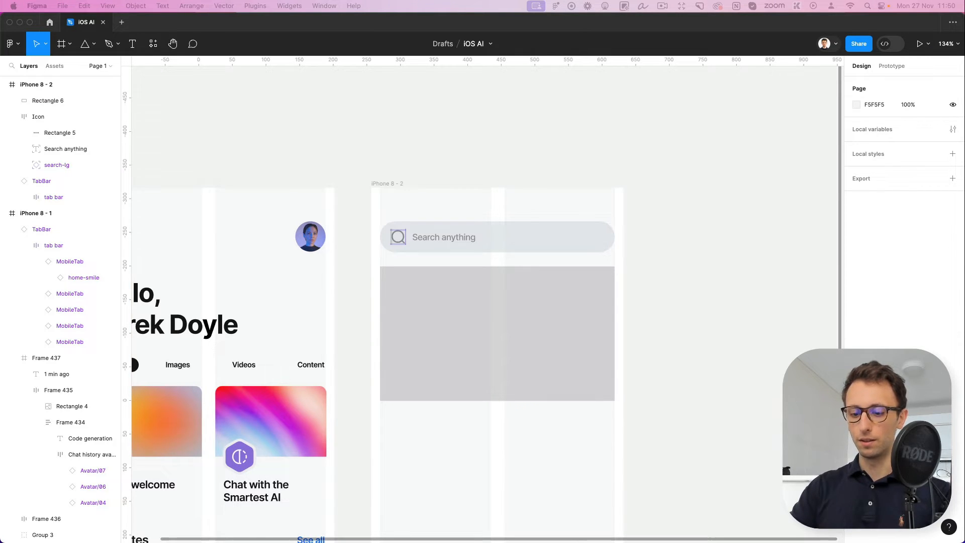
# Give the rectangle the lightbulb character image fill and a corner radius of 16, and reduce its height to 193
pyautogui.click(490, 311)
pyautogui.click(501, 306)
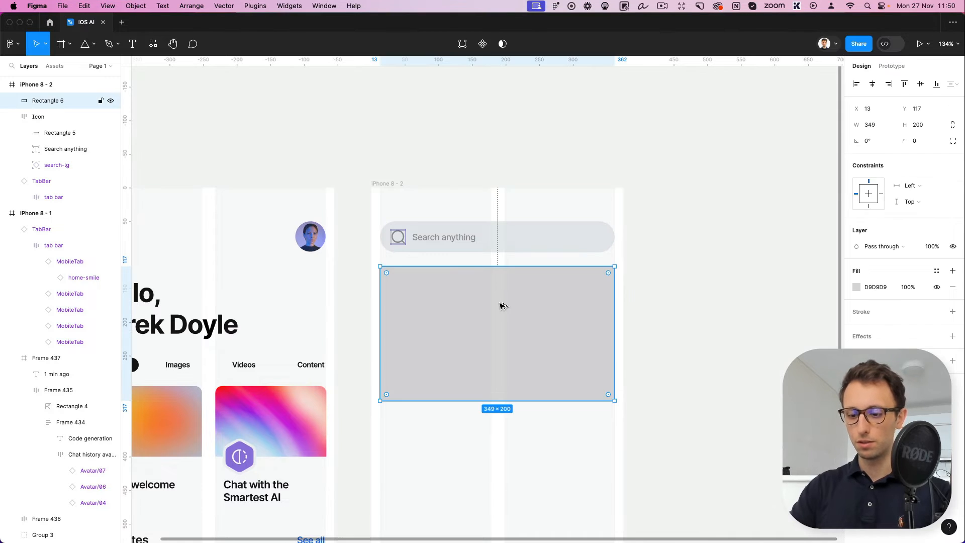
pyautogui.press('alt+super+v')
pyautogui.hscroll(1, 502, 305)
pyautogui.scroll(-3, 501, 305)
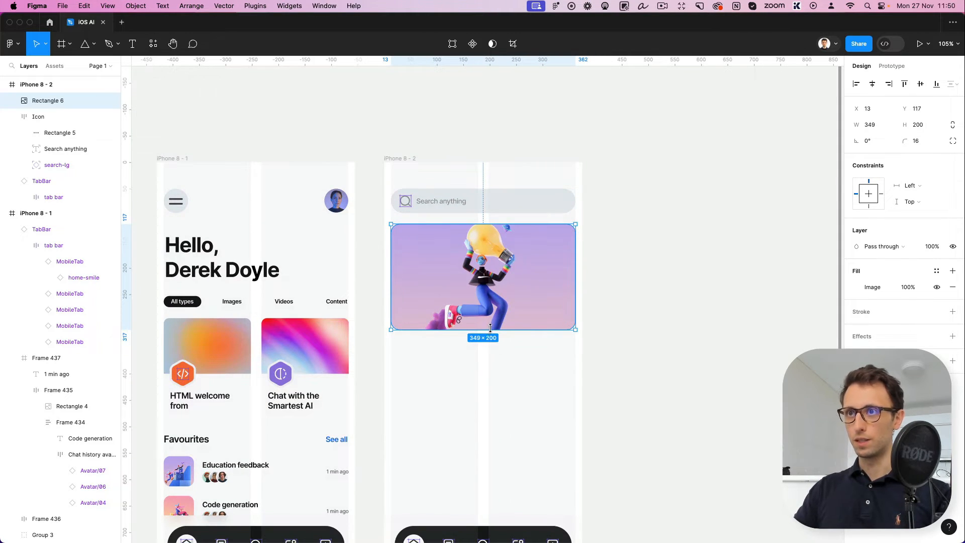
pyautogui.click(513, 361)
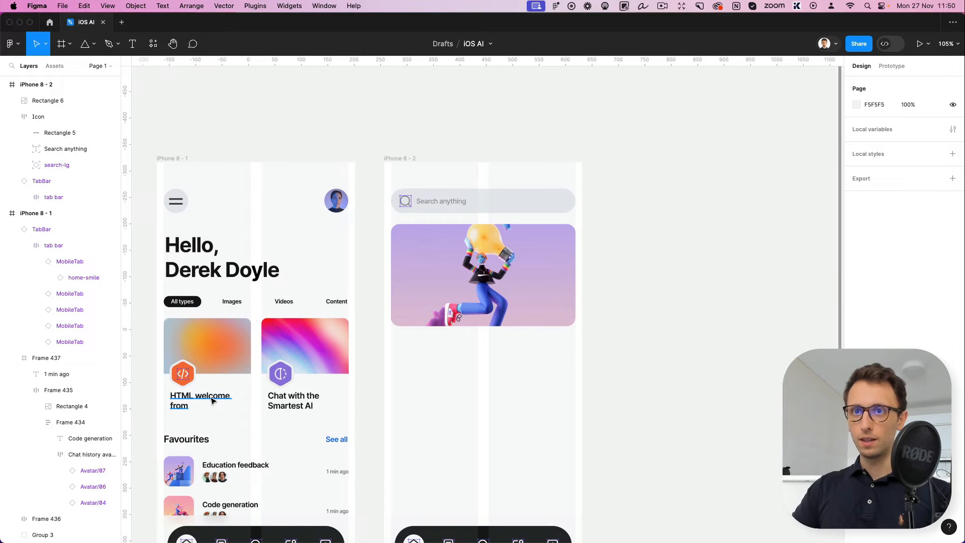
# Copy the "Chat with the Smartest AI" heading below the large image at X 13, Y 331, and change its text to "Superman cartoon"
pyautogui.moveTo(296, 401); pyautogui.dragTo(418, 348)
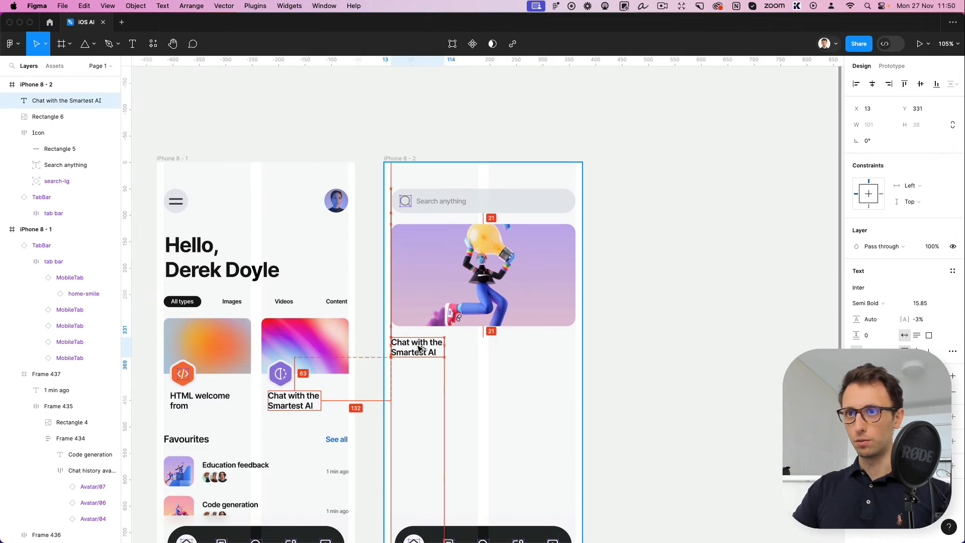
pyautogui.press('Return')
pyautogui.write('Superman cartoon')
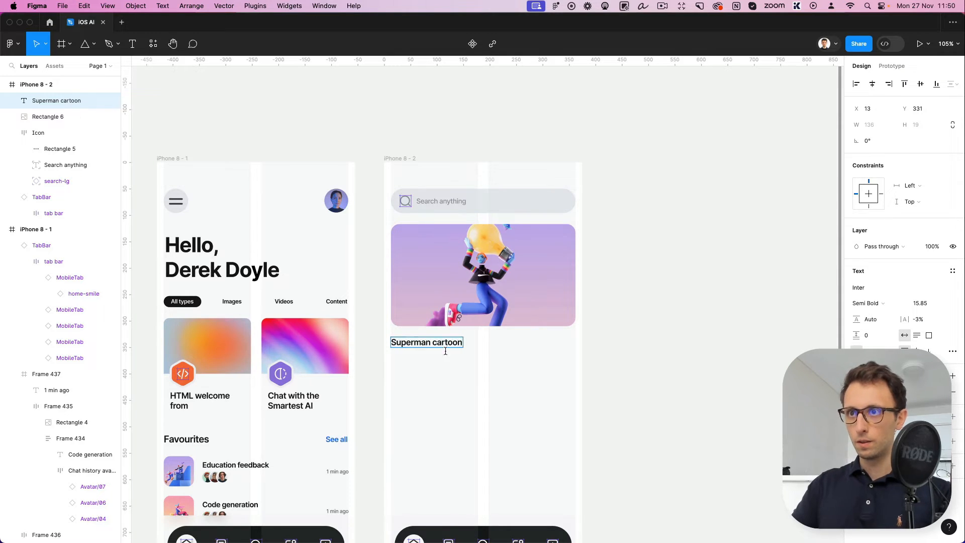
pyautogui.press('Escape')
# Duplicate the "Superman cartoon" title below itself at Y 357 and apply the "1 min ago" text style from the favourites list to the copy
pyautogui.moveTo(446, 350)
pyautogui.mouseDown()
pyautogui.moveTo(458, 344)
pyautogui.moveTo(453, 360)
pyautogui.mouseUp()
pyautogui.click(452, 400)
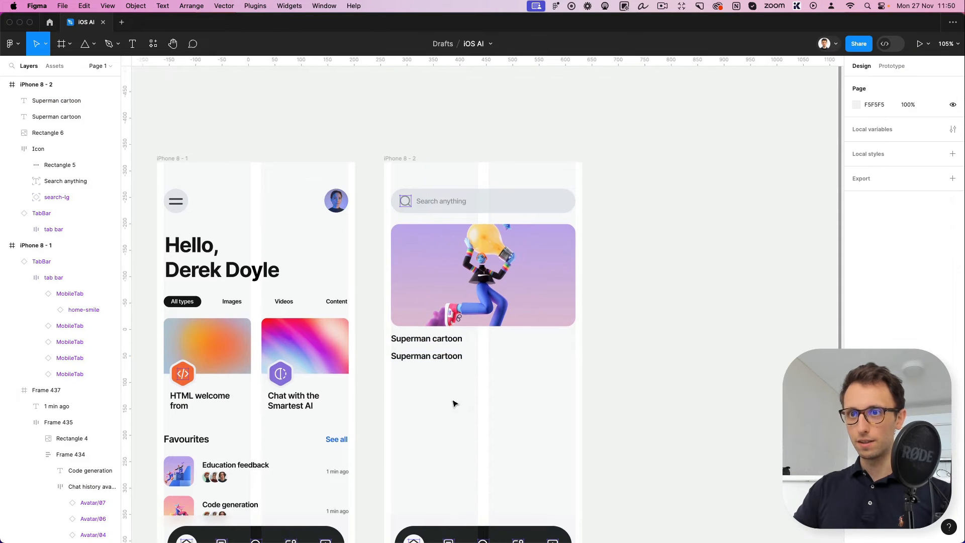
pyautogui.scroll(-2, 357, 452)
pyautogui.hscroll(-2, 358, 452)
pyautogui.click(358, 452)
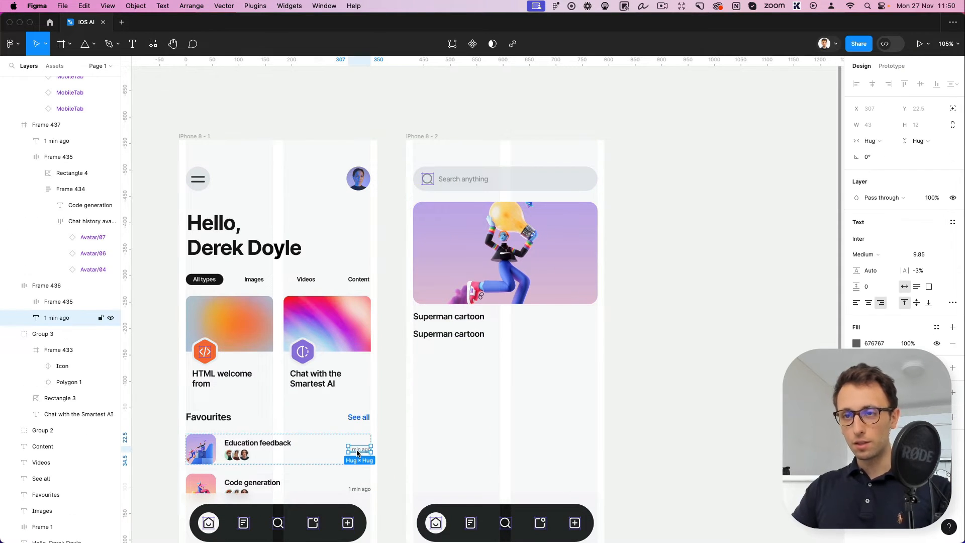
pyautogui.scroll(3, 358, 452)
pyautogui.press('alt')
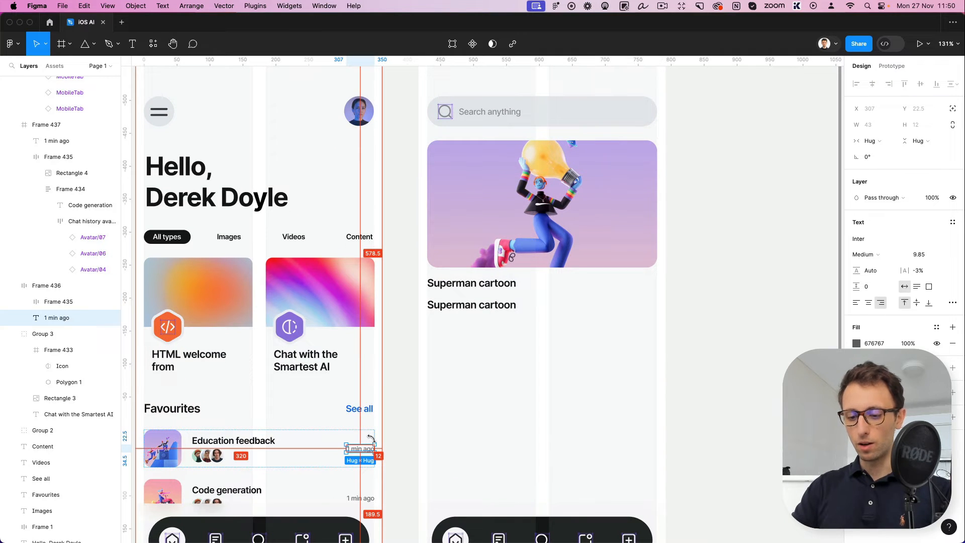
pyautogui.click(483, 305)
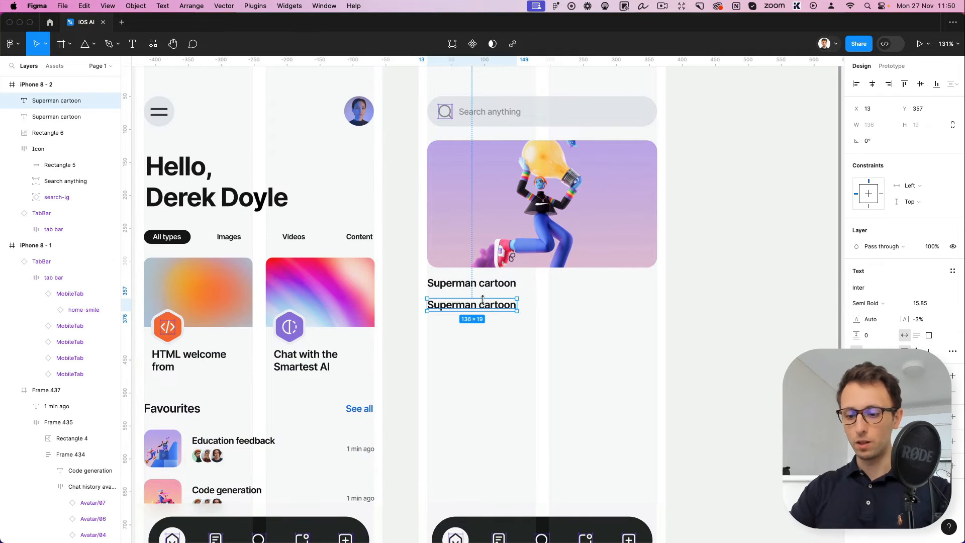
pyautogui.hotkey('ctrl', 'alt', 'v')
pyautogui.moveTo(484, 306); pyautogui.dragTo(450, 303)
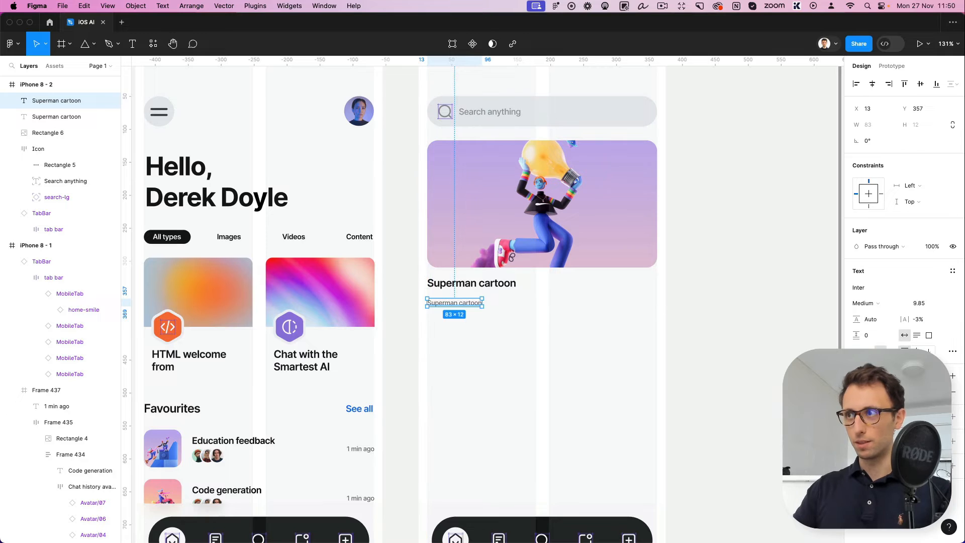
# Change the small caption's text to "10m ago" and move it closer to the title, to Y 350
pyautogui.doubleClick(450, 302)
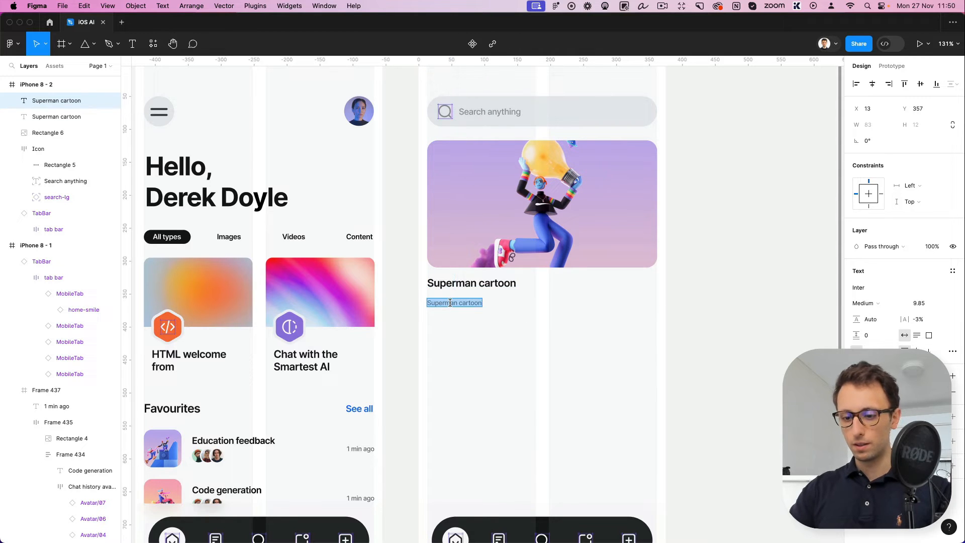
pyautogui.write('10m ago')
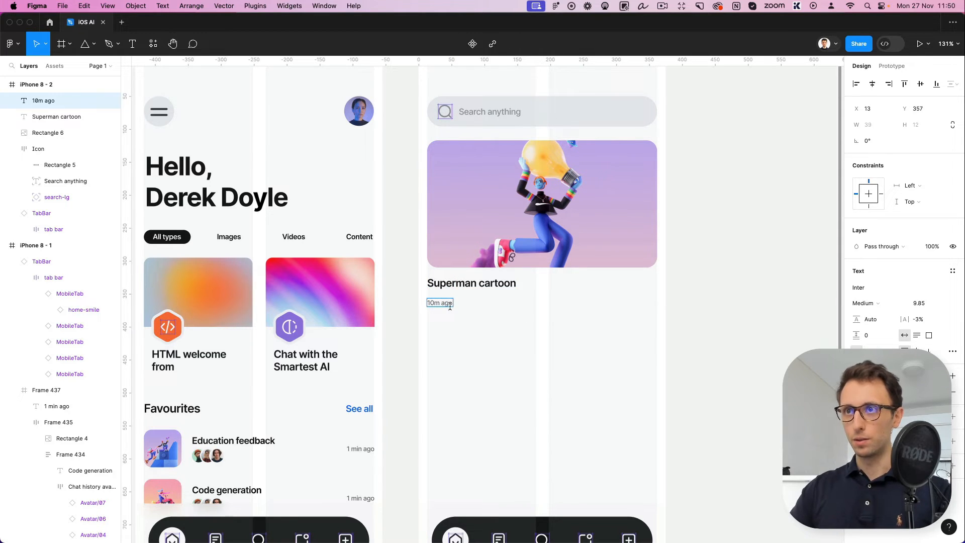
pyautogui.press('Escape')
pyautogui.hotkey('shift', 'Up')
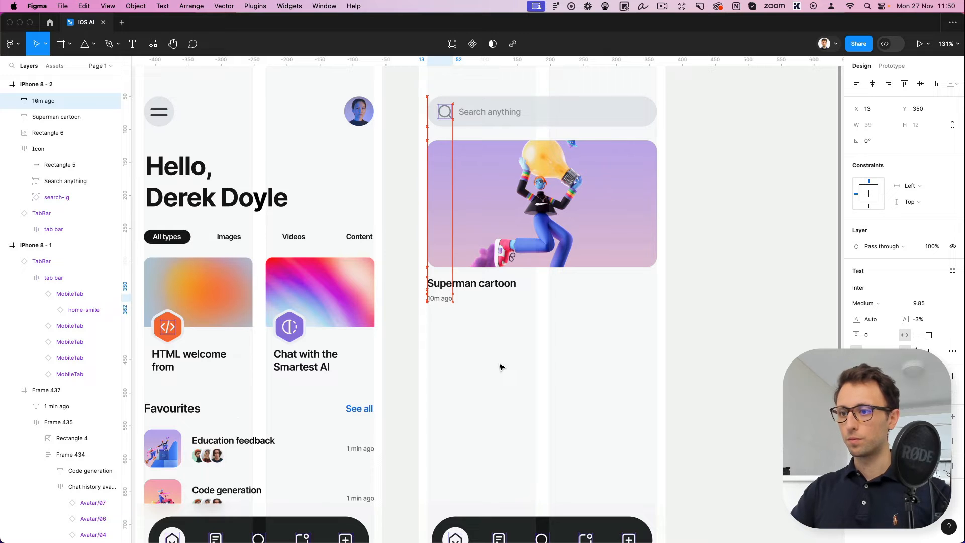
pyautogui.click(534, 329)
# Duplicate the image, title and caption below the first card and resize the copied image to 163 × 123 at X 13, Y 383
pyautogui.click(537, 214)
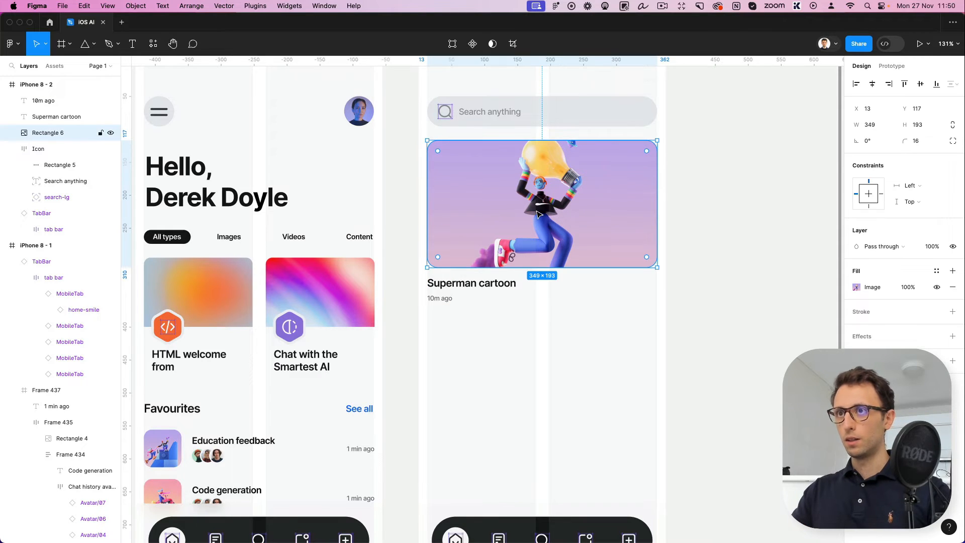
pyautogui.moveTo(565, 353); pyautogui.dragTo(487, 391)
pyautogui.click(618, 327)
pyautogui.moveTo(657, 442); pyautogui.dragTo(535, 396)
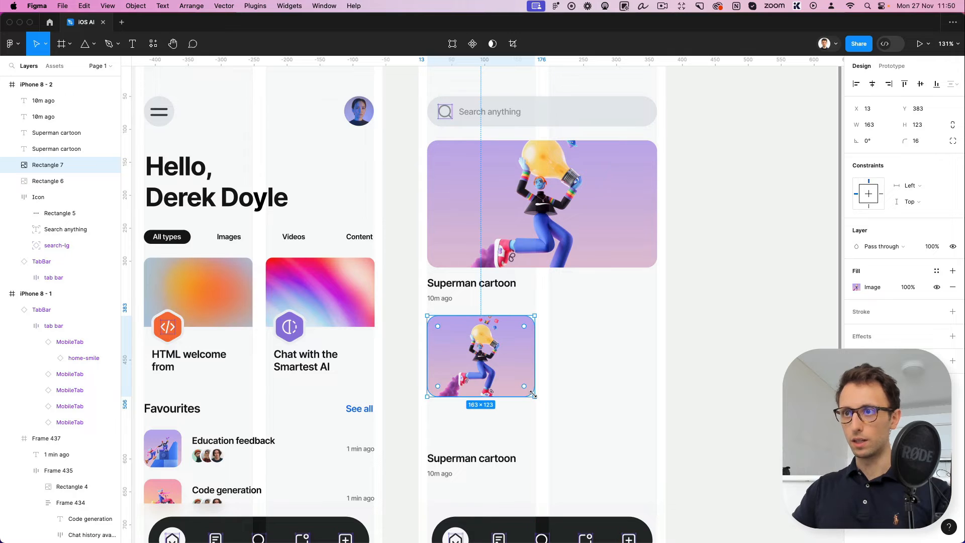
# Move the copied title and caption up beneath the smaller image, with the title at Y 520
pyautogui.moveTo(417, 443); pyautogui.dragTo(459, 420)
pyautogui.click(583, 323)
pyautogui.scroll(-3, 584, 323)
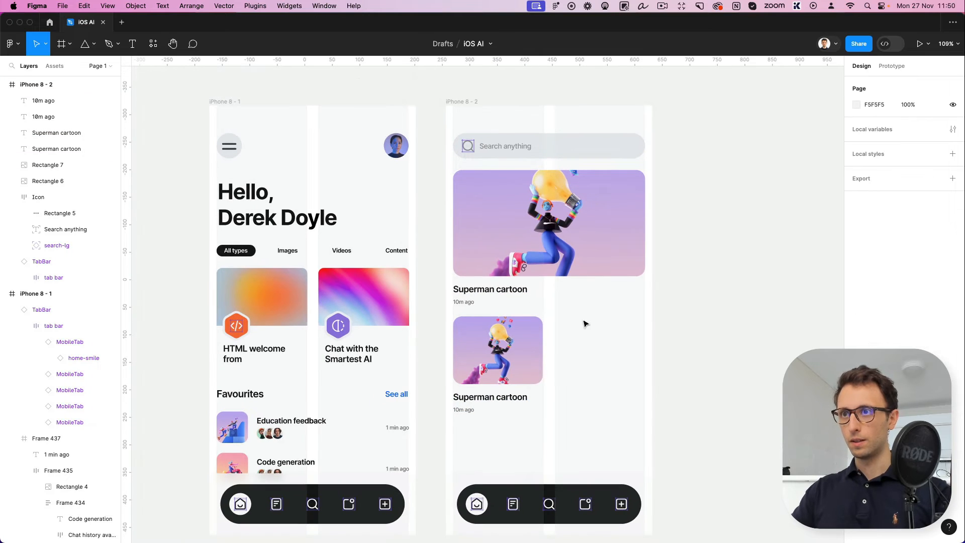
pyautogui.doubleClick(498, 398)
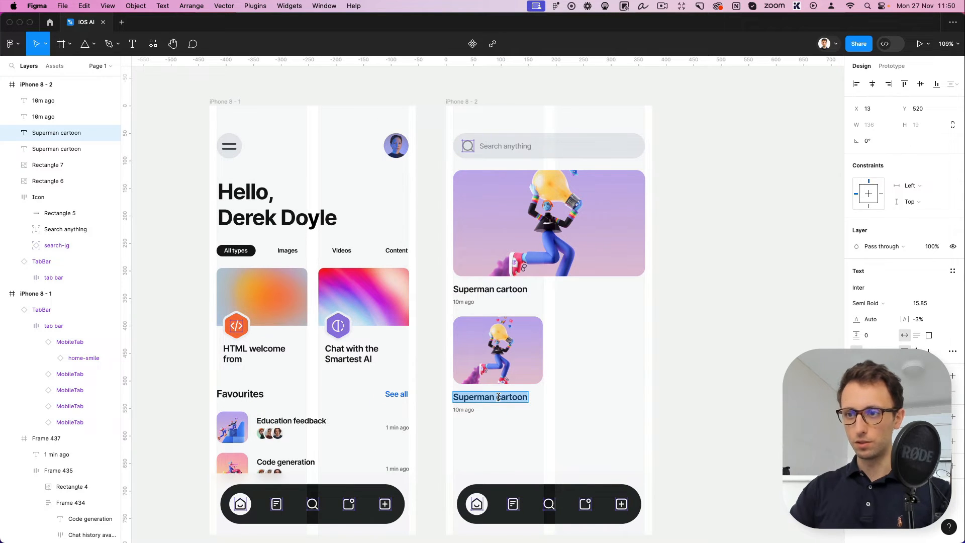
pyautogui.press('Escape')
pyautogui.click(608, 405)
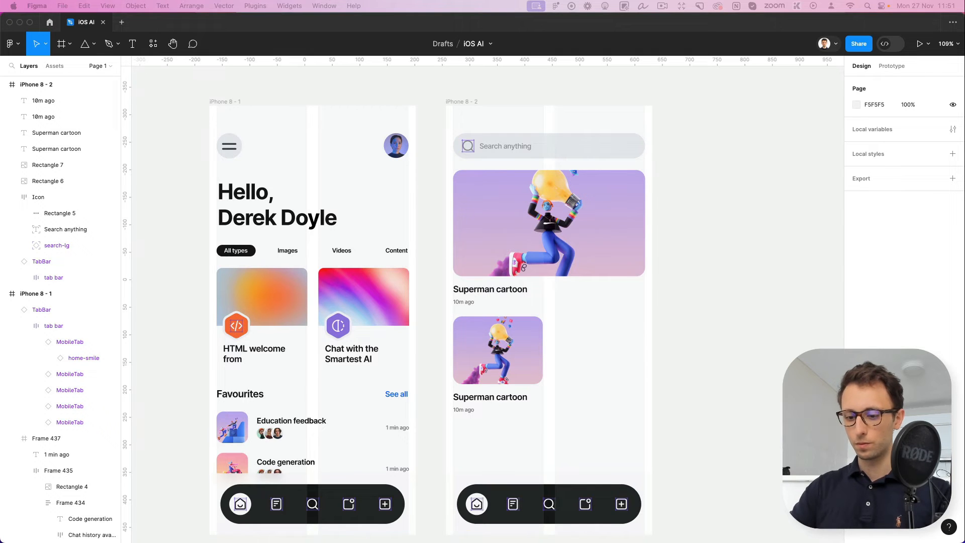
# Fill the small card's image with the teal magnifying-glass character picture and duplicate the image, title and caption beside it at X 198
pyautogui.click(527, 357)
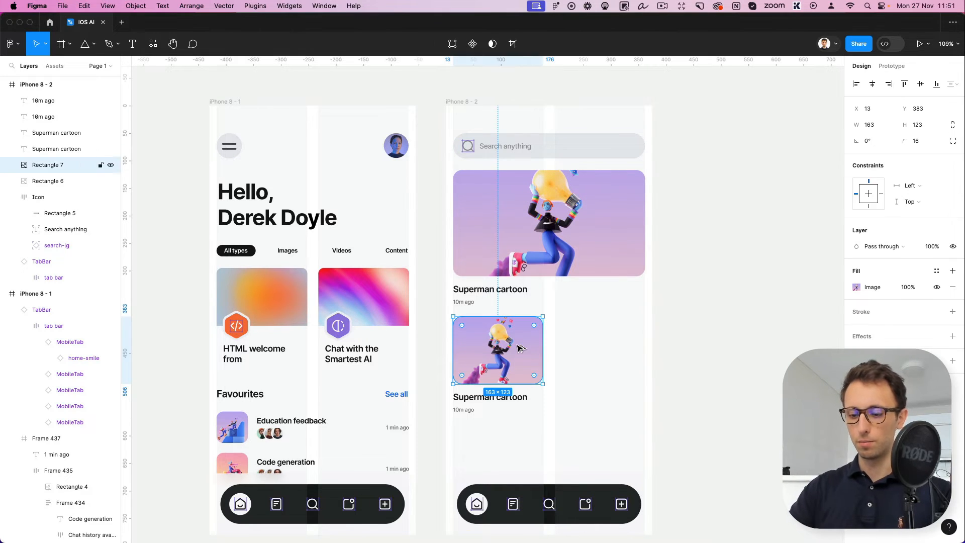
pyautogui.click(585, 347)
pyautogui.moveTo(584, 335); pyautogui.dragTo(466, 408)
pyautogui.keyDown('alt'); pyautogui.moveTo(502, 346); pyautogui.dragTo(604, 350); pyautogui.keyUp('alt')
pyautogui.click(657, 486)
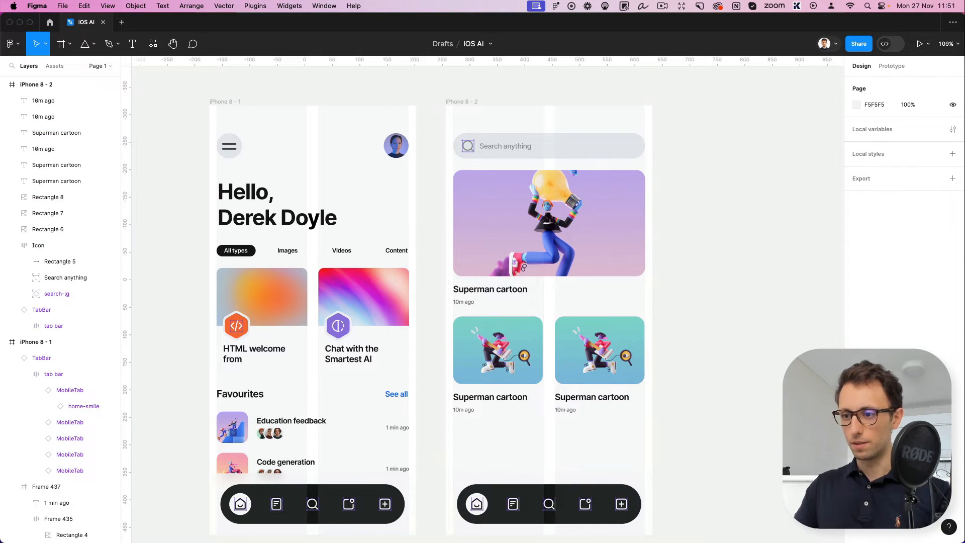
# Replace the duplicated card's image with the copied blue picture of raised hands and a star
pyautogui.click(582, 352)
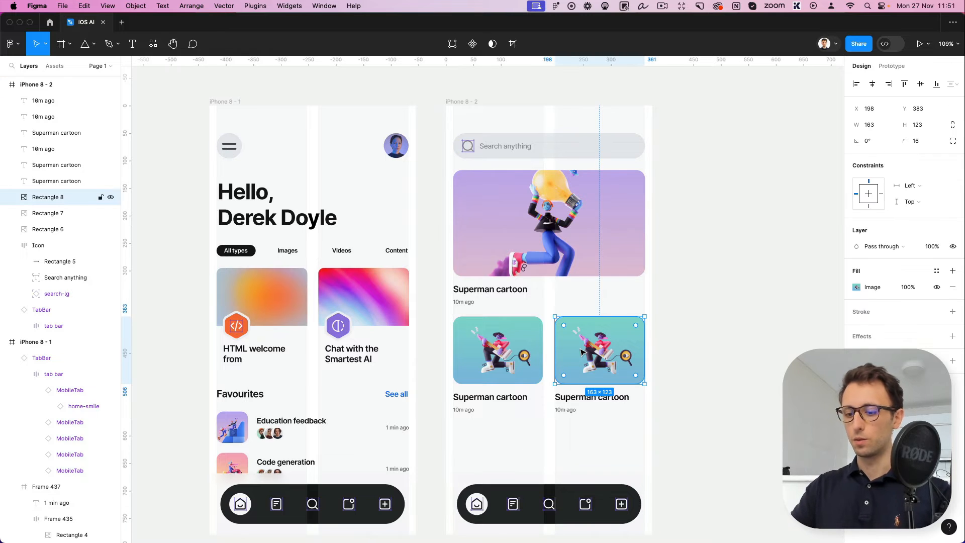
pyautogui.click(700, 343)
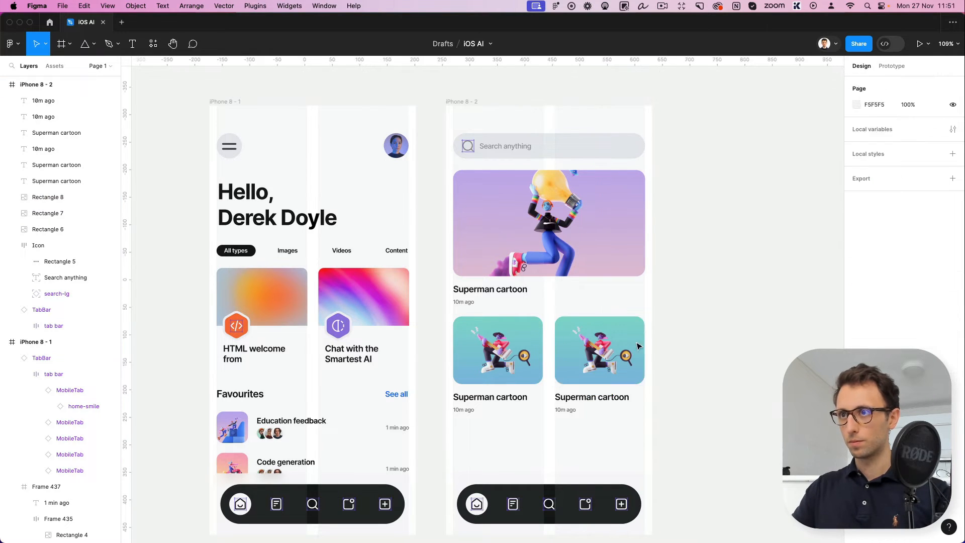
pyautogui.click(601, 349)
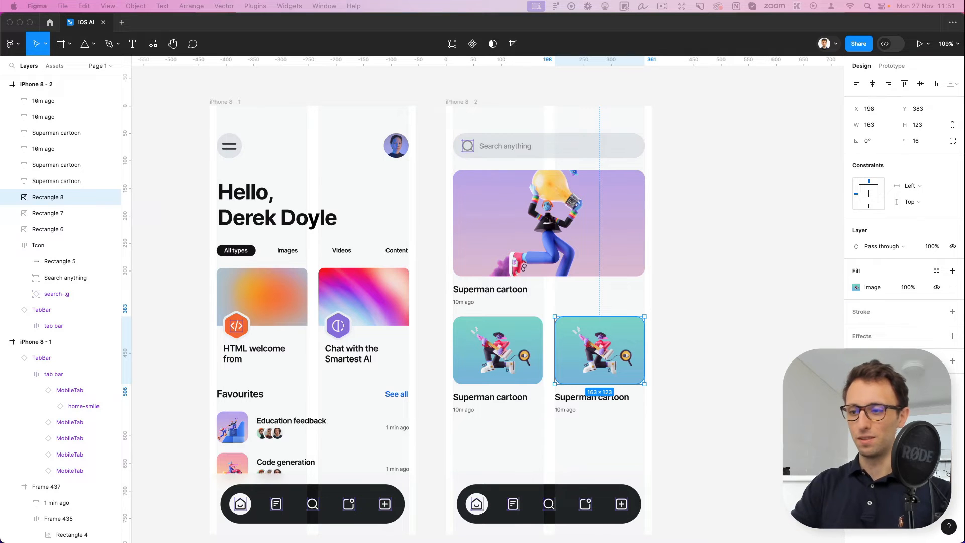
pyautogui.press('super+v')
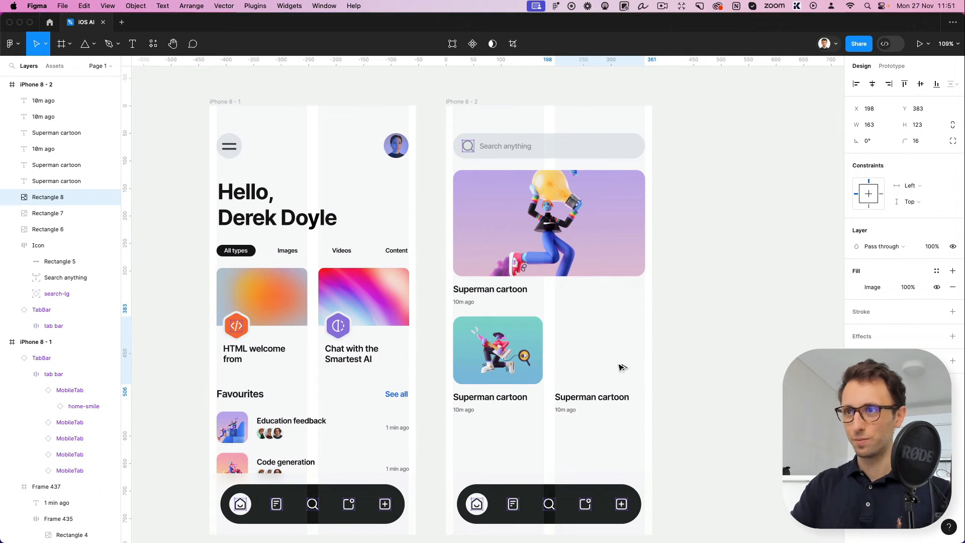
pyautogui.click(673, 391)
pyautogui.hscroll(1, 671, 391)
pyautogui.scroll(-1, 671, 390)
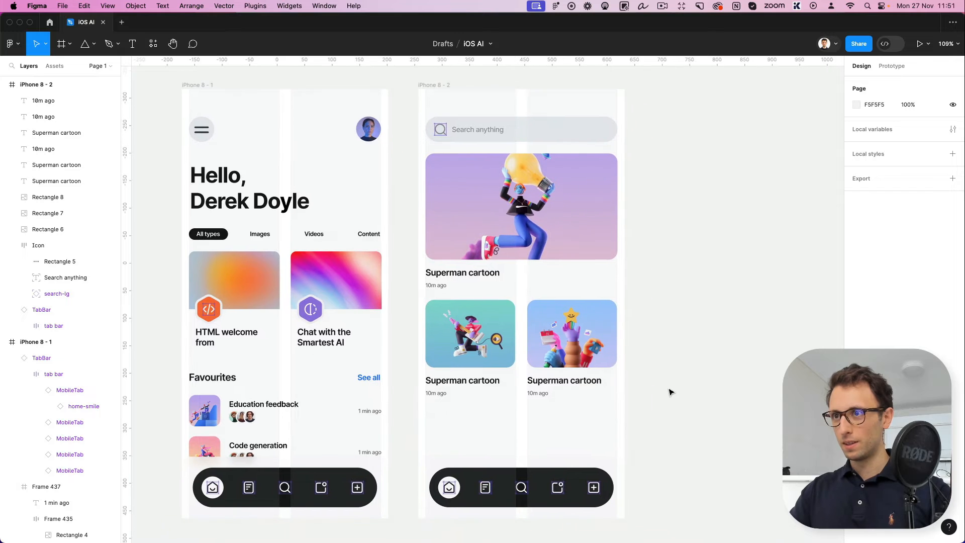
# Group each of the two small cards' image, title and caption into its own group
pyautogui.moveTo(667, 410); pyautogui.dragTo(413, 342)
pyautogui.moveTo(695, 406); pyautogui.dragTo(534, 337)
pyautogui.press('super+g')
pyautogui.moveTo(471, 425); pyautogui.dragTo(387, 321)
pyautogui.press('super+g')
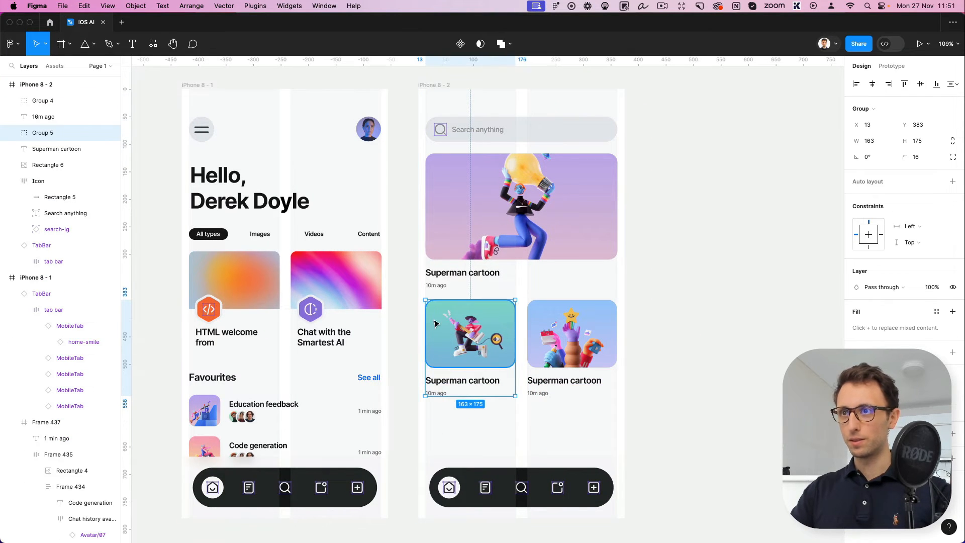
# Duplicate both card groups into a second row at Y 572 and send the copies behind the tab bar
pyautogui.keyDown('shift'); pyautogui.click(571, 311); pyautogui.keyUp('shift')
pyautogui.moveTo(570, 310); pyautogui.dragTo(572, 416)
pyautogui.press('[')
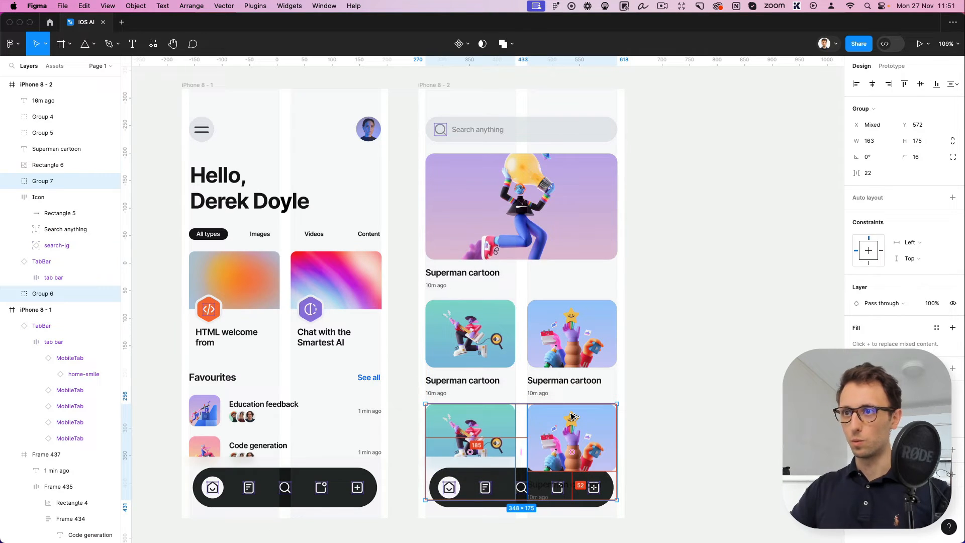
pyautogui.click(722, 403)
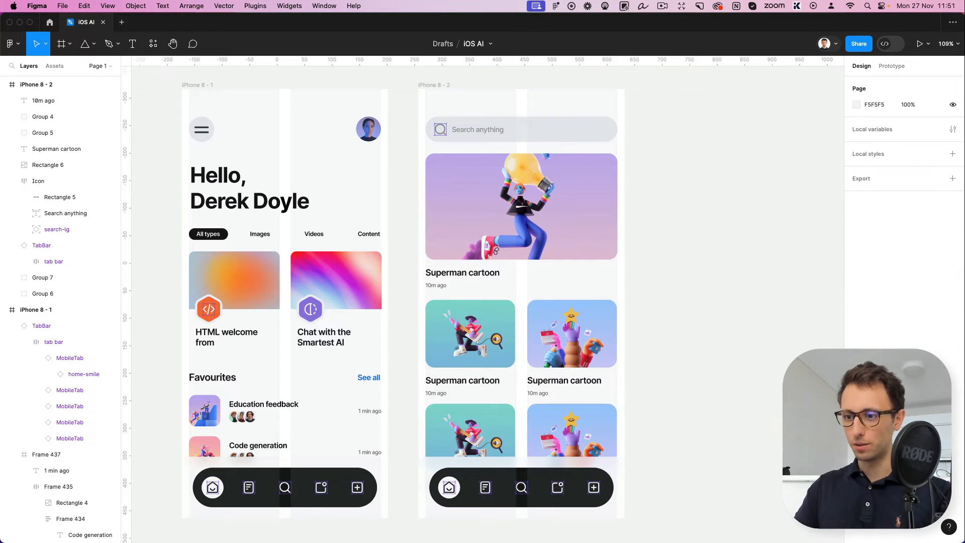
pyautogui.click(671, 388)
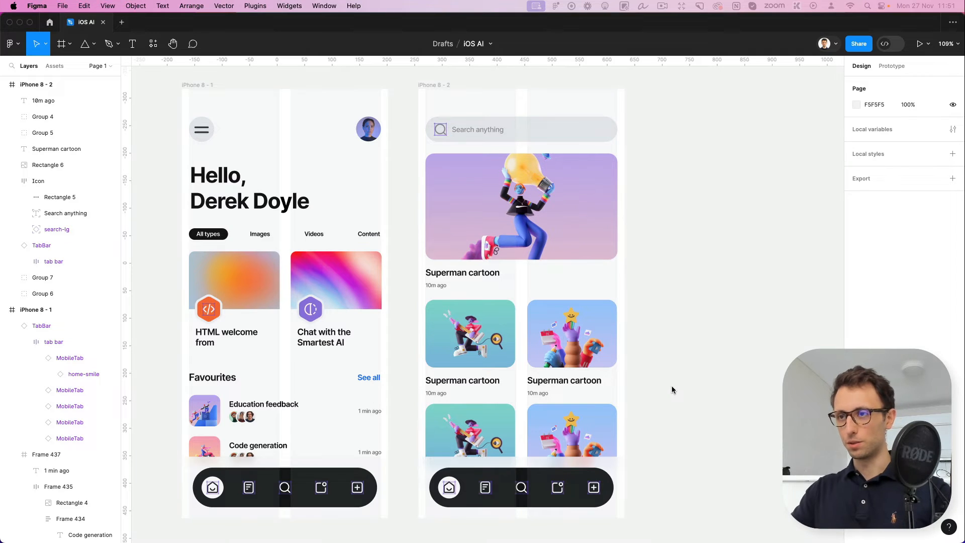
# Paste the two illustration frames onto the canvas and place them below the second screen at Y 563
pyautogui.scroll(-3, 672, 389)
pyautogui.press('super+v')
pyautogui.moveTo(485, 312); pyautogui.dragTo(530, 498)
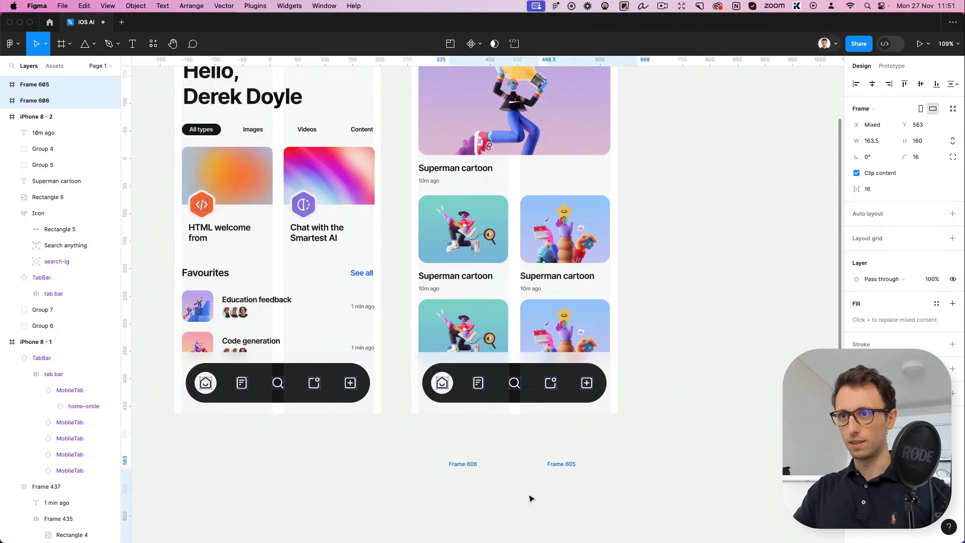
pyautogui.click(499, 454)
# Apply the pasted dancing-couple and cloud-robot image fills to the first and second cards of the lower row
pyautogui.click(478, 492)
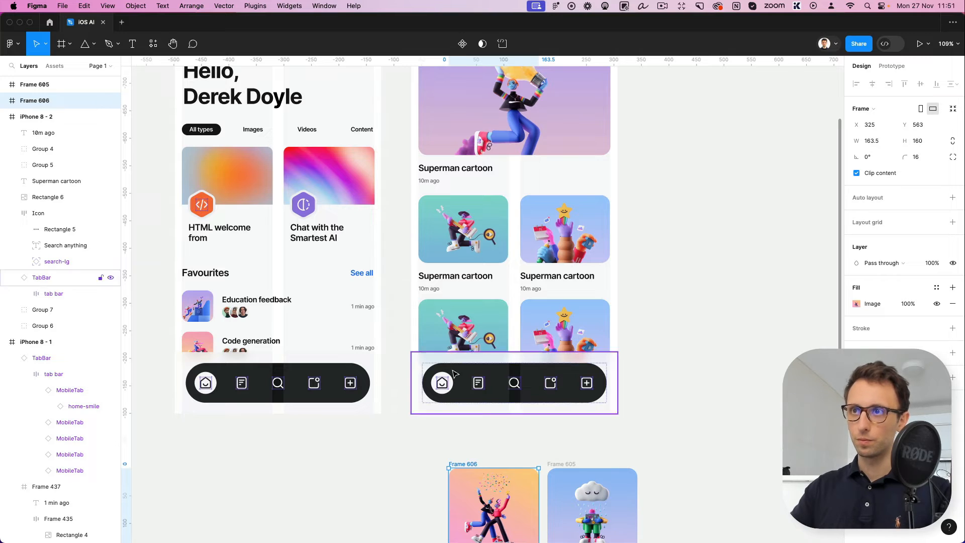
pyautogui.click(471, 320)
pyautogui.press('alt+super+v')
pyautogui.click(587, 531)
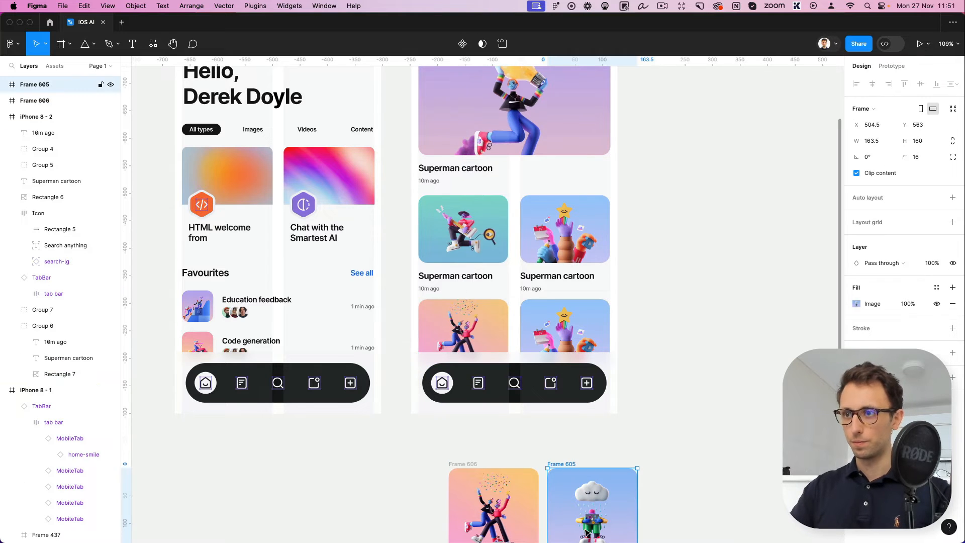
pyautogui.click(534, 327)
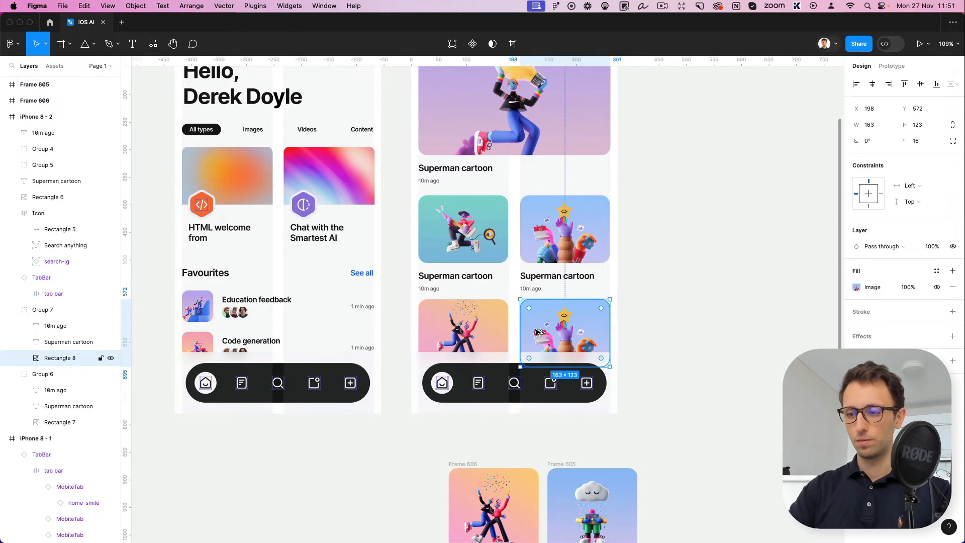
pyautogui.press('alt+super+v')
# Delete the two illustration frames below the second screen
pyautogui.scroll(-3, 534, 327)
pyautogui.moveTo(648, 422); pyautogui.dragTo(469, 519)
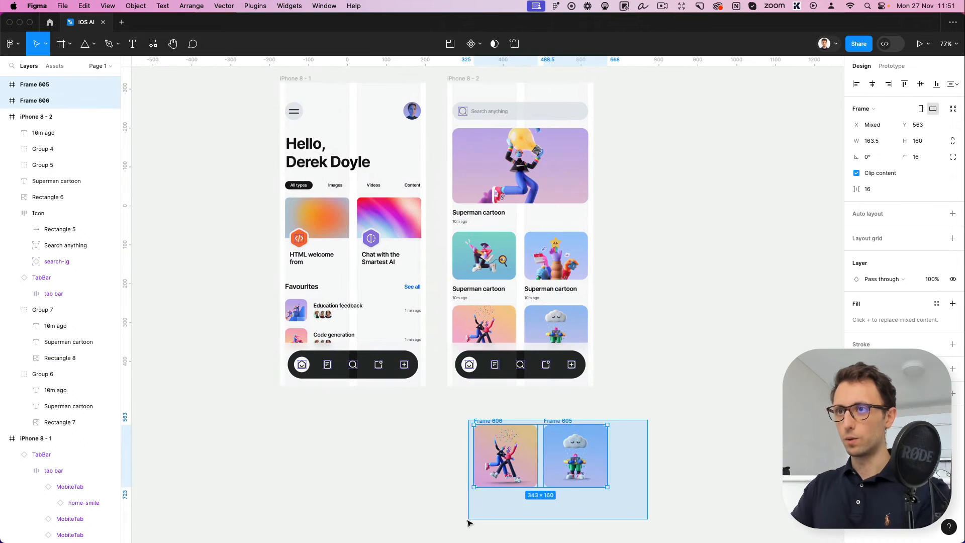
pyautogui.press('Delete')
# Duplicate the second iPhone screen beside itself with a 55 px gap, at X 687, Y -316
pyautogui.scroll(3, 478, 392)
pyautogui.scroll(-1, 474, 385)
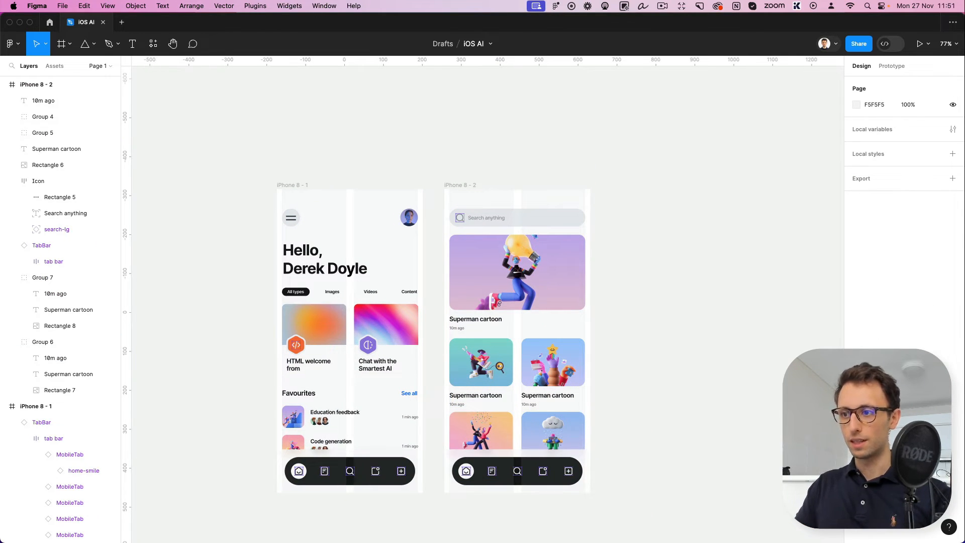
pyautogui.hscroll(1, 674, 344)
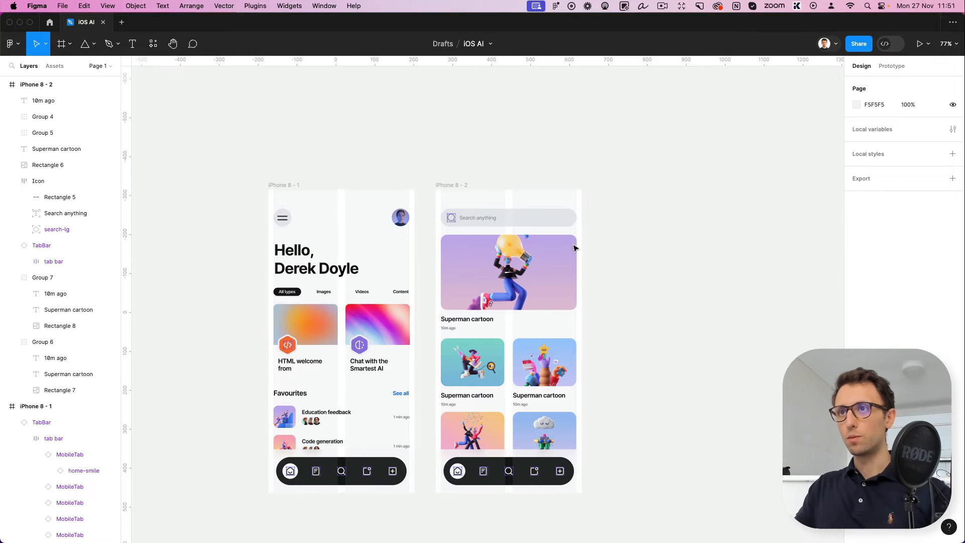
pyautogui.click(444, 185)
pyautogui.moveTo(482, 217); pyautogui.dragTo(651, 218)
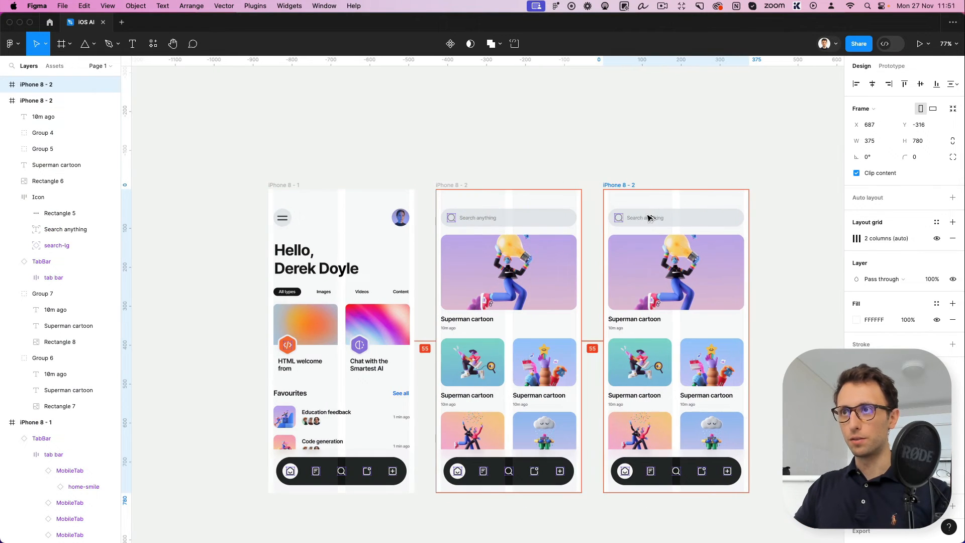
pyautogui.hscroll(4, 648, 191)
pyautogui.click(641, 157)
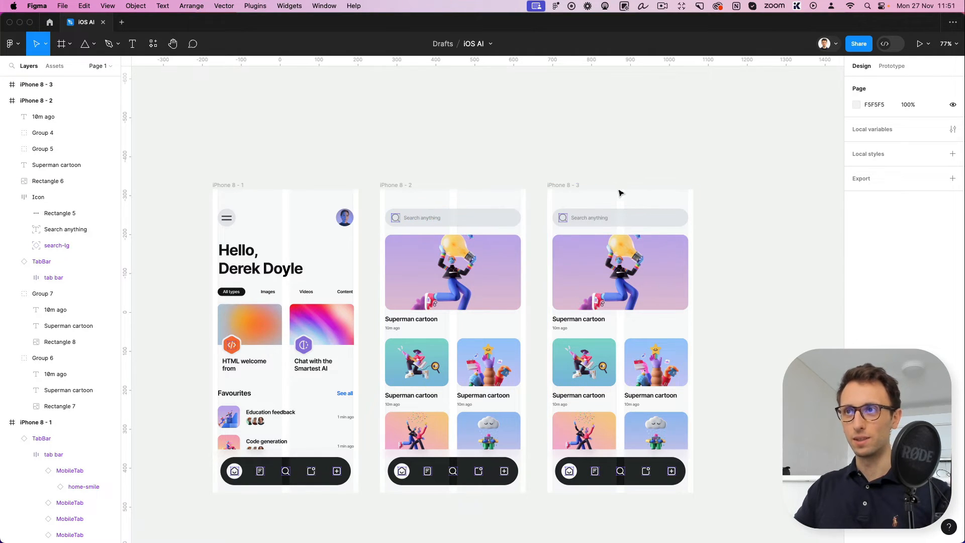
# Change the third screen's search bar text to "Something" and colour it dark grey 212121
pyautogui.scroll(5, 621, 196)
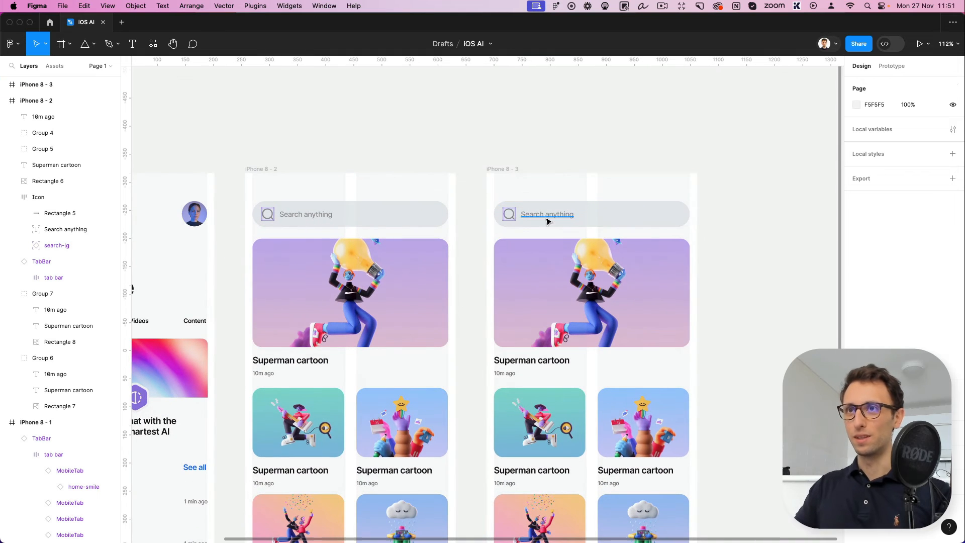
pyautogui.doubleClick(539, 217)
pyautogui.write('Something')
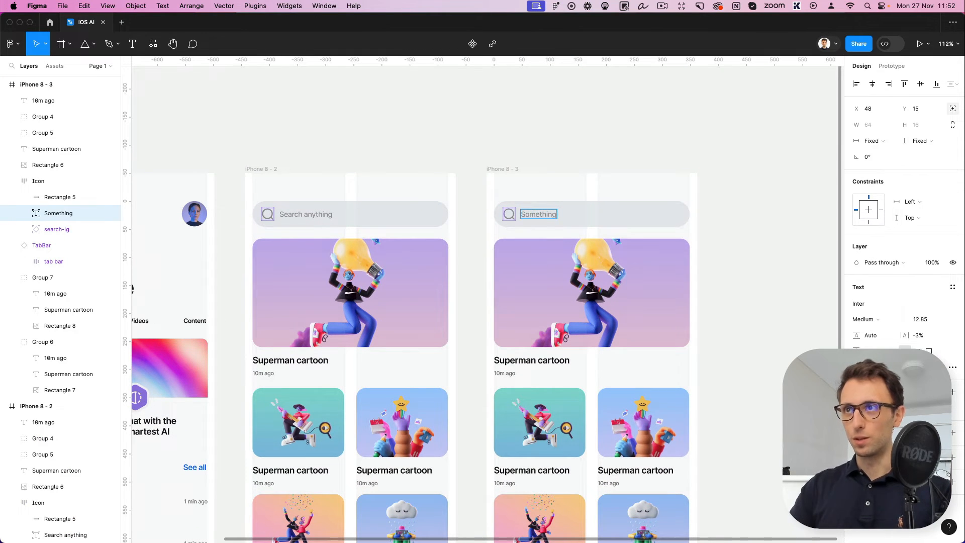
pyautogui.press('Escape')
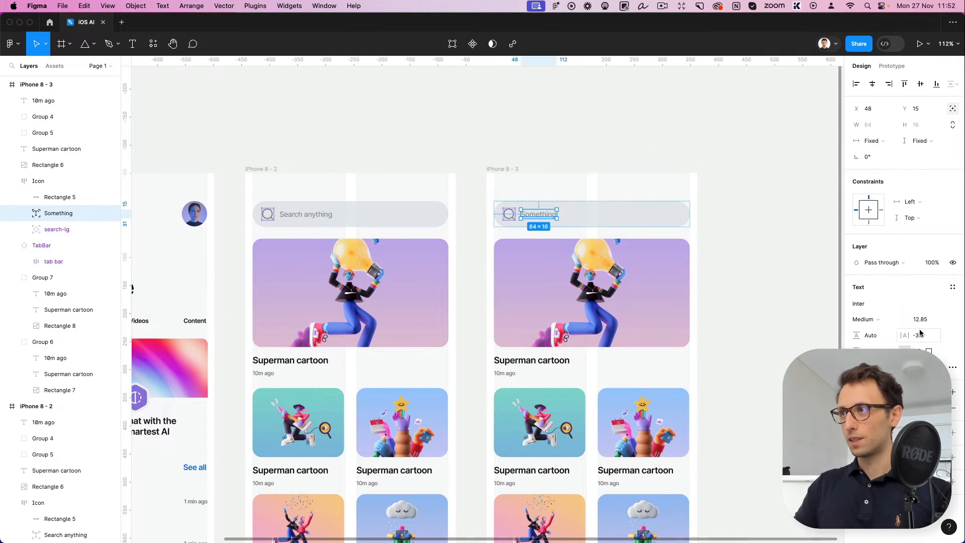
pyautogui.click(856, 408)
pyautogui.moveTo(760, 331); pyautogui.dragTo(648, 395)
pyautogui.click(659, 5)
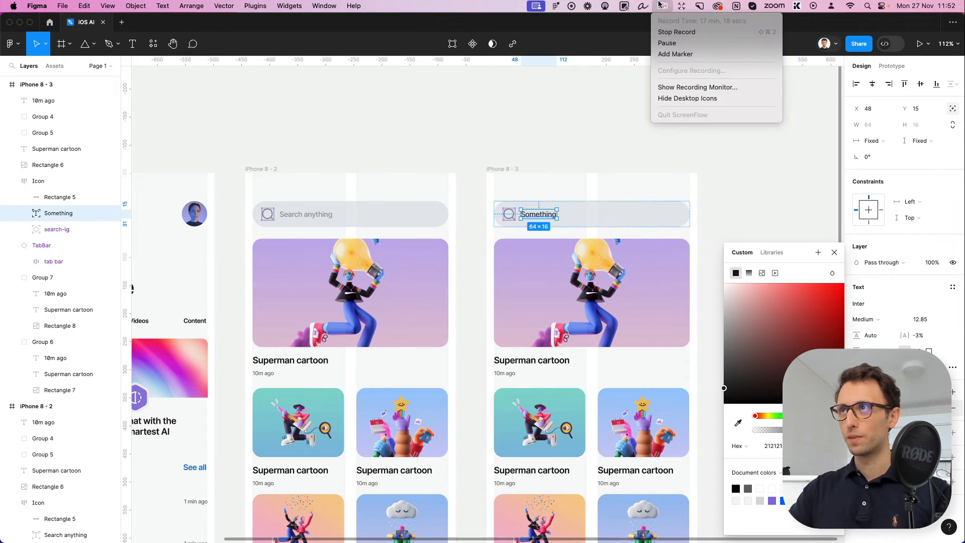
pyautogui.click(659, 5)
pyautogui.click(767, 195)
# Draw a vertical text-cursor line about 27 px long in the search bar, absolutely positioned right after "Something" at X 111, Y 12
pyautogui.scroll(5, 603, 211)
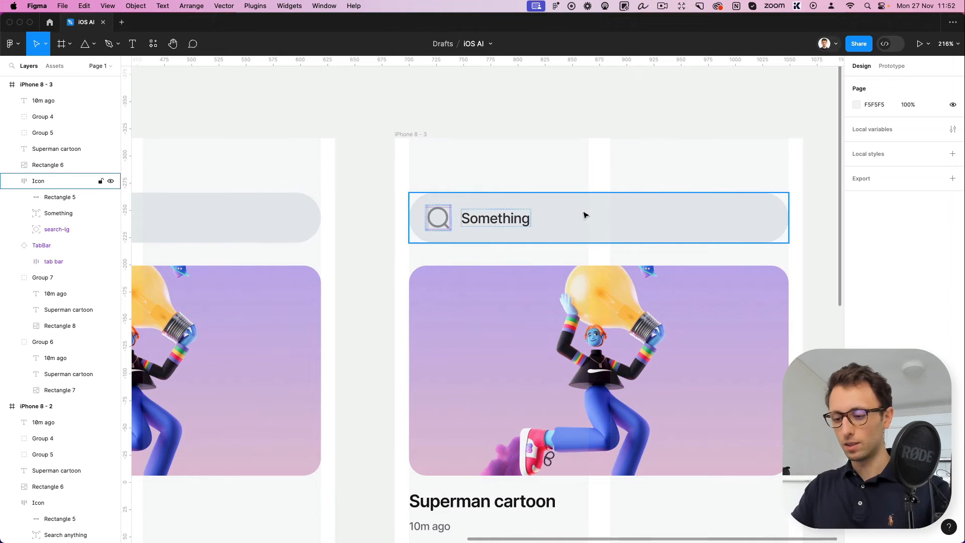
pyautogui.press('l')
pyautogui.moveTo(530, 208); pyautogui.dragTo(530, 245)
pyautogui.click(952, 108)
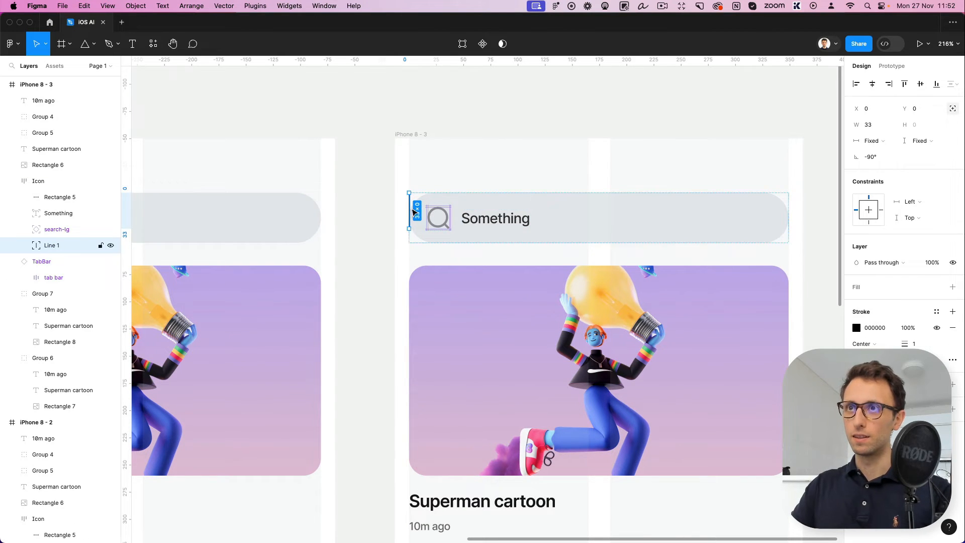
pyautogui.moveTo(413, 211)
pyautogui.mouseDown()
pyautogui.moveTo(538, 217)
pyautogui.moveTo(526, 206)
pyautogui.mouseUp()
pyautogui.scroll(1, 534, 210)
pyautogui.scroll(5, 532, 208)
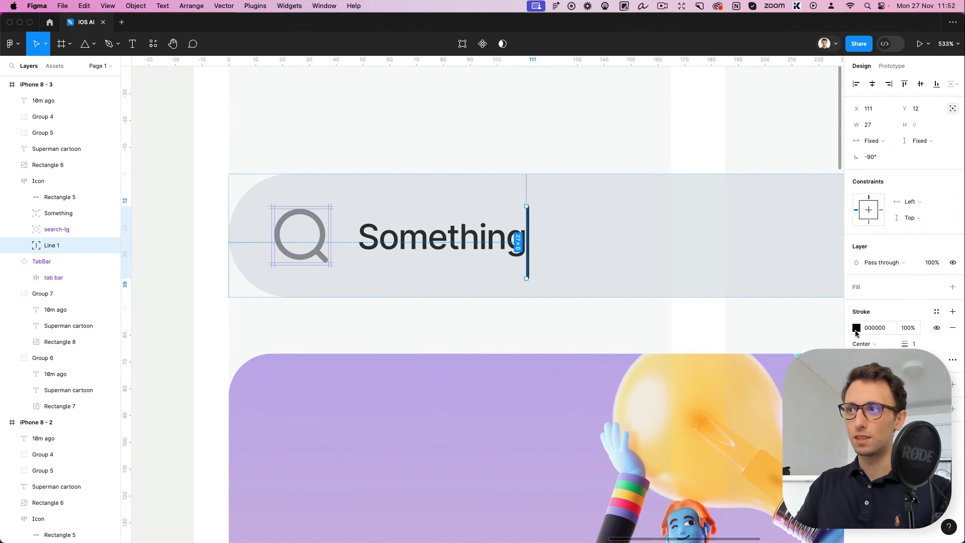
# Set the cursor line's stroke to blue 0019FF and nudge it up to Y 9
pyautogui.click(856, 329)
pyautogui.click(805, 416)
pyautogui.moveTo(775, 350); pyautogui.dragTo(875, 244)
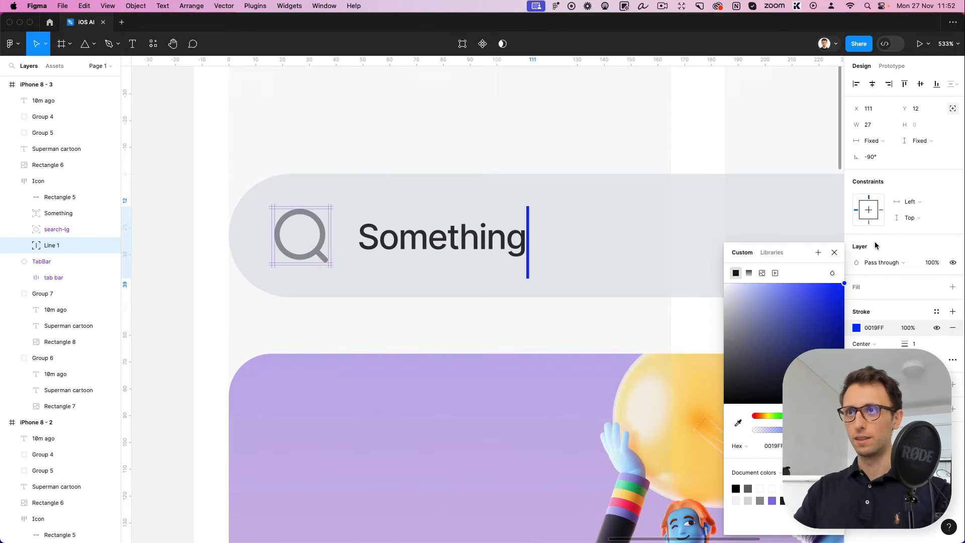
pyautogui.press('Up')
pyautogui.press('Up')
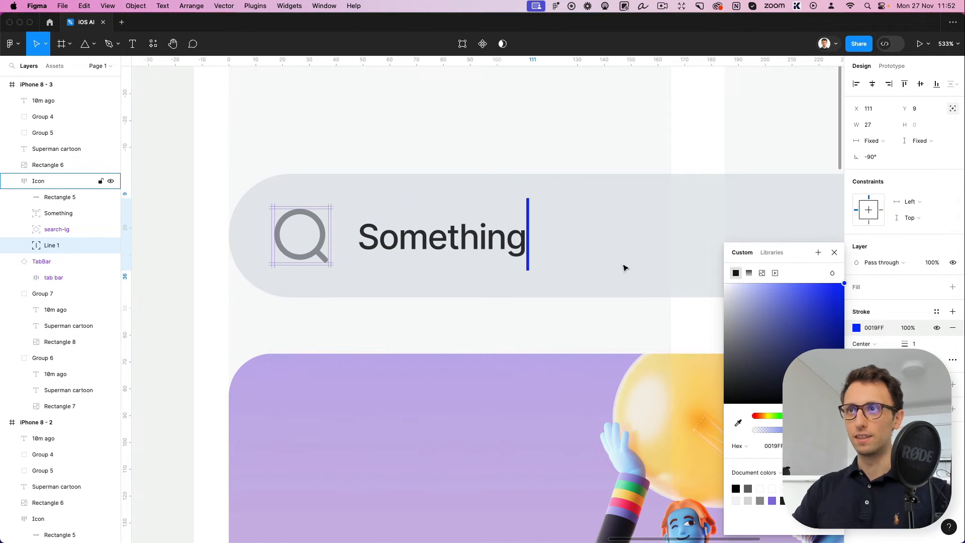
pyautogui.scroll(-10, 623, 267)
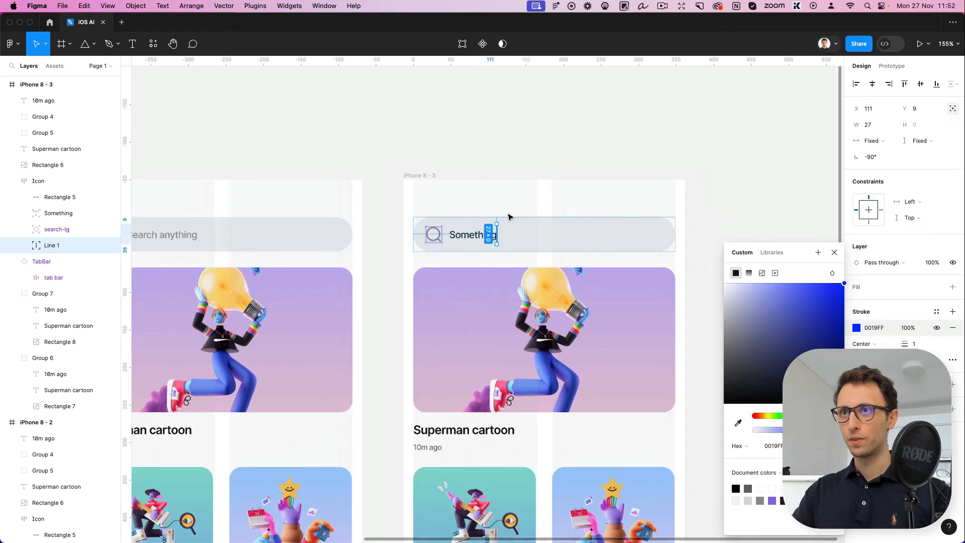
pyautogui.click(638, 154)
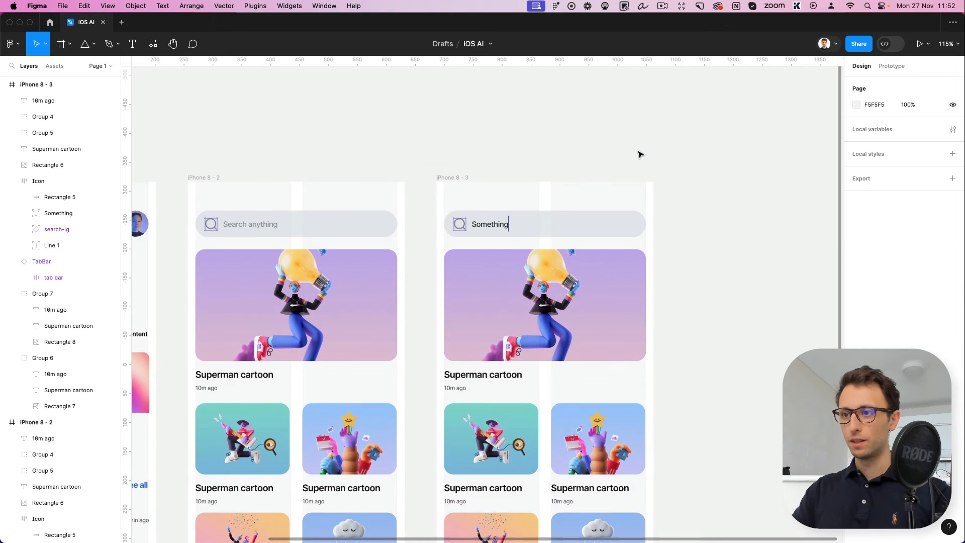
# Paste the X icon into the third screen's search bar and give it absolute position near the bar's far end
pyautogui.scroll(5, 622, 178)
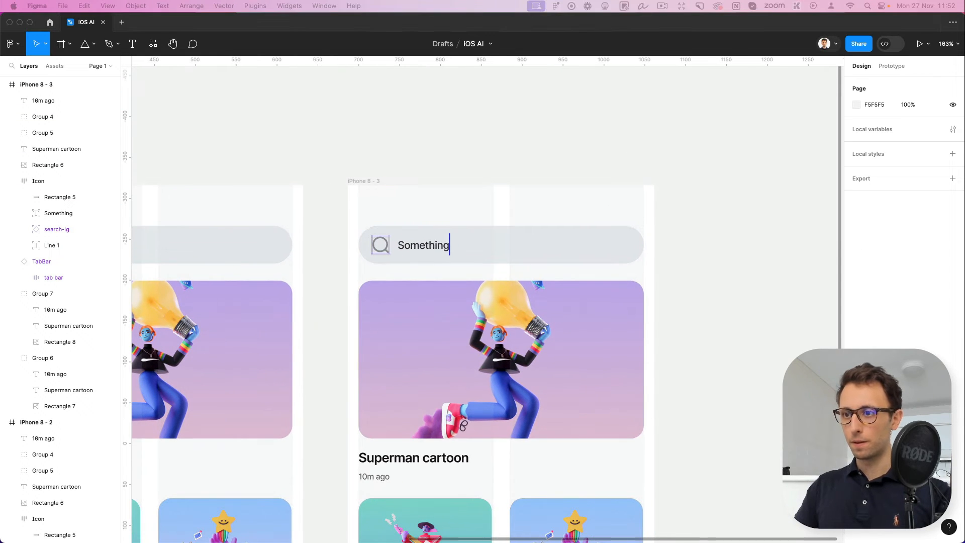
pyautogui.scroll(4, 553, 289)
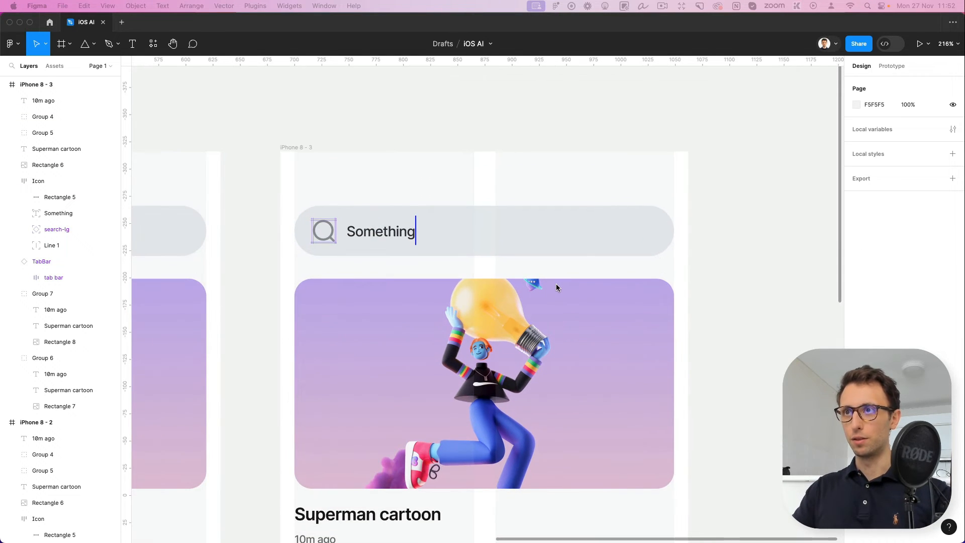
pyautogui.click(606, 224)
pyautogui.click(491, 224)
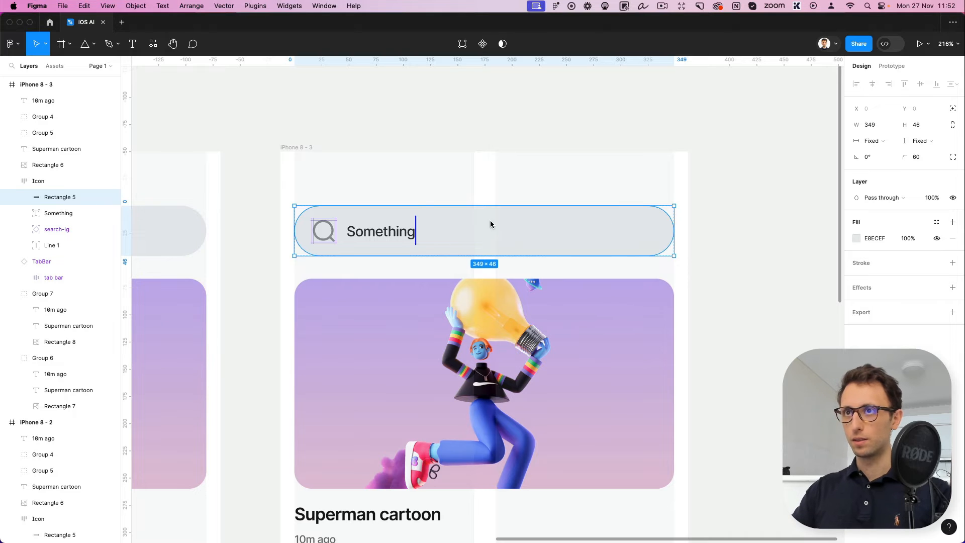
pyautogui.press('super+v')
pyautogui.moveTo(687, 211); pyautogui.dragTo(613, 231)
pyautogui.click(952, 109)
# Scale the X icon to 12 × 12 at X 318, Y 17 and set its opacity to 20%
pyautogui.scroll(10, 651, 233)
pyautogui.press('k')
pyautogui.scroll(-3, 611, 232)
pyautogui.scroll(-5, 610, 232)
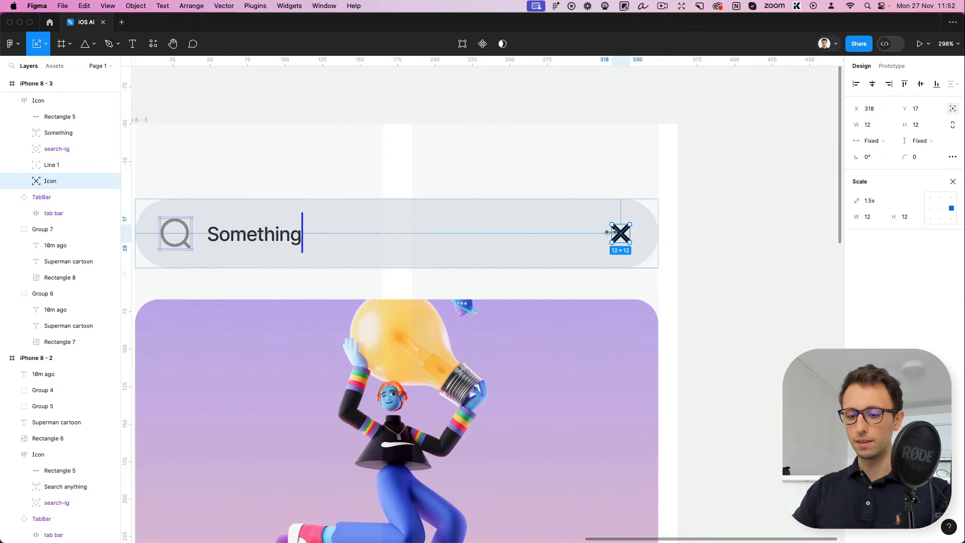
pyautogui.press('2')
pyautogui.click(710, 237)
pyautogui.scroll(-3, 714, 247)
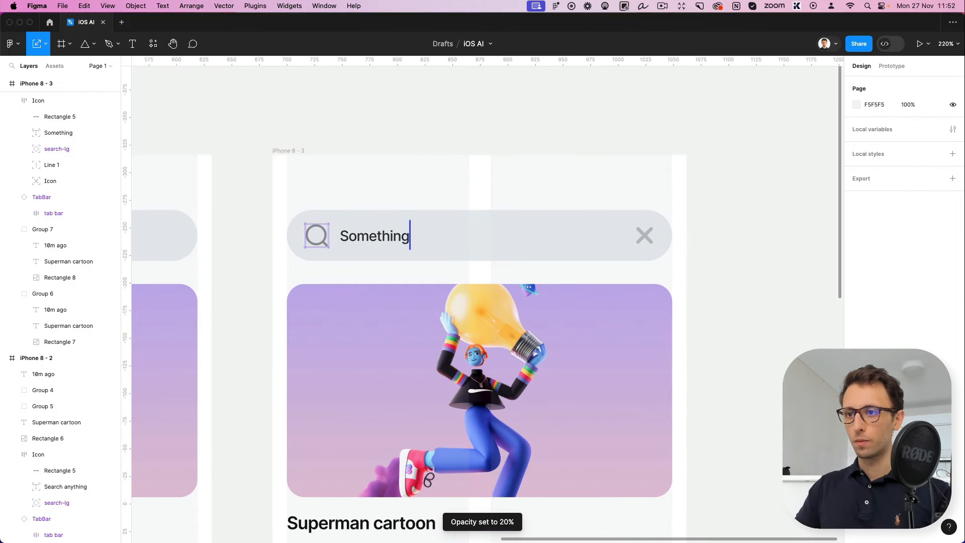
# Delete the large card image on the third screen and move its title and time label up, centred under the search bar
pyautogui.scroll(-5, 749, 281)
pyautogui.scroll(-2, 653, 324)
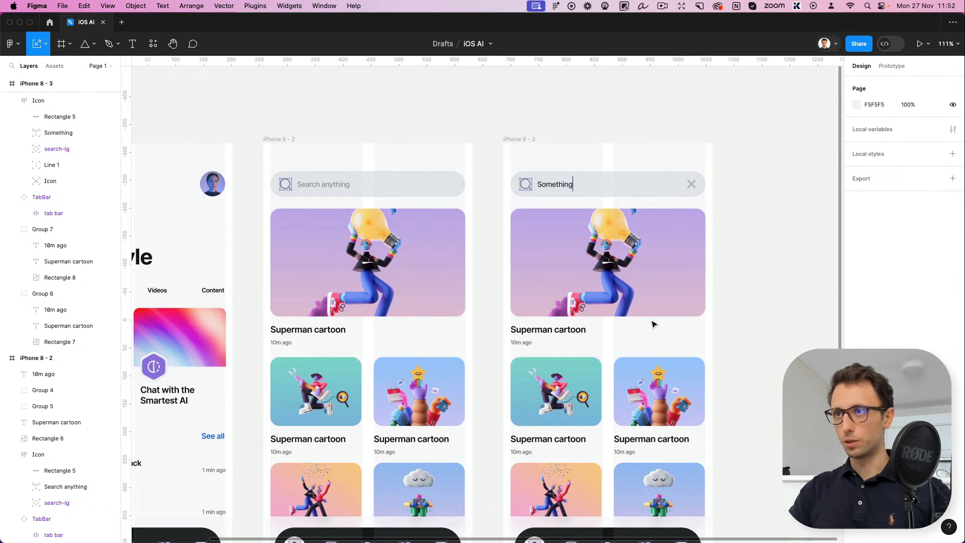
pyautogui.click(658, 295)
pyautogui.press('Delete')
pyautogui.moveTo(525, 307); pyautogui.dragTo(612, 227)
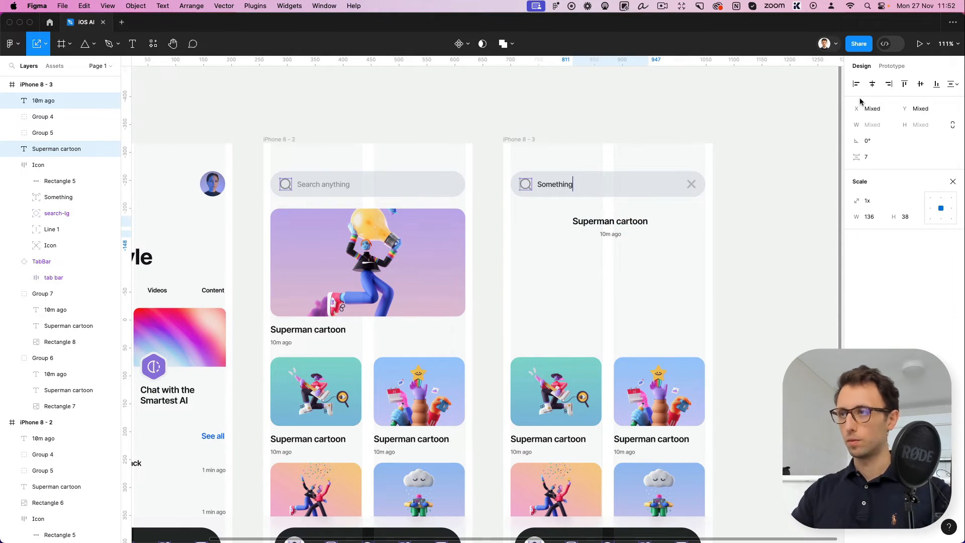
pyautogui.press('v')
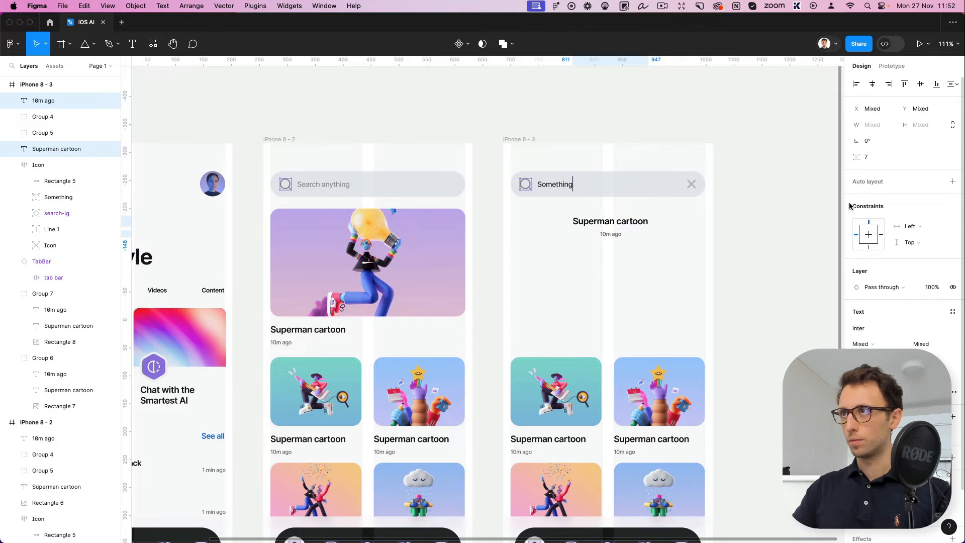
# Change the title to "No search results" and the time label to "Check spelling or try new search"
pyautogui.doubleClick(610, 222)
pyautogui.write('No sear')
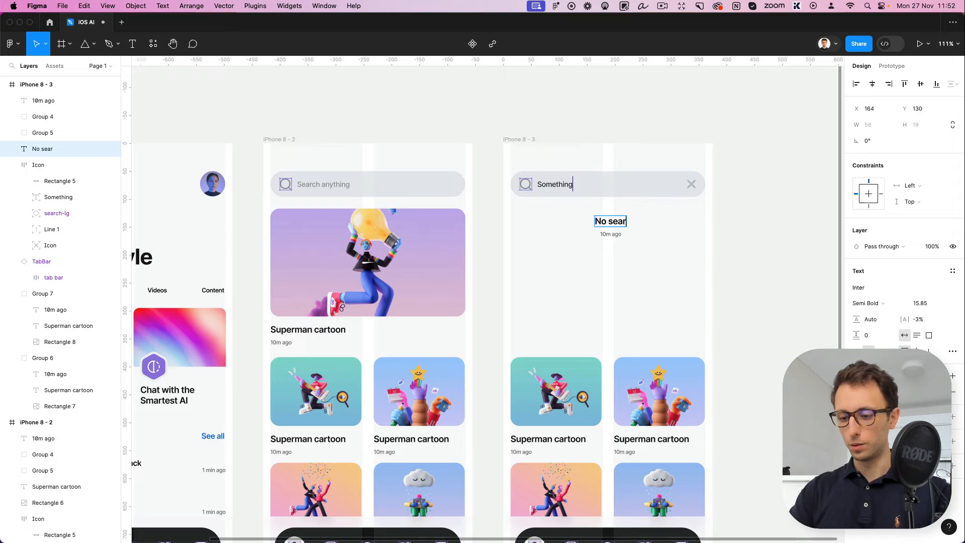
pyautogui.write('ch results')
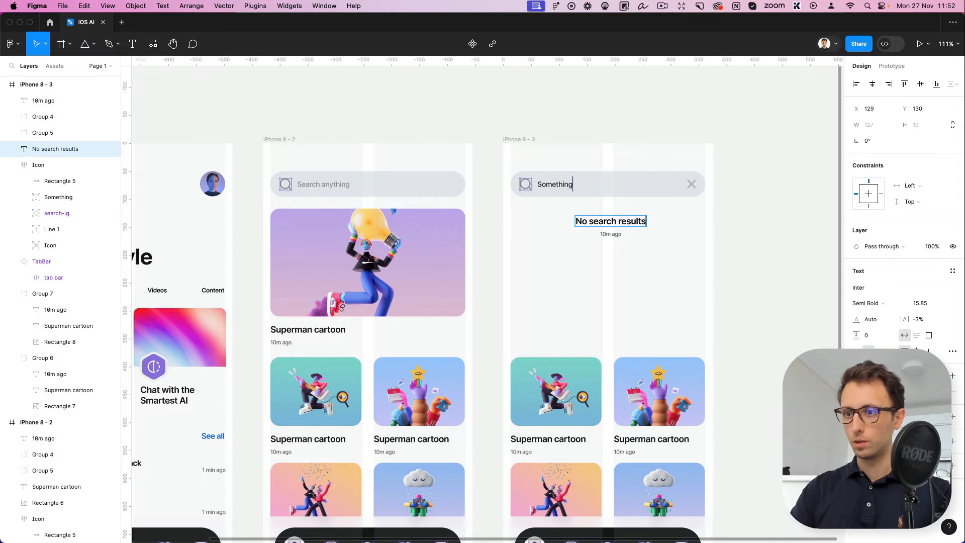
pyautogui.doubleClick(610, 234)
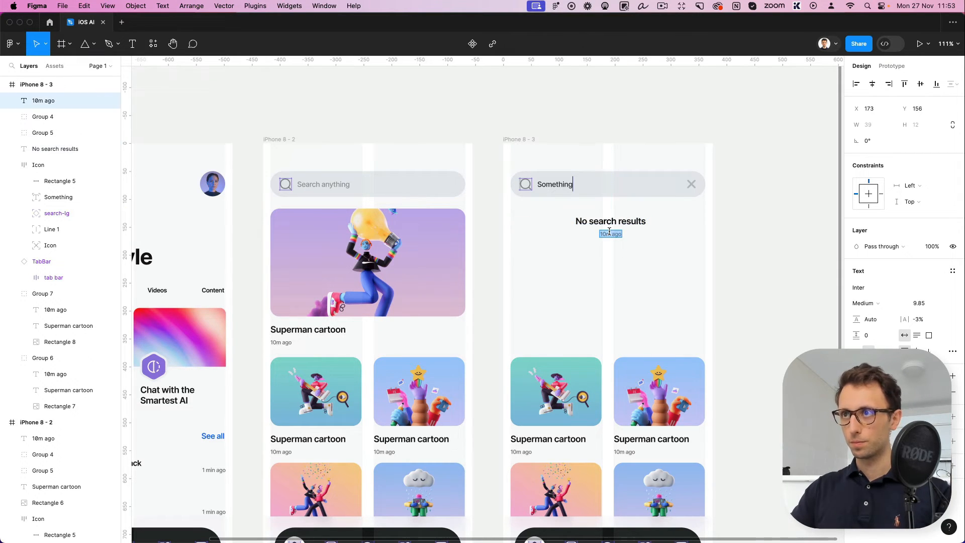
pyautogui.write('Check spelling or try')
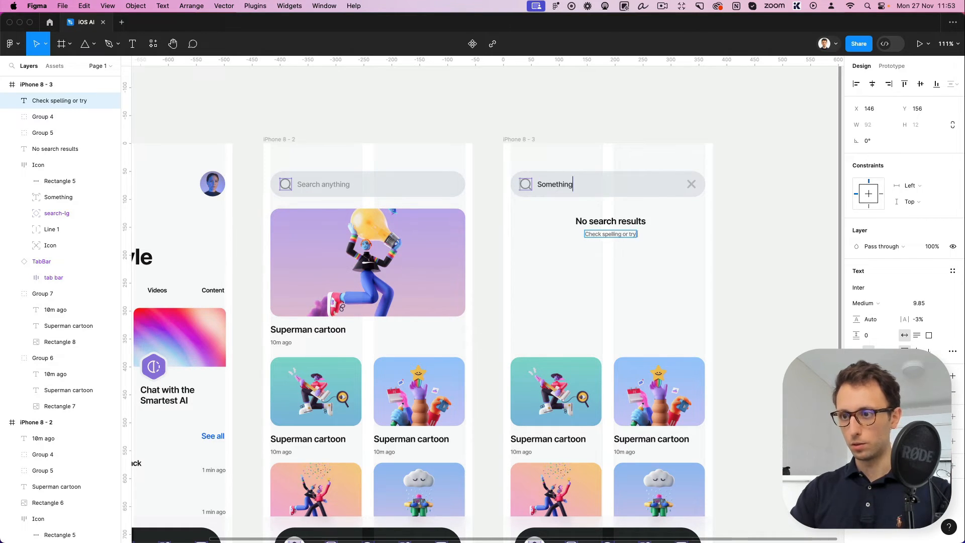
pyautogui.write('w search')
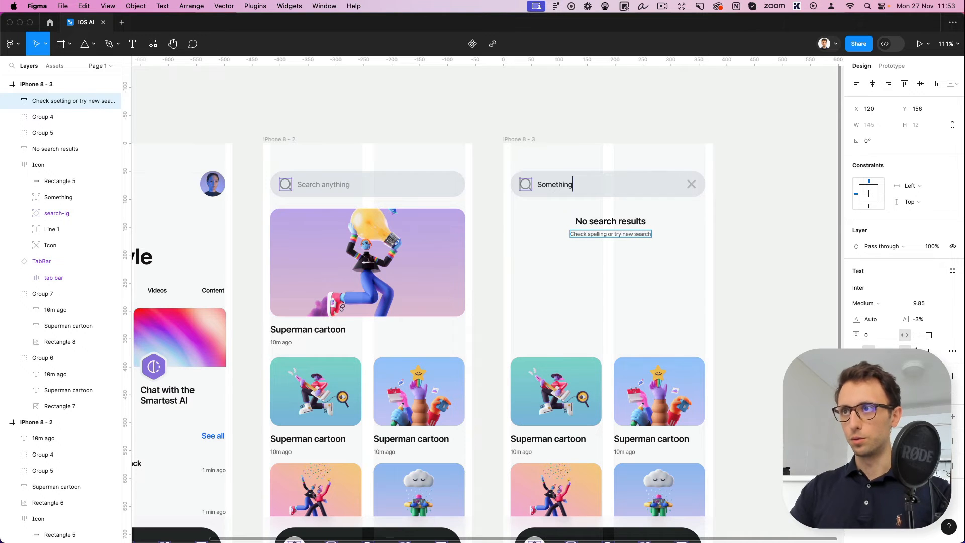
pyautogui.press('Escape')
# Enlarge the "No search results" heading's font until it is about 174 px wide and lower the subtitle to Y 163
pyautogui.click(640, 224)
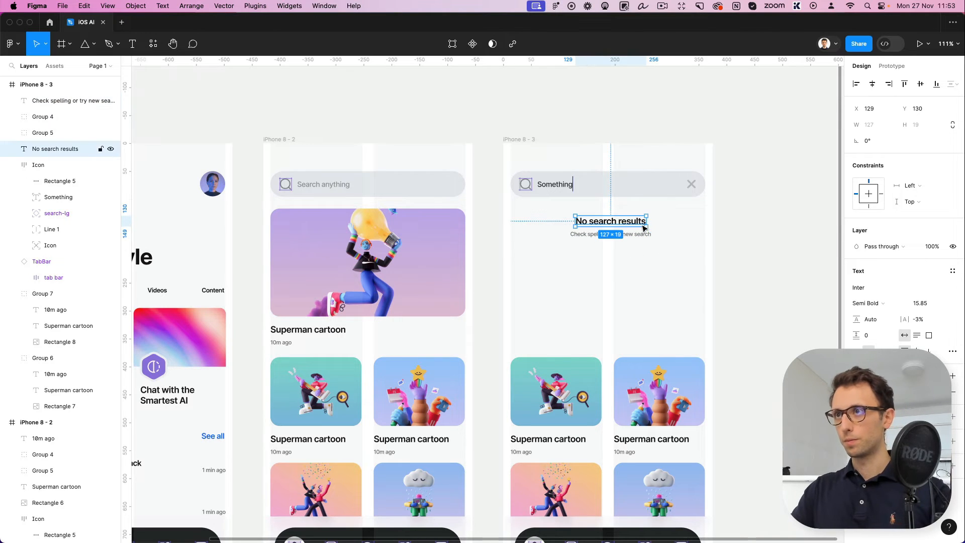
pyautogui.click(920, 304)
pyautogui.press('Up')
pyautogui.press('Up')
pyautogui.press('Up')
pyautogui.press('Up')
pyautogui.press('Up')
pyautogui.press('Up')
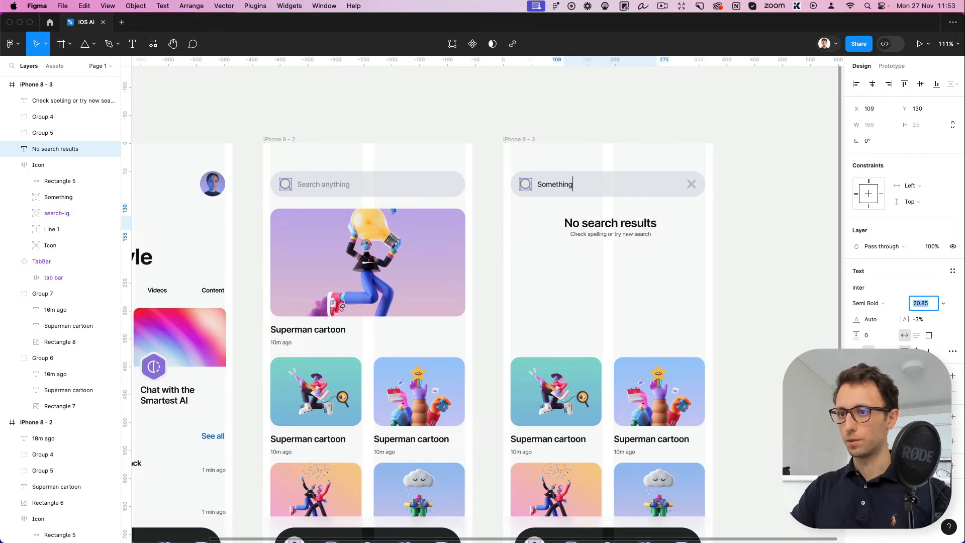
pyautogui.click(625, 254)
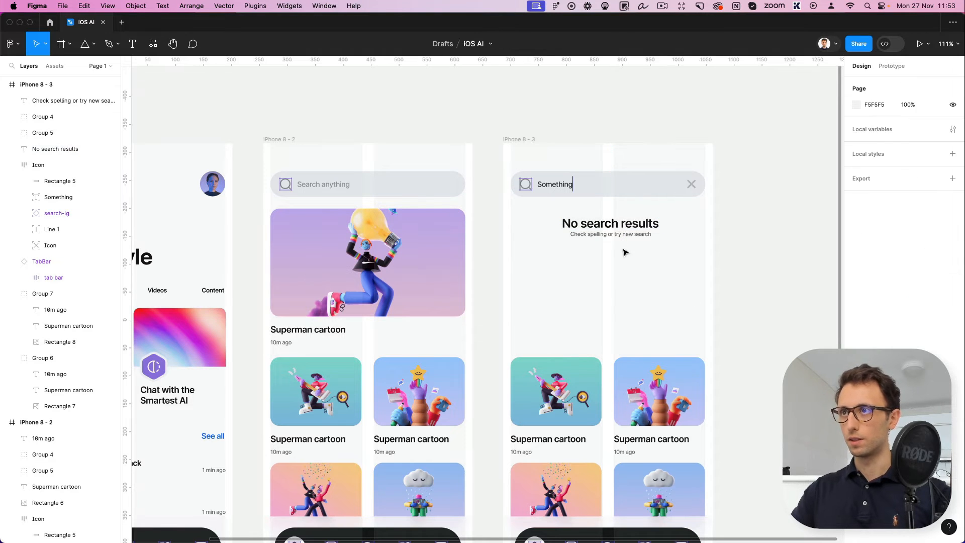
pyautogui.click(621, 236)
pyautogui.press('Down')
pyautogui.press('Down')
pyautogui.press('Down')
pyautogui.press('Down')
pyautogui.press('Down')
pyautogui.press('Down')
pyautogui.press('Down')
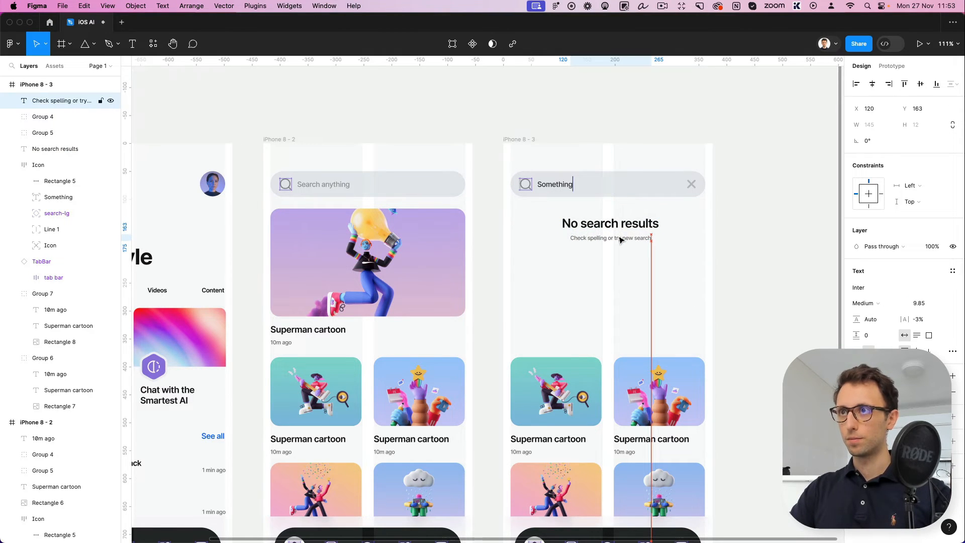
# Move the heading and subtitle together about 14 px further down from the search bar
pyautogui.moveTo(690, 210); pyautogui.dragTo(583, 265)
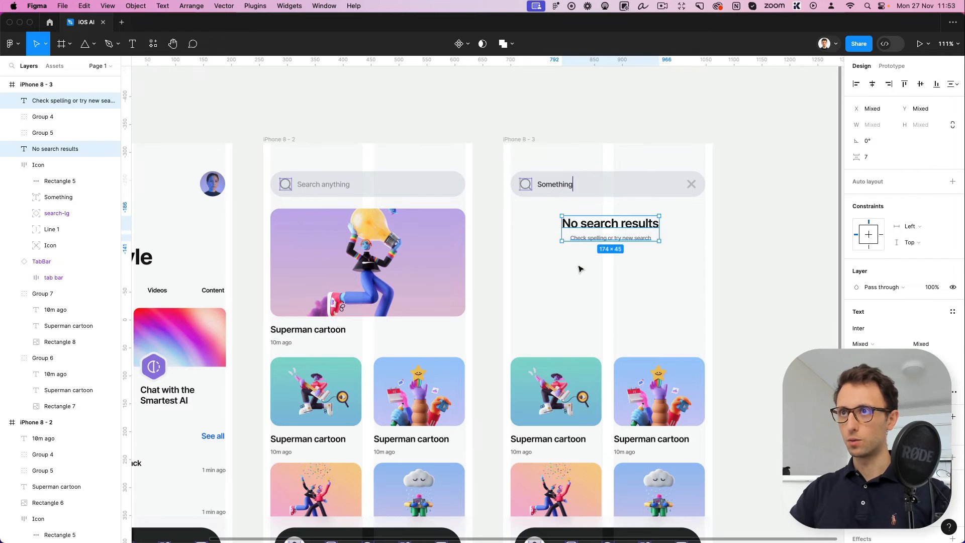
pyautogui.hotkey('shift', 'Down')
pyautogui.press('Down')
pyautogui.press('Down')
pyautogui.press('Down')
pyautogui.press('Down')
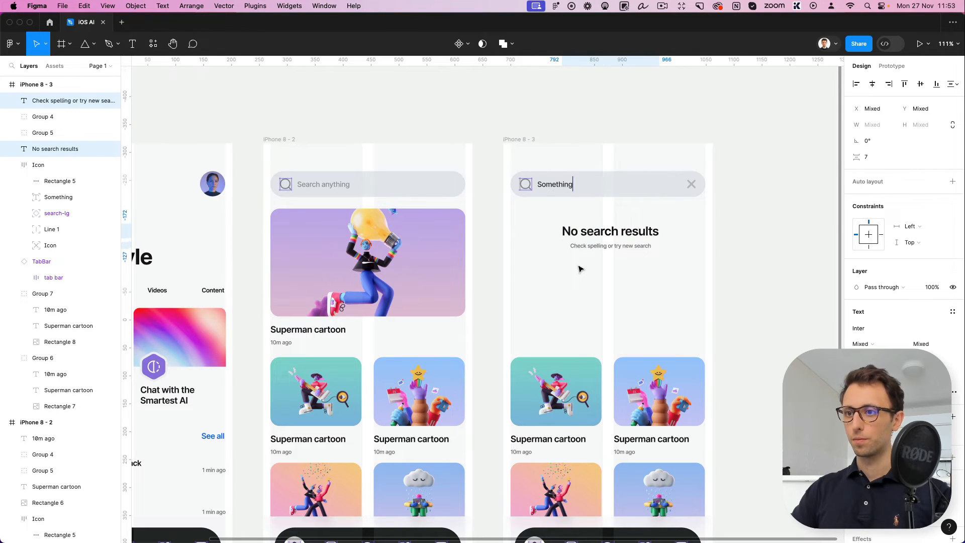
pyautogui.click(734, 295)
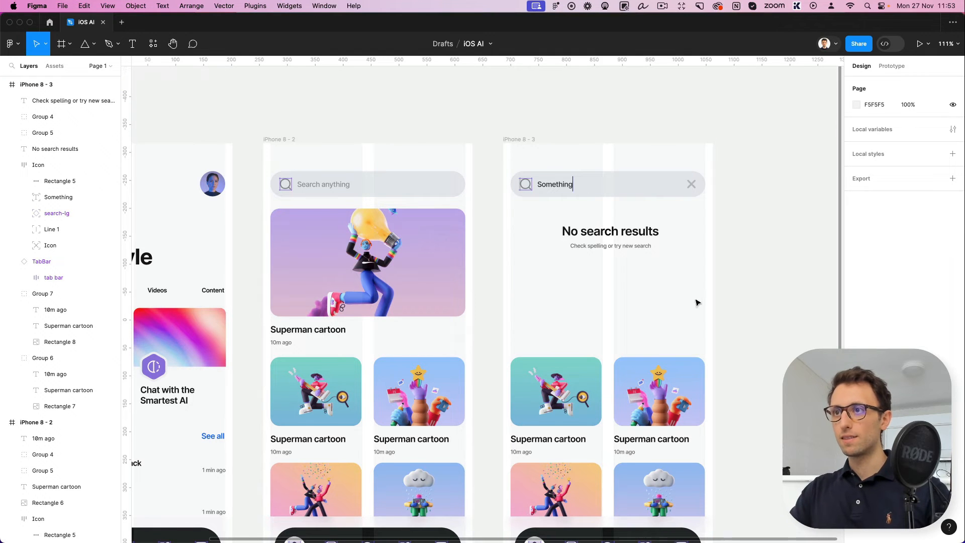
# Delete all remaining image cards and their labels from the third screen
pyautogui.scroll(-2, 699, 301)
pyautogui.moveTo(732, 284); pyautogui.dragTo(534, 481)
pyautogui.press('Delete')
# Paste the "05-Speed (Transparent)" character image into the third screen and place it below the subtitle at Y 131
pyautogui.click(520, 124)
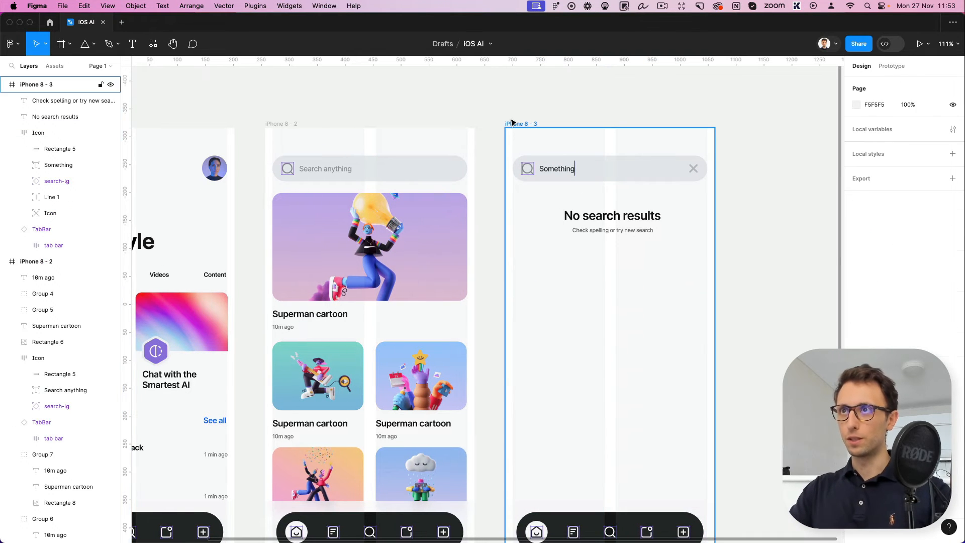
pyautogui.press('cmd+v')
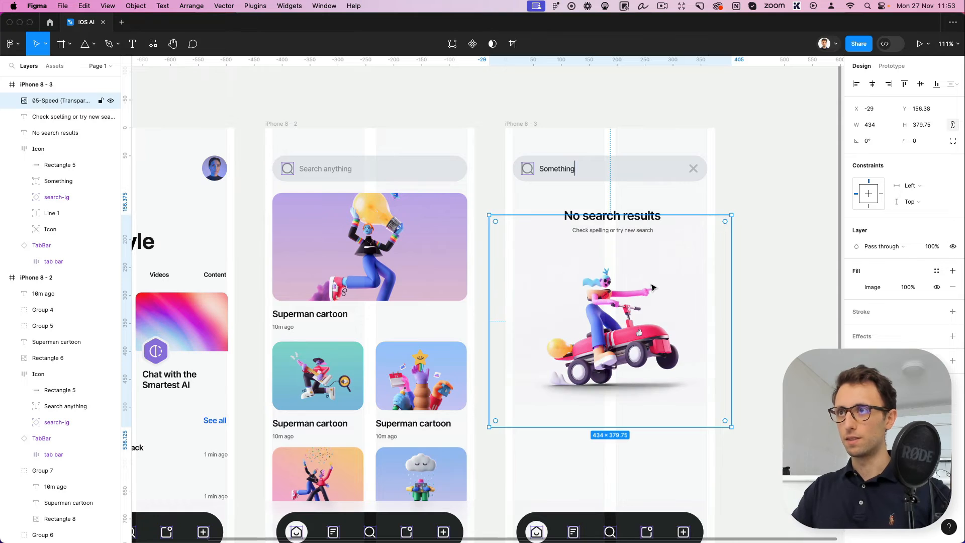
pyautogui.moveTo(652, 285); pyautogui.dragTo(654, 273)
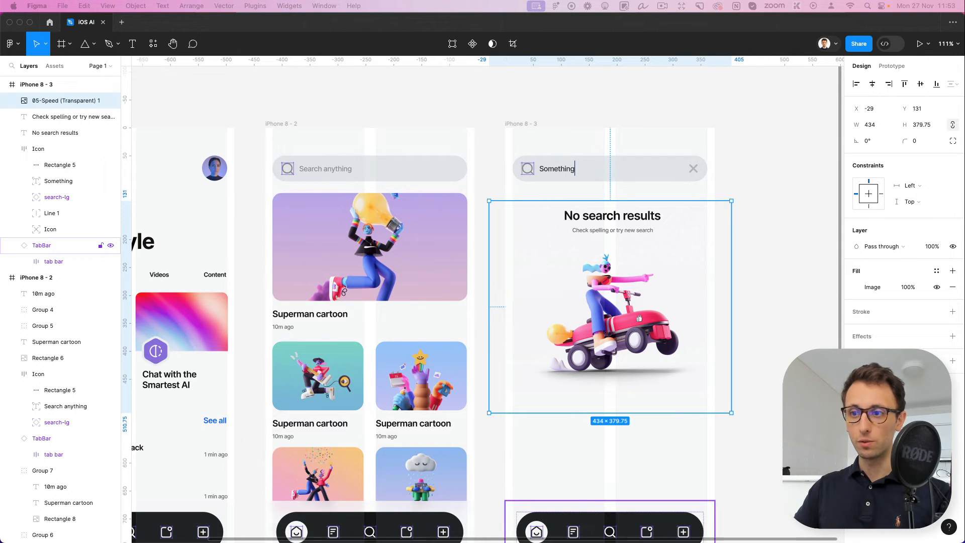
# Paste the decorative coloured ellipses and gradient into the third screen and send them behind the character image and texts
pyautogui.scroll(2, 634, 271)
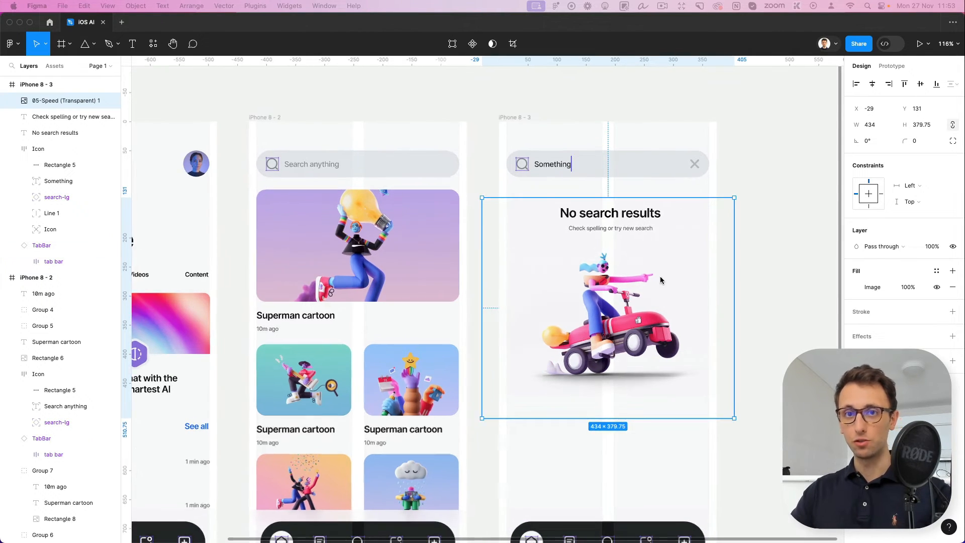
pyautogui.click(504, 118)
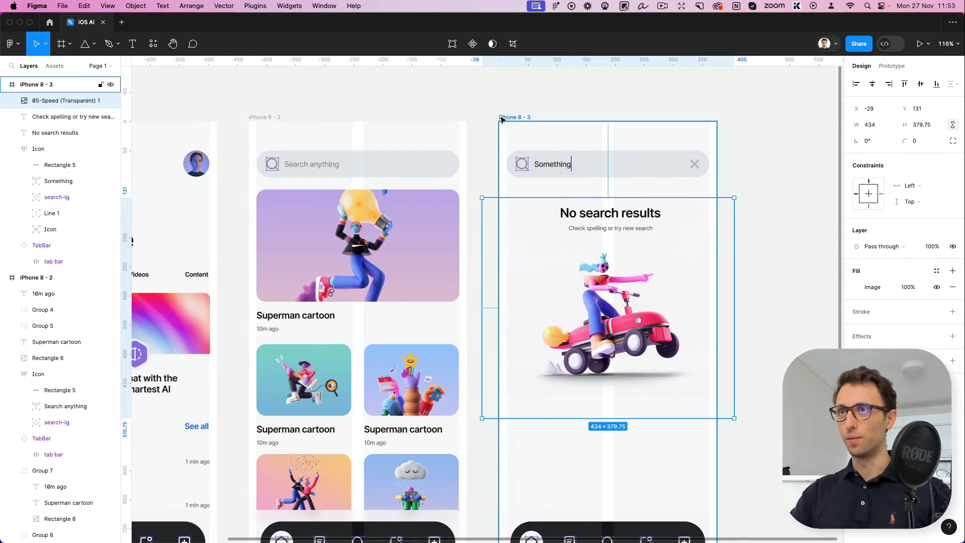
pyautogui.press('super+v')
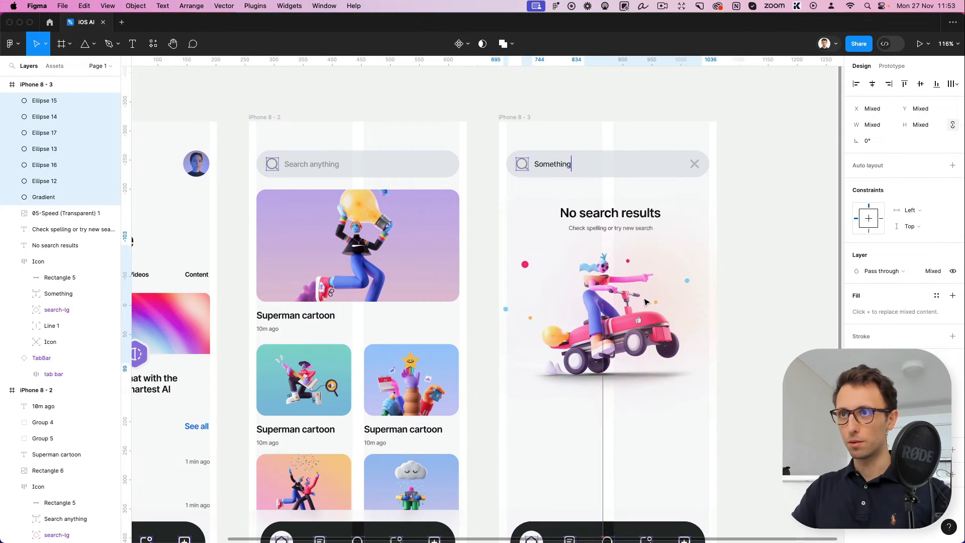
pyautogui.scroll(5, 611, 297)
pyautogui.scroll(5, 610, 296)
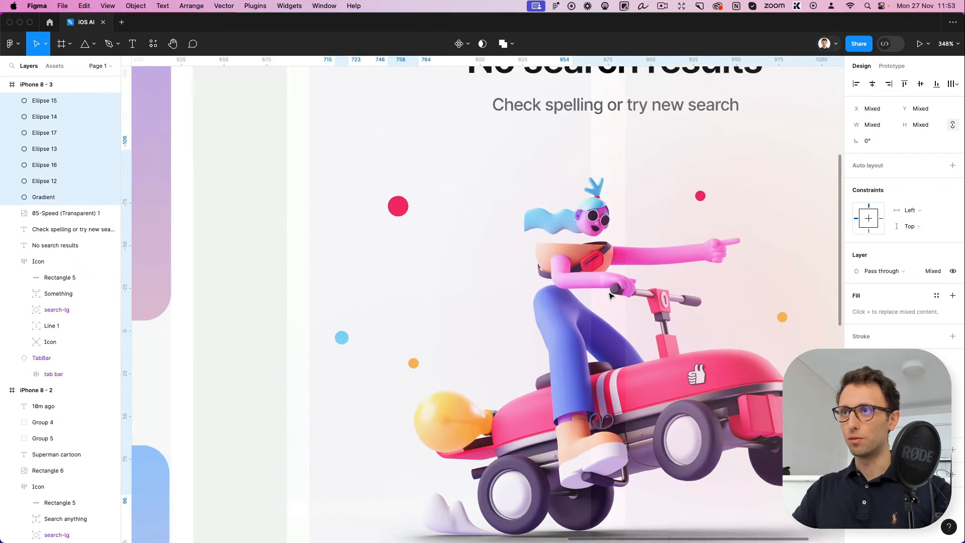
pyautogui.scroll(-6, 610, 296)
pyautogui.scroll(1, 611, 297)
pyautogui.press('super+[')
pyautogui.press('super+[')
pyautogui.press('super+[')
pyautogui.press('super+[')
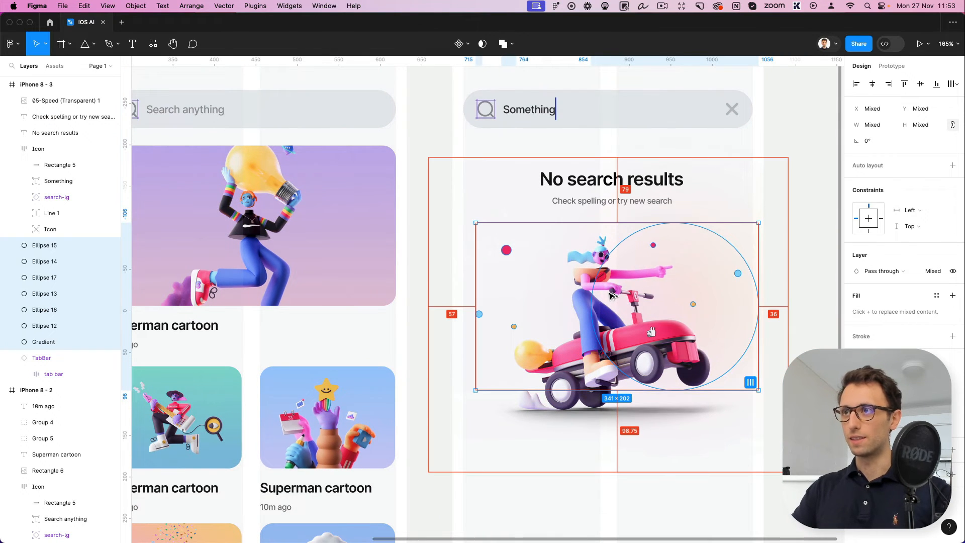
# Nudge the decorative ellipses and gradient left to X 22 and group them
pyautogui.press('Left')
pyautogui.press('Left')
pyautogui.press('Left')
pyautogui.press('Left')
pyautogui.press('Left')
pyautogui.press('Left')
pyautogui.press('super+g')
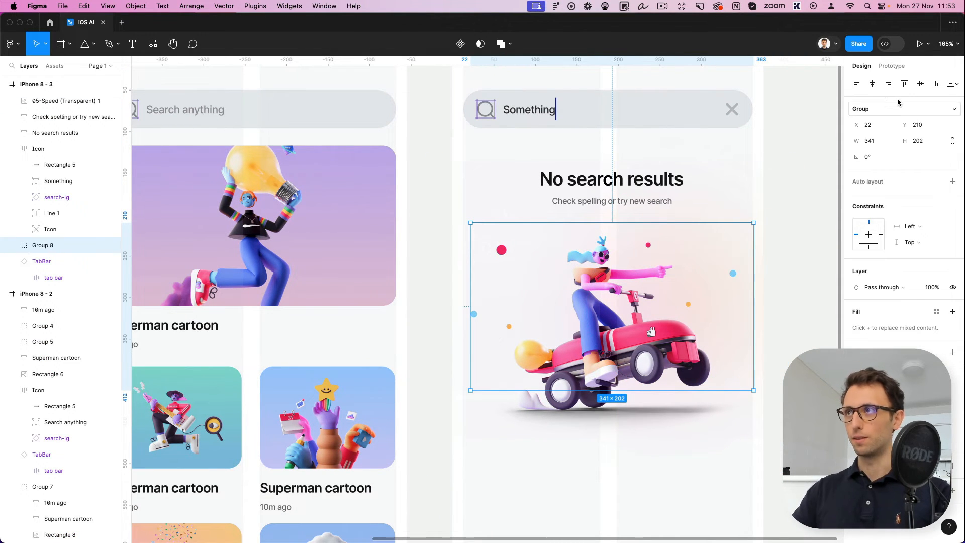
pyautogui.click(818, 194)
# Delete the tab bar from the third screen
pyautogui.scroll(1, 633, 270)
pyautogui.scroll(5, 632, 269)
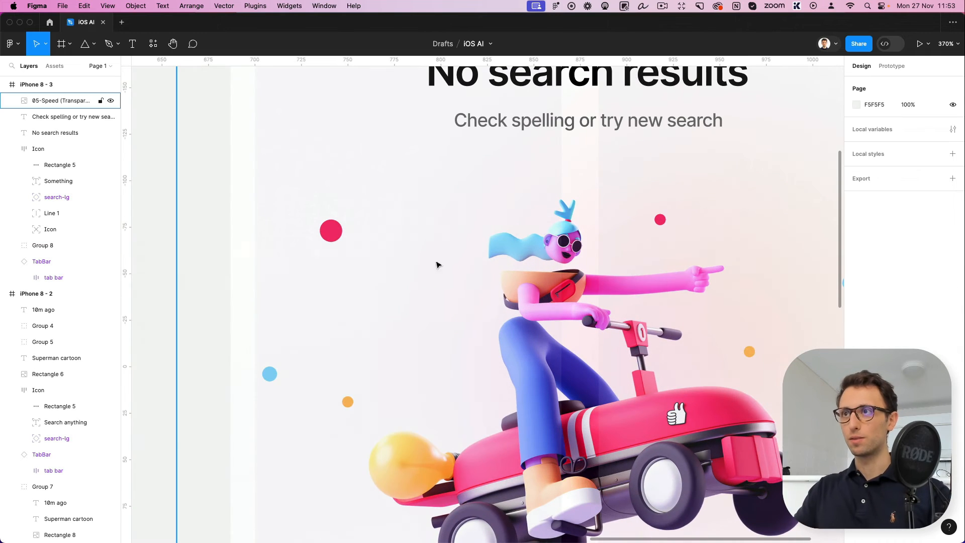
pyautogui.click(328, 240)
pyautogui.scroll(-5, 372, 265)
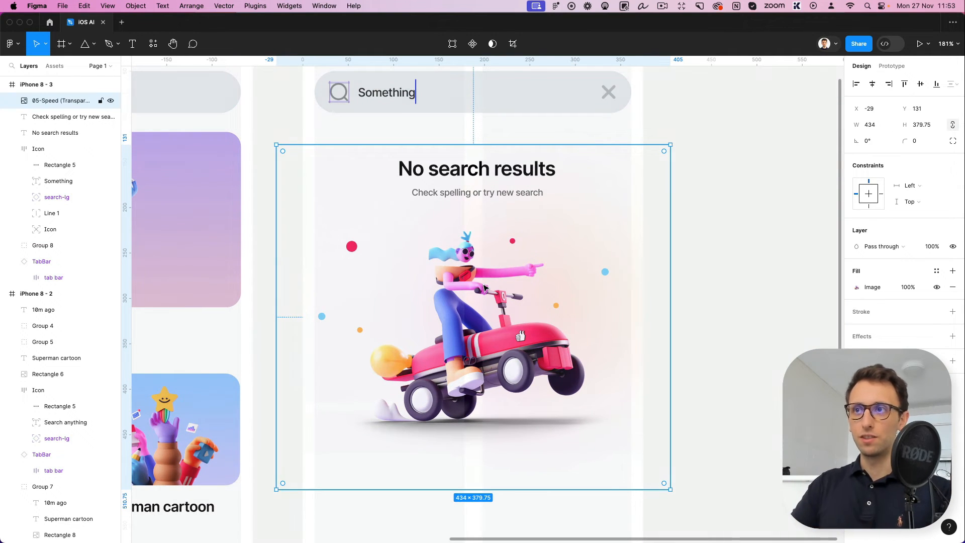
pyautogui.scroll(-5, 585, 297)
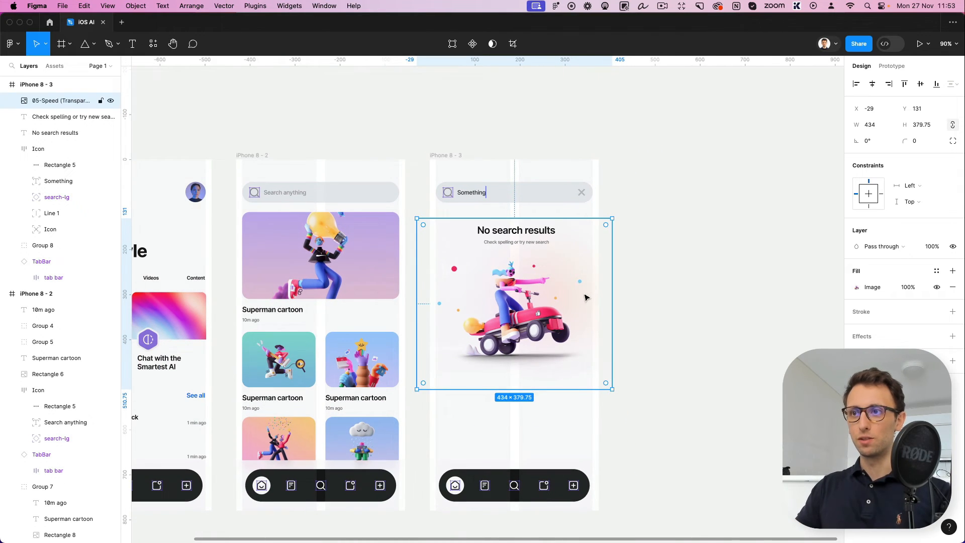
pyautogui.click(541, 474)
pyautogui.press('Delete')
# Paste the AlphabeticKeyboard component into the third screen and move it up to sit flush with the frame's lower edge
pyautogui.scroll(-2, 577, 367)
pyautogui.hscroll(-2, 578, 367)
pyautogui.scroll(-2, 577, 366)
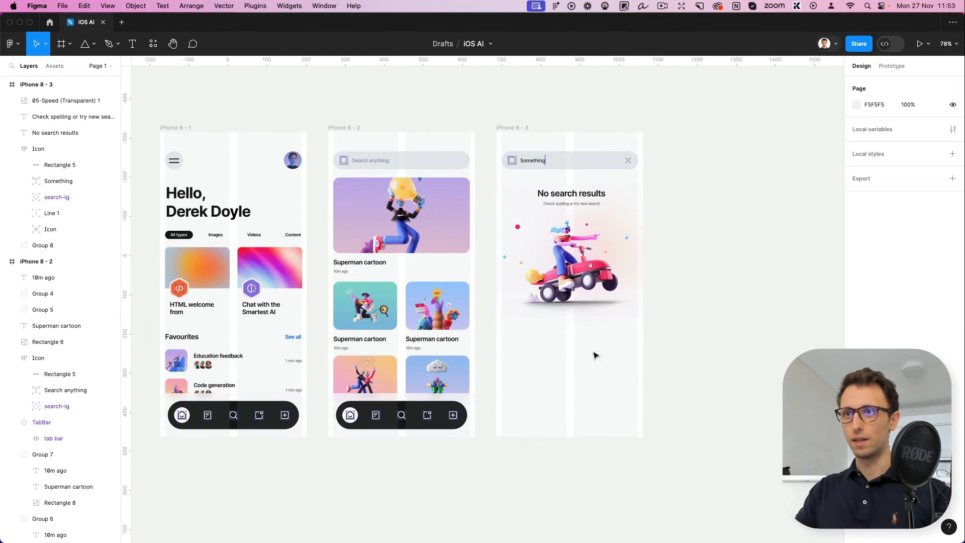
pyautogui.click(511, 128)
pyautogui.press('cmd+v')
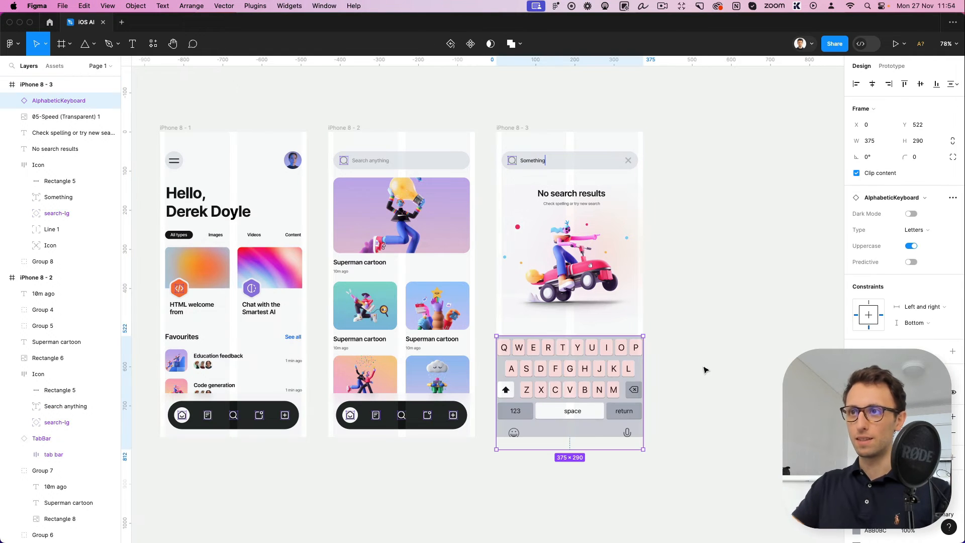
pyautogui.moveTo(619, 399); pyautogui.dragTo(619, 387)
pyautogui.click(679, 364)
pyautogui.scroll(-5, 679, 364)
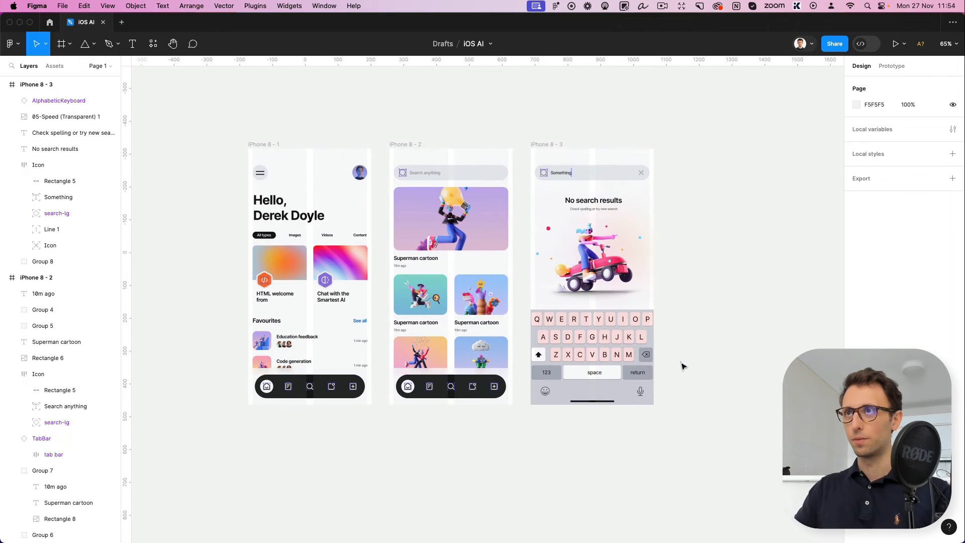
# Duplicate the third screen beside itself with a 55 px gap to start a fourth screen
pyautogui.click(660, 5)
pyautogui.click(660, 5)
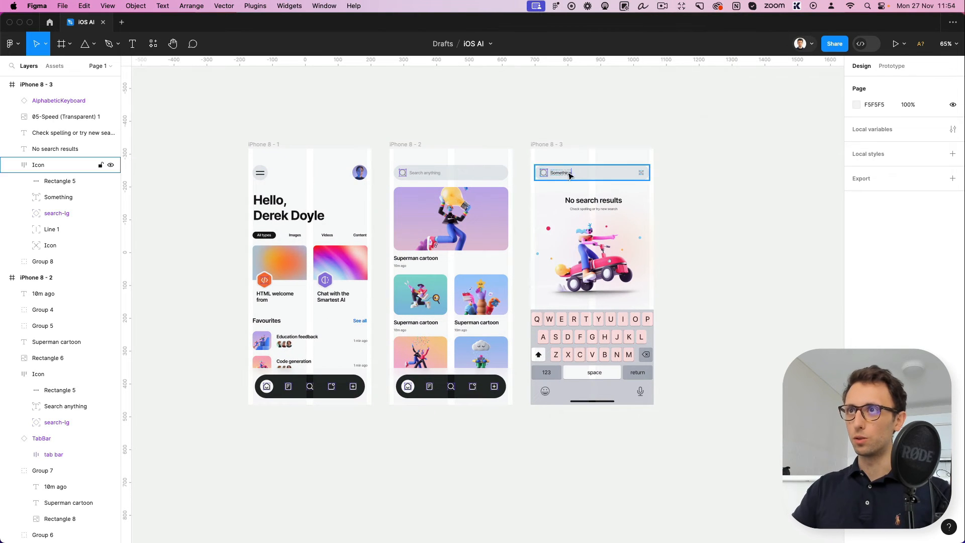
pyautogui.click(546, 145)
pyautogui.hscroll(4, 545, 146)
pyautogui.keyDown('alt'); pyautogui.moveTo(439, 184); pyautogui.dragTo(579, 185); pyautogui.keyUp('alt')
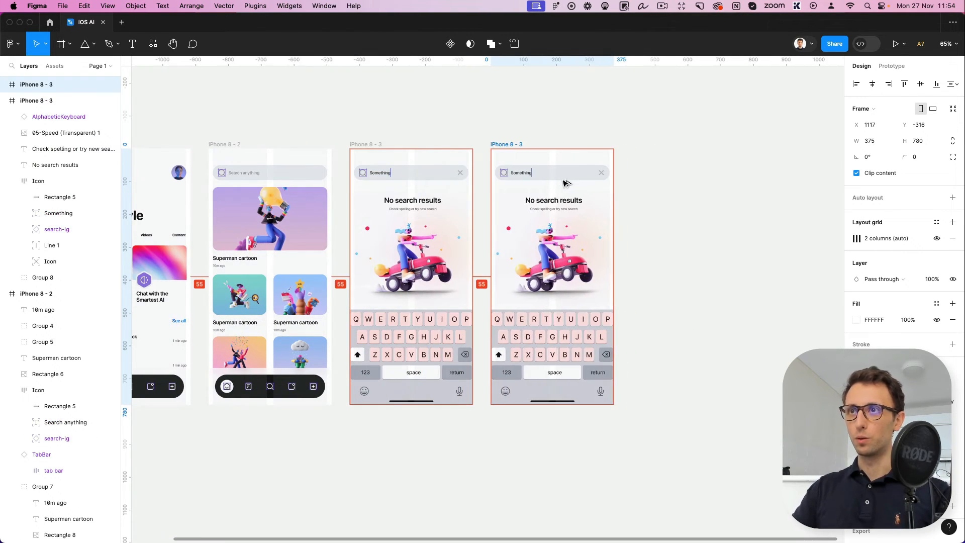
pyautogui.click(731, 236)
pyautogui.hscroll(-10, 731, 236)
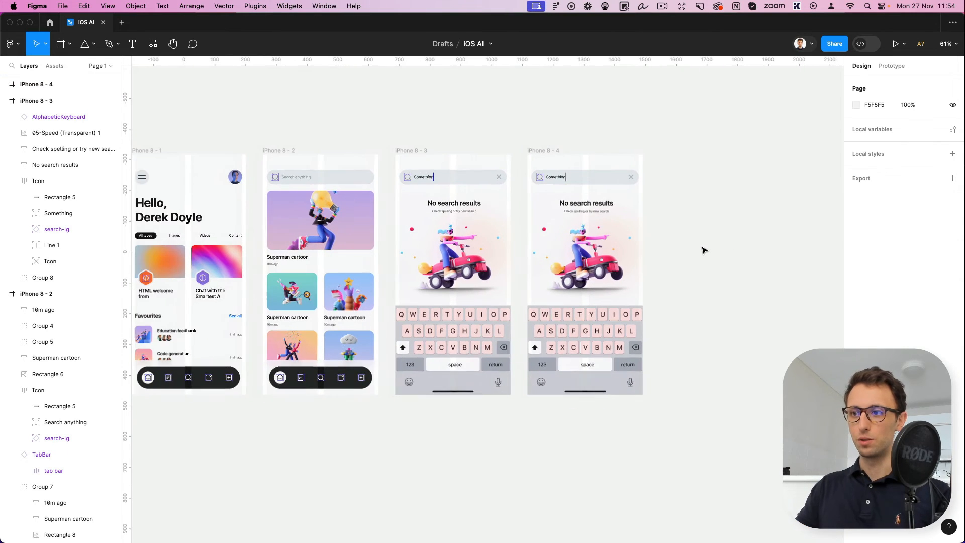
# Delete all contents of the fourth screen and copy the home screen's greeting heading into it at X 13, Y 55
pyautogui.click(229, 217)
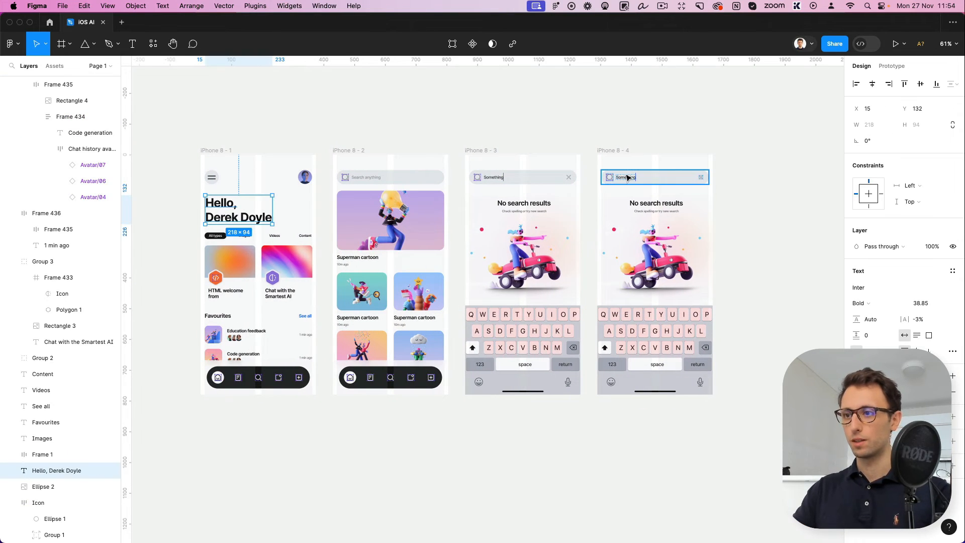
pyautogui.moveTo(742, 165); pyautogui.dragTo(738, 342)
pyautogui.press('Delete')
pyautogui.press('Delete')
pyautogui.moveTo(215, 214); pyautogui.dragTo(612, 190)
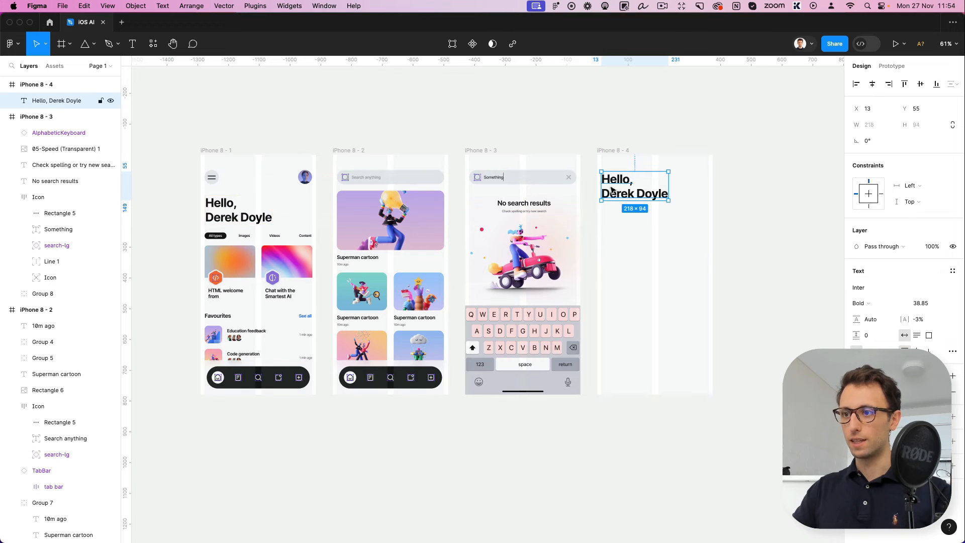
# Replace the fourth screen's heading text with "Unlock the power of AI"
pyautogui.press('Return')
pyautogui.write('Unlock')
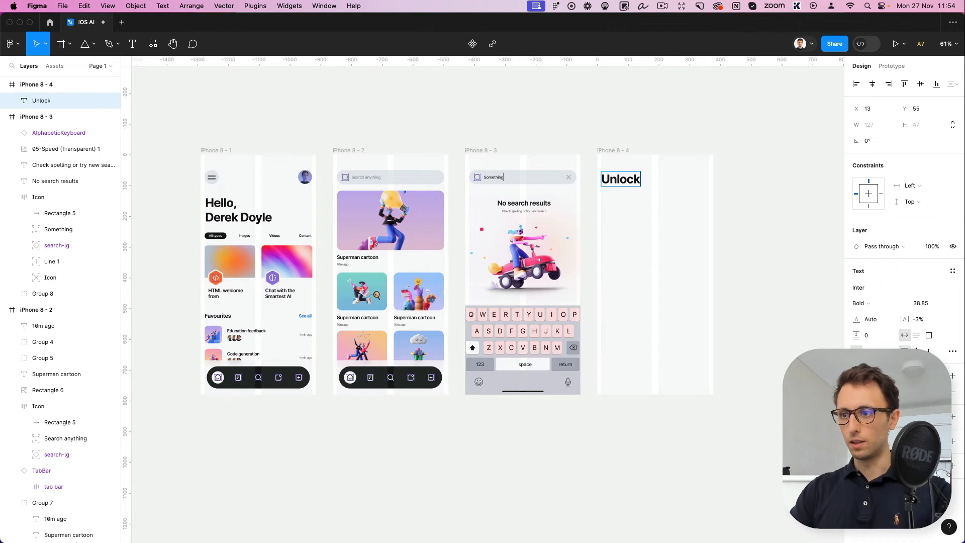
pyautogui.write(' the po')
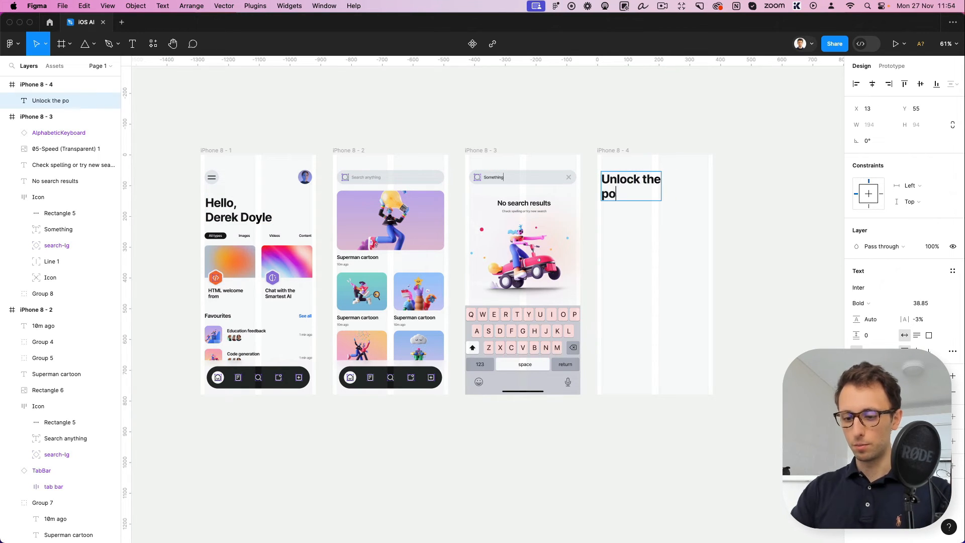
pyautogui.write('wer of AI')
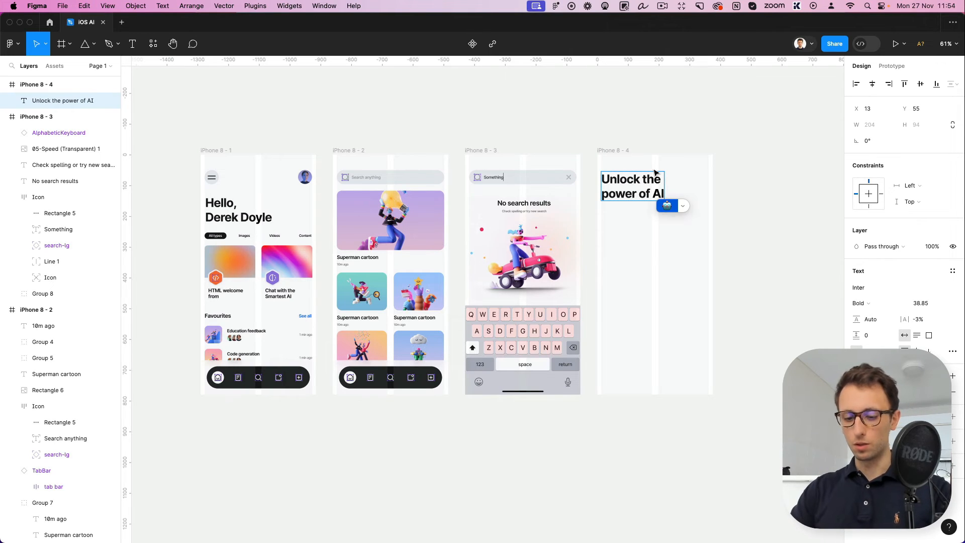
# Find the sparkles emoji with the search term "star" and add it at the end of the heading
pyautogui.click(682, 206)
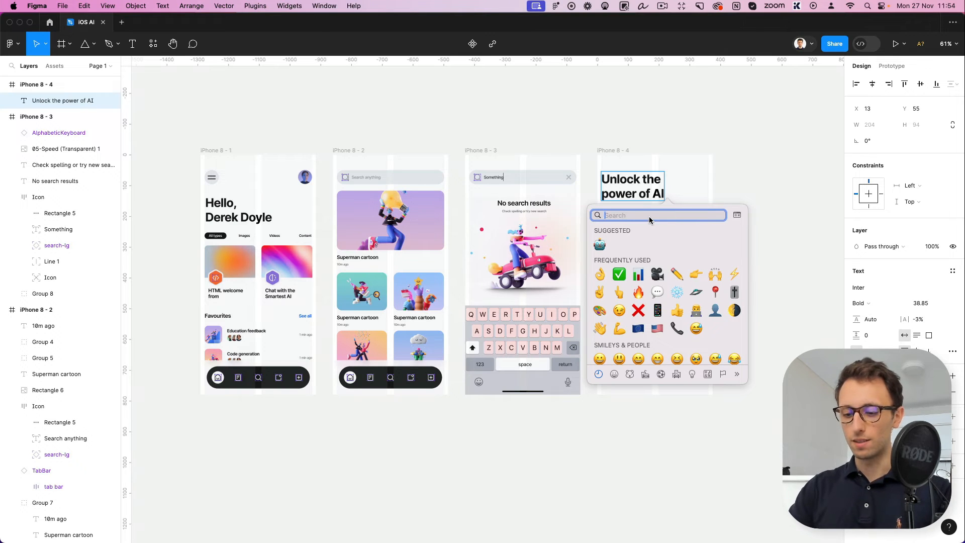
pyautogui.press('BackSpace')
pyautogui.press('BackSpace')
pyautogui.press('BackSpace')
pyautogui.press('BackSpace')
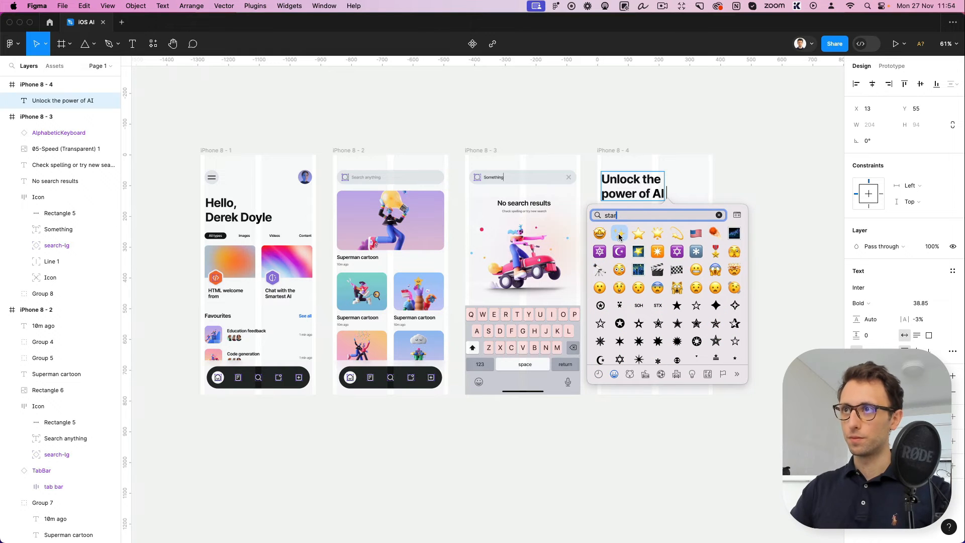
pyautogui.click(619, 238)
pyautogui.scroll(3, 720, 192)
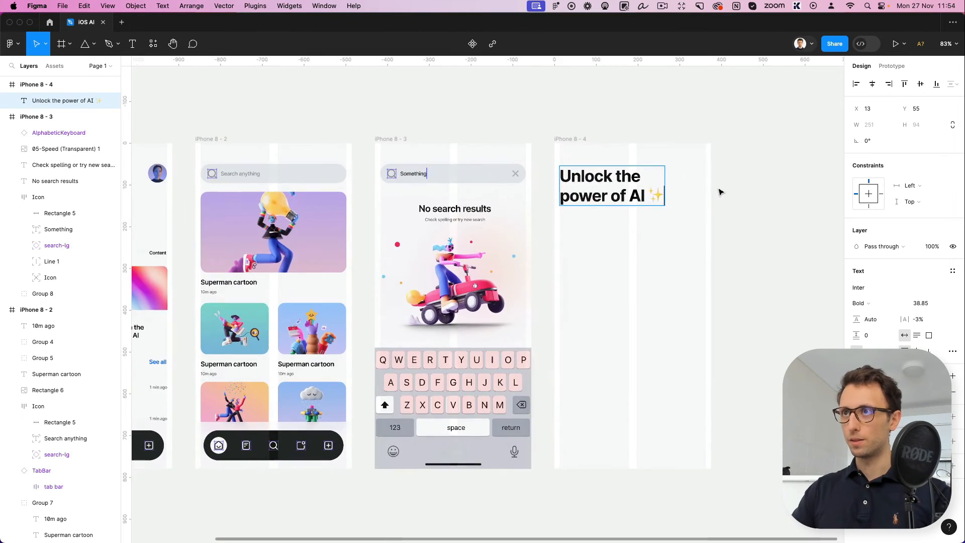
pyautogui.click(732, 201)
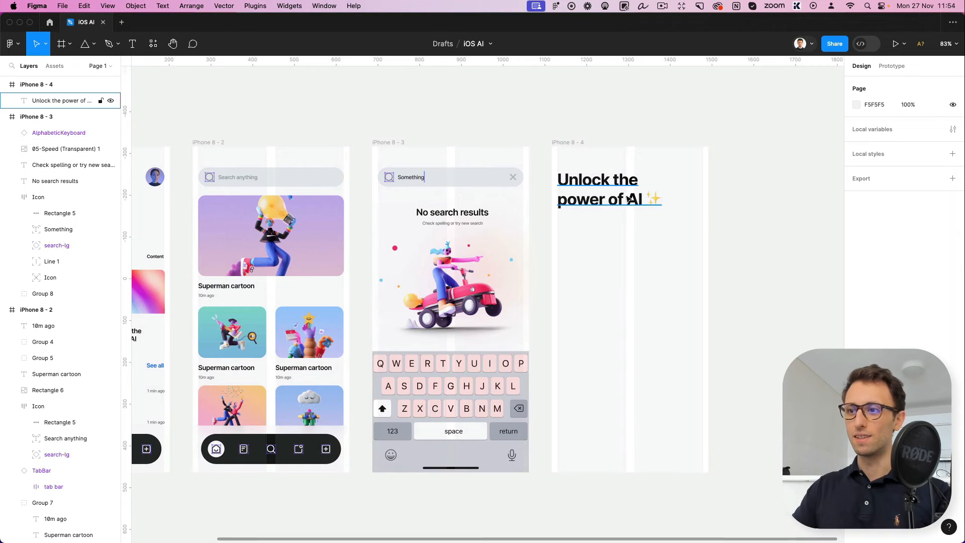
# Copy the "Search anything" bar from the second screen into the fourth screen below the heading at X 13, Y 170
pyautogui.hscroll(-2, 219, 166)
pyautogui.moveTo(271, 180); pyautogui.dragTo(624, 234)
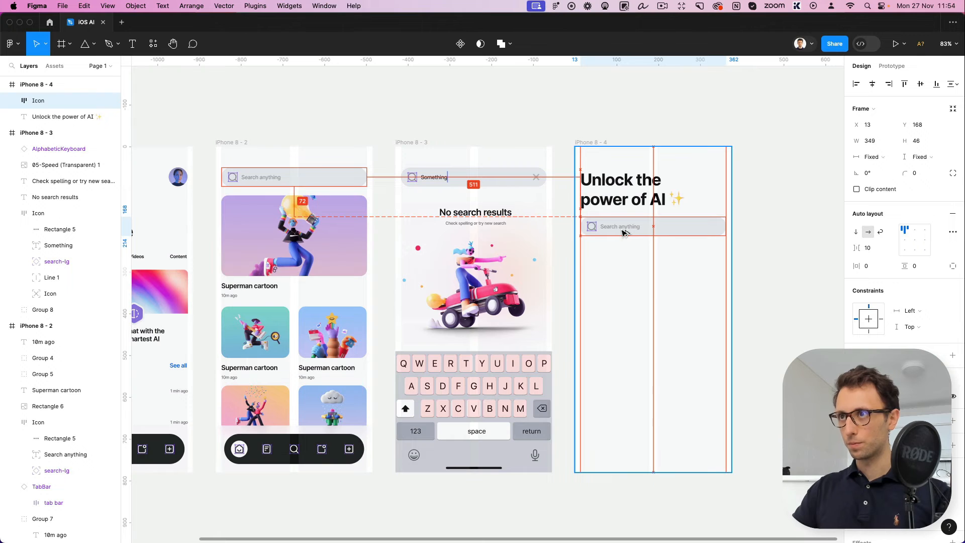
pyautogui.moveTo(621, 231); pyautogui.dragTo(621, 231)
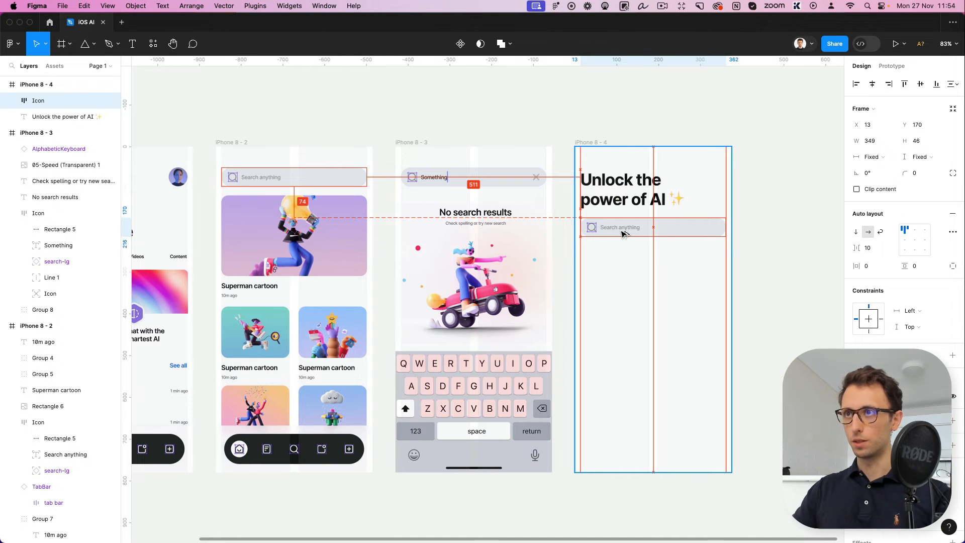
pyautogui.click(659, 266)
# Copy the "Favourites" label from the home screen into the fourth screen below the search bar
pyautogui.hscroll(3, 659, 265)
pyautogui.scroll(2, 578, 265)
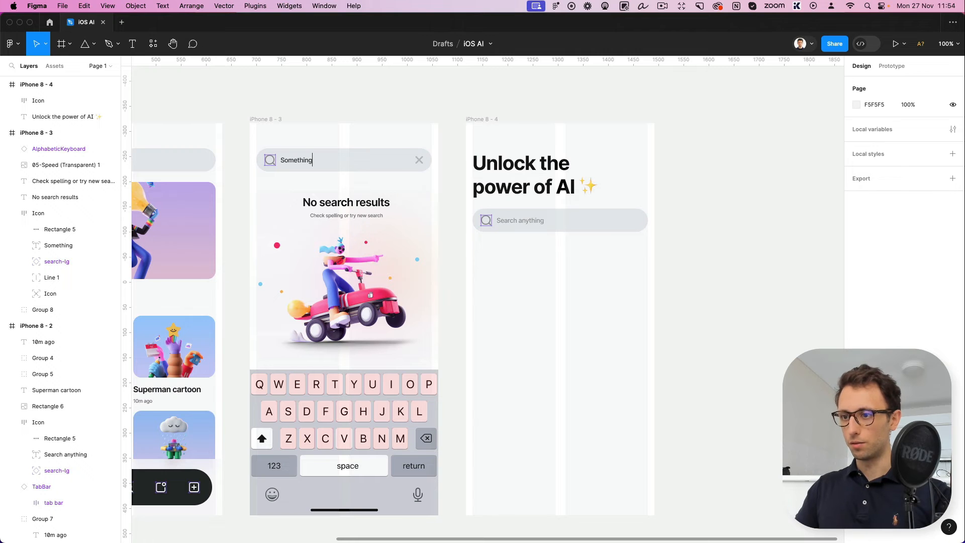
pyautogui.click(338, 206)
pyautogui.hscroll(-10, 258, 291)
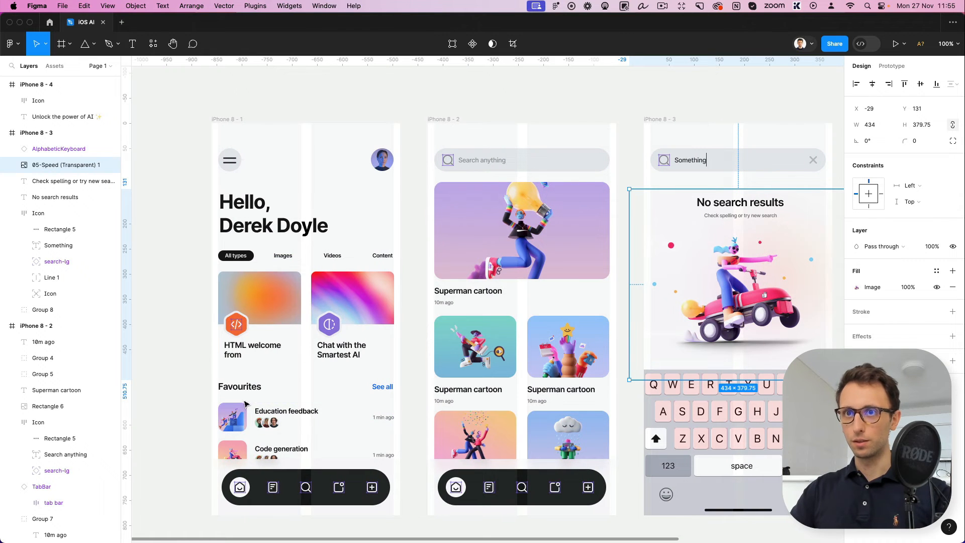
pyautogui.moveTo(236, 386); pyautogui.dragTo(695, 267)
pyautogui.hscroll(-6, 694, 266)
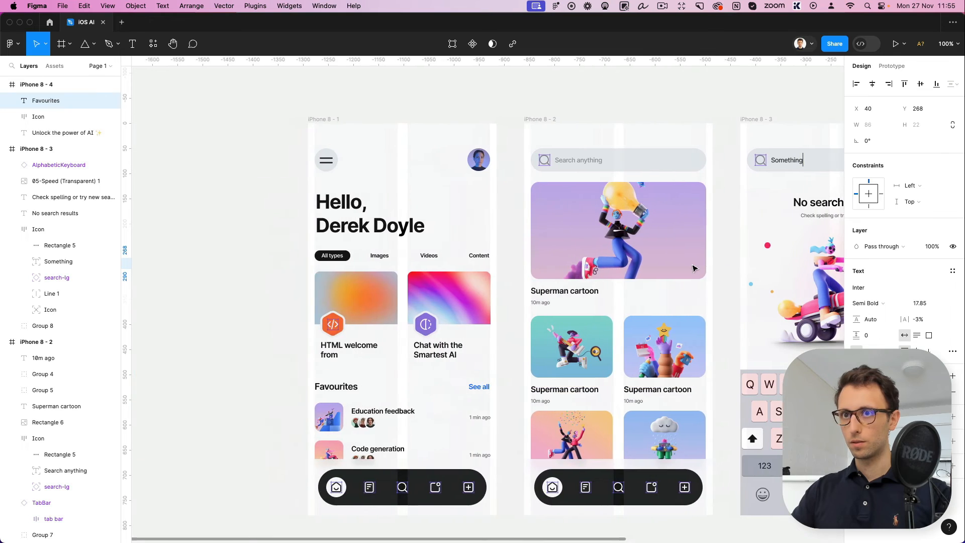
pyautogui.hscroll(12, 691, 268)
# Align the fourth screen's "Favourites" label at X 13, Y 252 and set its font size to 15.85
pyautogui.doubleClick(388, 261)
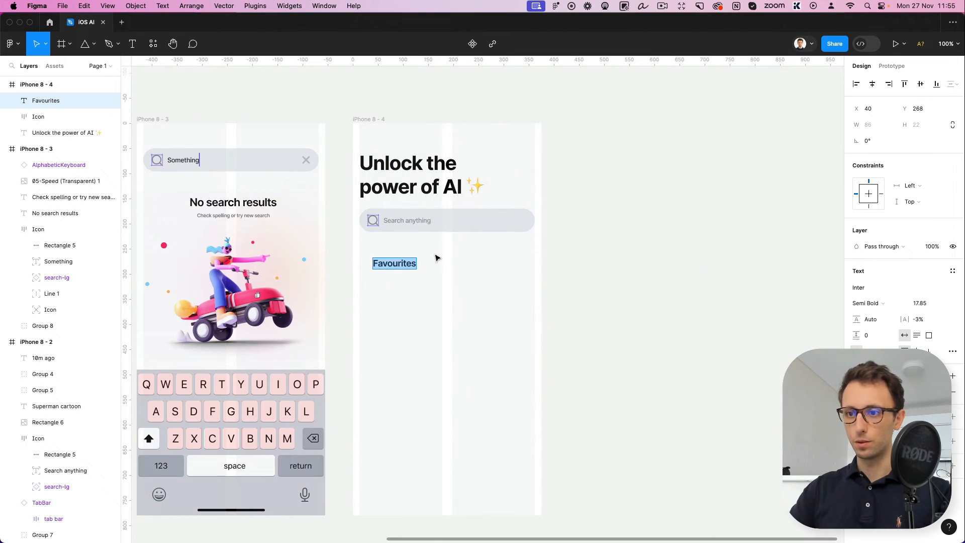
pyautogui.write('Fa')
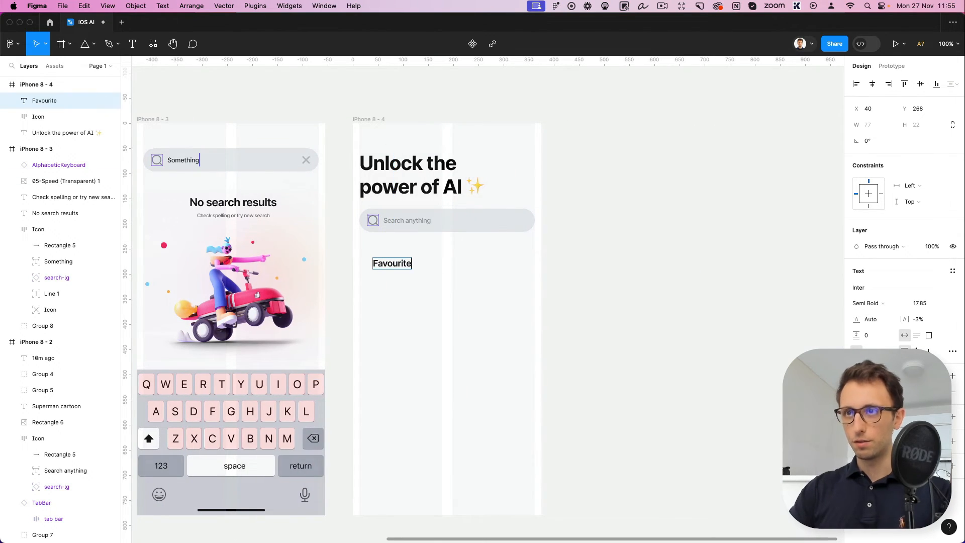
pyautogui.press('Escape')
pyautogui.moveTo(391, 264); pyautogui.dragTo(378, 257)
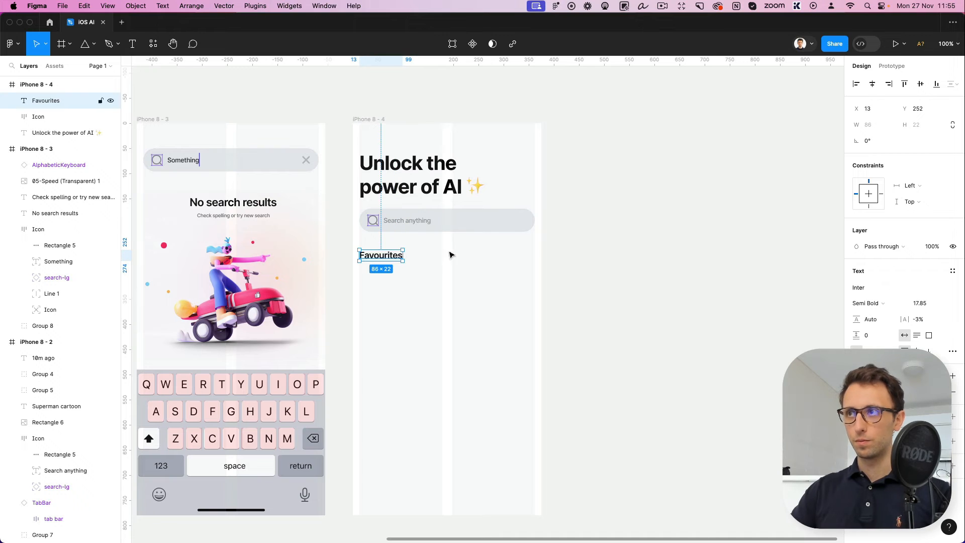
pyautogui.click(919, 304)
pyautogui.press('Down')
pyautogui.press('Down')
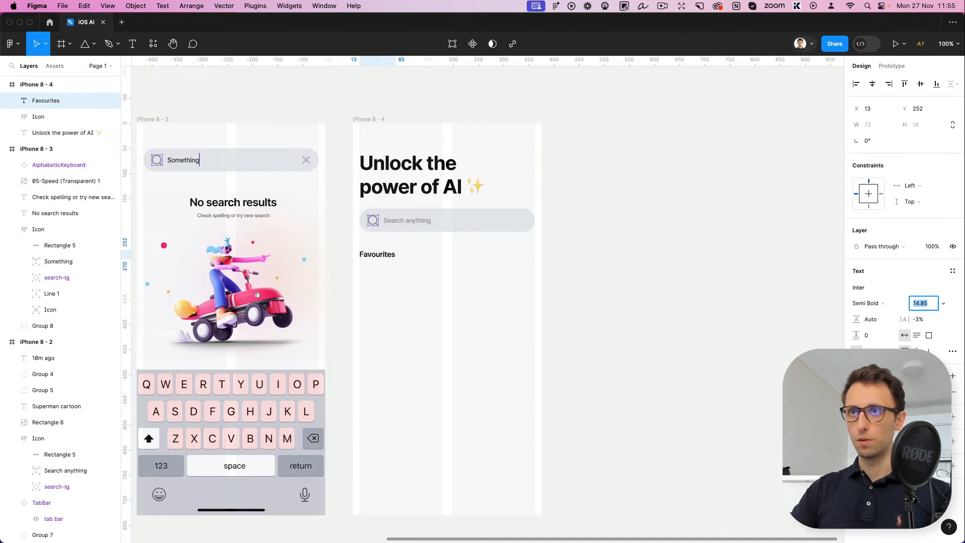
pyautogui.press('Return')
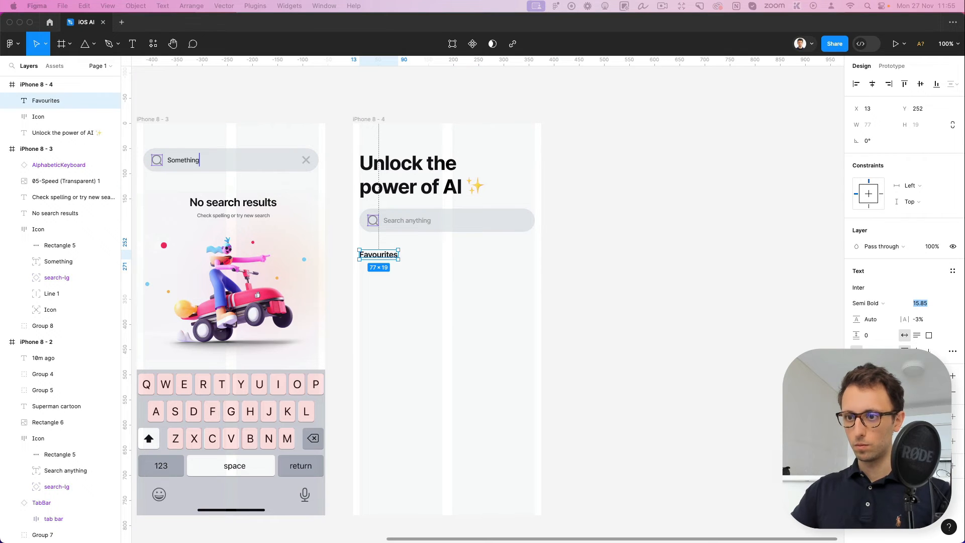
# Paste the chevron-right icon beside "Favourites" and duplicate the label to the opposite margin at X 285, Y 252
pyautogui.scroll(2, 394, 287)
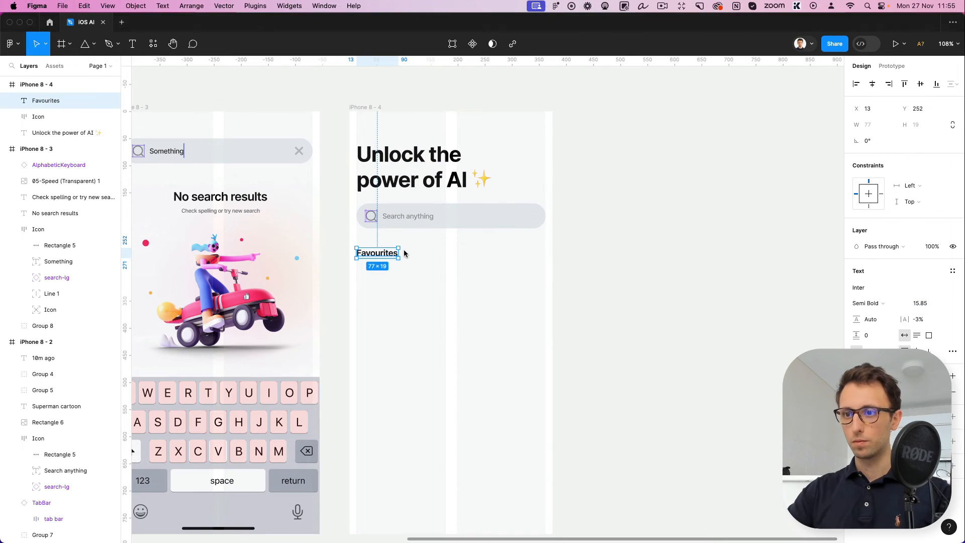
pyautogui.press('super+v')
pyautogui.moveTo(401, 122); pyautogui.dragTo(675, 263)
pyautogui.scroll(5, 408, 256)
pyautogui.click(495, 308)
pyautogui.scroll(-5, 653, 259)
pyautogui.scroll(-2, 647, 256)
# Apply the home screen's "See all" text style to the duplicated label and change its text to "See all"
pyautogui.hscroll(-10, 647, 256)
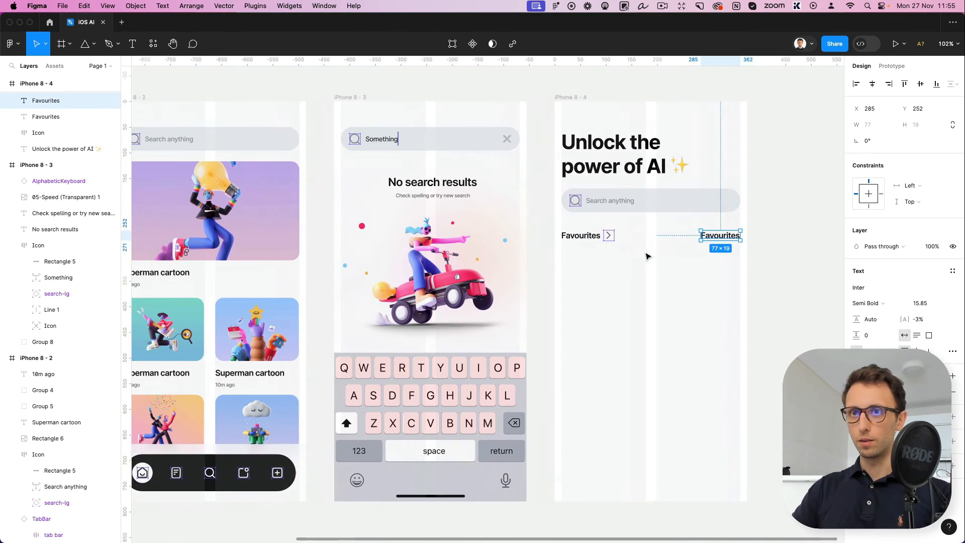
pyautogui.click(324, 330)
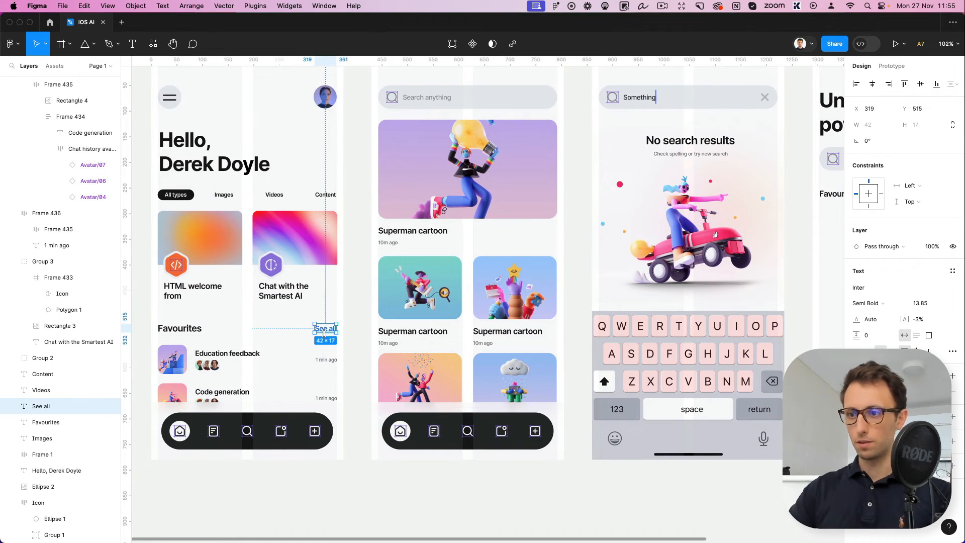
pyautogui.hscroll(15, 324, 333)
pyautogui.click(478, 227)
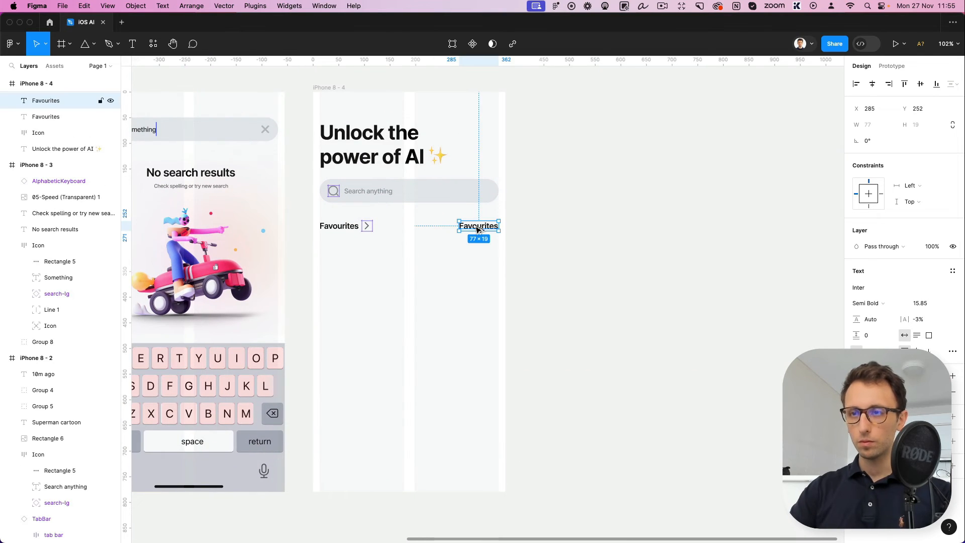
pyautogui.click(505, 290)
pyautogui.doubleClick(479, 225)
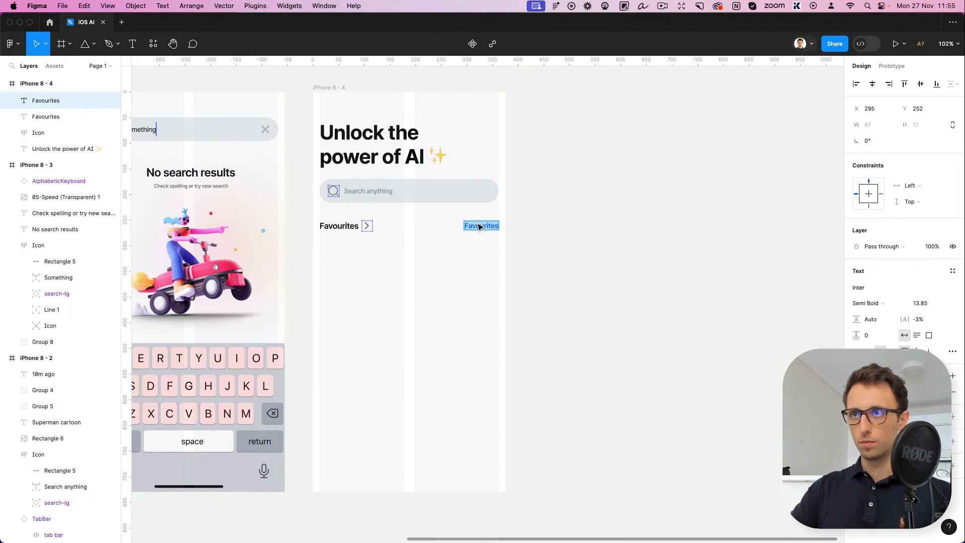
pyautogui.write('See all')
pyautogui.click(577, 324)
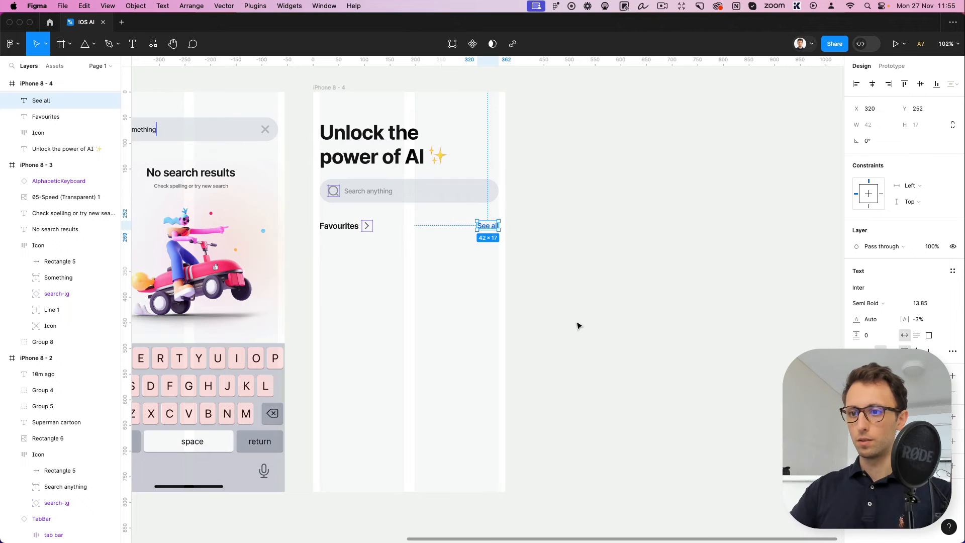
pyautogui.click(577, 324)
# Duplicate the "Favourites" label below itself at X 13 and change the copy's text to "Chat list"
pyautogui.hscroll(-3, 577, 324)
pyautogui.moveTo(428, 217); pyautogui.dragTo(428, 239)
pyautogui.doubleClick(428, 239)
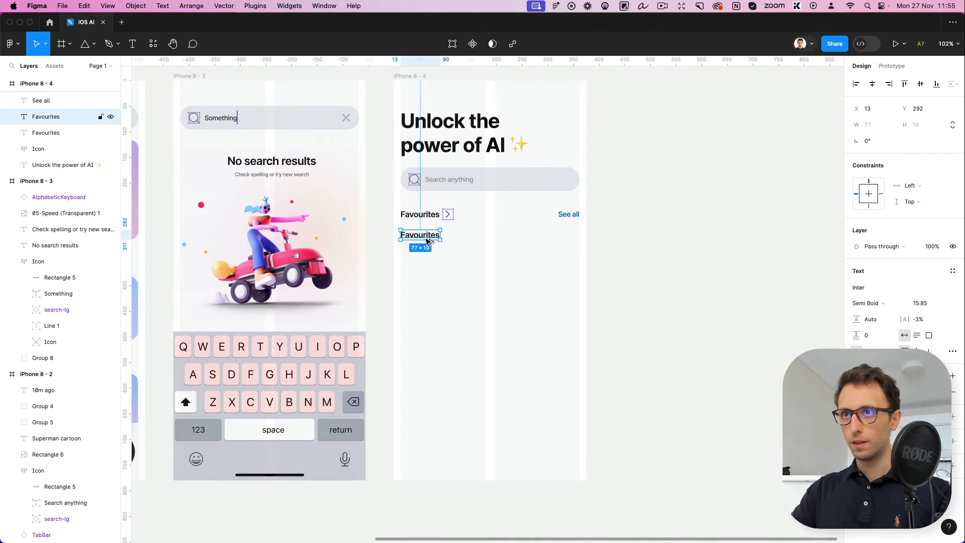
pyautogui.write('Chat list')
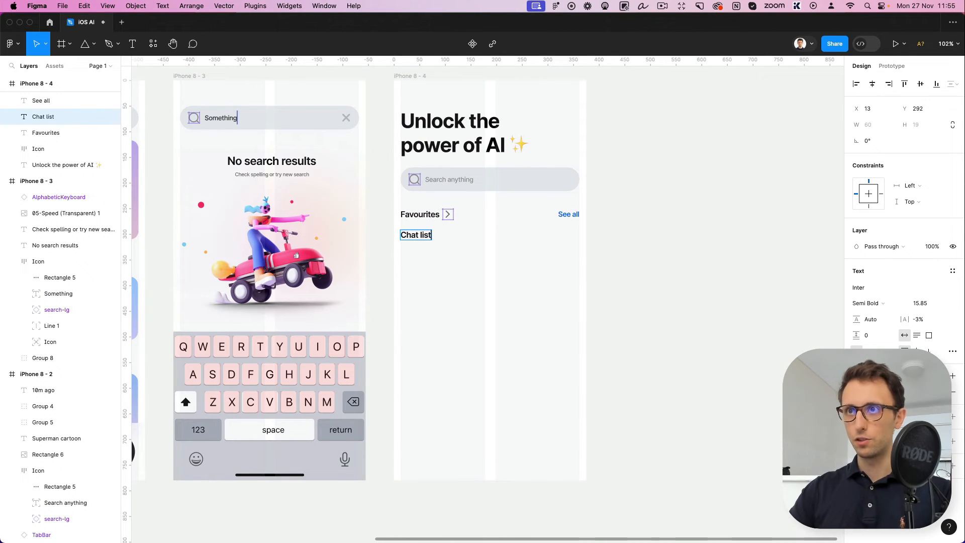
pyautogui.press('Escape')
pyautogui.moveTo(415, 241); pyautogui.dragTo(416, 243)
pyautogui.press('Escape')
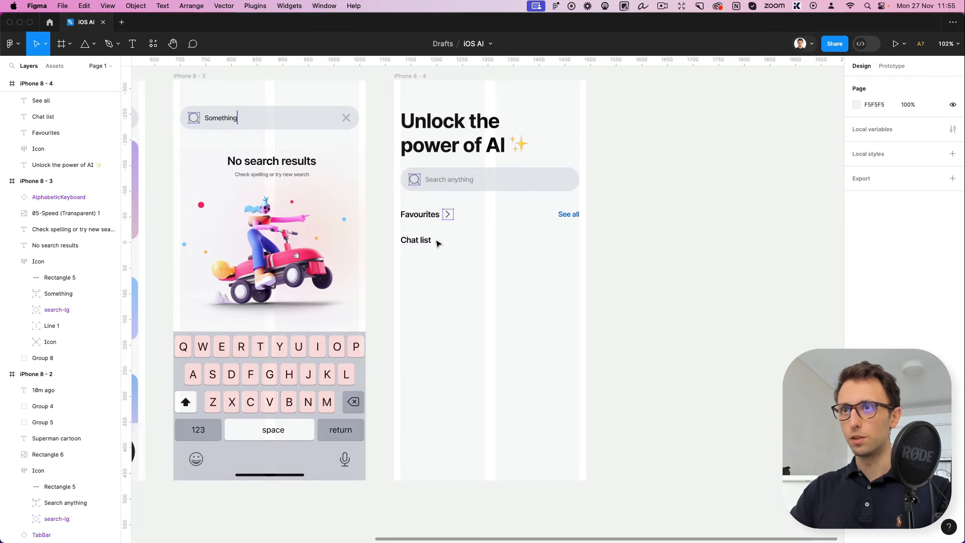
# Paste the list, grid and plus icon row level with "Chat list", against the right margin at X 226, Y 299
pyautogui.click(421, 245)
pyautogui.hotkey('ctrl', 'v')
pyautogui.moveTo(542, 98); pyautogui.dragTo(625, 245)
pyautogui.scroll(5, 504, 241)
pyautogui.click(622, 306)
pyautogui.hscroll(5, 622, 307)
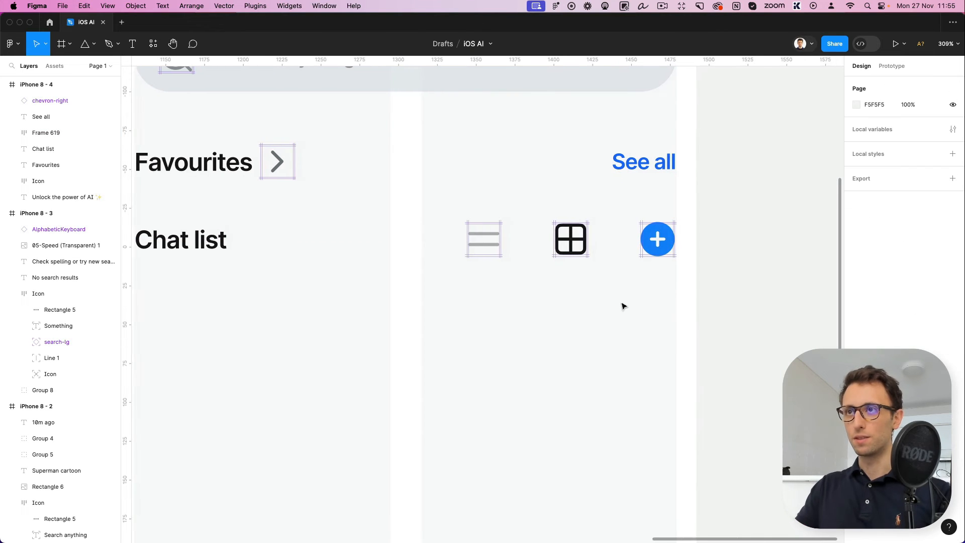
# Examine the list, grid and plus icons in the "Chat list" row up close
pyautogui.scroll(2, 452, 243)
pyautogui.hscroll(-4, 646, 250)
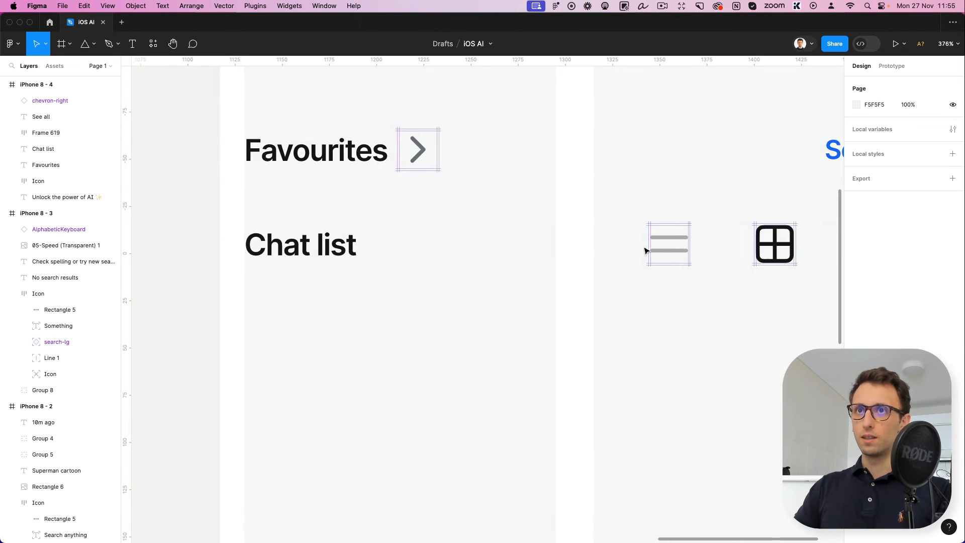
pyautogui.click(673, 250)
pyautogui.hscroll(3, 573, 268)
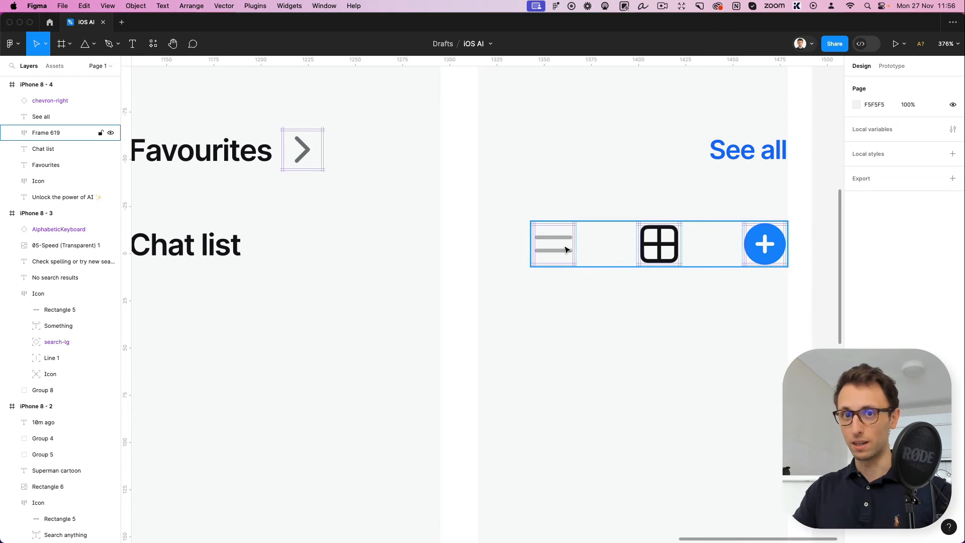
pyautogui.hscroll(2, 578, 248)
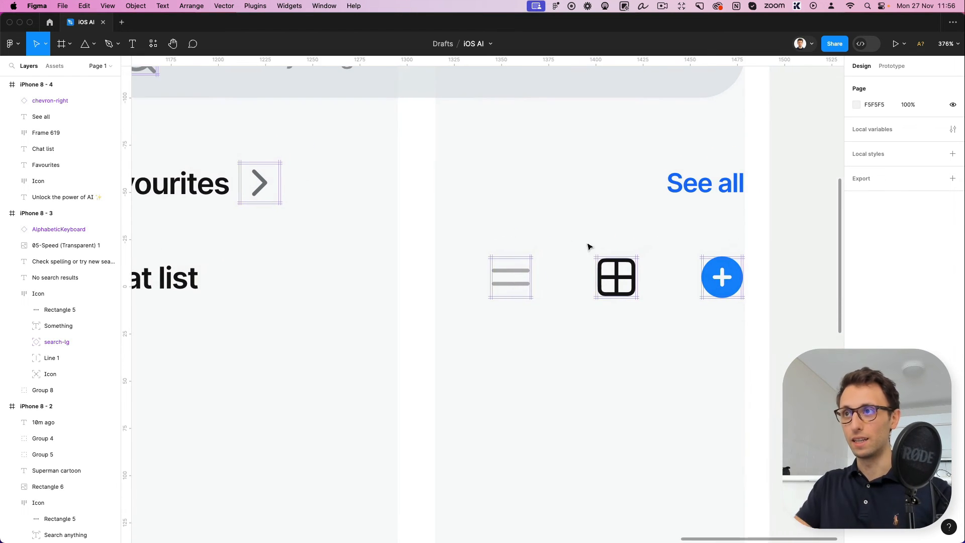
pyautogui.keyDown('ctrl'); pyautogui.scroll(-2, 588, 248); pyautogui.keyUp('ctrl')
pyautogui.scroll(-1, 653, 248)
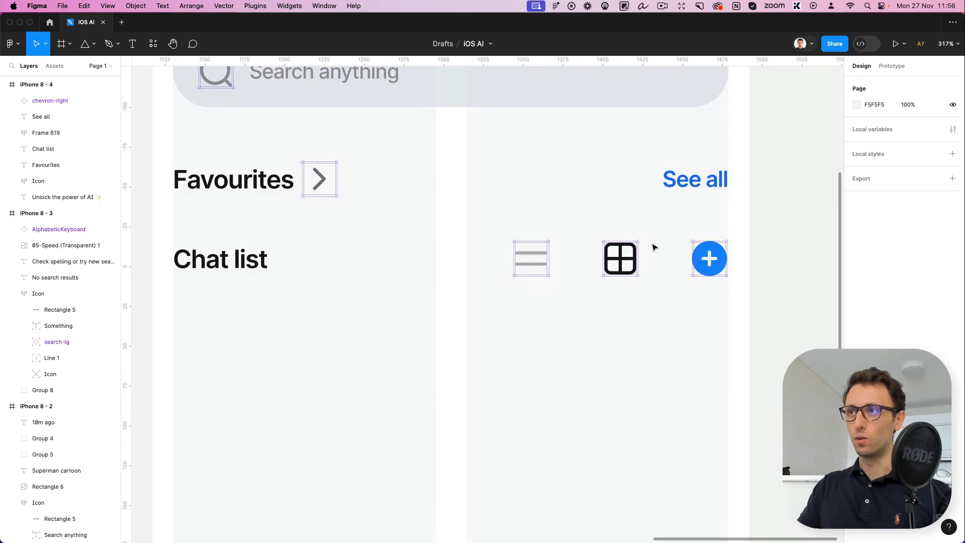
pyautogui.keyDown('ctrl'); pyautogui.scroll(-1, 654, 244); pyautogui.keyUp('ctrl')
pyautogui.keyDown('ctrl'); pyautogui.scroll(-1, 654, 242); pyautogui.keyUp('ctrl')
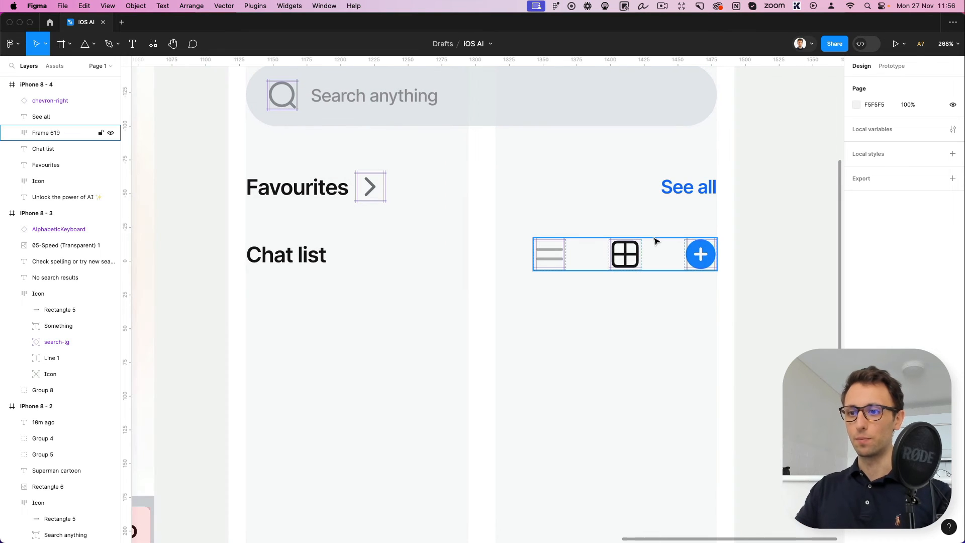
pyautogui.click(690, 257)
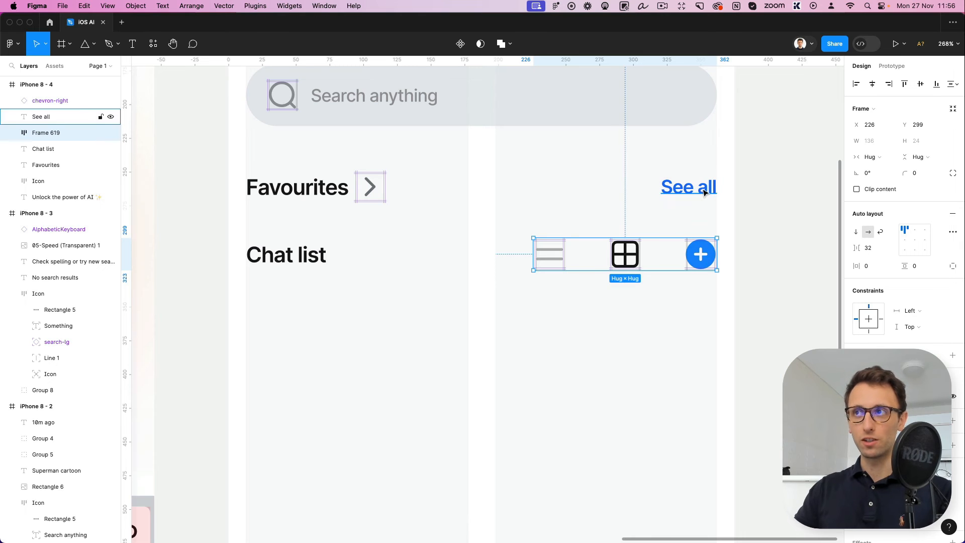
pyautogui.click(771, 300)
# Draw a square card below "Chat list" across the first column's width and round its corners
pyautogui.keyDown('ctrl'); pyautogui.scroll(-4, 767, 302); pyautogui.keyUp('ctrl')
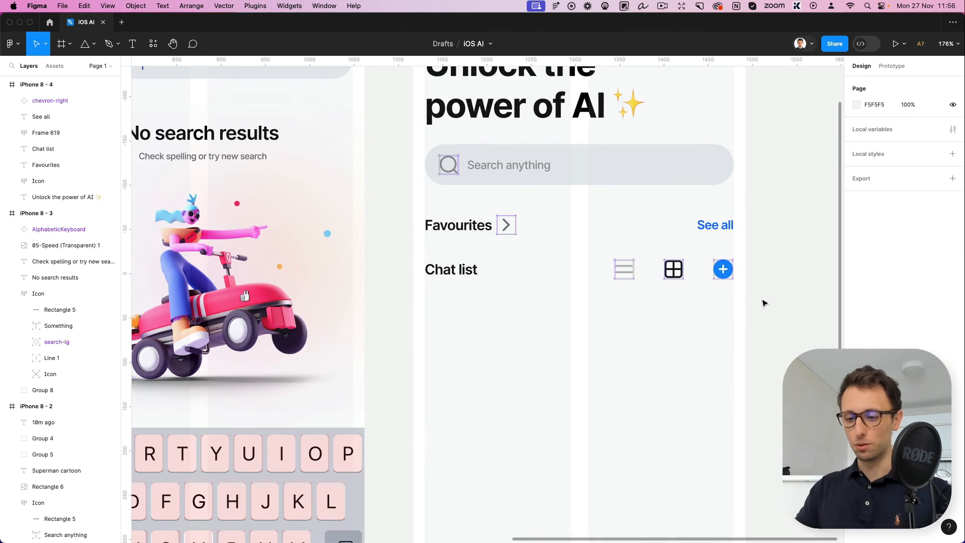
pyautogui.press('r')
pyautogui.moveTo(425, 303)
pyautogui.mouseDown()
pyautogui.moveTo(577, 456)
pyautogui.moveTo(566, 442)
pyautogui.moveTo(571, 449)
pyautogui.mouseUp()
pyautogui.moveTo(904, 141); pyautogui.dragTo(164, 142)
pyautogui.click(676, 411)
pyautogui.scroll(-1, 625, 342)
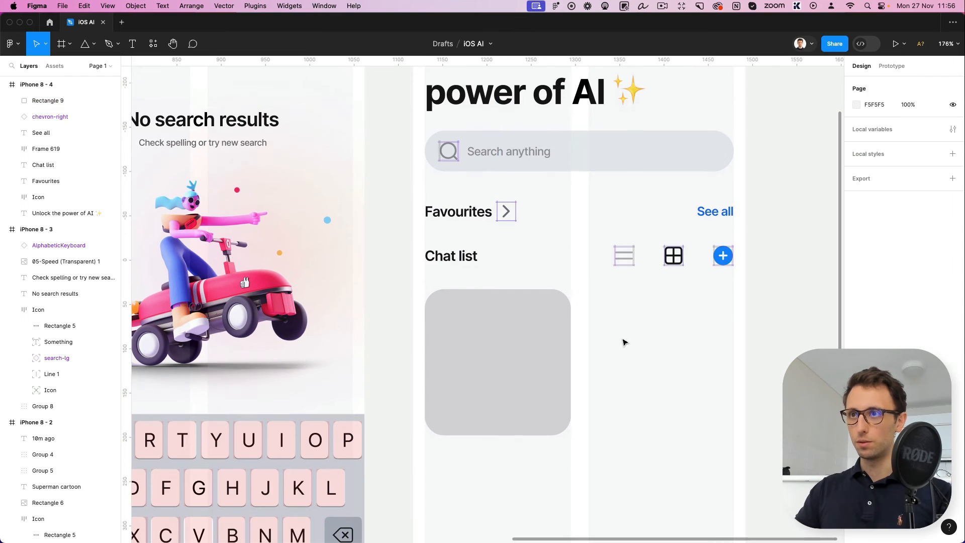
# Duplicate the card, shrink the copy to a 48 × 48 square inside the card's upper-left corner, and set its corner radius to 13
pyautogui.click(479, 309)
pyautogui.press('super+c')
pyautogui.press('super+v')
pyautogui.moveTo(571, 434); pyautogui.dragTo(458, 323)
pyautogui.doubleClick(454, 316)
pyautogui.press('Escape')
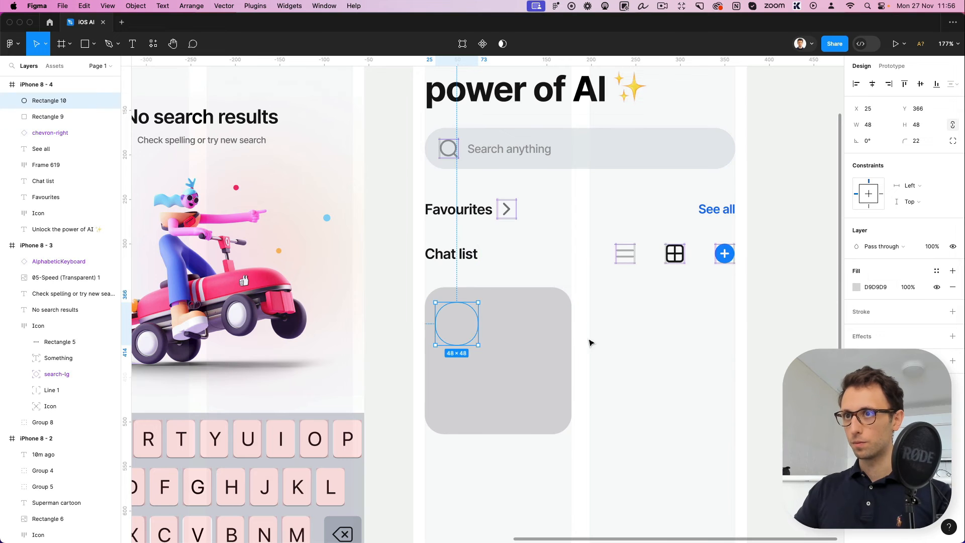
pyautogui.moveTo(903, 138); pyautogui.dragTo(815, 152)
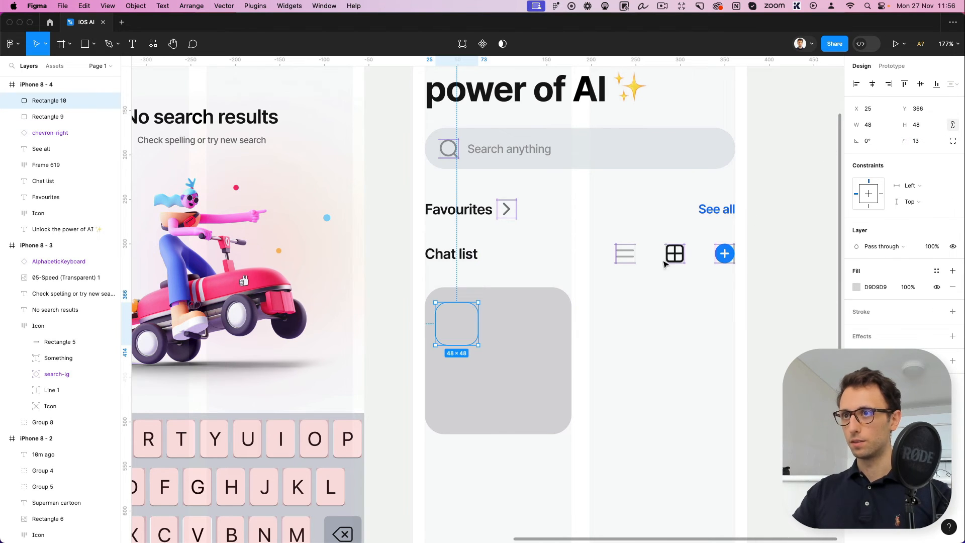
# Remove the large card's fill and give it a 1 px inside stroke in EDEDED
pyautogui.click(546, 344)
pyautogui.click(864, 313)
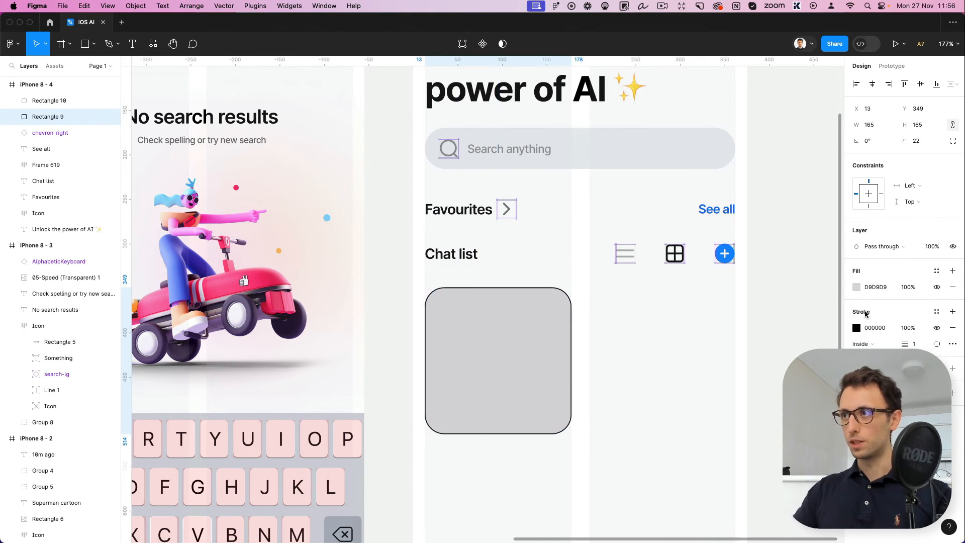
pyautogui.click(936, 286)
pyautogui.click(952, 287)
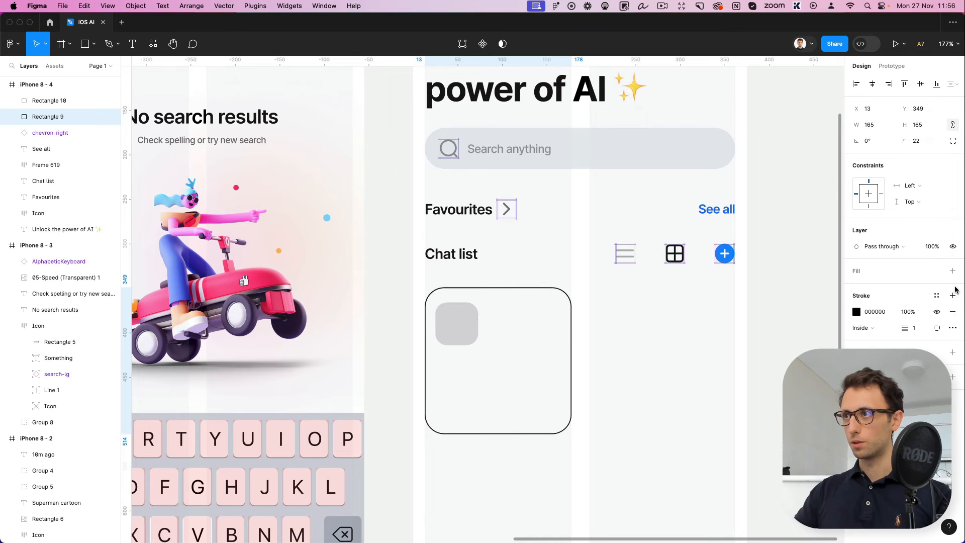
pyautogui.click(856, 311)
pyautogui.write('eb')
pyautogui.press('Return')
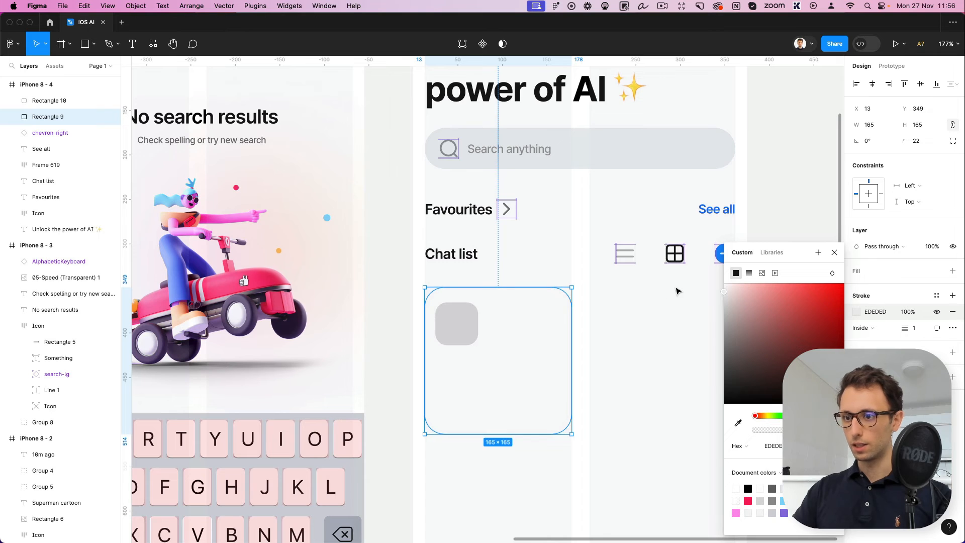
# Shift the small rounded square slightly inward so its left and top insets from the card's edges match
pyautogui.click(456, 325)
pyautogui.moveTo(456, 324); pyautogui.dragTo(461, 323)
pyautogui.click(571, 335)
pyautogui.scroll(-5, 571, 334)
pyautogui.scroll(3, 571, 327)
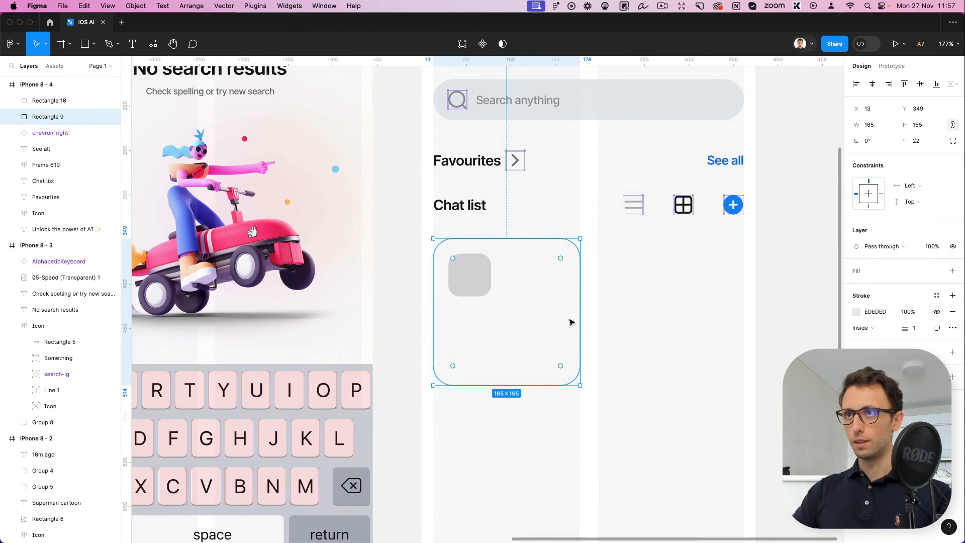
# Place a copy of the "Chat list" label beside the small square in the card and change its text to "3"
pyautogui.click(455, 206)
pyautogui.press('Escape')
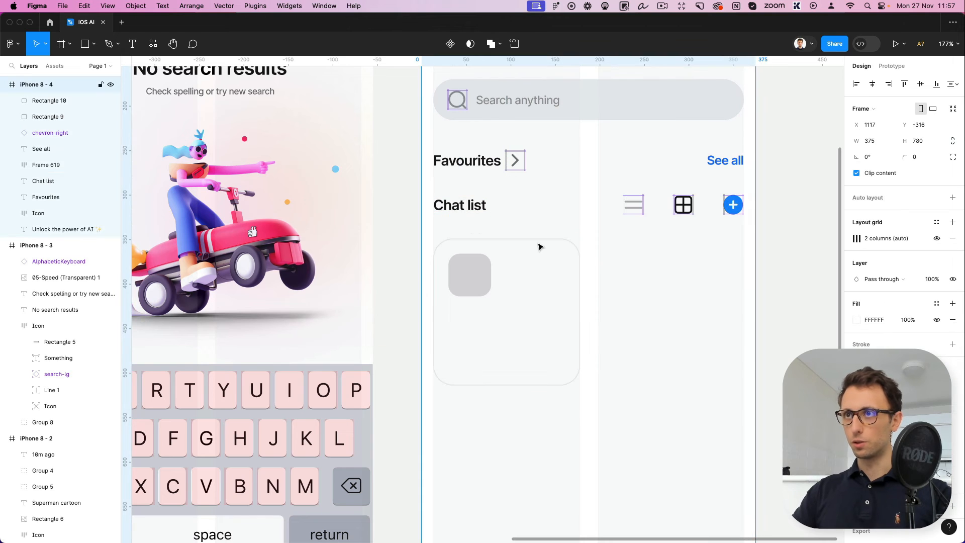
pyautogui.click(538, 246)
pyautogui.hotkey('ctrl', 'v')
pyautogui.moveTo(479, 214); pyautogui.dragTo(559, 276)
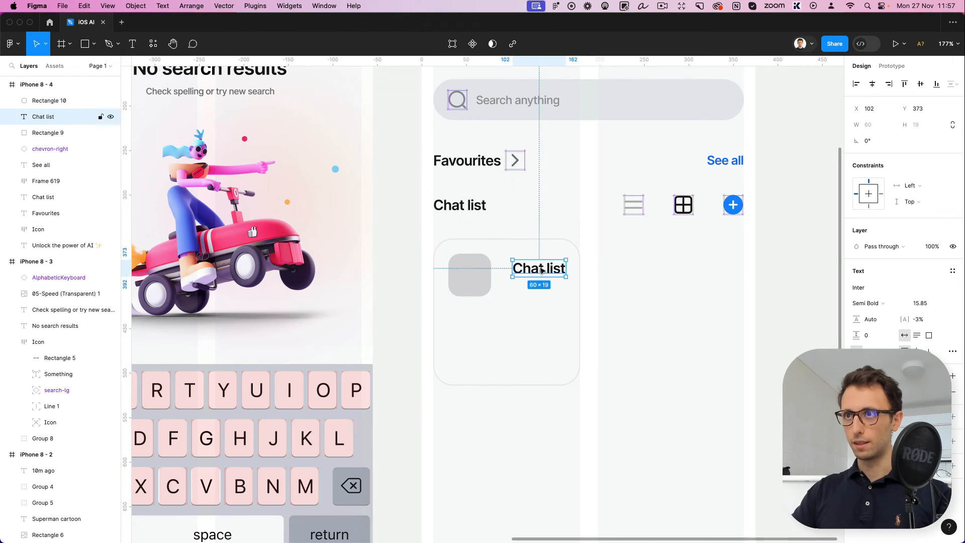
pyautogui.doubleClick(539, 267)
pyautogui.write('3')
pyautogui.press('Escape')
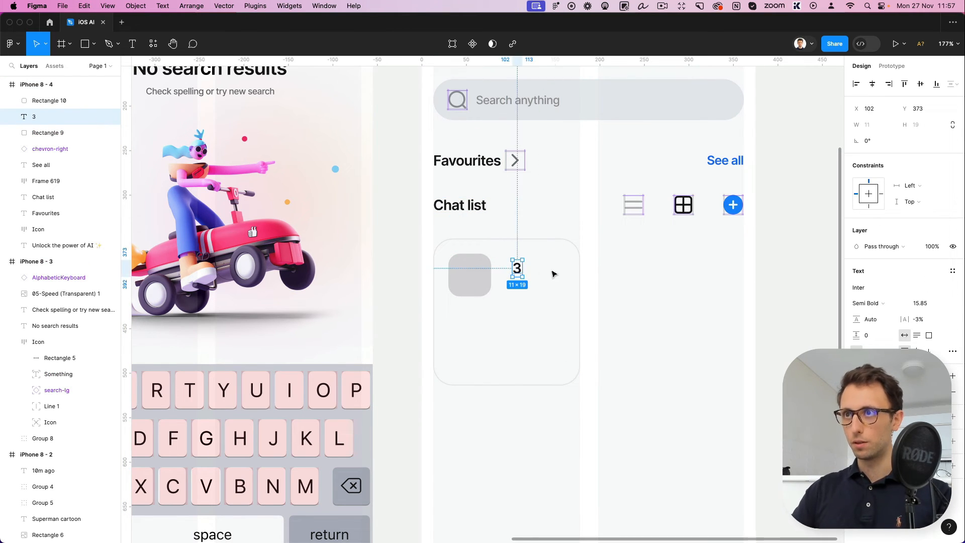
# Move the "3" toward the card's upper-right corner, duplicate it near the lower-left corner and change the copy's text to "Welcome"
pyautogui.moveTo(521, 271); pyautogui.dragTo(462, 369)
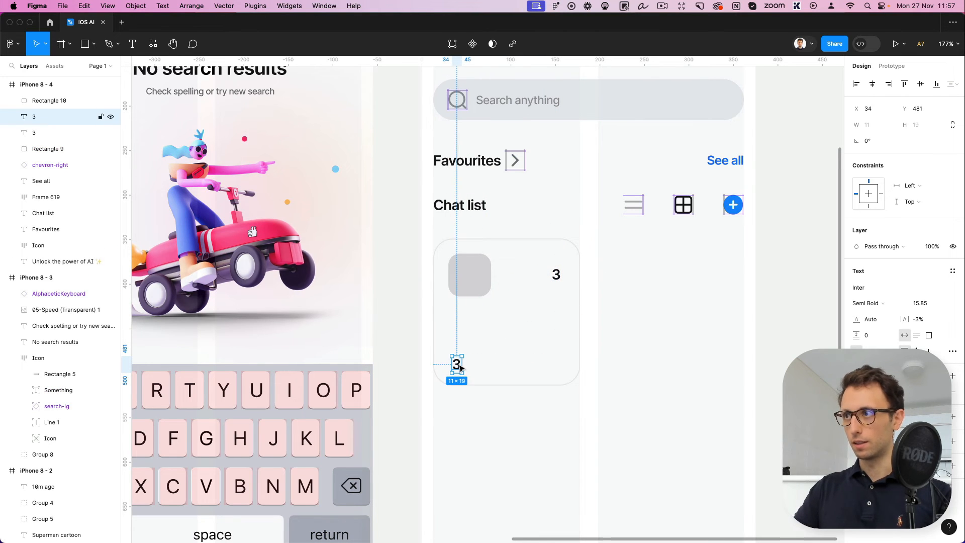
pyautogui.doubleClick(460, 367)
pyautogui.write('Welcome')
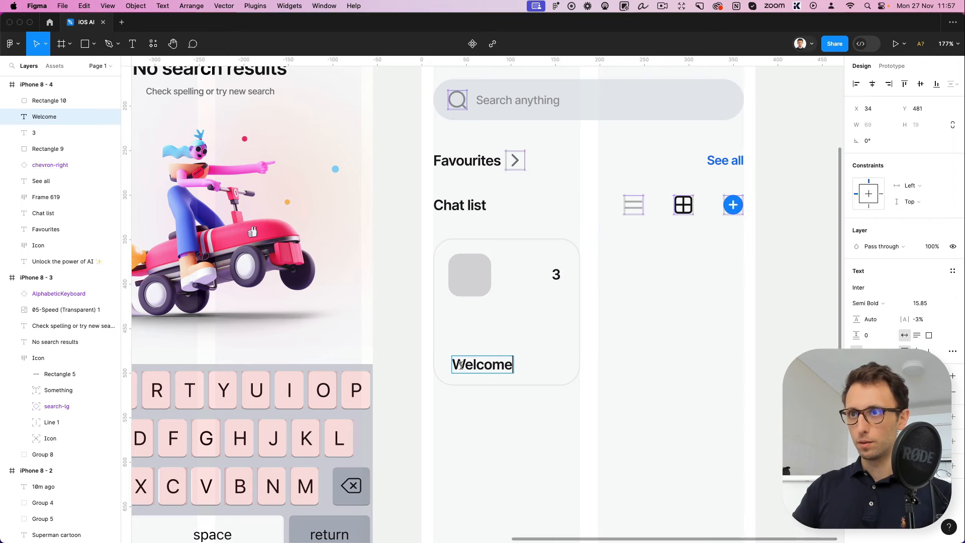
pyautogui.press('Escape')
# Nudge the "Welcome" label left and up to X 32, Y 470
pyautogui.press('Left')
pyautogui.press('Left')
pyautogui.press('Up')
pyautogui.press('Up')
pyautogui.press('Up')
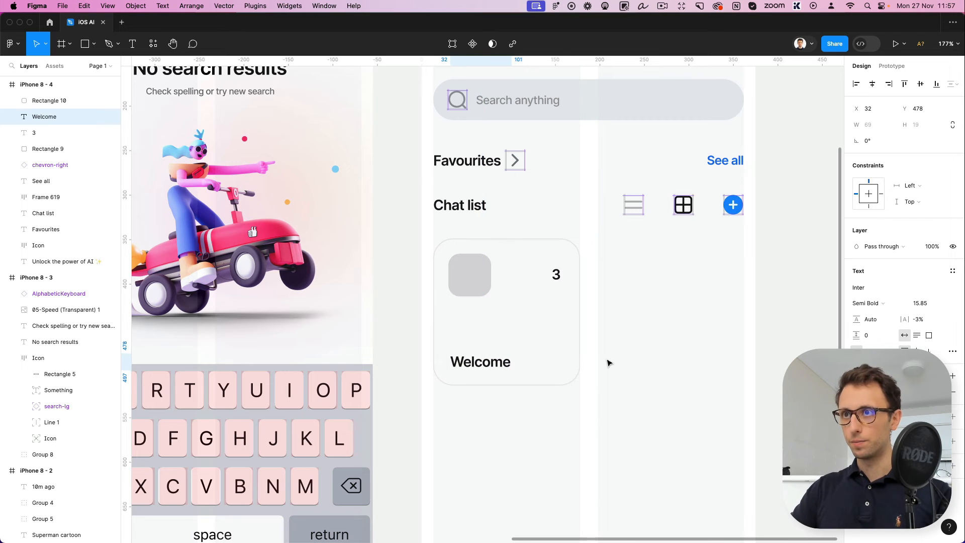
pyautogui.press('Up')
pyautogui.press('Up')
pyautogui.press('Up')
pyautogui.press('Up')
pyautogui.press('Up')
pyautogui.press('Up')
pyautogui.press('Up')
pyautogui.press('Up')
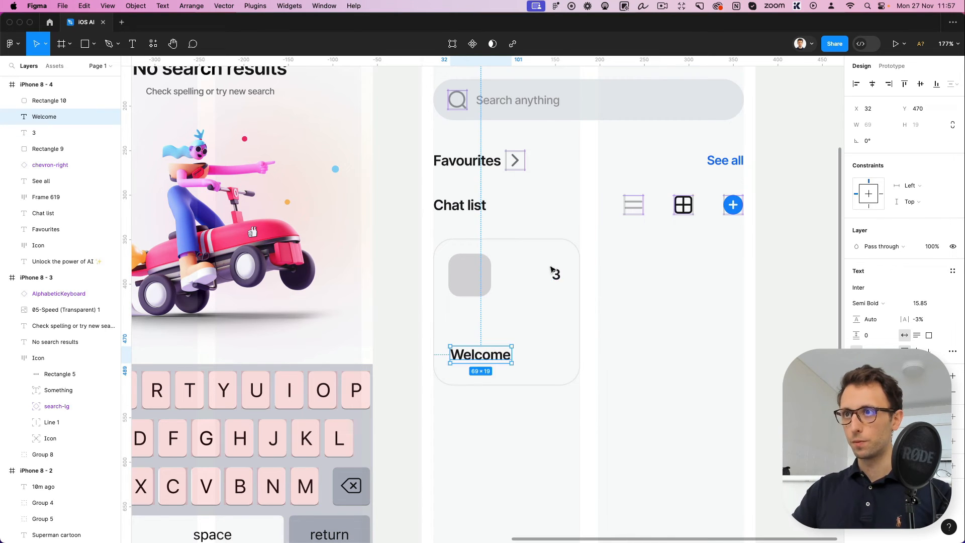
# Enlarge the "3" in the card to font size 25.85 and position it at X 140, Y 371
pyautogui.click(552, 271)
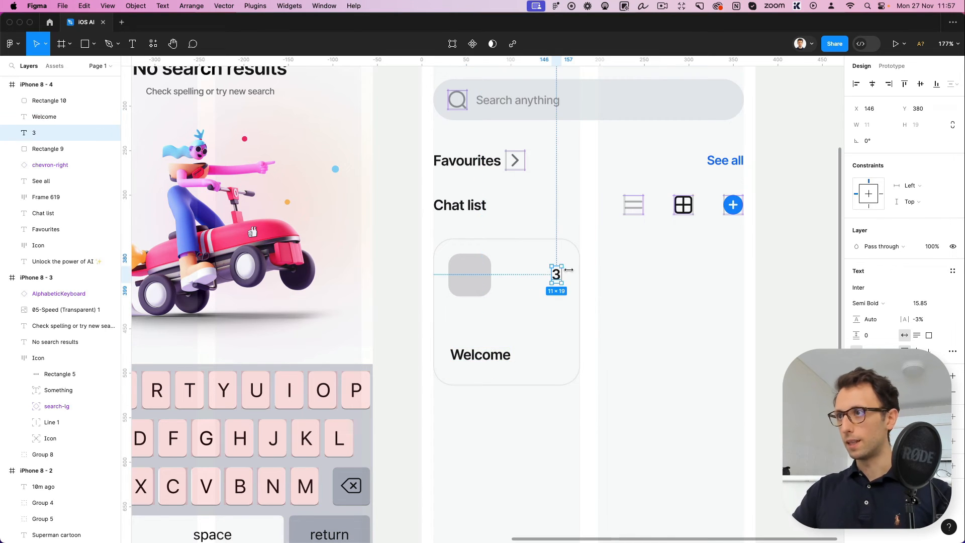
pyautogui.click(922, 304)
pyautogui.hotkey('shift', 'Up')
pyautogui.press('Return')
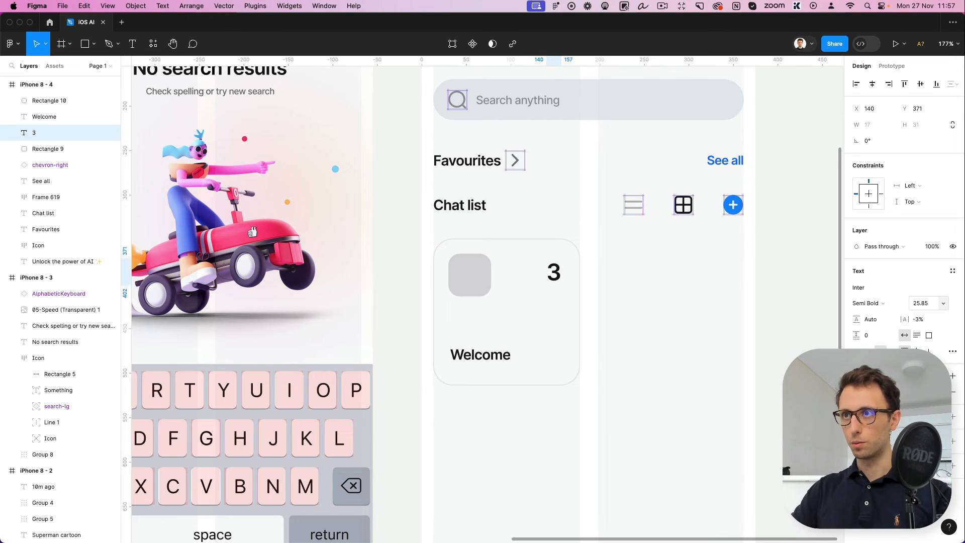
pyautogui.click(719, 358)
pyautogui.scroll(1, 718, 358)
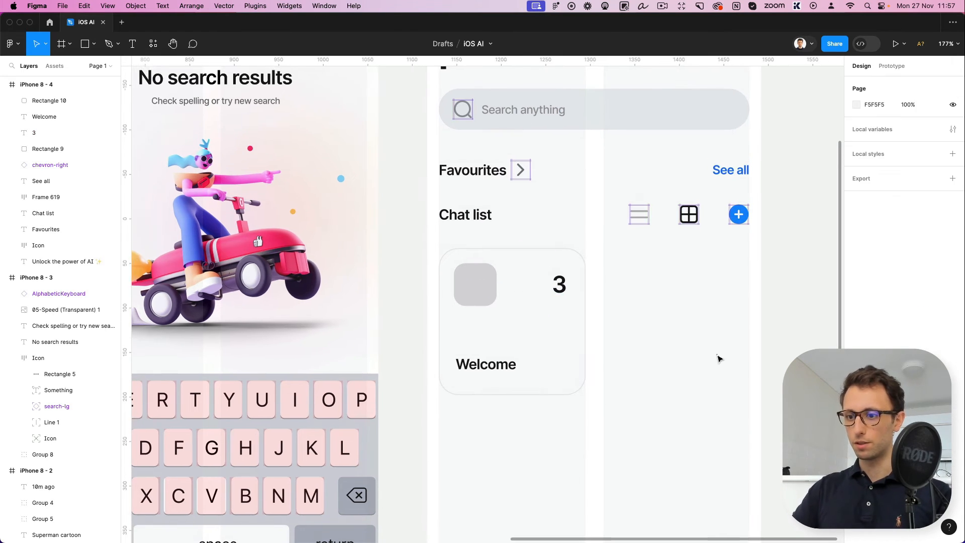
pyautogui.scroll(-2, 719, 357)
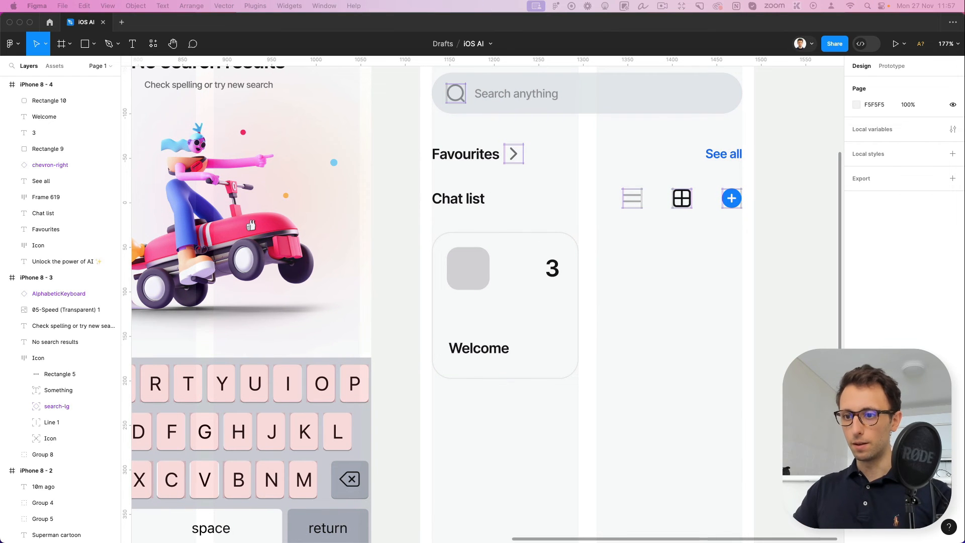
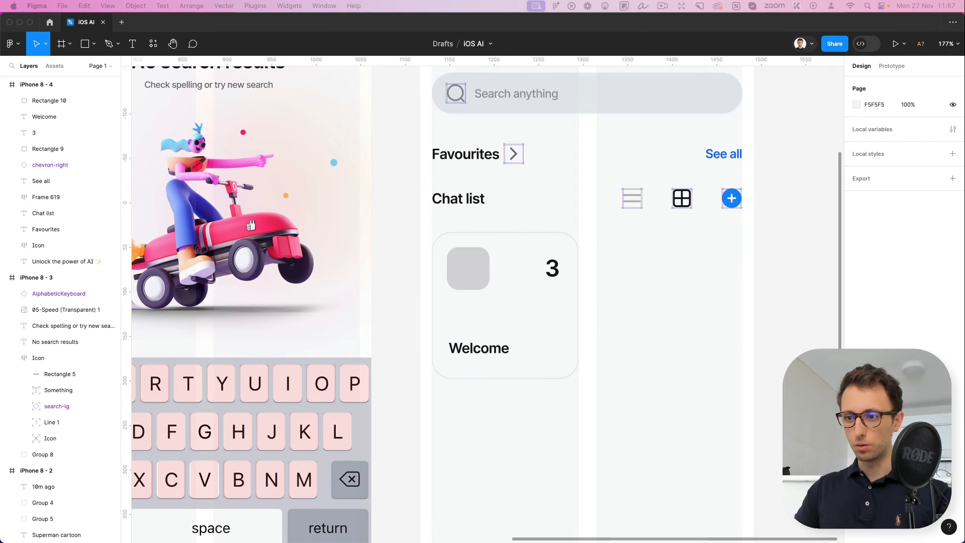
# Paste the two rows of sample cards (Welcome, Production, Trash, Archived) on the canvas beside the fourth screen
pyautogui.click(674, 236)
pyautogui.scroll(-6, 643, 263)
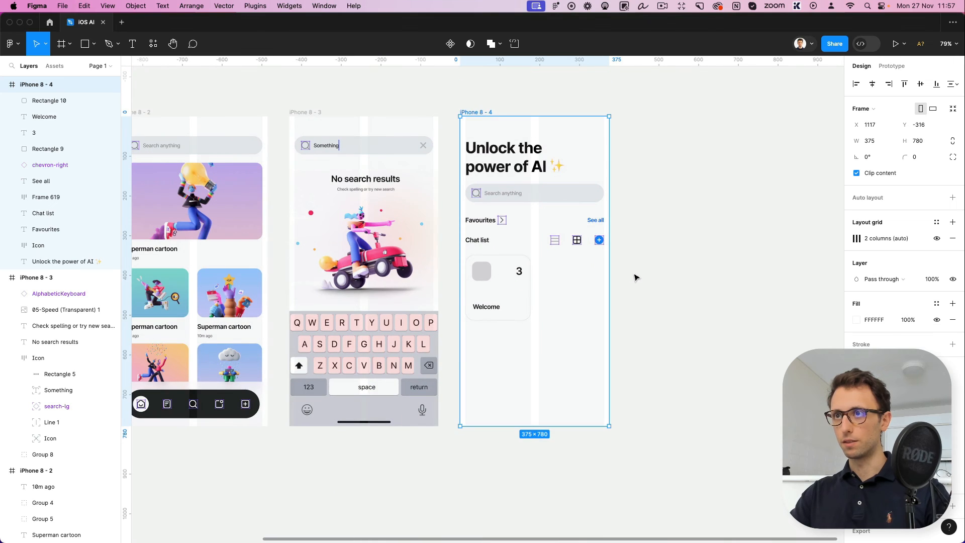
pyautogui.press('super+v')
pyautogui.moveTo(528, 168); pyautogui.dragTo(709, 315)
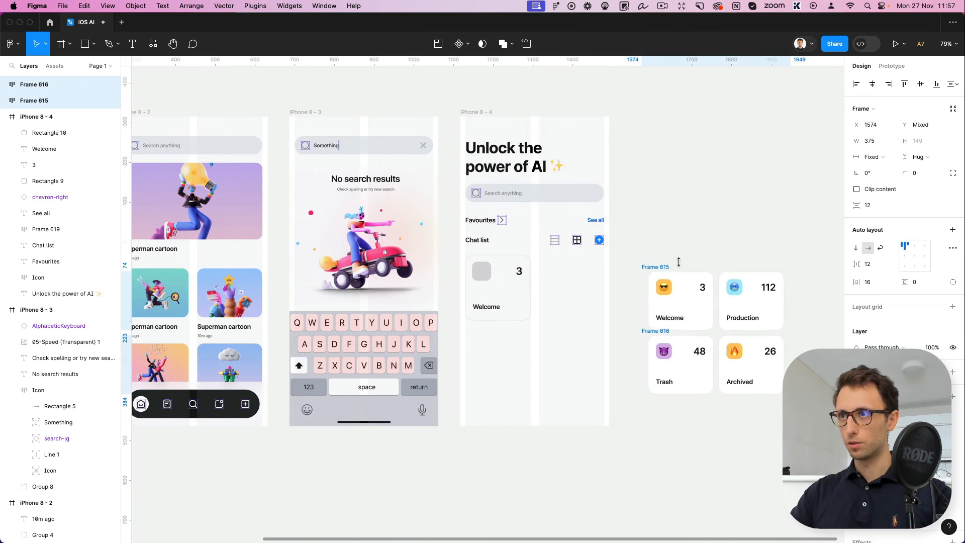
pyautogui.click(674, 259)
# Copy the sunglasses emoji from the sample Welcome card and place it centred over the grey square at X 42, Y 369
pyautogui.scroll(5, 666, 294)
pyautogui.keyDown('super'); pyautogui.click(664, 293); pyautogui.keyUp('super')
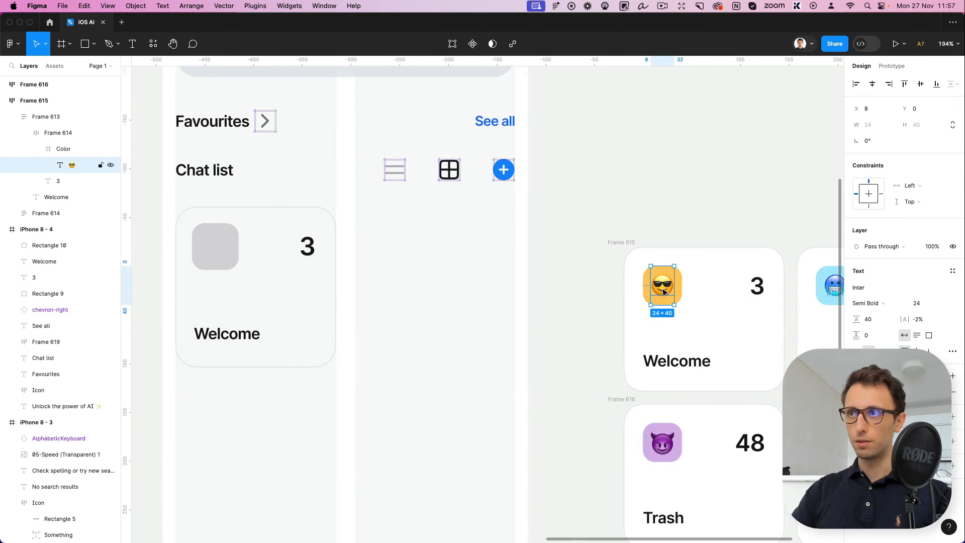
pyautogui.press('super+c')
pyautogui.hscroll(-2, 663, 292)
pyautogui.click(284, 242)
pyautogui.scroll(5, 284, 242)
pyautogui.press('super+v')
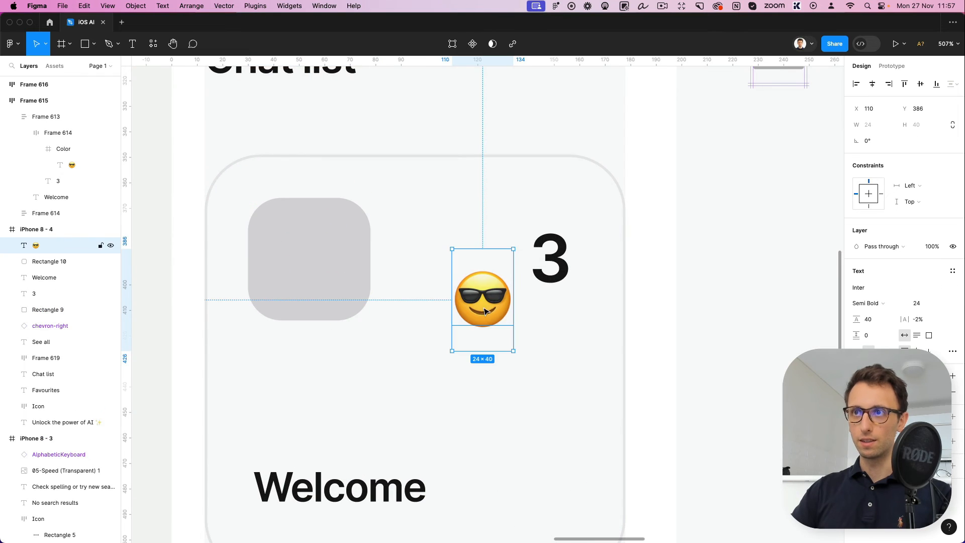
pyautogui.moveTo(484, 309); pyautogui.dragTo(311, 267)
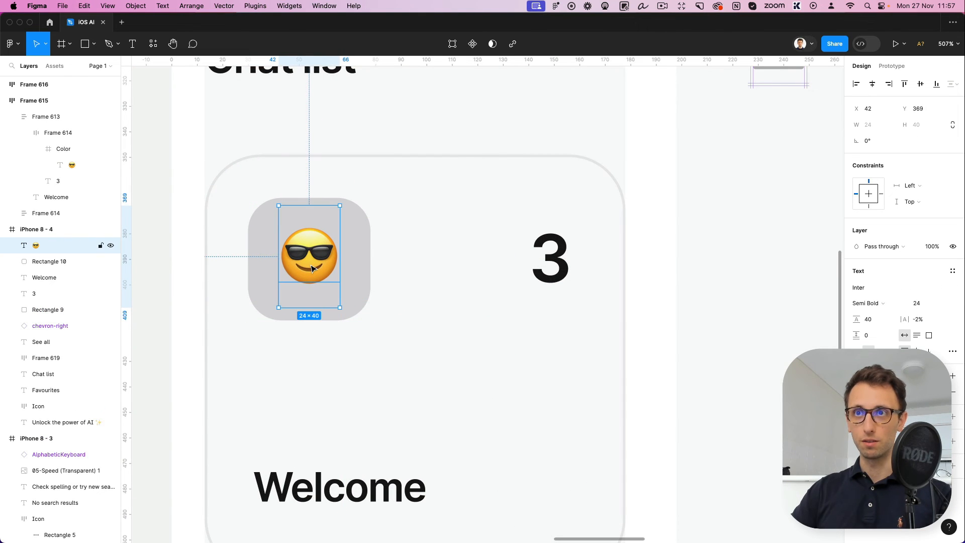
pyautogui.press('ctrl+super+space')
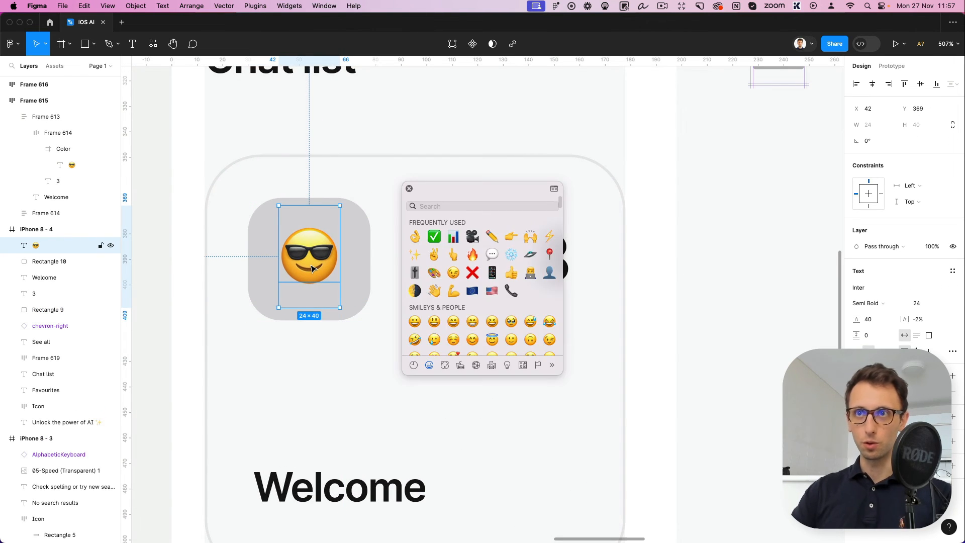
pyautogui.click(408, 189)
pyautogui.scroll(-5, 459, 278)
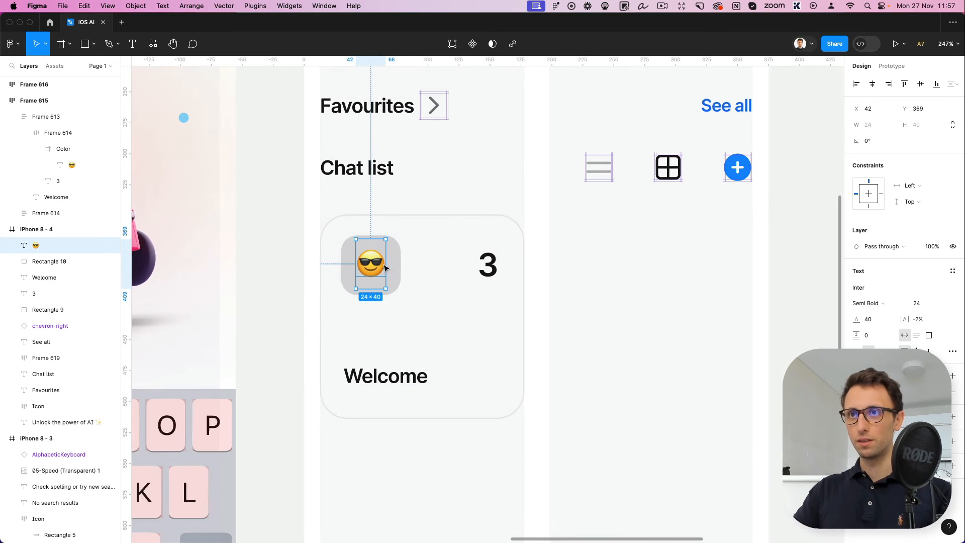
# Fill the grey square behind the emoji with the orange FFCA62 sampled from the sample Welcome card
pyautogui.click(390, 262)
pyautogui.scroll(-3, 401, 269)
pyautogui.press('i')
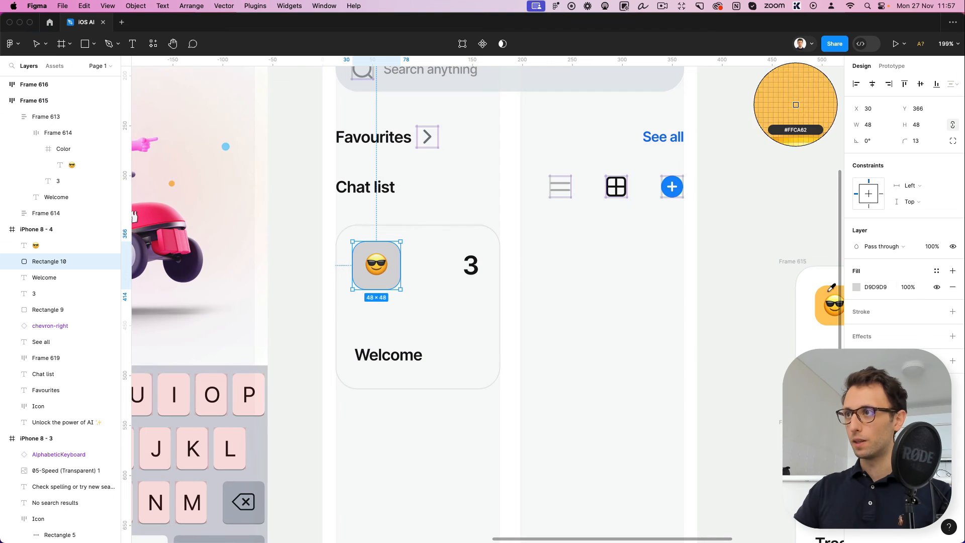
pyautogui.click(829, 289)
# Move the sunglasses emoji in the card to Y 370 and set its font size to 30
pyautogui.click(384, 265)
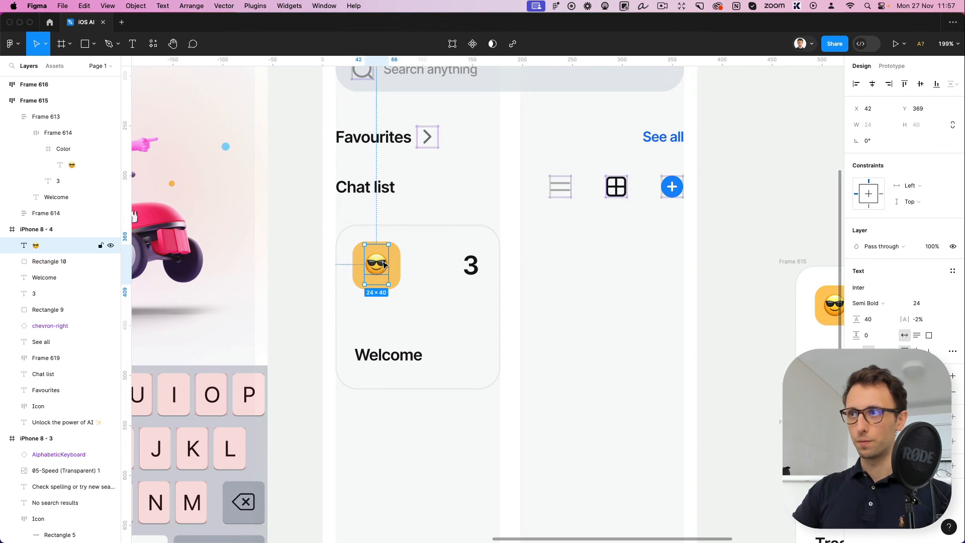
pyautogui.moveTo(384, 265); pyautogui.dragTo(385, 265)
pyautogui.hscroll(2, 386, 263)
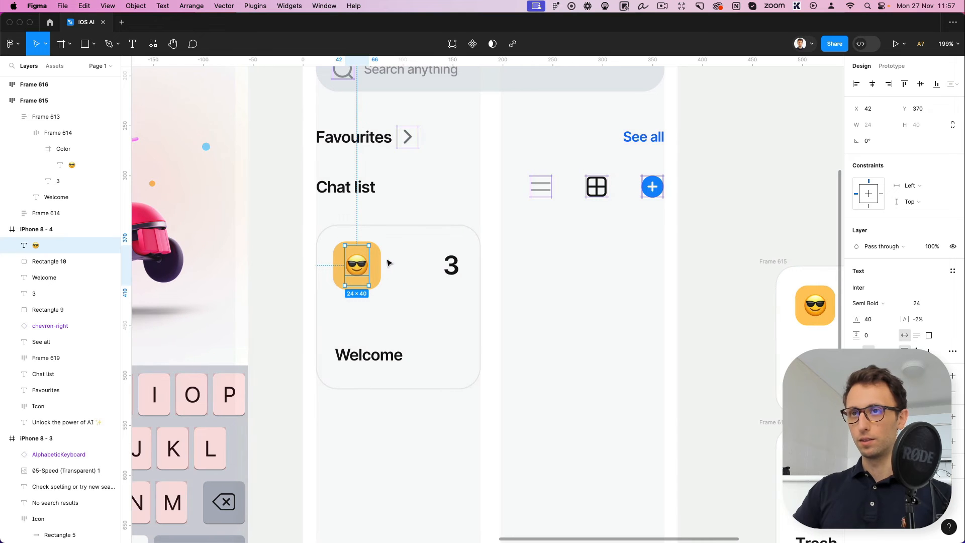
pyautogui.click(549, 247)
pyautogui.scroll(-5, 517, 216)
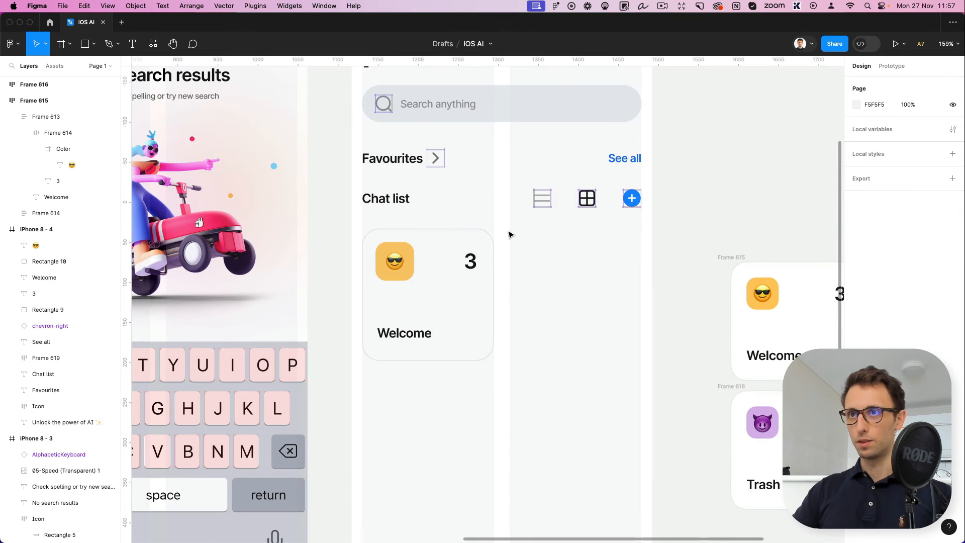
pyautogui.click(416, 261)
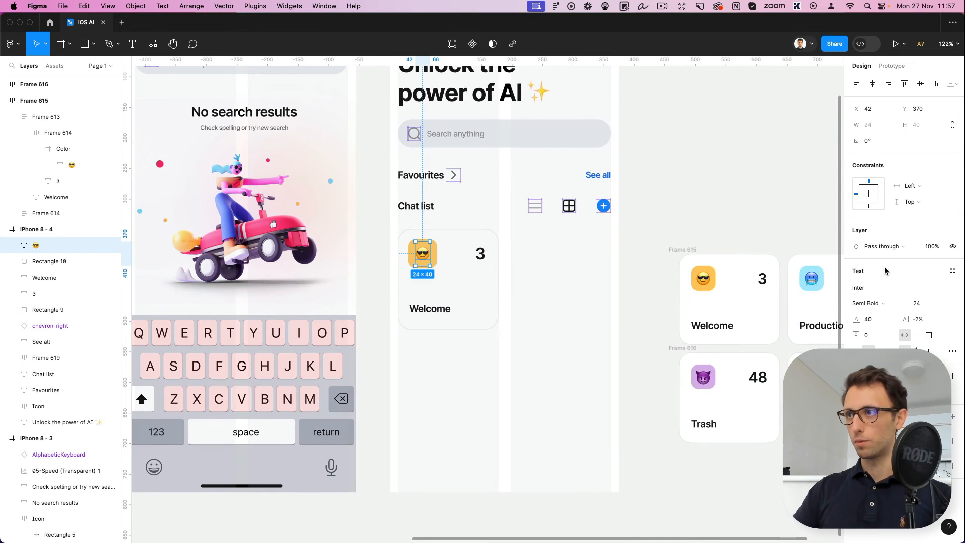
pyautogui.click(919, 303)
pyautogui.press('Up')
pyautogui.press('Up')
pyautogui.press('Up')
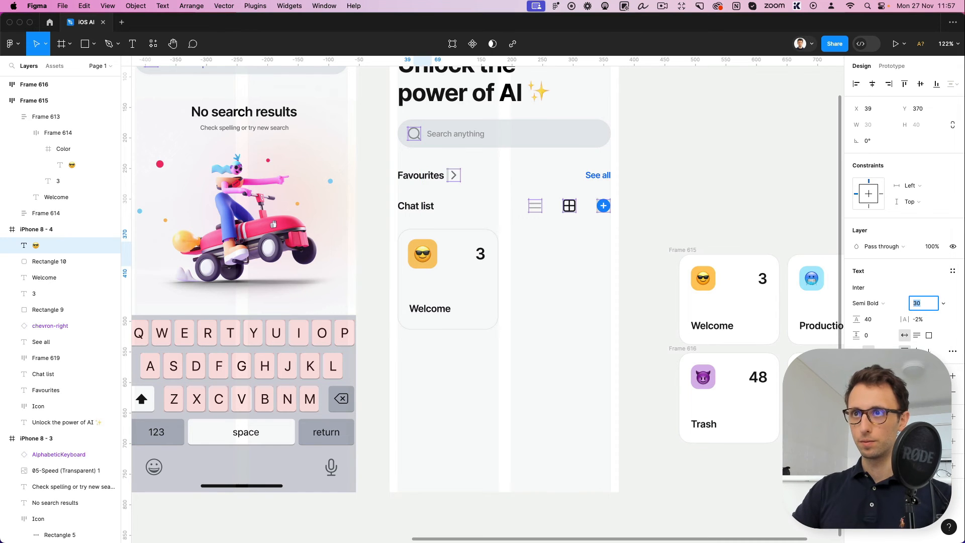
pyautogui.click(630, 244)
pyautogui.hscroll(1, 490, 232)
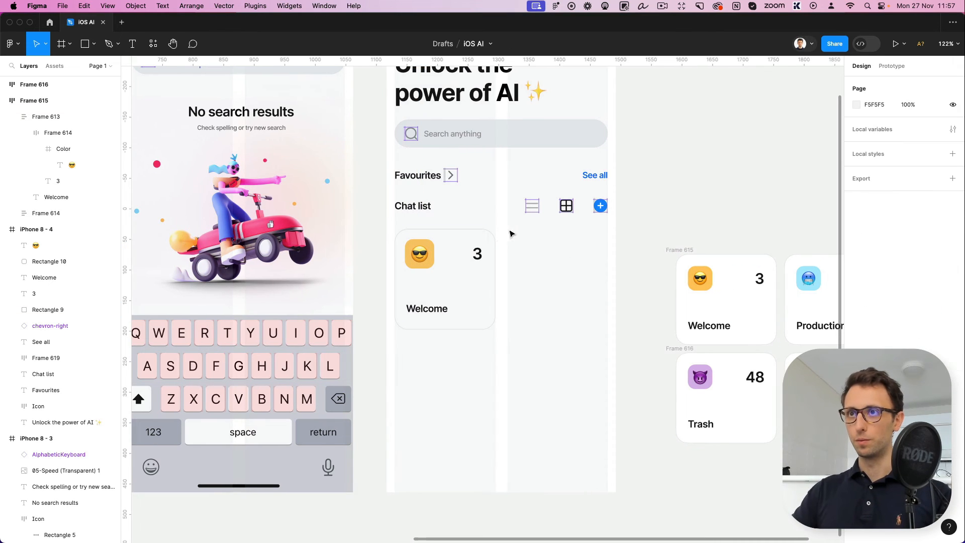
# Raise the card's "Welcome" label to Y 457 and shorten the card outline to a height of 151
pyautogui.moveTo(508, 230); pyautogui.dragTo(452, 338)
pyautogui.click(429, 314)
pyautogui.hotkey('shift', 'Up')
pyautogui.hotkey('shift', 'Up')
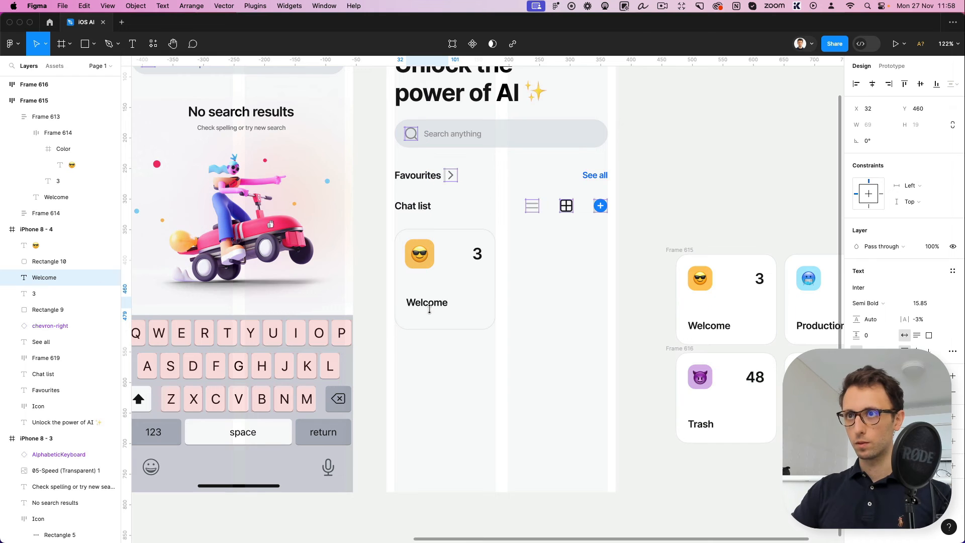
pyautogui.press('Down')
pyautogui.press('Down')
pyautogui.press('Down')
pyautogui.press('Down')
pyautogui.press('Down')
pyautogui.press('Down')
pyautogui.press('Down')
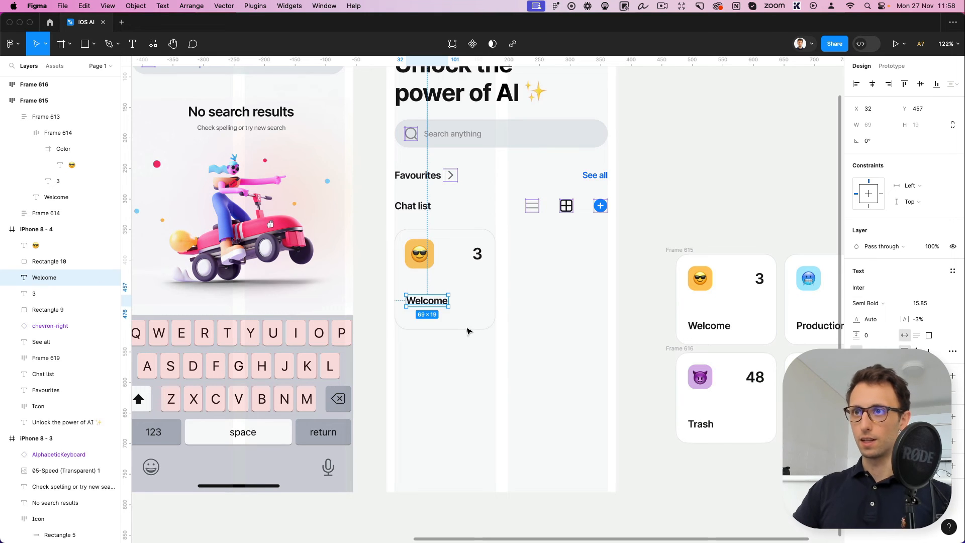
pyautogui.click(464, 329)
pyautogui.moveTo(465, 329); pyautogui.dragTo(465, 321)
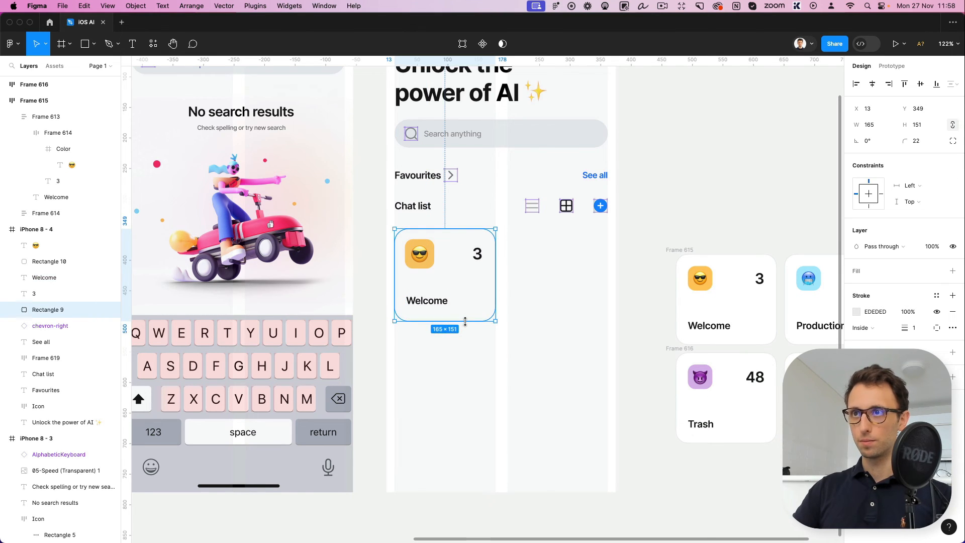
# Group all elements of the Welcome card and duplicate the group into the second grid column
pyautogui.moveTo(528, 330); pyautogui.dragTo(389, 224)
pyautogui.press('super+g')
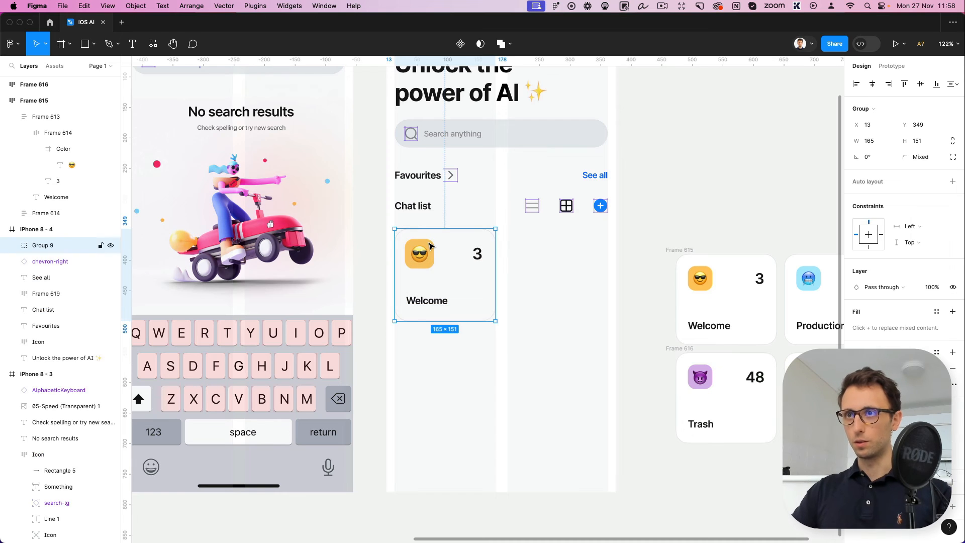
pyautogui.keyDown('alt'); pyautogui.moveTo(433, 248); pyautogui.dragTo(546, 247); pyautogui.keyUp('alt')
pyautogui.moveTo(544, 245); pyautogui.dragTo(544, 245)
# Duplicate both cards directly below as a second row at the same column positions
pyautogui.moveTo(582, 347); pyautogui.dragTo(398, 234)
pyautogui.moveTo(527, 246); pyautogui.dragTo(531, 347)
pyautogui.hscroll(3, 532, 321)
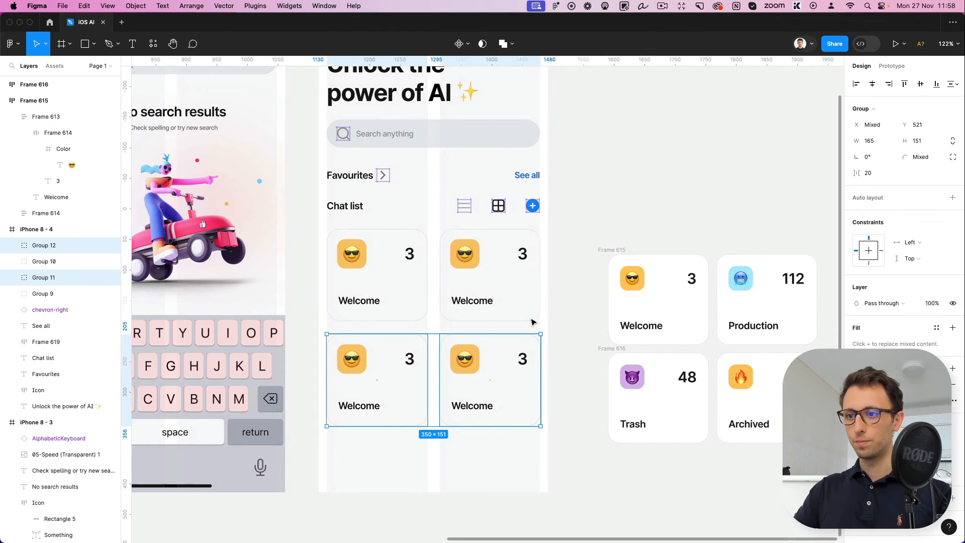
# Change the numbers in the three copied cards to 112 in the upper one, 48 and 26 in the second row
pyautogui.doubleClick(515, 255)
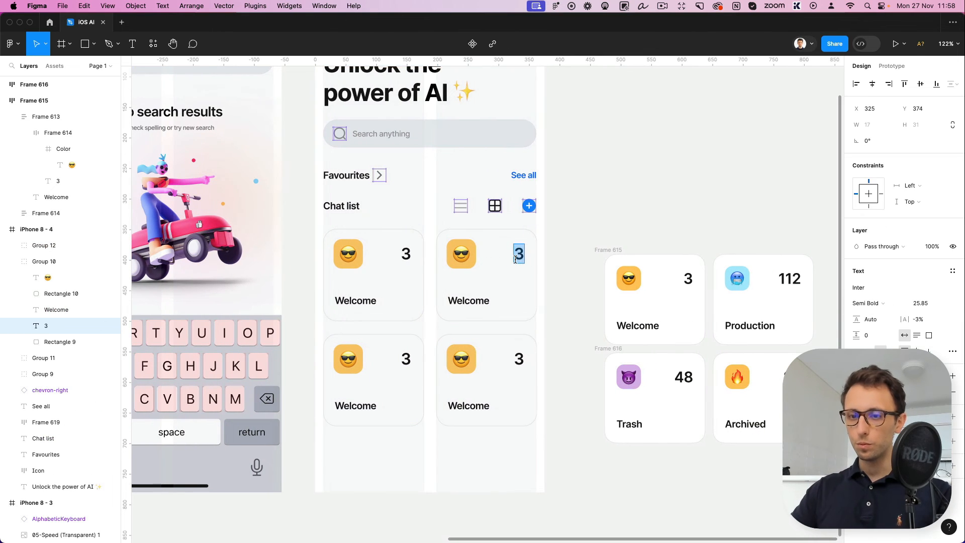
pyautogui.doubleClick(403, 358)
pyautogui.write('48')
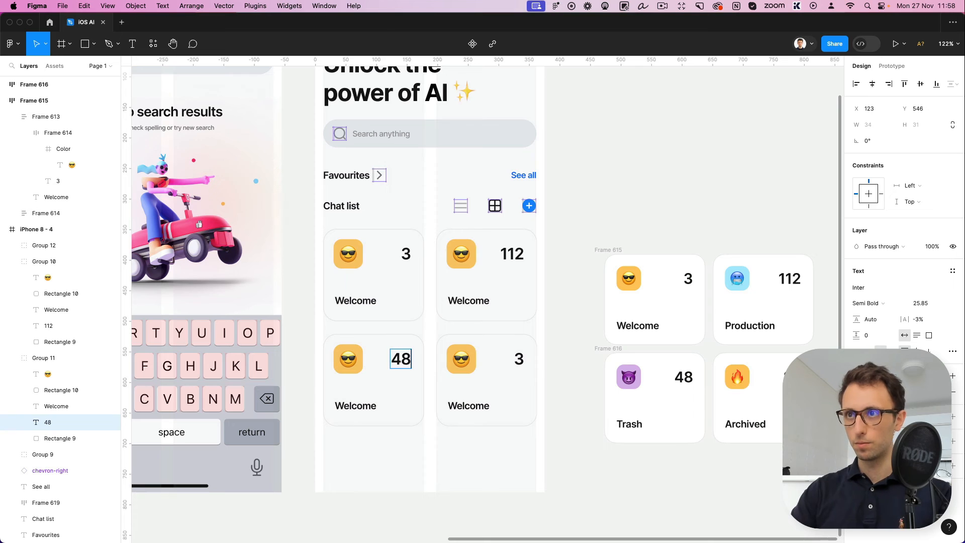
pyautogui.doubleClick(518, 359)
pyautogui.write('26')
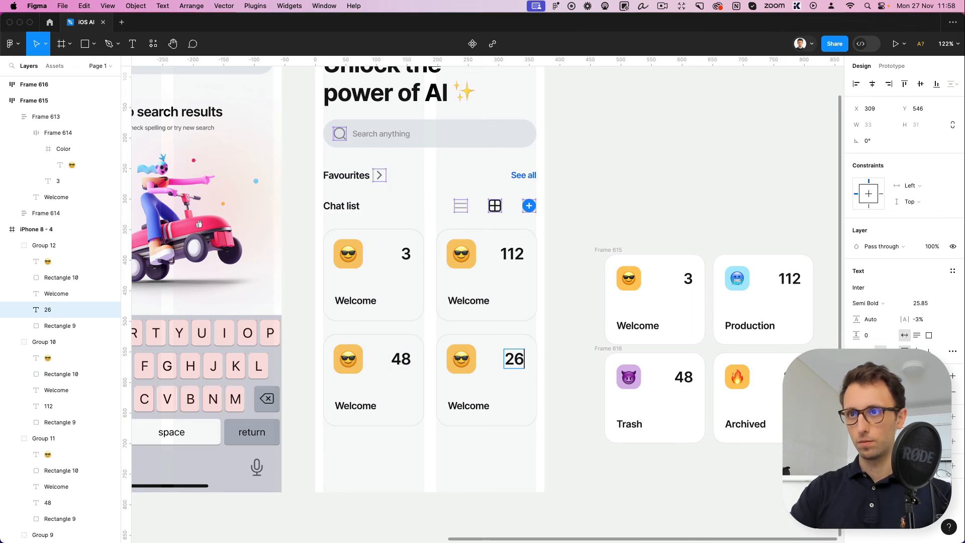
# Rename the second-row card labels "Trash" for the 48 card and "Archived" for the 26 card
pyautogui.doubleClick(368, 401)
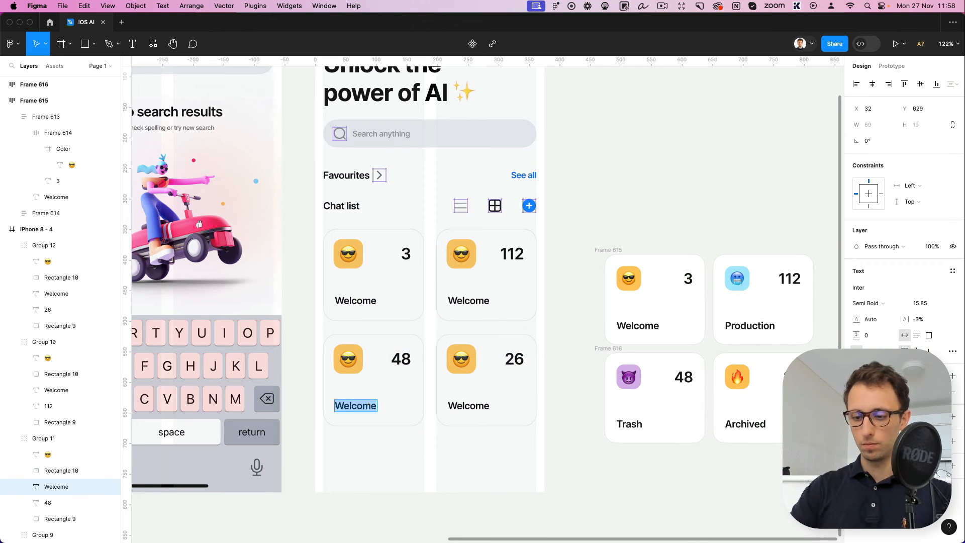
pyautogui.write('Trash')
pyautogui.click(464, 405)
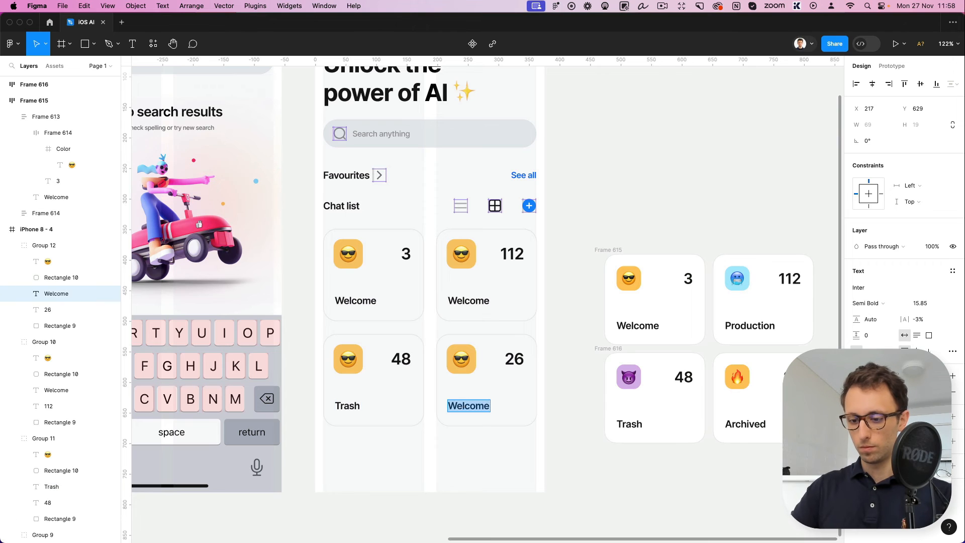
pyautogui.write('Archived')
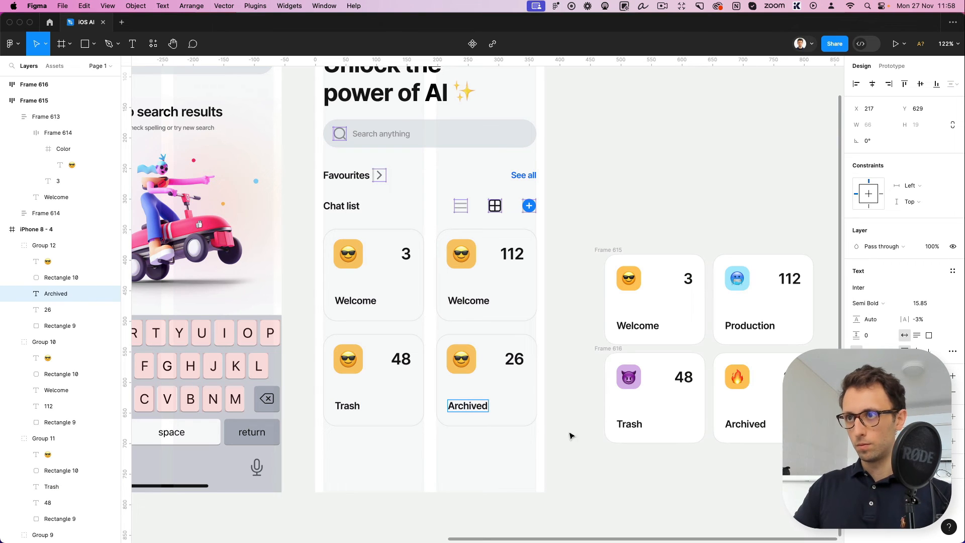
# Replace the emojis in the Trash, Archived and 112 cards with the devil, fire and cold-face emojis copied from the sample cards
pyautogui.doubleClick(628, 376)
pyautogui.press('super+c')
pyautogui.doubleClick(347, 358)
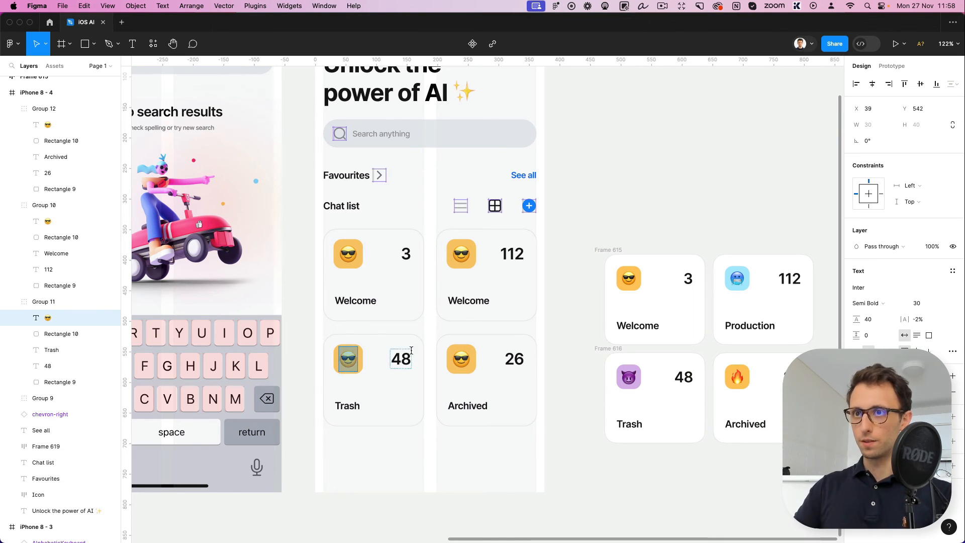
pyautogui.press('super+v')
pyautogui.doubleClick(738, 378)
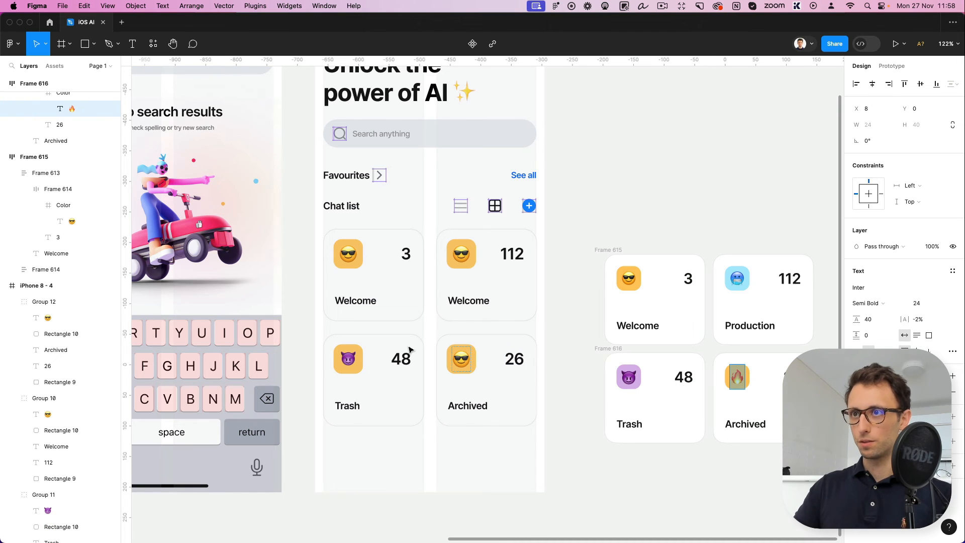
pyautogui.press('super+c')
pyautogui.doubleClick(461, 359)
pyautogui.press('super+v')
pyautogui.doubleClick(737, 278)
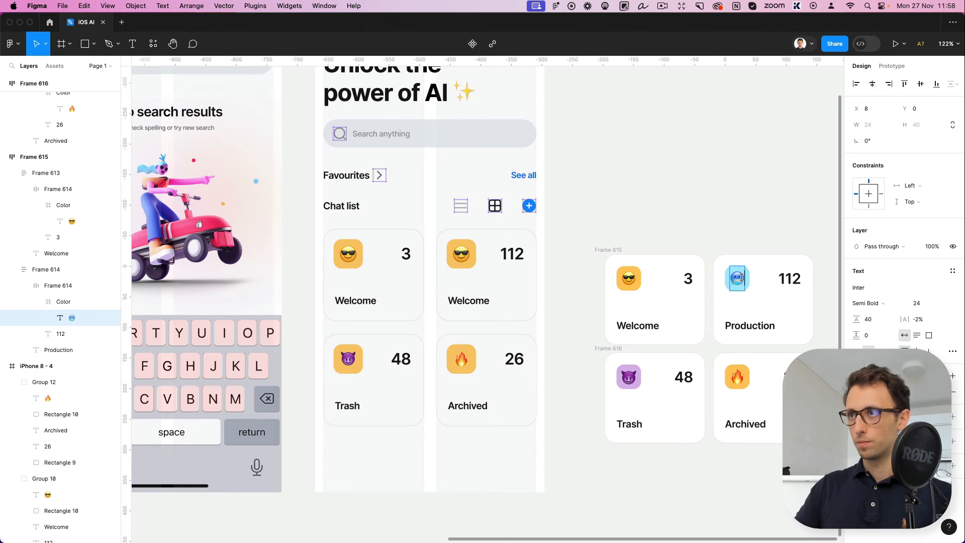
pyautogui.press('super+c')
pyautogui.doubleClick(461, 256)
pyautogui.press('super+v')
# Fill the square behind the cold-face emoji with the light blue ACEBFF sampled from the sample Production card
pyautogui.click(474, 253)
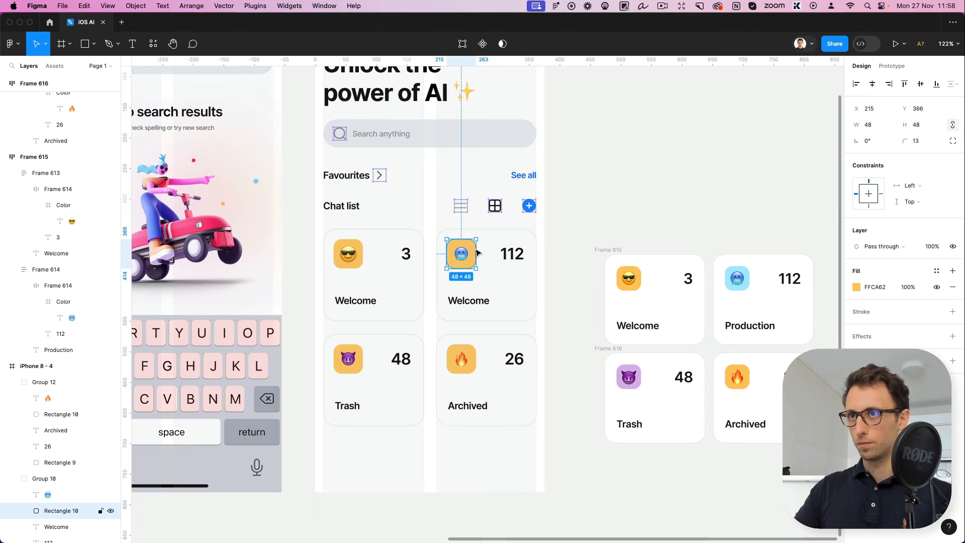
pyautogui.hotkey('alt', 'v')
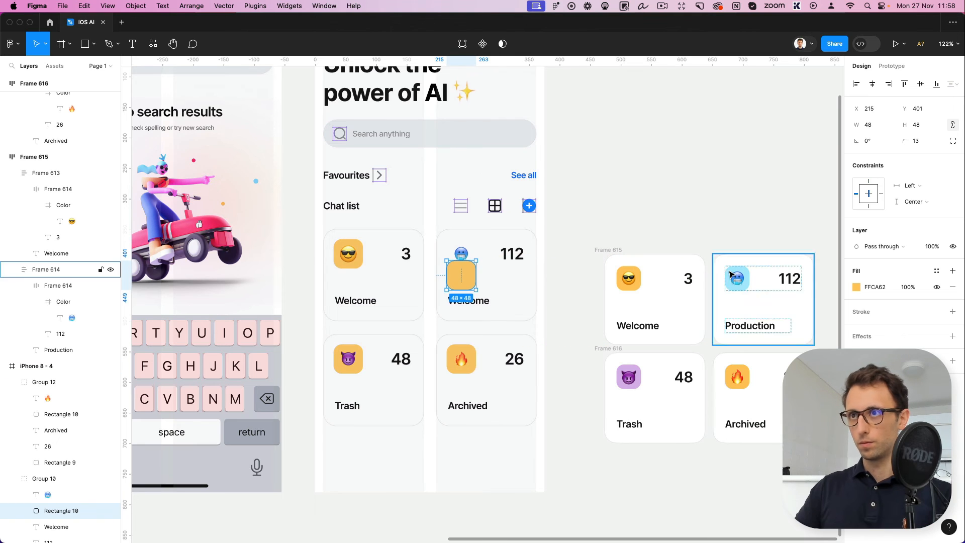
pyautogui.press('super+z')
pyautogui.press('i')
pyautogui.click(733, 271)
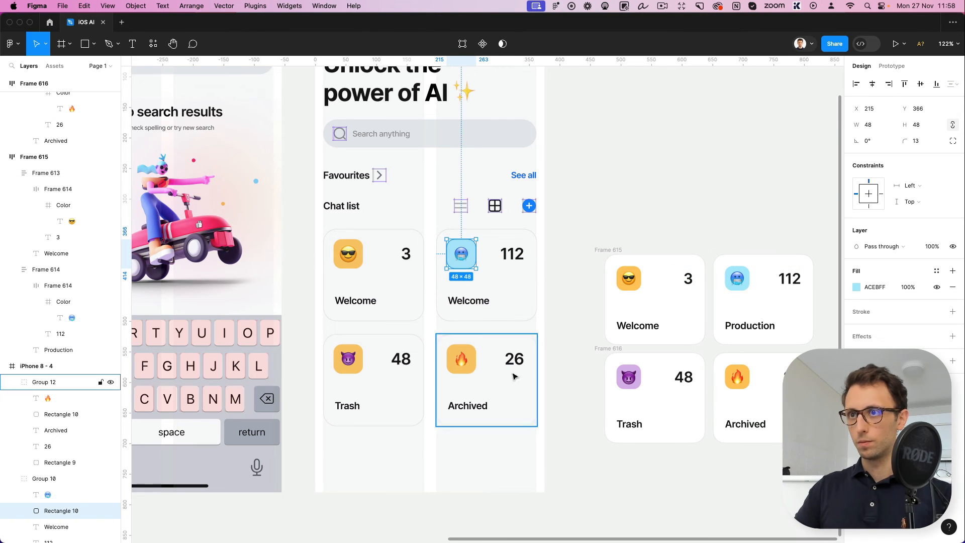
# Fill the square behind the Trash card's devil emoji with the purple sampled from the sample Trash card
pyautogui.doubleClick(469, 364)
pyautogui.click(473, 364)
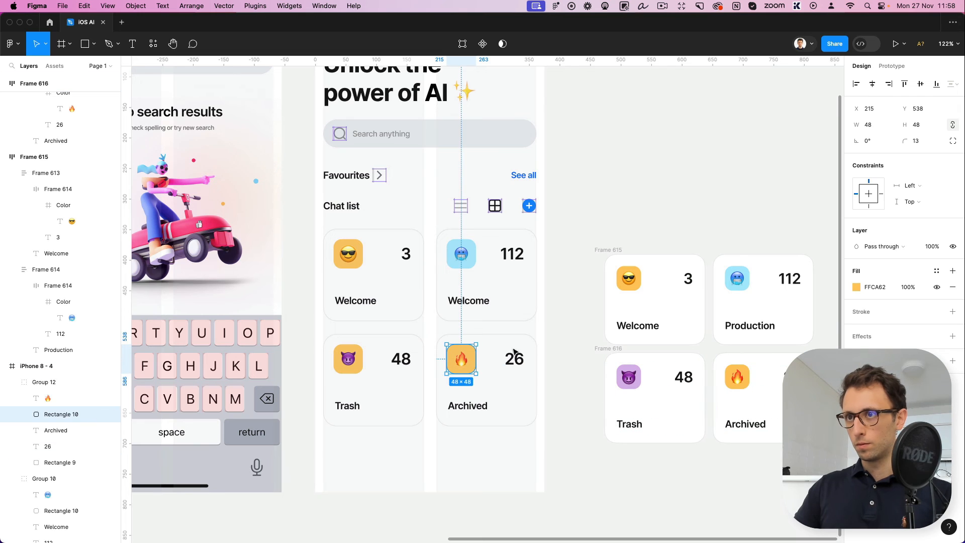
pyautogui.keyDown('super'); pyautogui.click(356, 351); pyautogui.keyUp('super')
pyautogui.keyDown('super'); pyautogui.click(364, 349); pyautogui.keyUp('super')
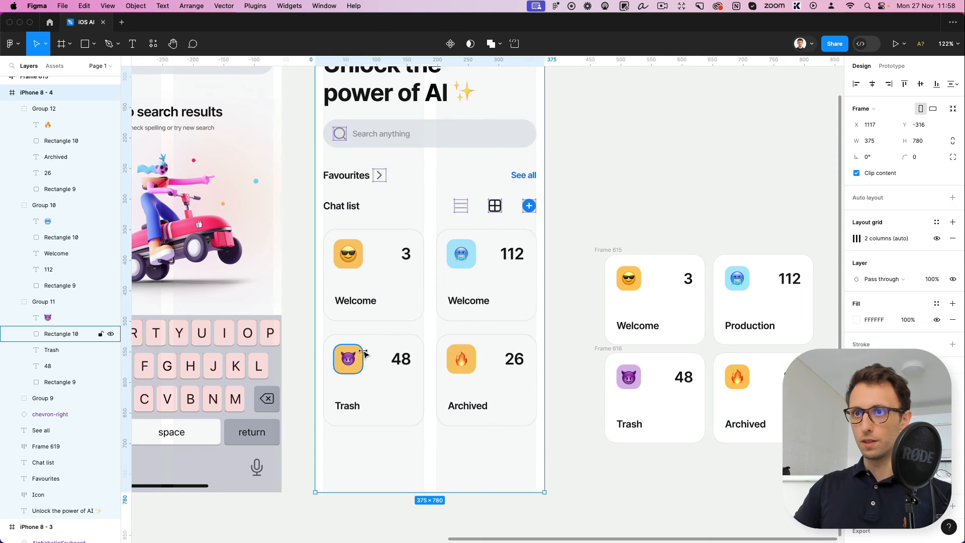
pyautogui.keyDown('super'); pyautogui.click(361, 353); pyautogui.keyUp('super')
pyautogui.press('i')
pyautogui.click(624, 368)
pyautogui.click(566, 285)
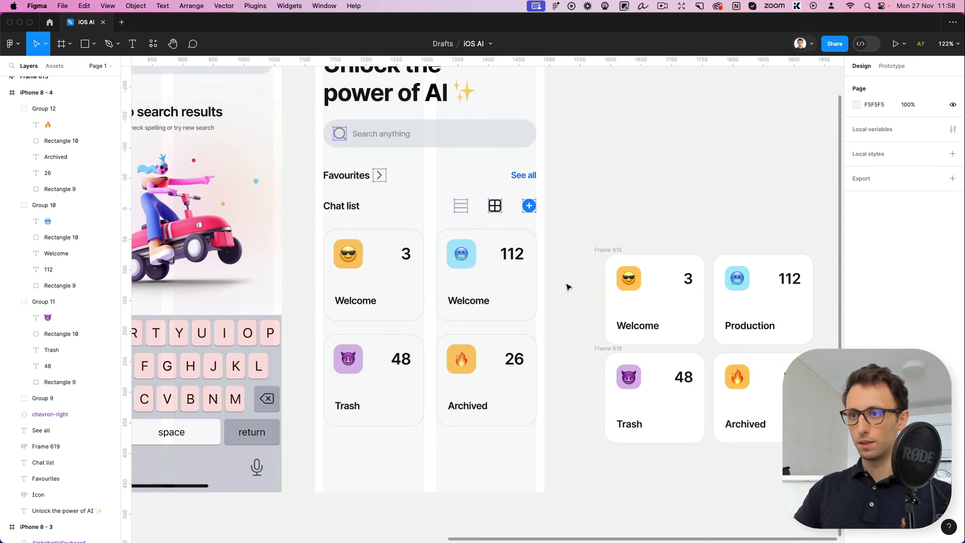
pyautogui.scroll(-2, 567, 287)
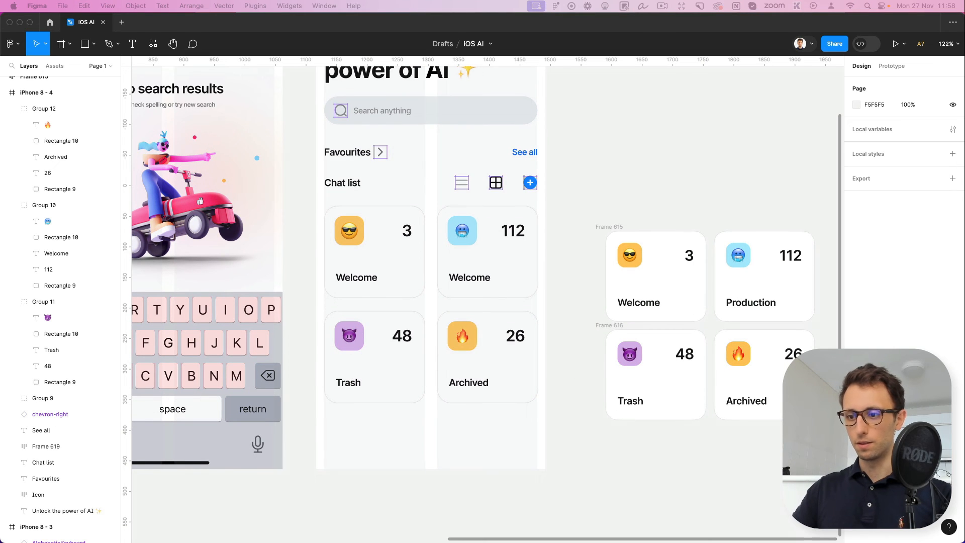
# Paste the tab bar into the fourth screen and delete the sample card frames beside it
pyautogui.scroll(-3, 614, 172)
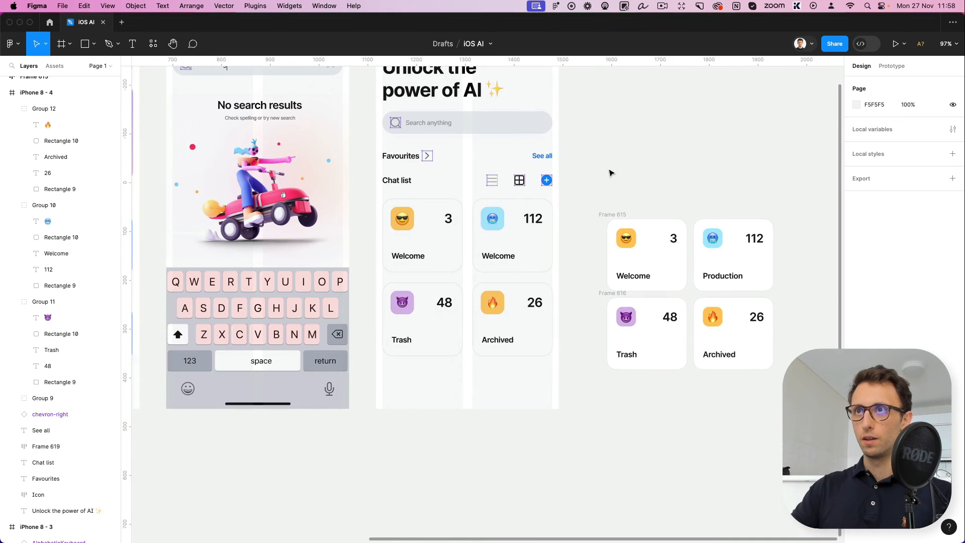
pyautogui.scroll(2, 613, 173)
pyautogui.click(381, 70)
pyautogui.press('super+v')
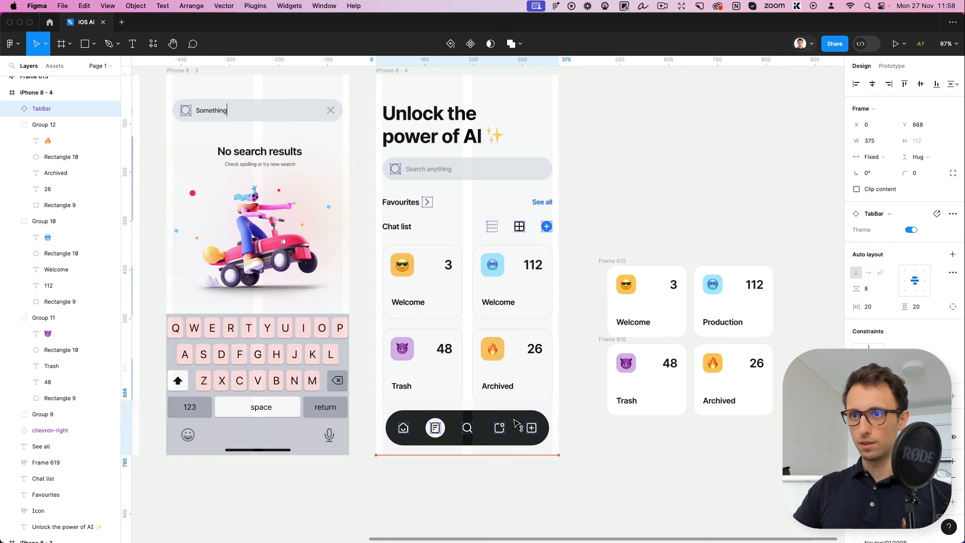
pyautogui.moveTo(590, 223); pyautogui.dragTo(778, 445)
pyautogui.press('Delete')
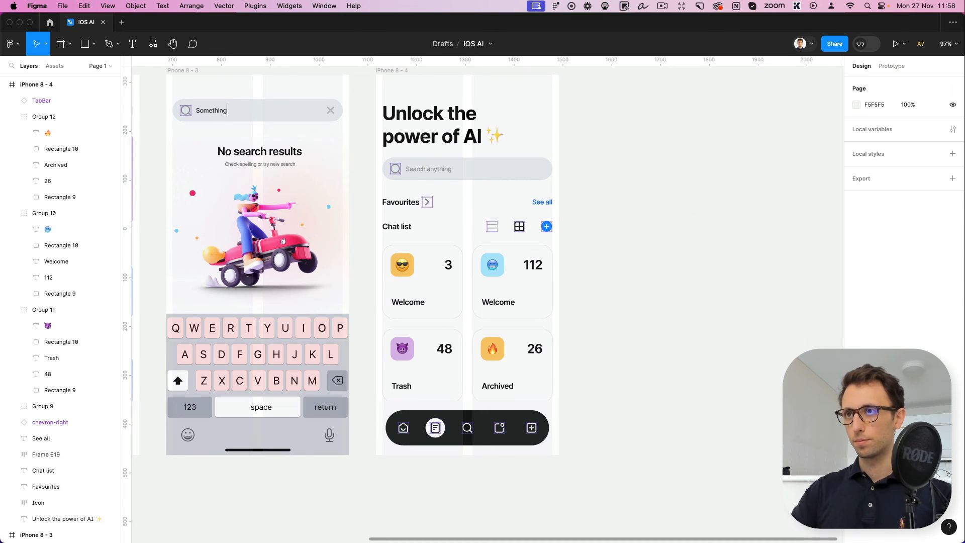
pyautogui.scroll(-5, 627, 265)
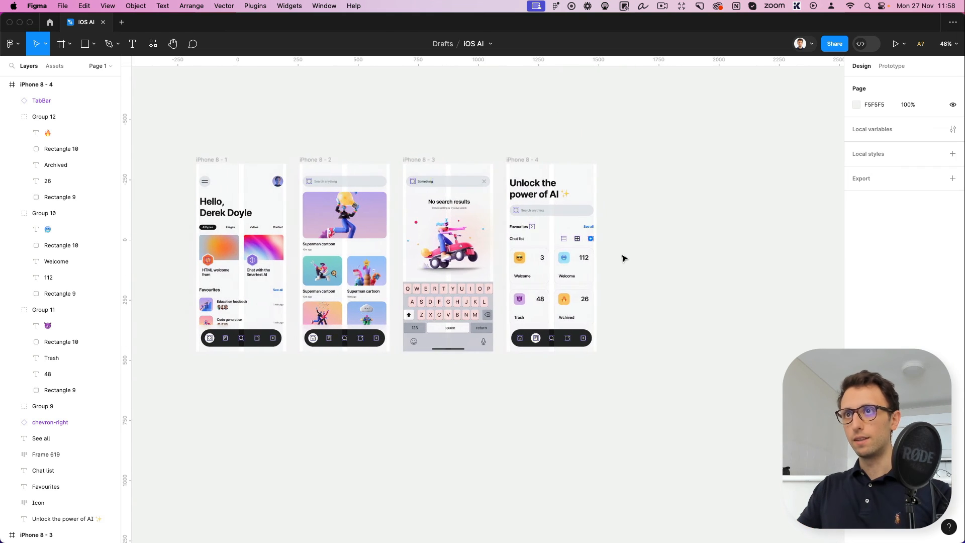
pyautogui.hscroll(-2, 578, 252)
pyautogui.scroll(3, 522, 243)
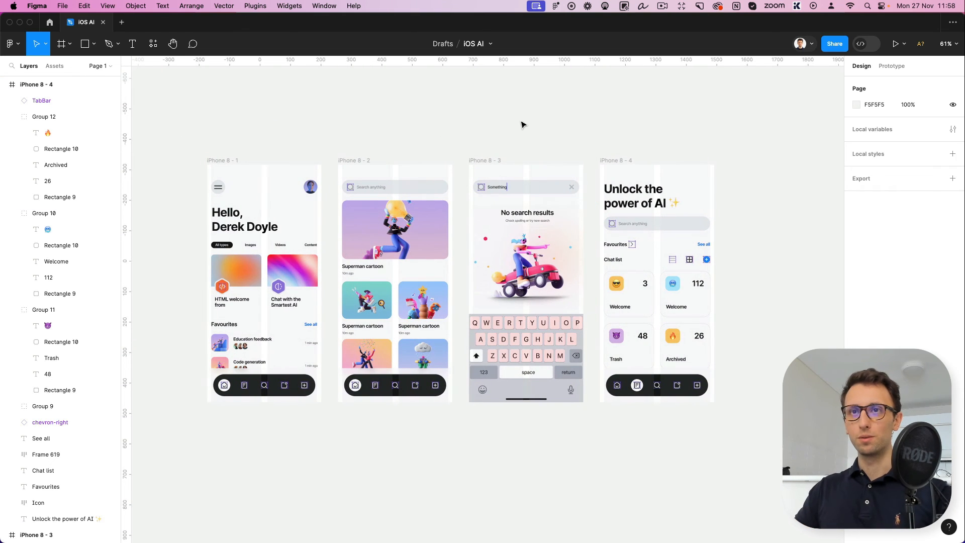
pyautogui.click(662, 6)
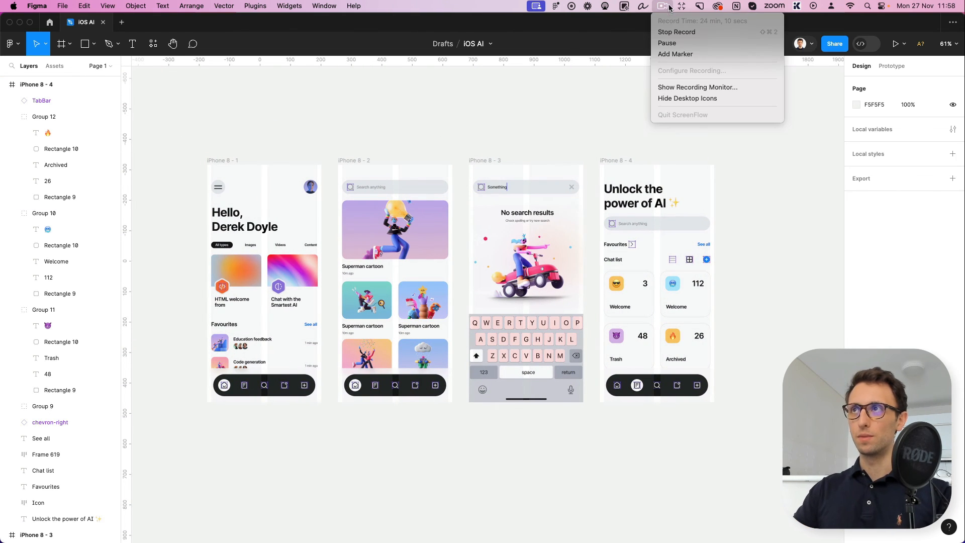
pyautogui.click(667, 43)
pyautogui.hscroll(5, 663, 115)
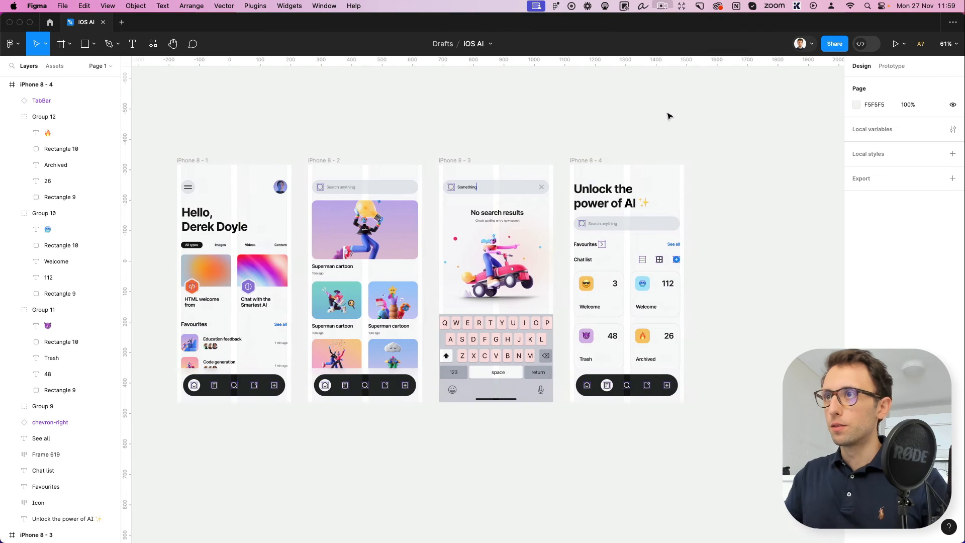
# Duplicate the fourth screen and place the copy beside it as the fifth screen
pyautogui.click(359, 160)
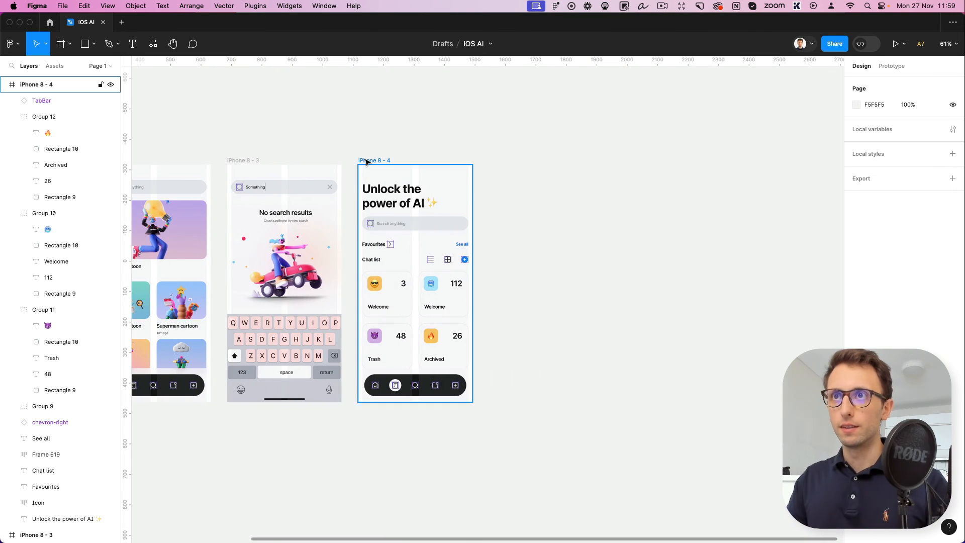
pyautogui.hscroll(-10, 381, 169)
pyautogui.hscroll(12, 382, 168)
pyautogui.moveTo(348, 162); pyautogui.dragTo(499, 177)
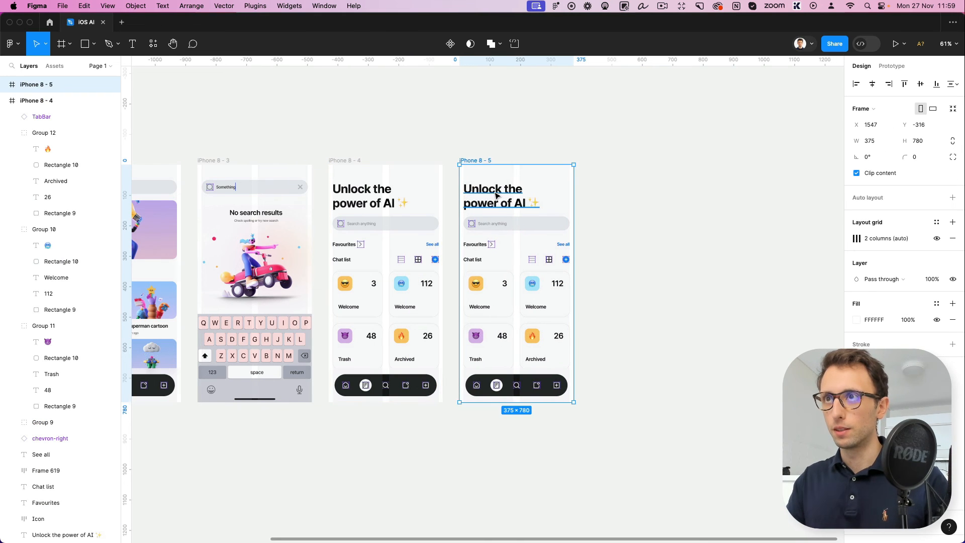
# Change the fifth screen's heading to "Suggestions" and set its font size to 25.85
pyautogui.doubleClick(494, 192)
pyautogui.write('Suggestions')
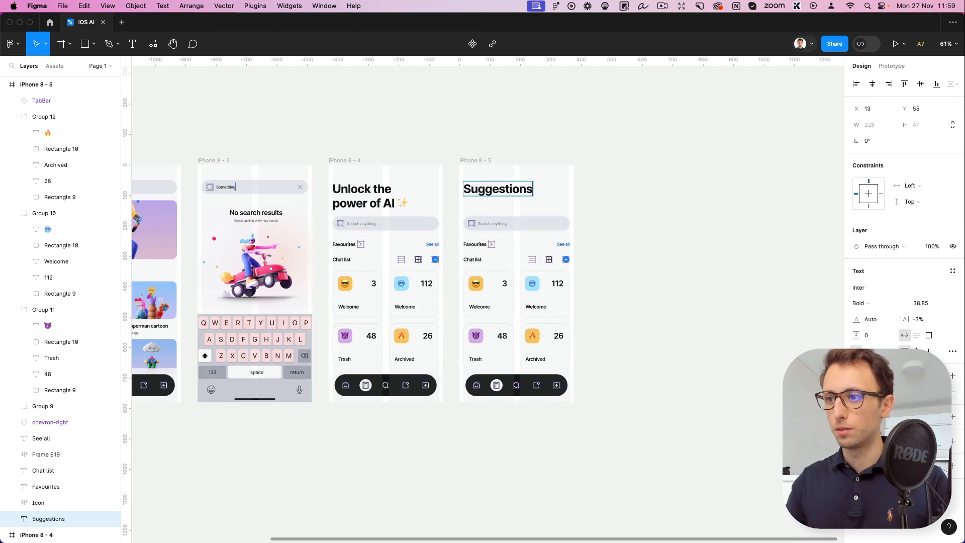
pyautogui.press('Escape')
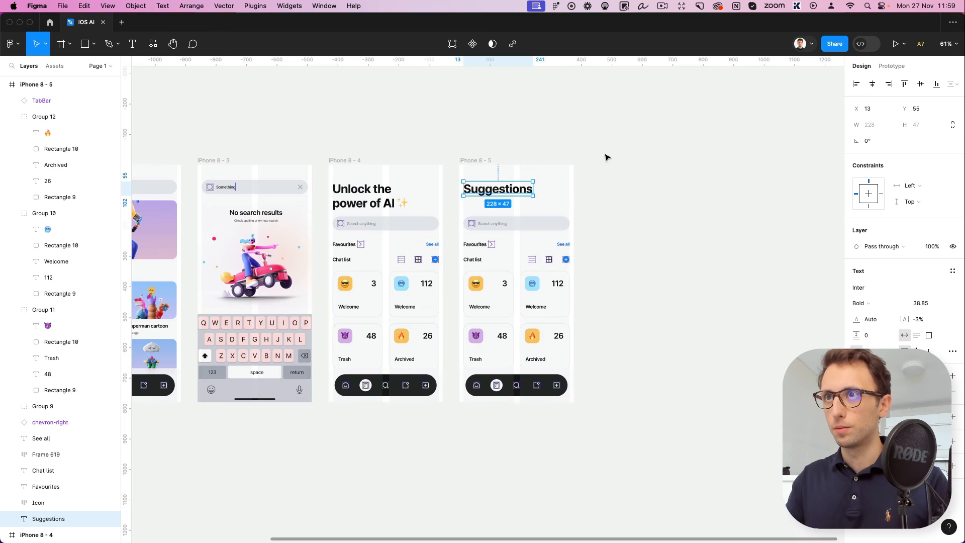
pyautogui.click(930, 303)
pyautogui.write('27.85')
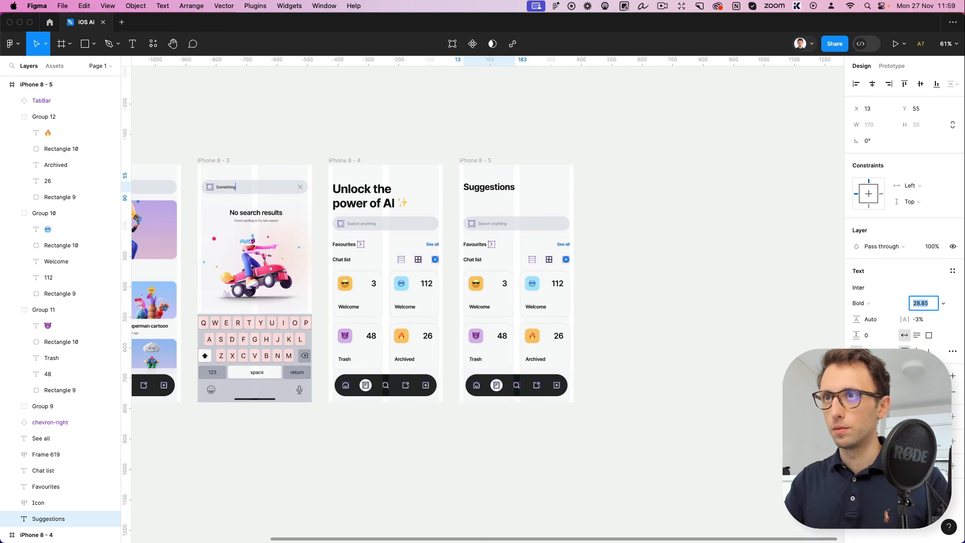
pyautogui.press('Return')
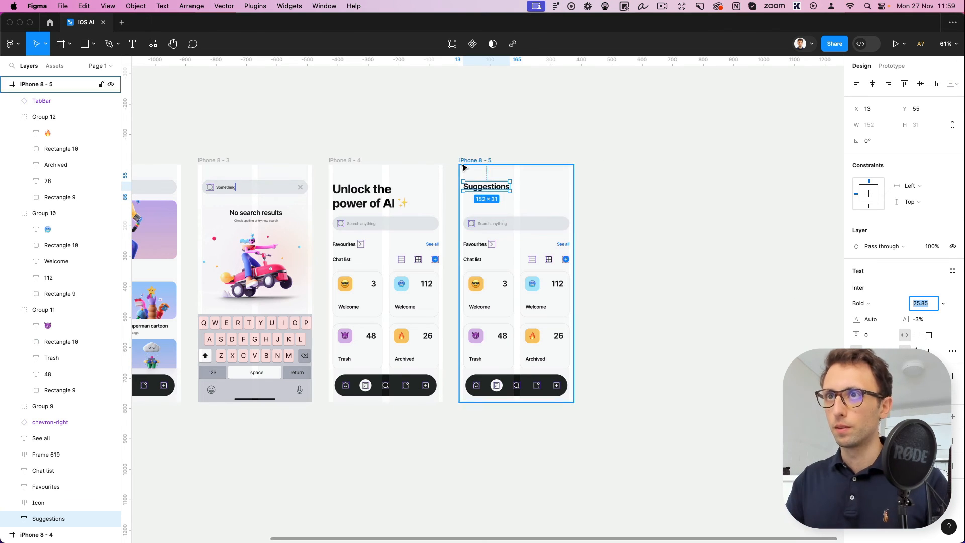
# Paste the left-arrow icon at the fifth screen's margin and line up the Suggestions heading just after it
pyautogui.scroll(5, 462, 166)
pyautogui.moveTo(508, 219); pyautogui.dragTo(546, 215)
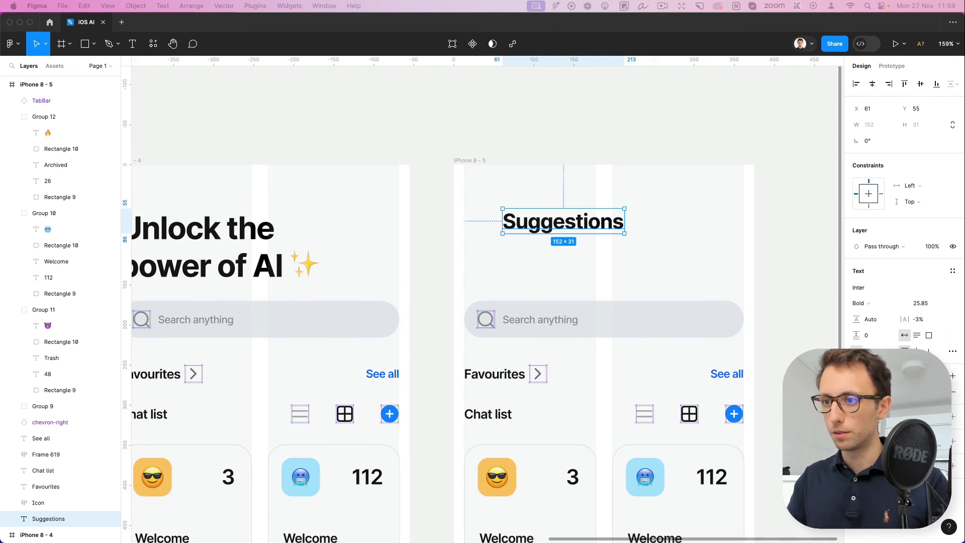
pyautogui.click(568, 148)
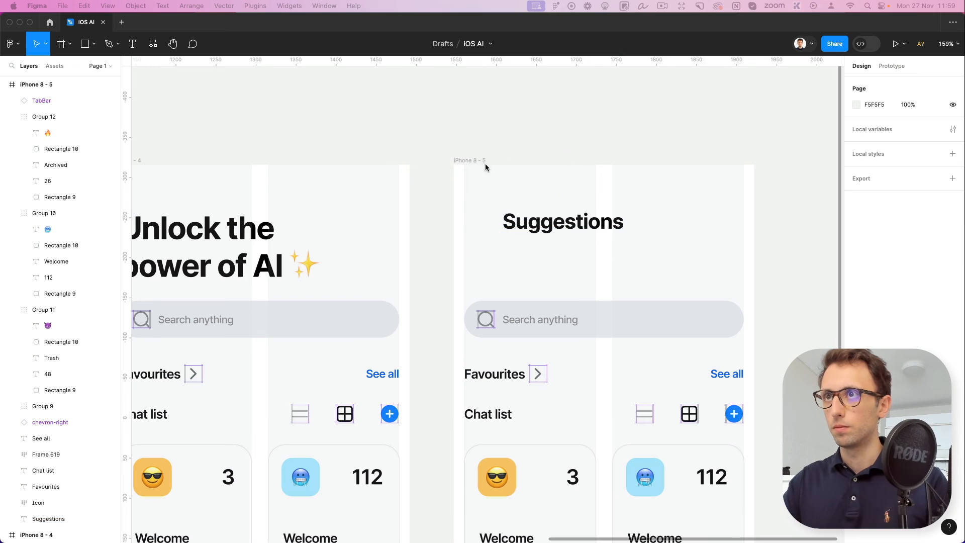
pyautogui.click(536, 221)
pyautogui.press('super+v')
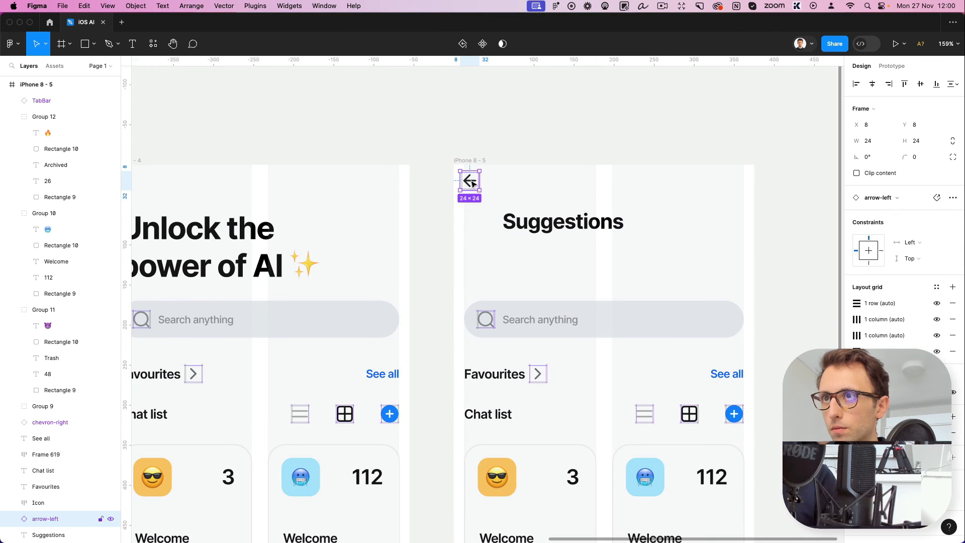
pyautogui.moveTo(474, 184); pyautogui.dragTo(477, 226)
pyautogui.moveTo(553, 226); pyautogui.dragTo(541, 228)
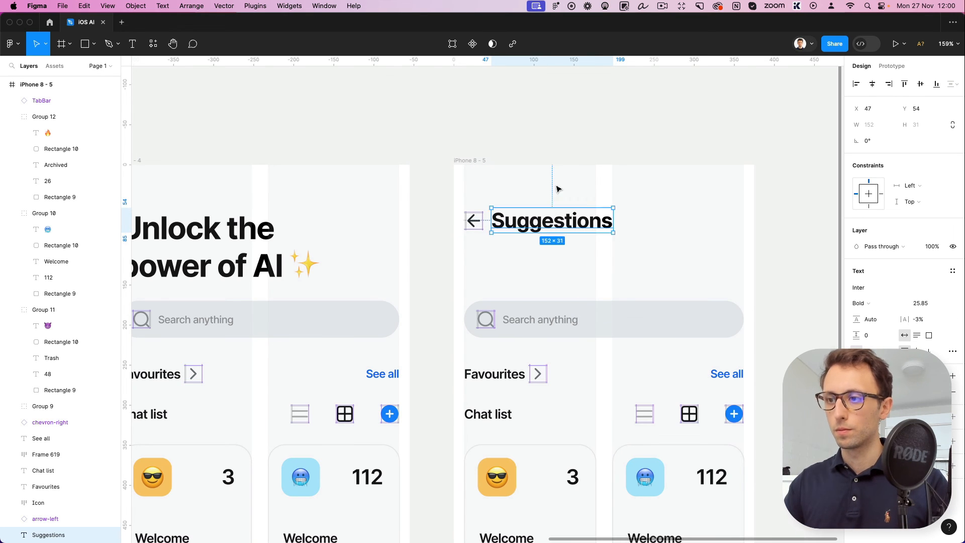
# Move the left-arrow icon and the Suggestions heading together slightly down
pyautogui.click(585, 145)
pyautogui.scroll(-3, 585, 144)
pyautogui.moveTo(491, 176); pyautogui.dragTo(659, 217)
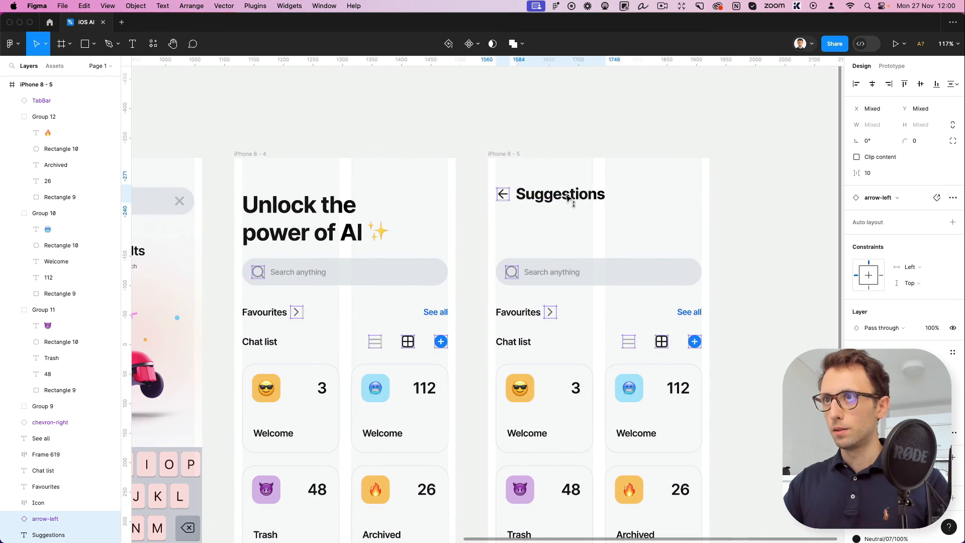
pyautogui.moveTo(566, 195); pyautogui.dragTo(568, 197)
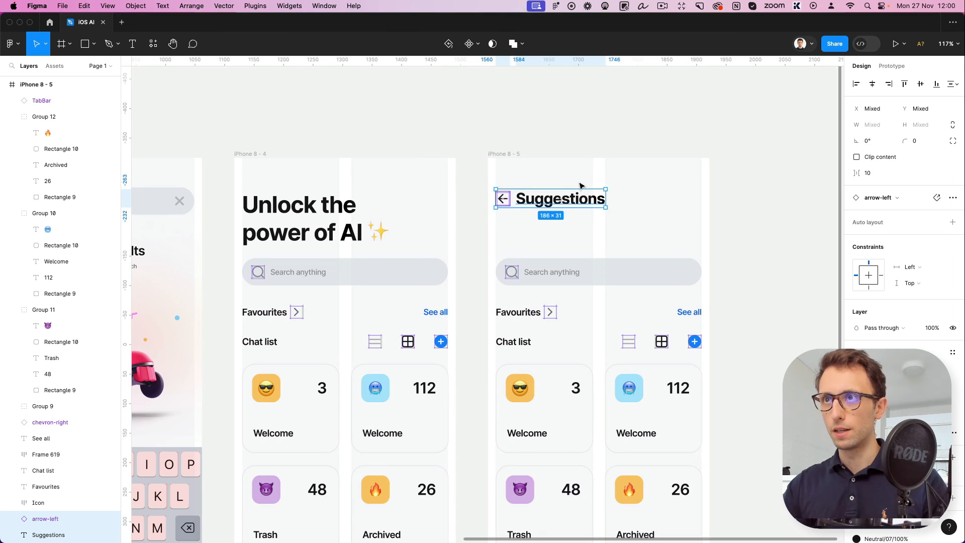
pyautogui.scroll(-2, 603, 276)
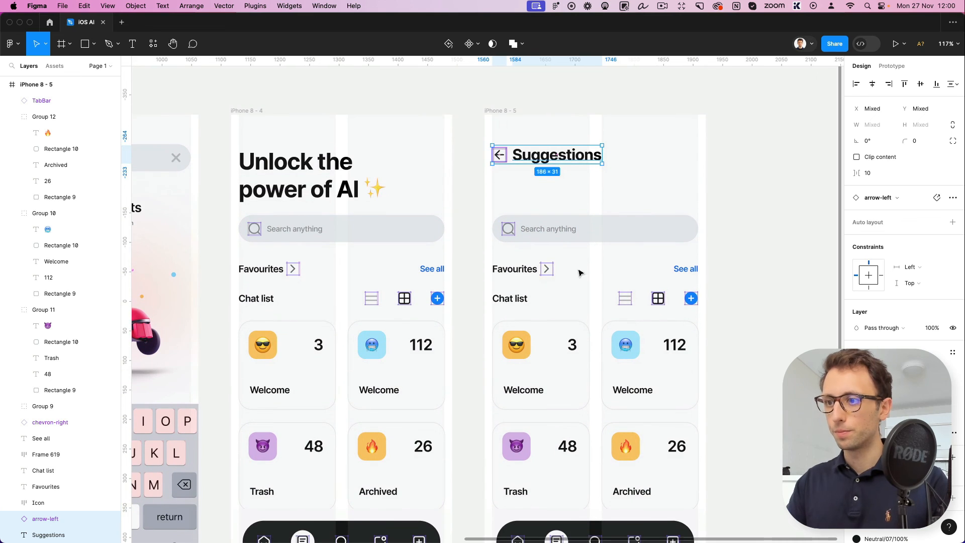
# Delete the search bar, Favourites row, Chat list row and four cards from the fifth screen
pyautogui.click(474, 221)
pyautogui.moveTo(505, 219); pyautogui.dragTo(734, 484)
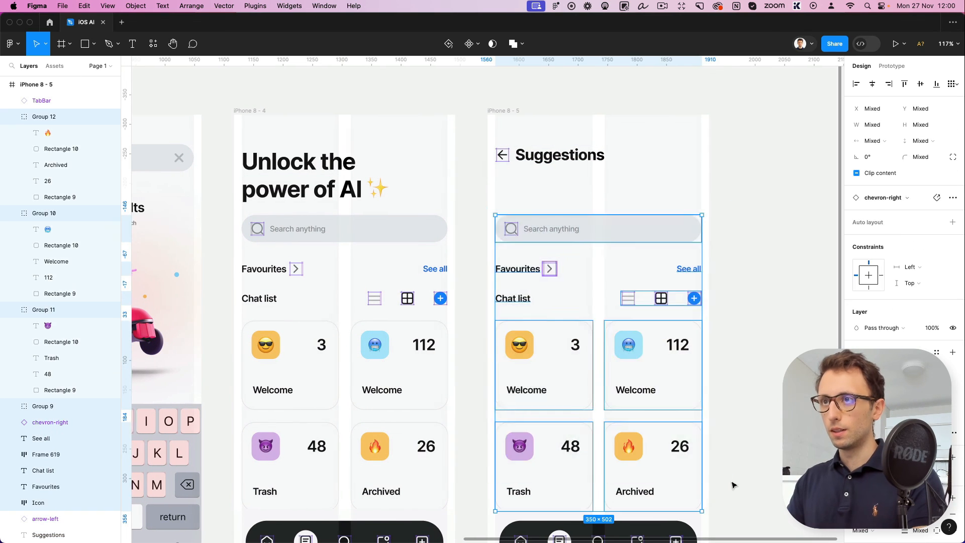
pyautogui.press('Delete')
# Copy the sunglasses and cold-face emoji tiles below the Suggestions heading, one under the other, each grouped
pyautogui.moveTo(280, 334); pyautogui.dragTo(510, 203)
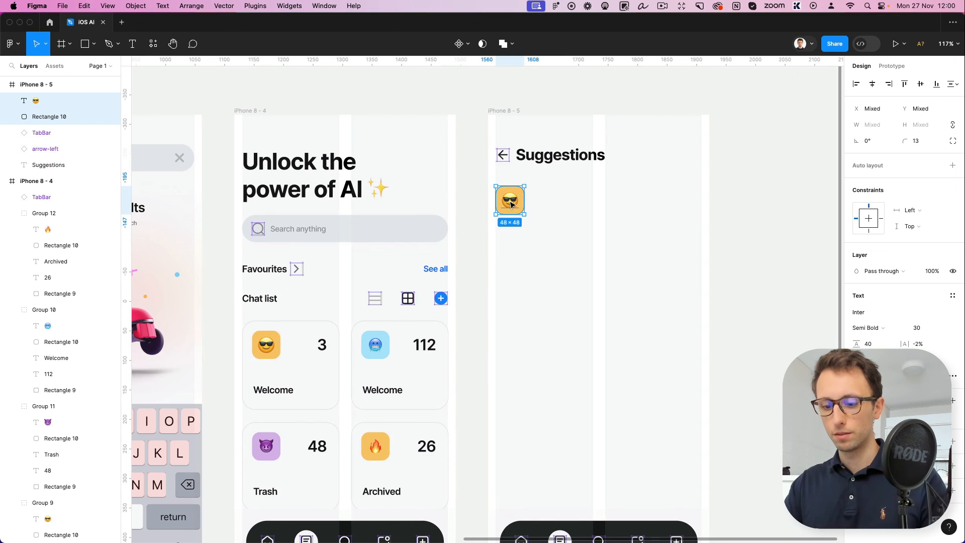
pyautogui.press('super+g')
pyautogui.doubleClick(366, 336)
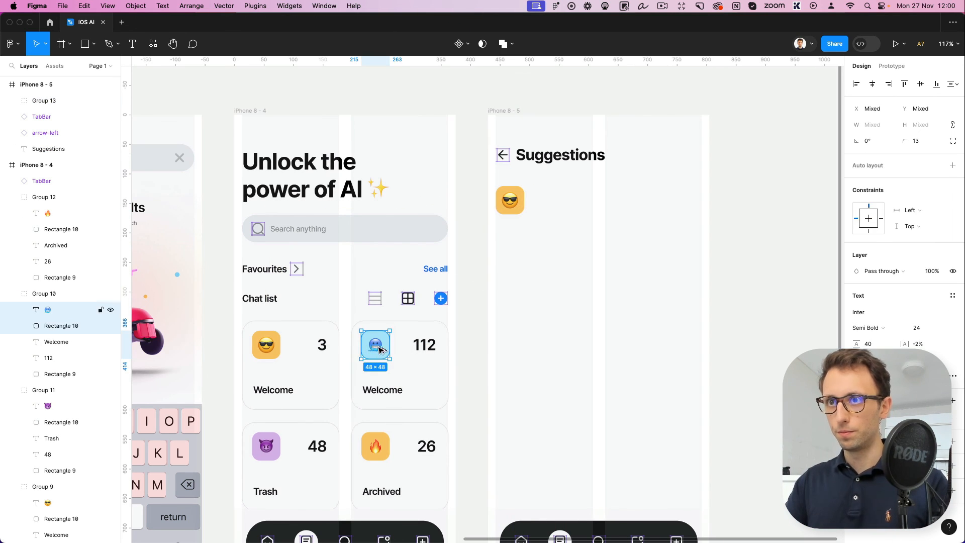
pyautogui.moveTo(371, 343); pyautogui.dragTo(513, 250)
pyautogui.press('super+g')
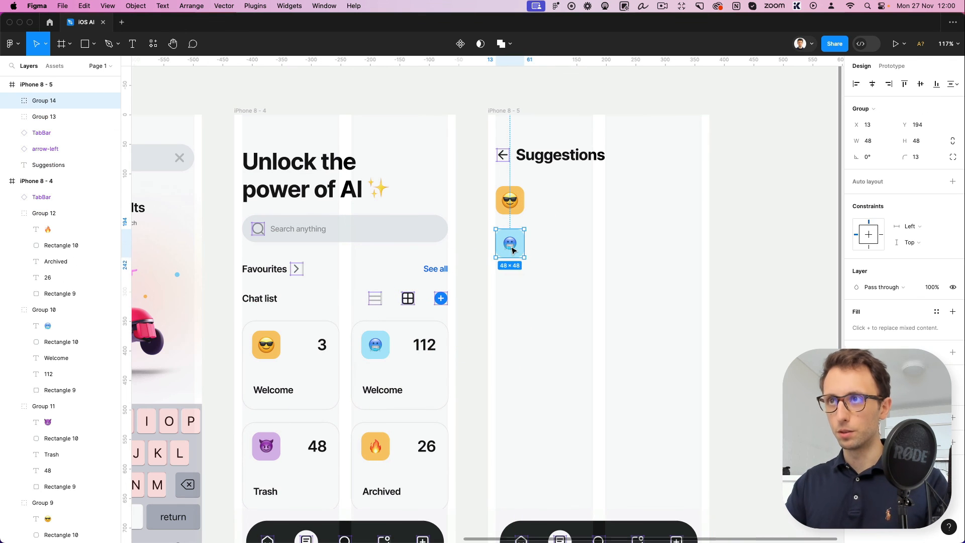
# Copy the devil and fire emoji tiles below the cold-face tile on the fifth screen, each grouped
pyautogui.doubleClick(266, 446)
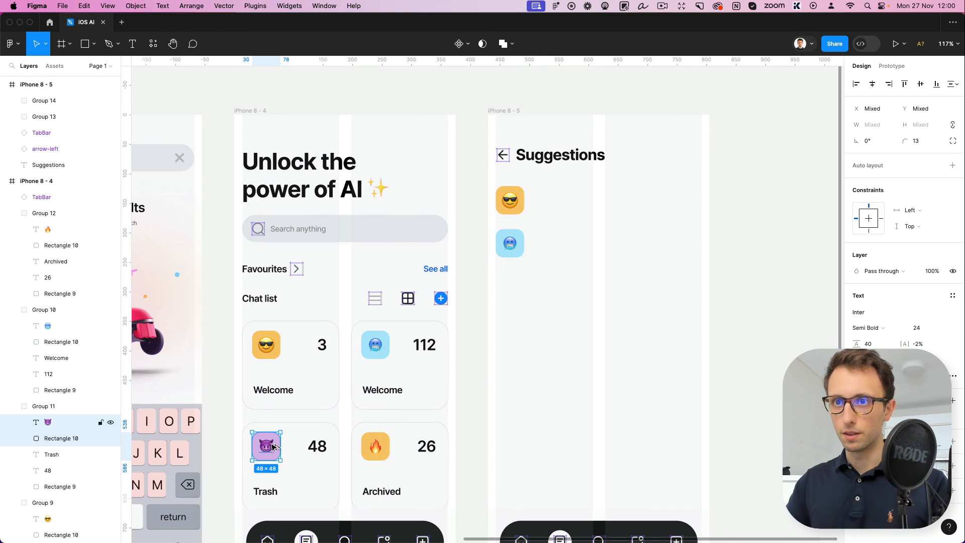
pyautogui.moveTo(268, 448); pyautogui.dragTo(510, 296)
pyautogui.press('super+g')
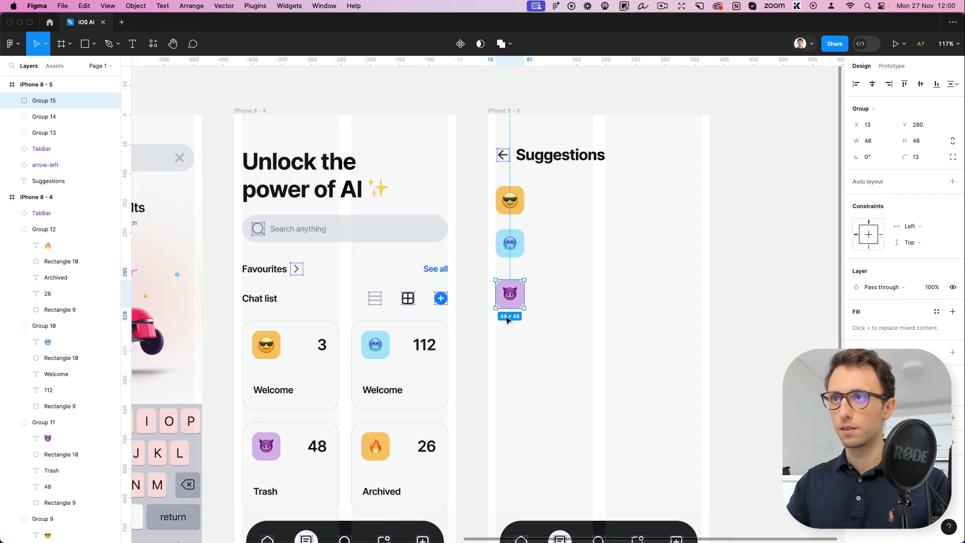
pyautogui.click(346, 456)
pyautogui.doubleClick(374, 448)
pyautogui.moveTo(374, 447); pyautogui.dragTo(510, 348)
pyautogui.press('super+g')
# Distribute the four emoji tiles on the fifth screen with equal vertical spacing
pyautogui.moveTo(562, 374); pyautogui.dragTo(513, 195)
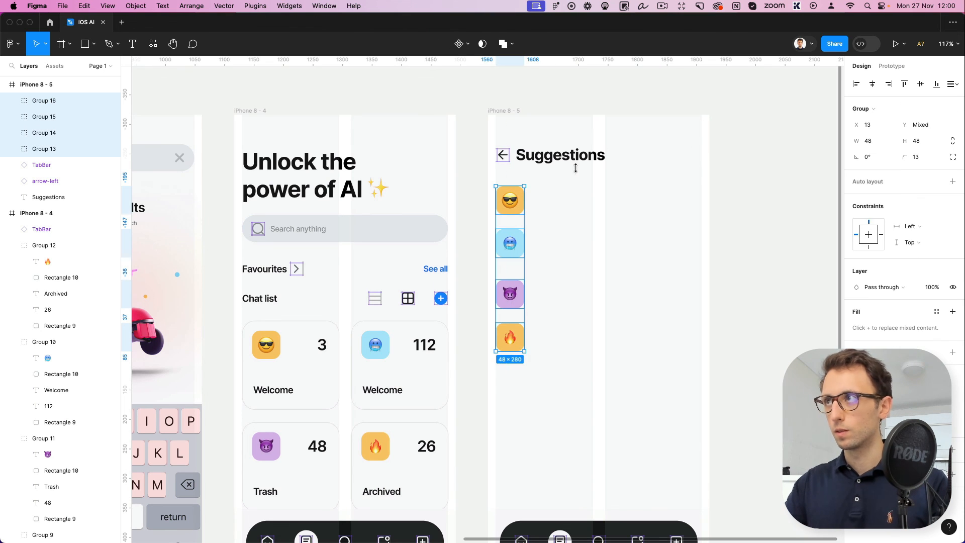
pyautogui.click(953, 83)
pyautogui.click(900, 117)
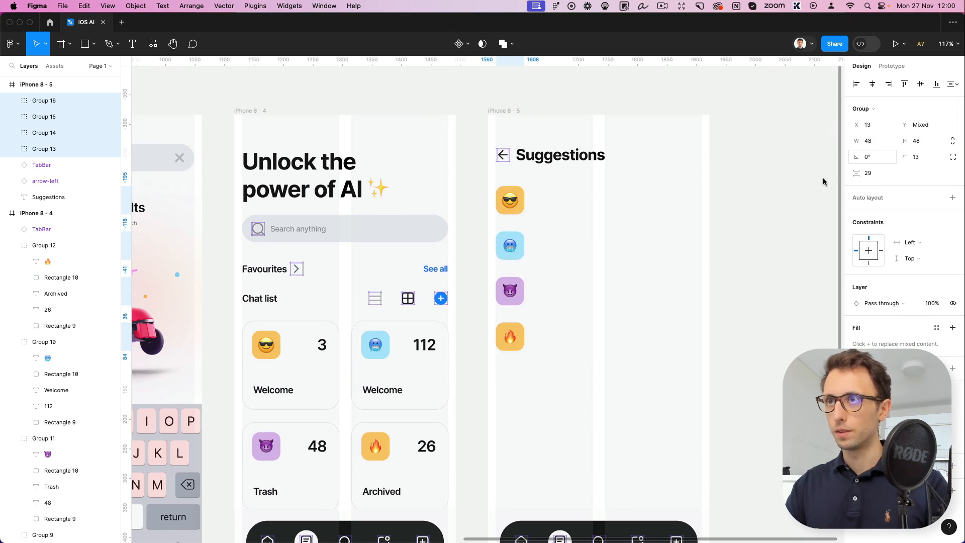
pyautogui.click(593, 285)
# Copy the card label "Welcome" beside the sunglasses tile and a second copy, reworded "Production", beside the cold-face tile
pyautogui.doubleClick(273, 390)
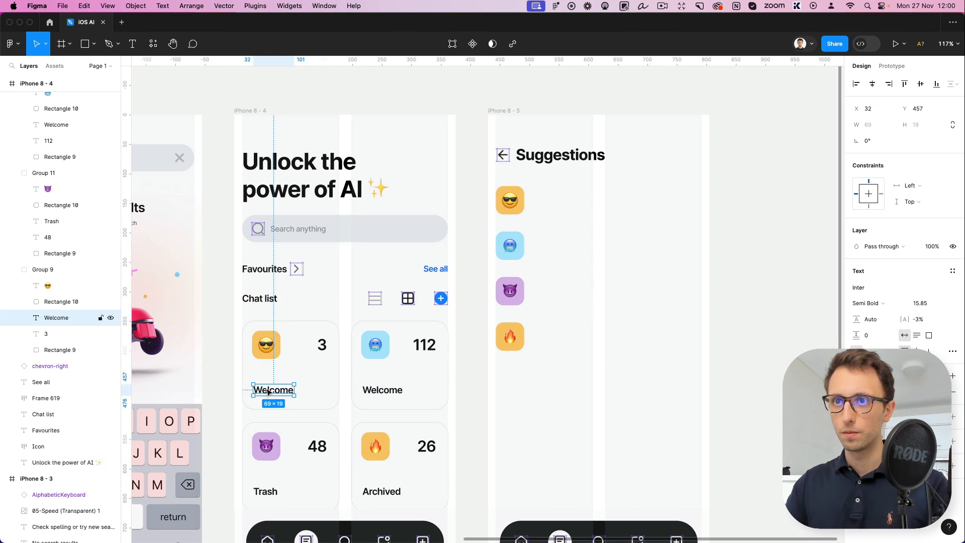
pyautogui.moveTo(272, 390); pyautogui.dragTo(548, 203)
pyautogui.doubleClick(549, 203)
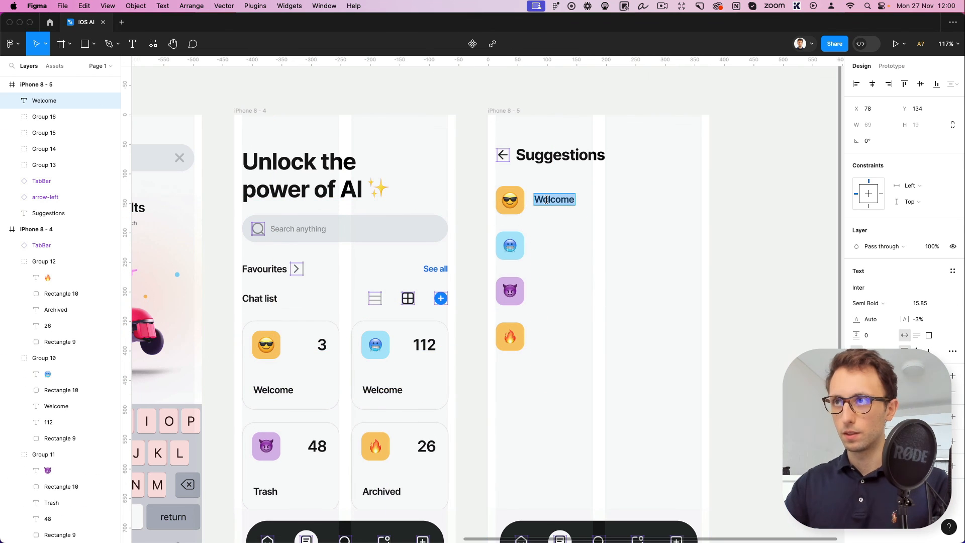
pyautogui.doubleClick(378, 391)
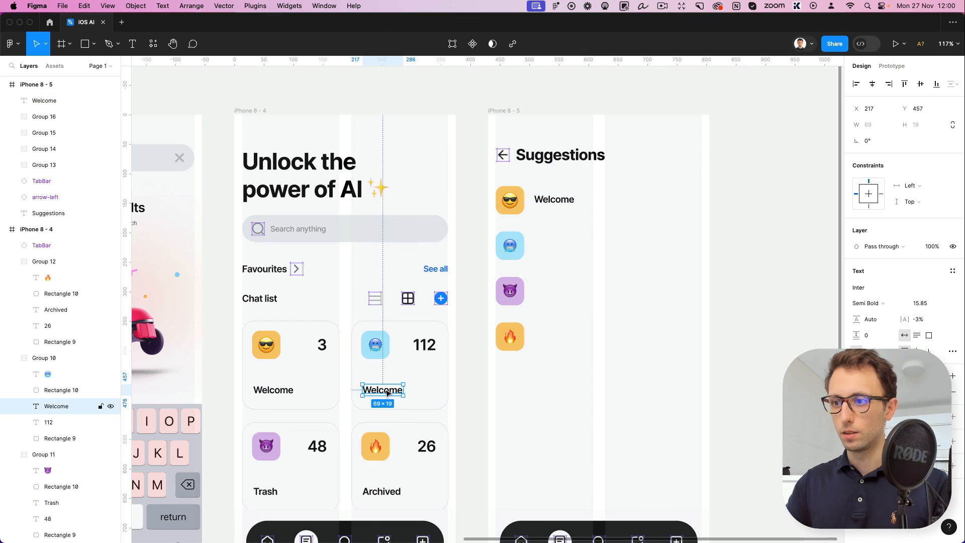
pyautogui.press('alt')
pyautogui.moveTo(521, 271); pyautogui.dragTo(559, 246)
pyautogui.doubleClick(555, 245)
pyautogui.write('Production')
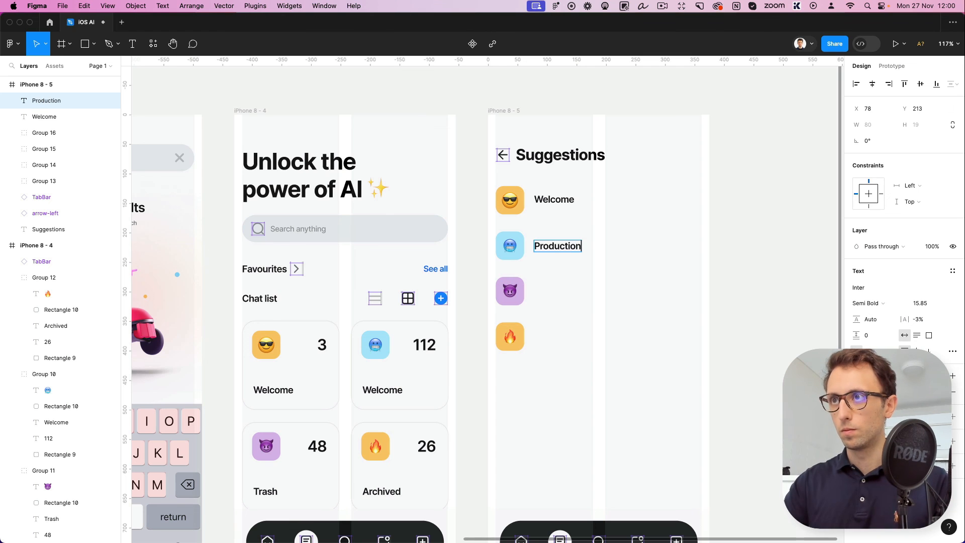
# Replace the label of the 112 card on the fourth screen with "Production", copied from the fifth screen
pyautogui.press('super+a')
pyautogui.press('super+c')
pyautogui.doubleClick(396, 388)
pyautogui.press('super+v')
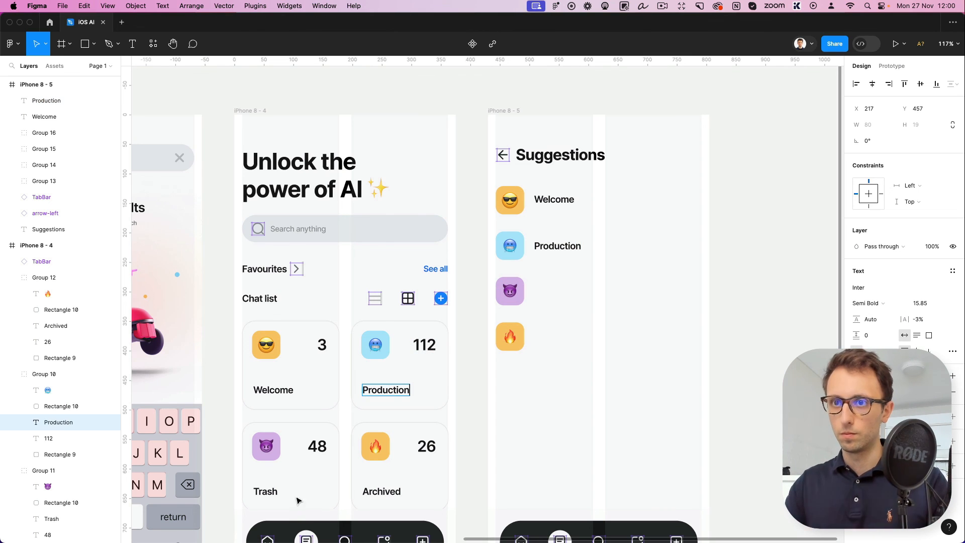
pyautogui.press('Escape')
# Copy the Trash and Archived card labels beside the devil and fire tiles on the fifth screen
pyautogui.doubleClick(264, 495)
pyautogui.moveTo(265, 497); pyautogui.dragTo(544, 291)
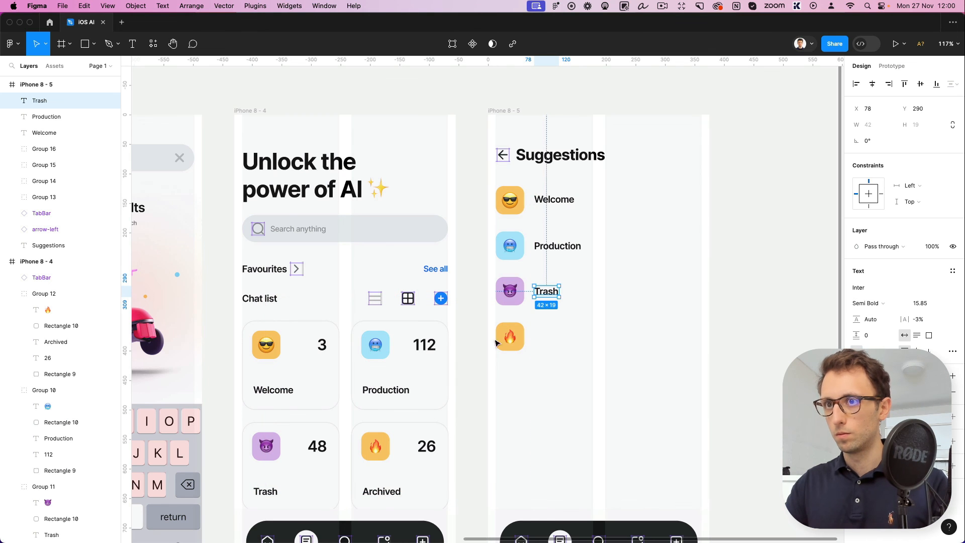
pyautogui.doubleClick(381, 491)
pyautogui.moveTo(381, 490); pyautogui.dragTo(547, 340)
pyautogui.click(583, 338)
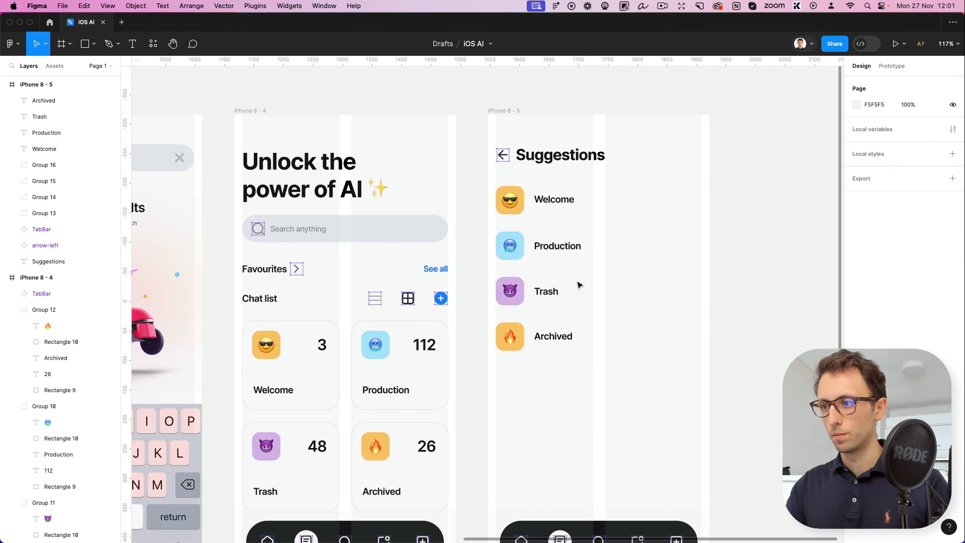
# Duplicate the four tile labels on the fifth screen to its opposite margin and right-align the copies
pyautogui.moveTo(594, 193); pyautogui.dragTo(531, 364)
pyautogui.moveTo(554, 255); pyautogui.dragTo(675, 250)
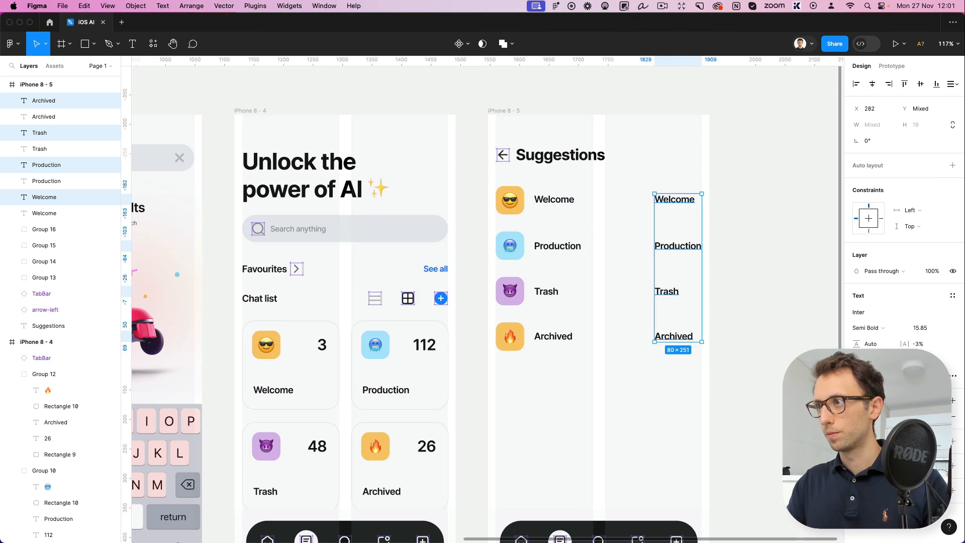
pyautogui.click(889, 83)
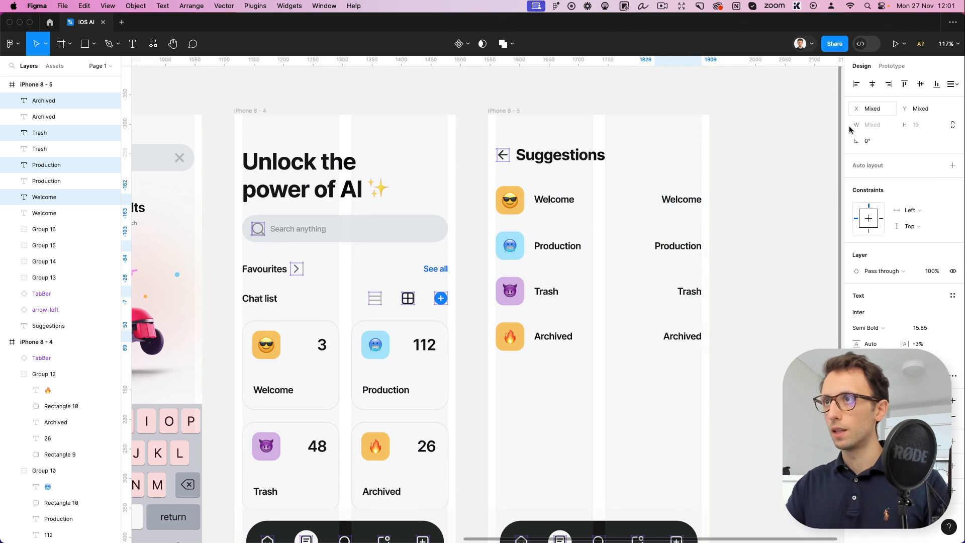
# Set the font size of the four duplicated labels to 12.85
pyautogui.hscroll(-2, 651, 262)
pyautogui.scroll(-1, 651, 261)
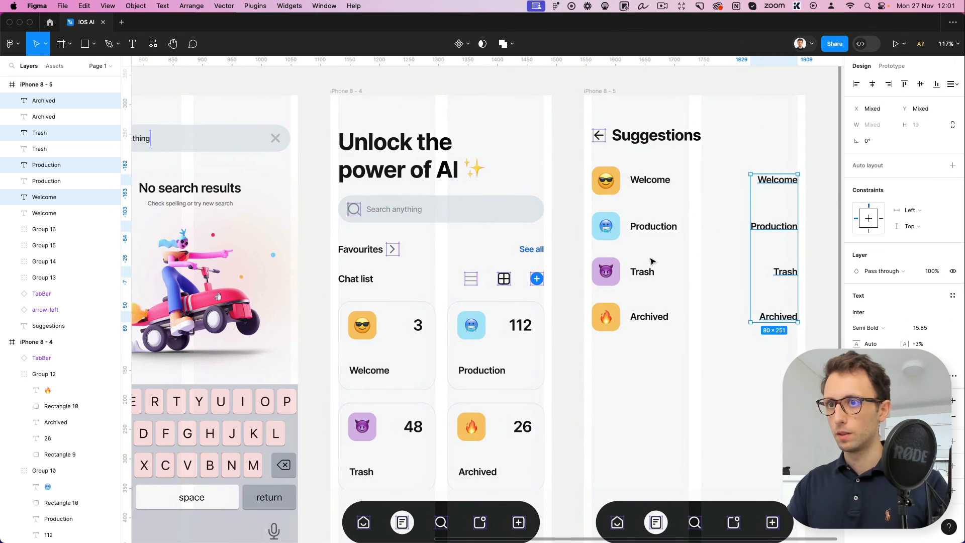
pyautogui.hscroll(2, 652, 261)
pyautogui.scroll(-1, 651, 261)
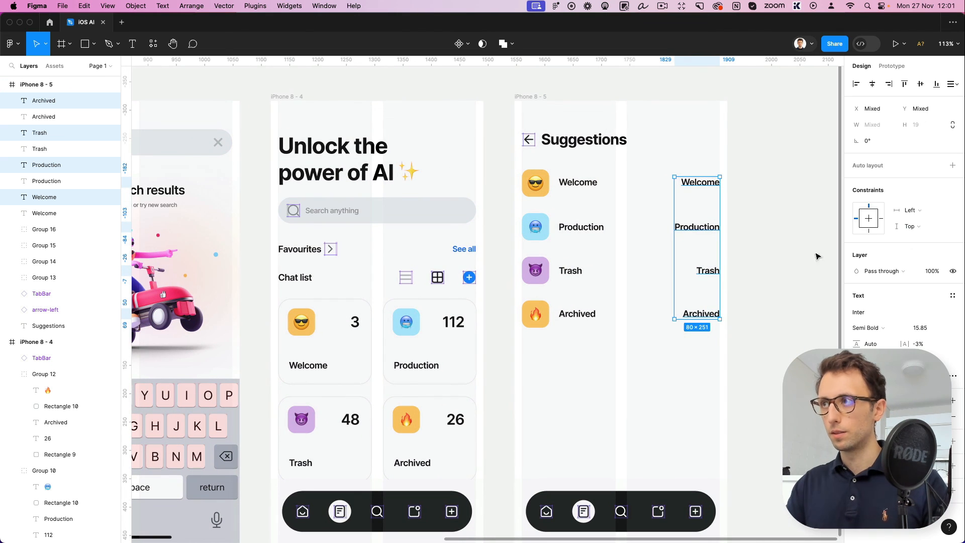
pyautogui.click(919, 328)
pyautogui.press('Down')
pyautogui.press('Down')
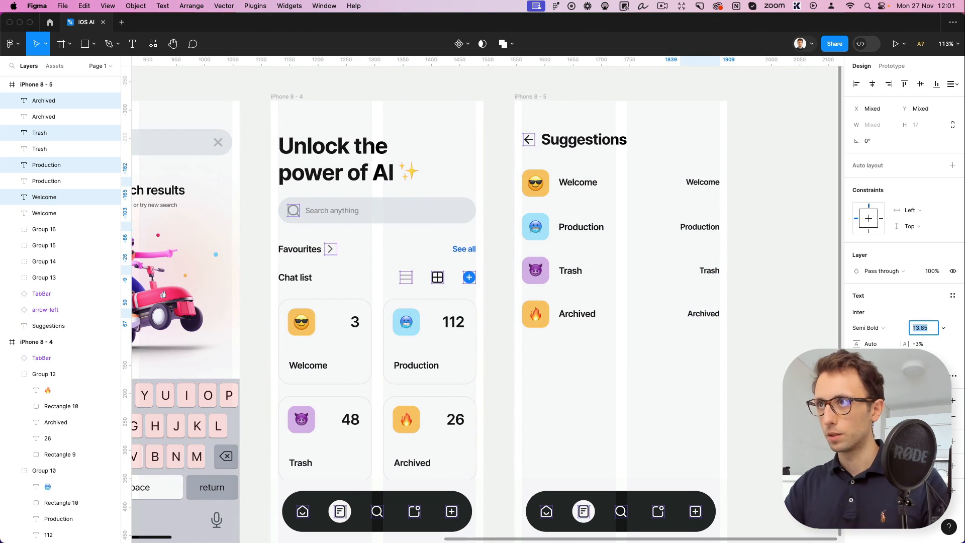
pyautogui.press('Down')
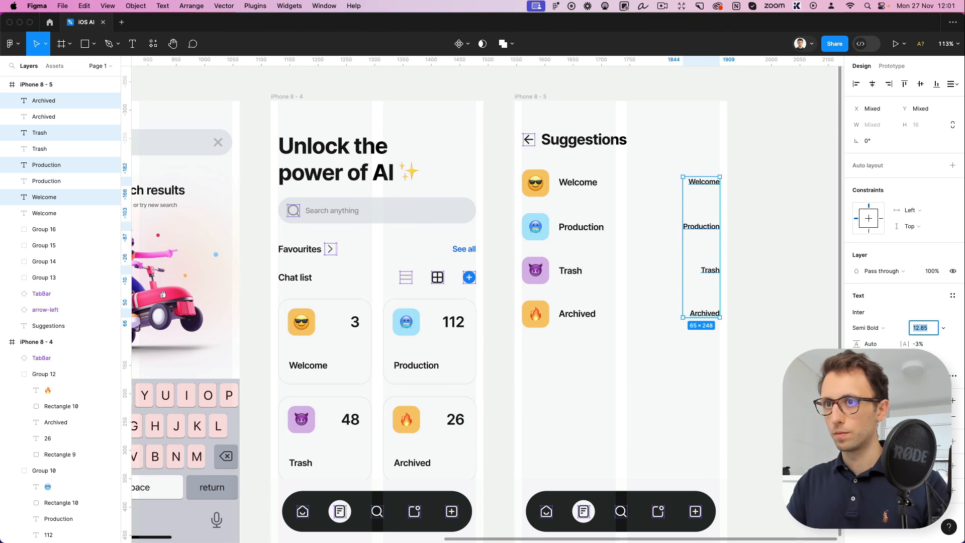
# Recolour the four duplicated labels with the grey sampled from the "10m ago" text on the second screen
pyautogui.click(856, 416)
pyautogui.hscroll(-15, 421, 324)
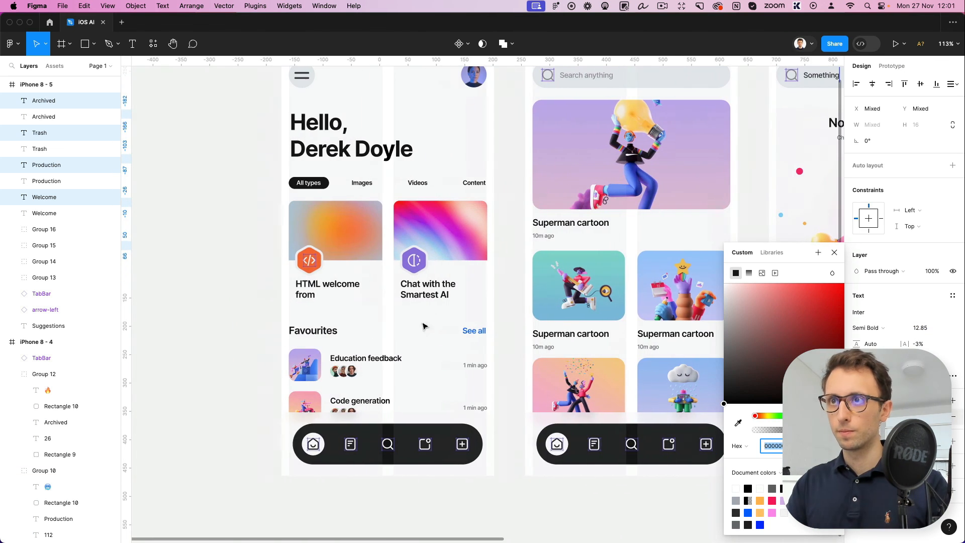
pyautogui.press('i')
pyautogui.click(536, 238)
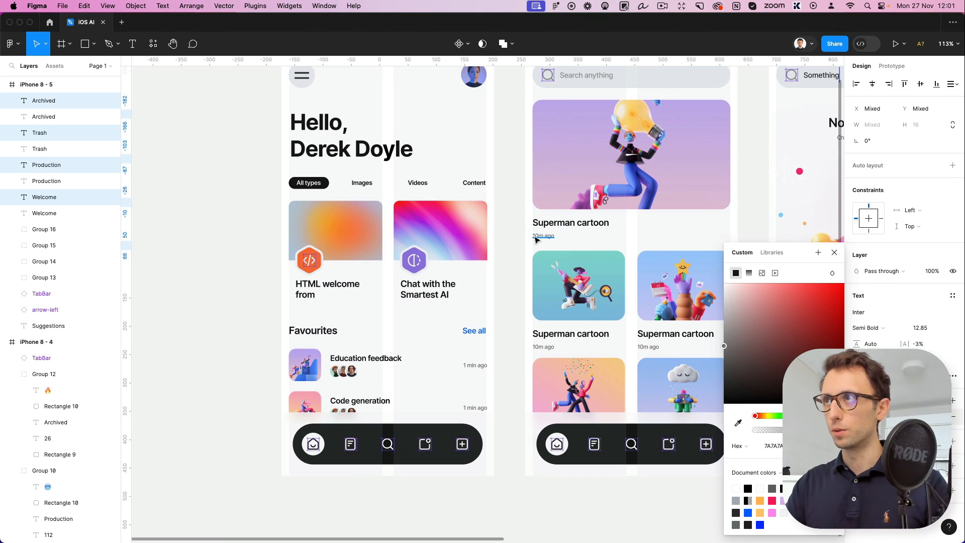
# Replace the text of all four grey labels on the Suggestions screen with "59 new"
pyautogui.hscroll(20, 536, 238)
pyautogui.doubleClick(578, 172)
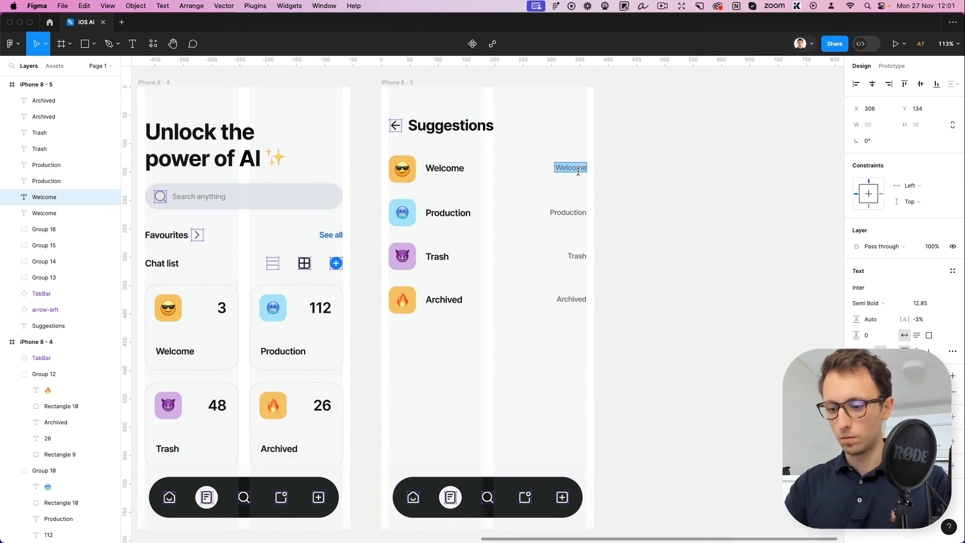
pyautogui.write('59 new')
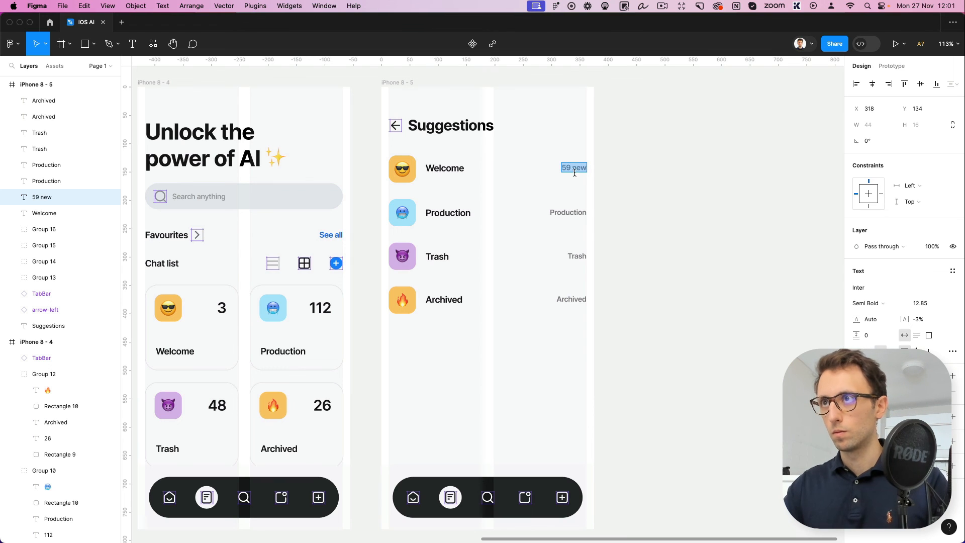
pyautogui.press('super+c')
pyautogui.click(569, 212)
pyautogui.press('super+v')
pyautogui.click(572, 256)
pyautogui.press('super+v')
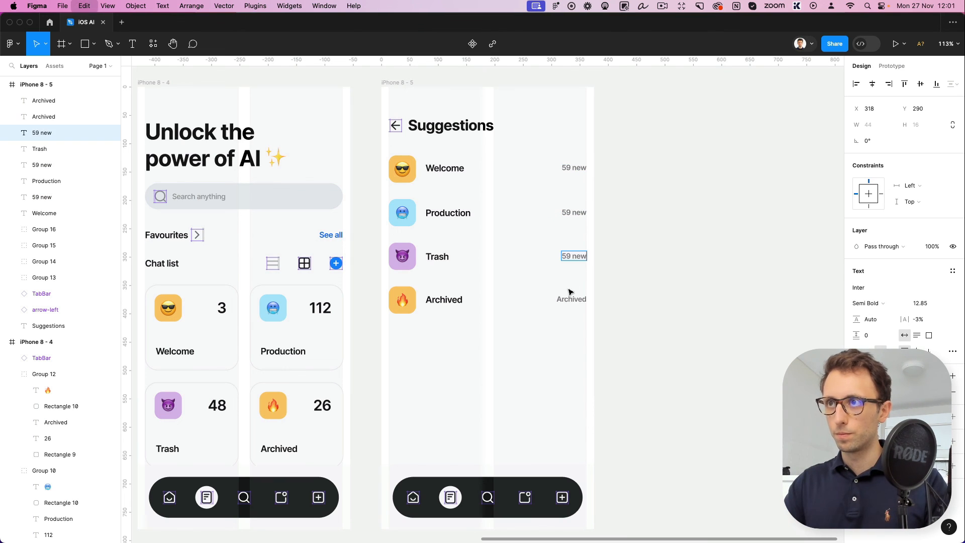
pyautogui.click(571, 297)
pyautogui.press('super+v')
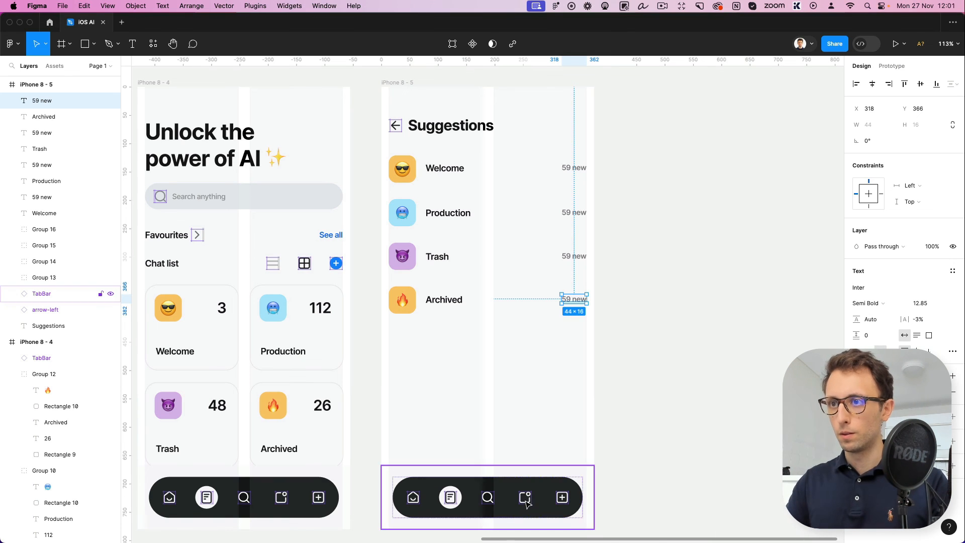
# Delete the fifth screen's tab bar and paste the copied keyboard with its "Typing" input field into that frame
pyautogui.click(499, 475)
pyautogui.press('Delete')
pyautogui.click(399, 82)
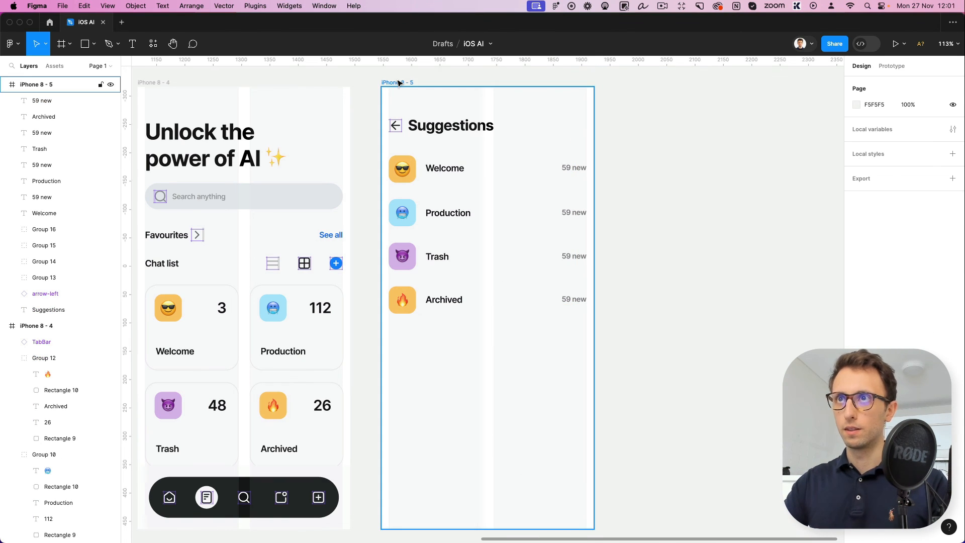
pyautogui.press('super+v')
pyautogui.click(646, 233)
pyautogui.scroll(-3, 648, 234)
pyautogui.scroll(-1, 648, 234)
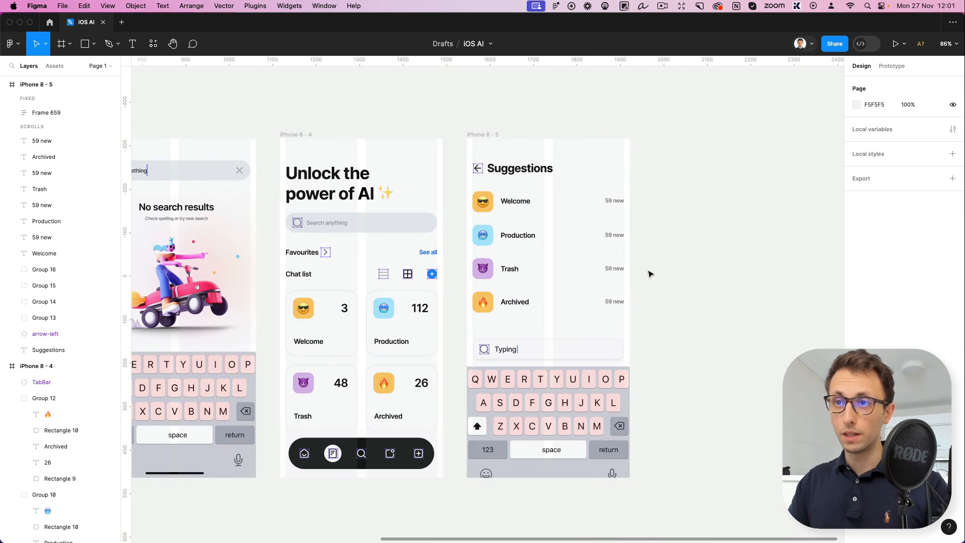
pyautogui.hscroll(-2, 649, 274)
pyautogui.scroll(-1, 649, 274)
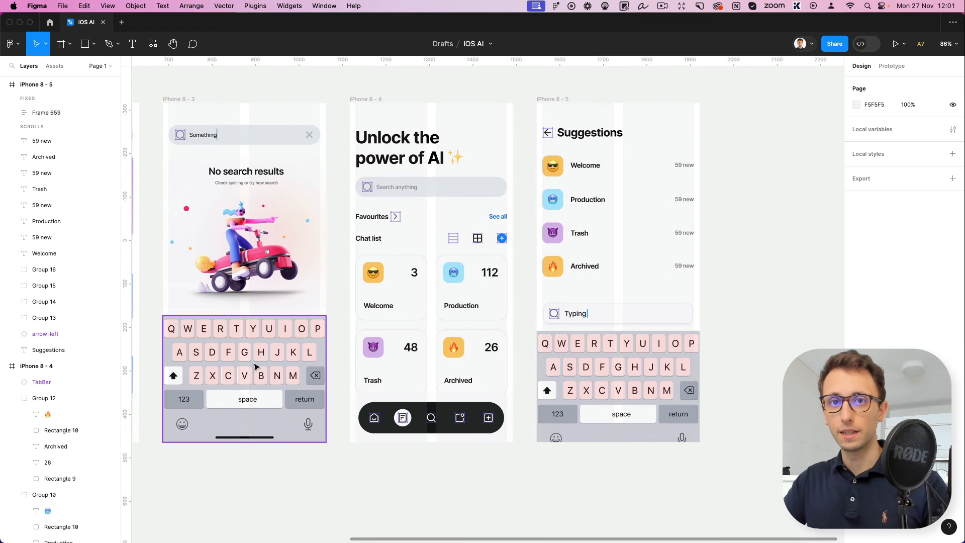
pyautogui.scroll(-3, 257, 366)
pyautogui.hscroll(-2, 261, 363)
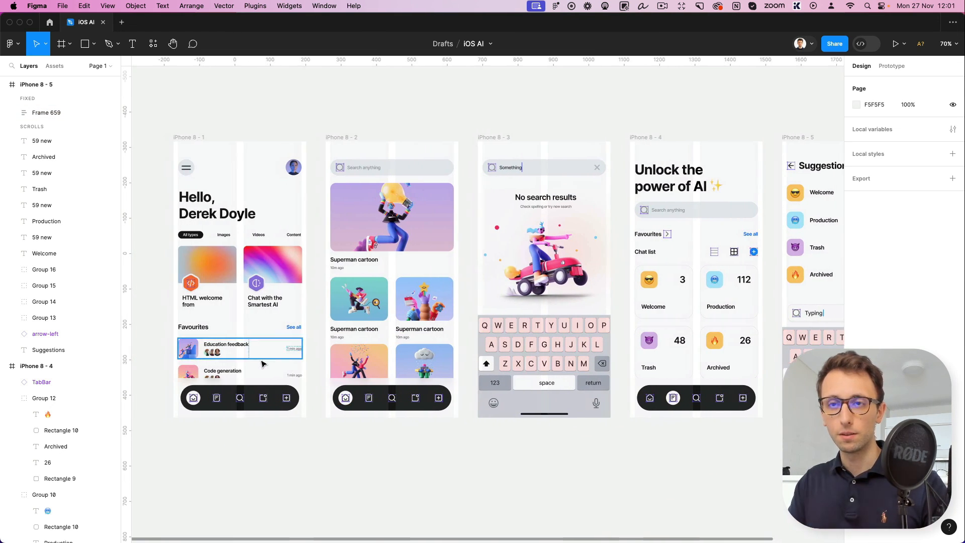
# Search the Figma Community for "ios" resources
pyautogui.click(50, 21)
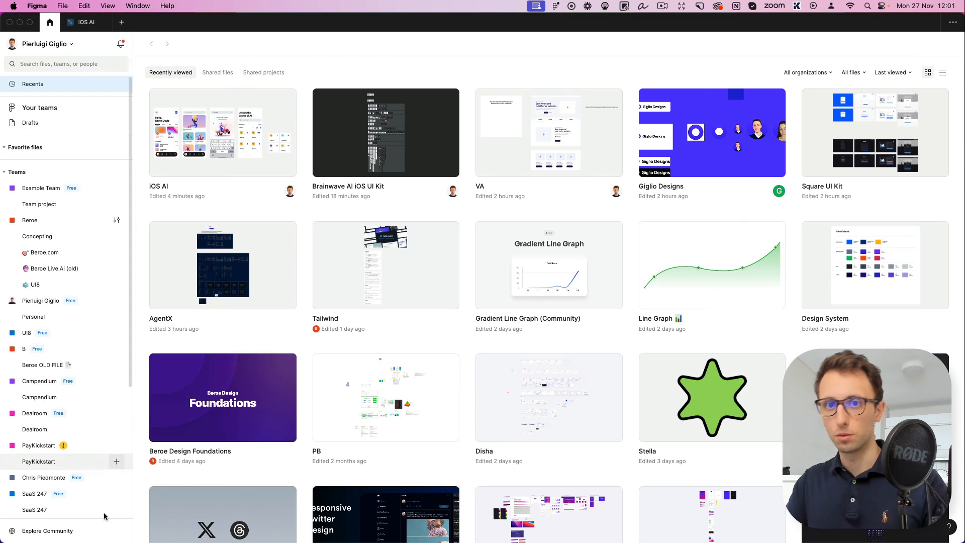
pyautogui.click(45, 531)
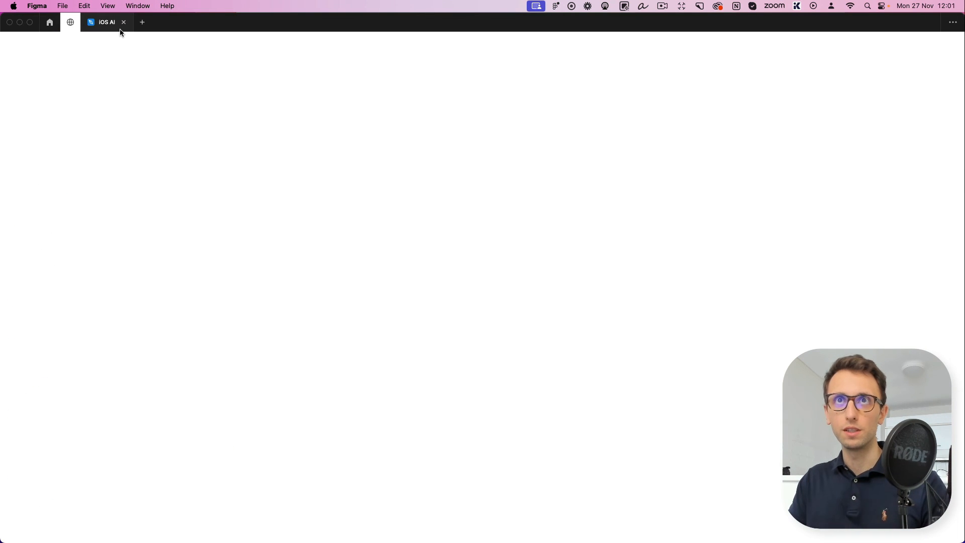
pyautogui.write('io')
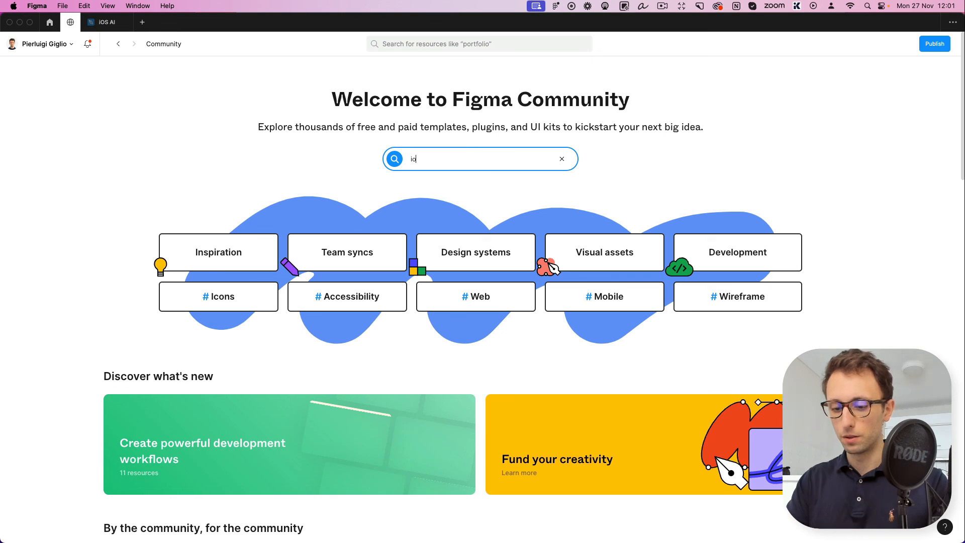
pyautogui.write('s')
pyautogui.press('Return')
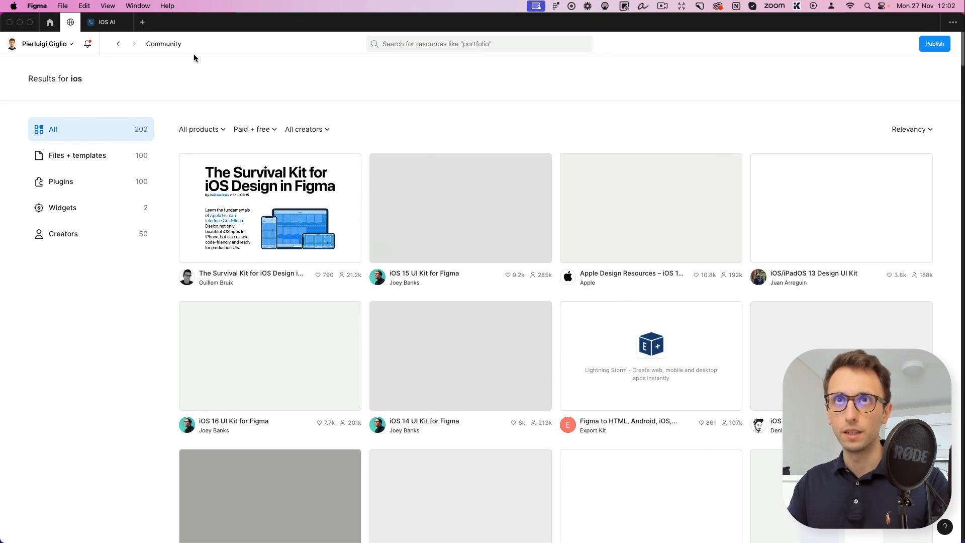
# Return to the iOS AI file and review the five app screens side by side
pyautogui.click(106, 22)
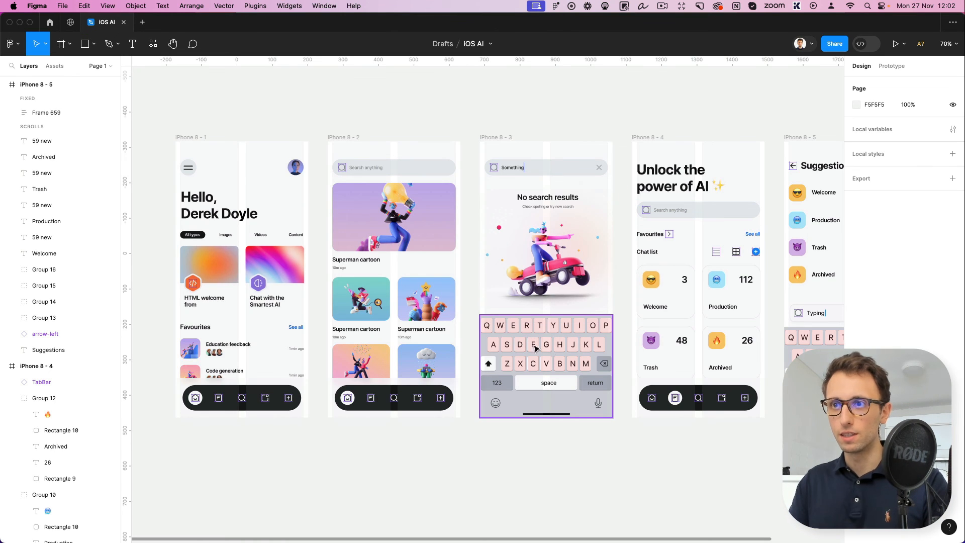
pyautogui.scroll(-3, 535, 348)
pyautogui.hscroll(2, 535, 347)
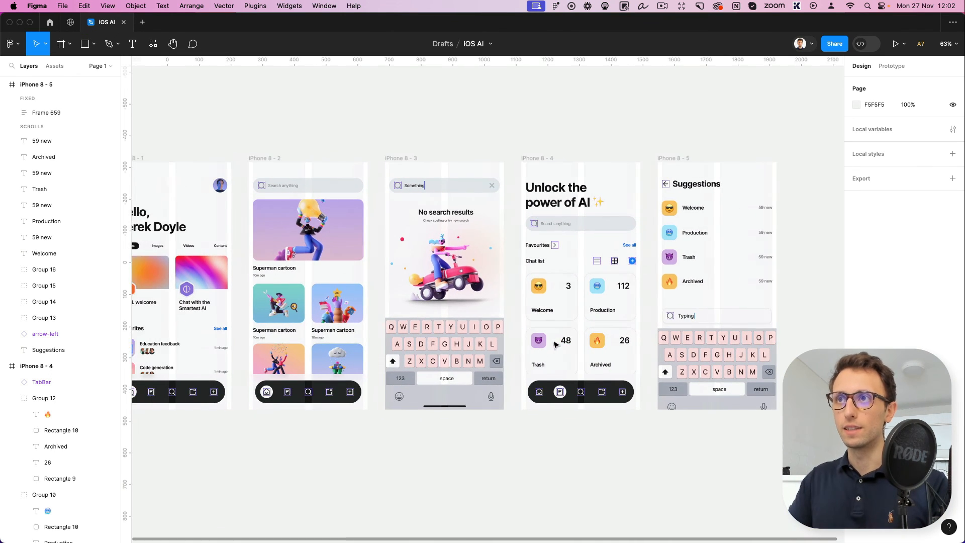
pyautogui.hscroll(-2, 555, 344)
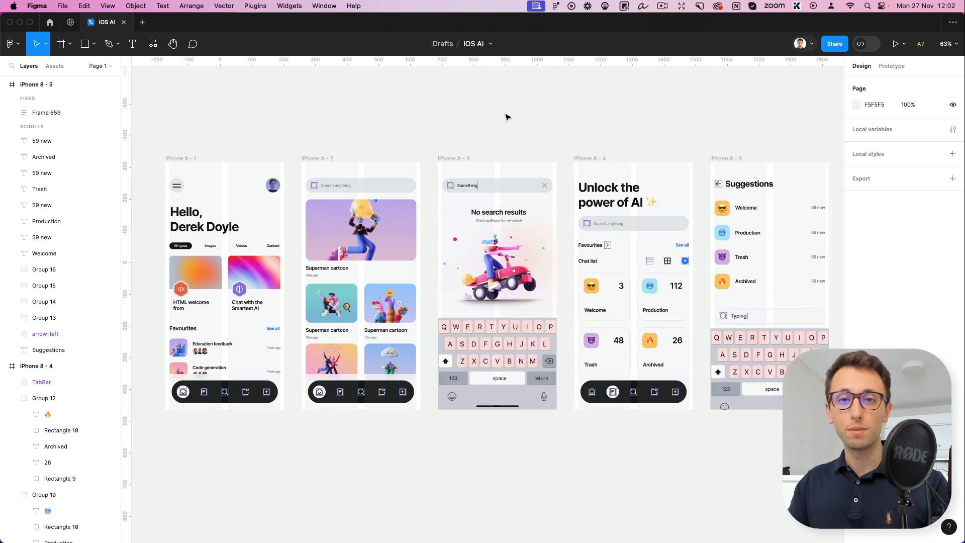